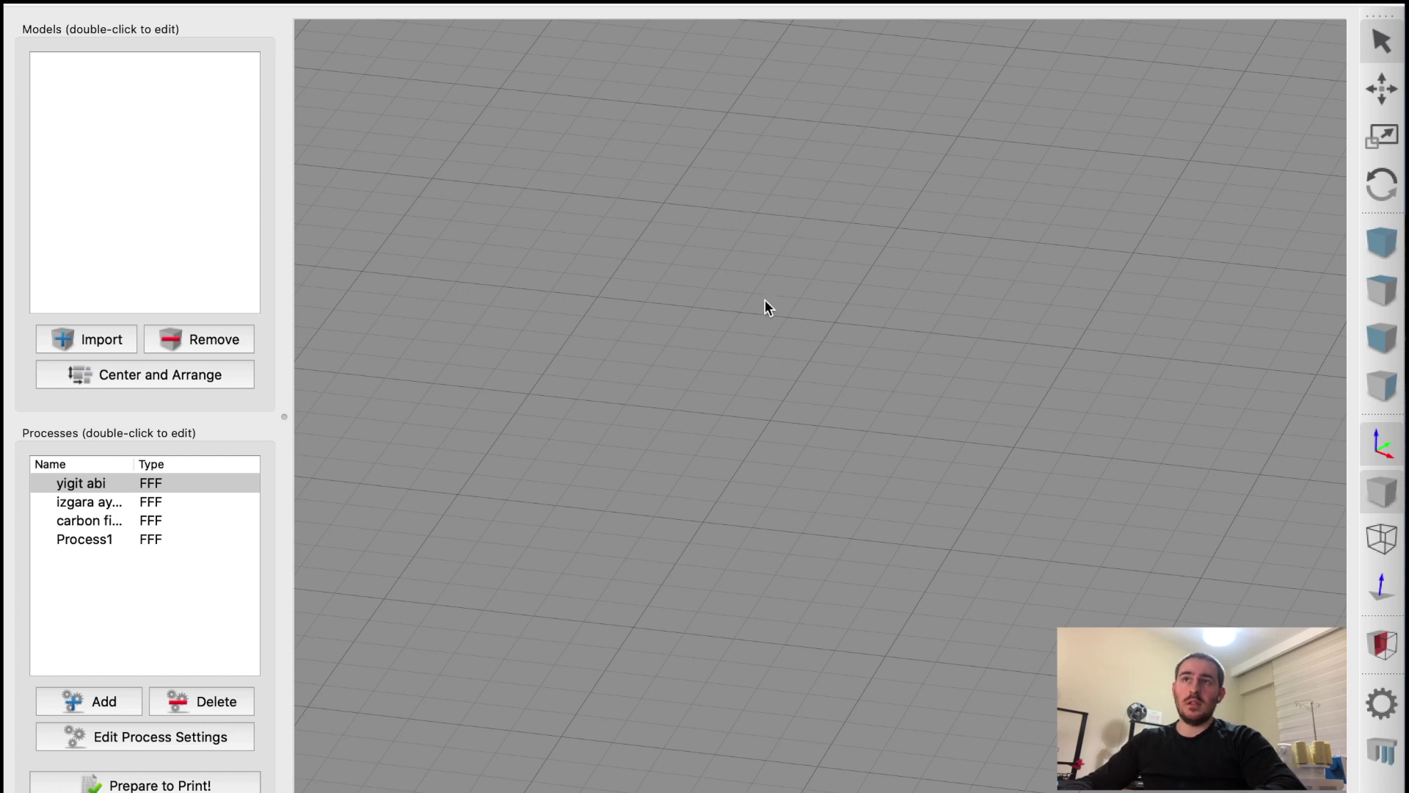
Step: Reset the 3D view to show the whole build volume from the default angle
scroll(744, 364, down, 5)
scroll(744, 356, down, 1)
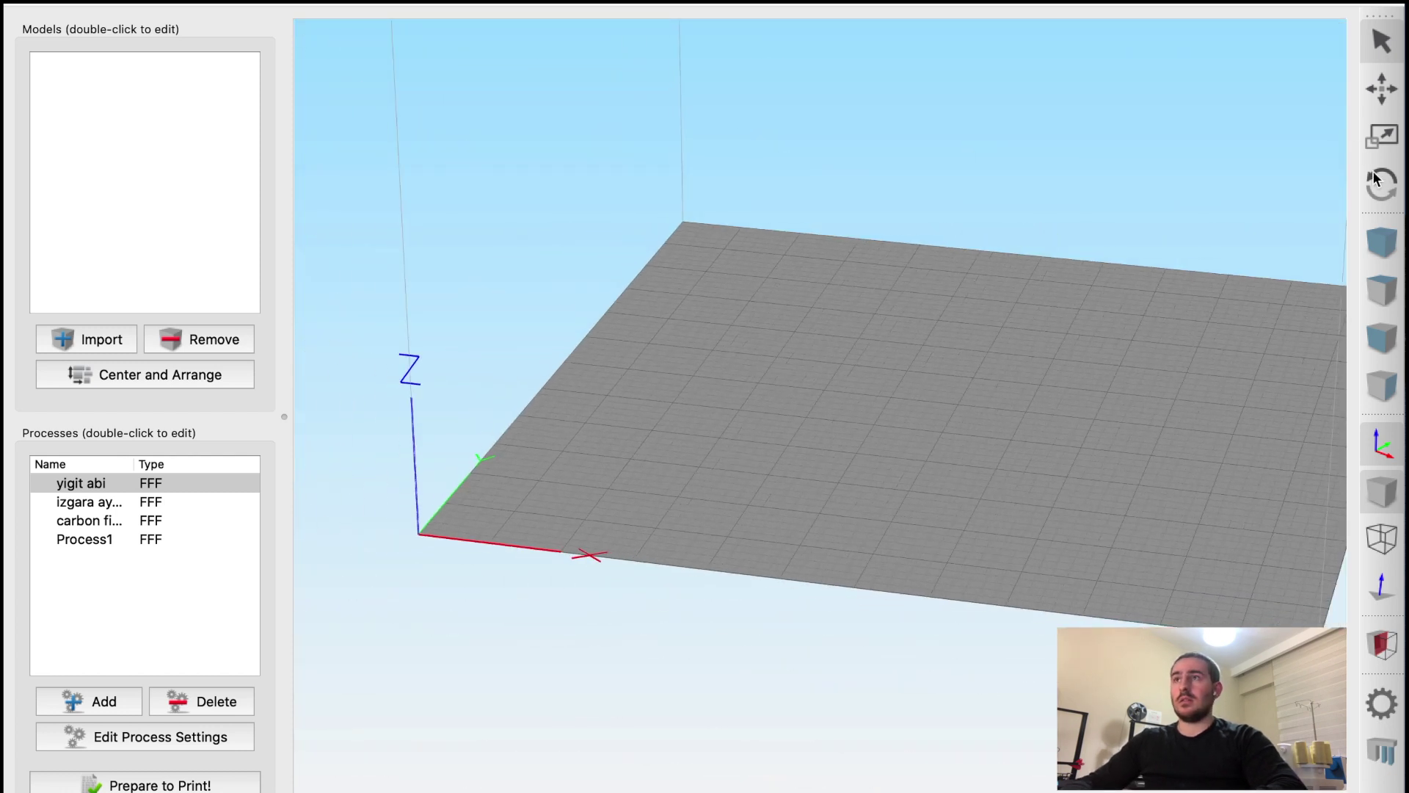
click(1381, 242)
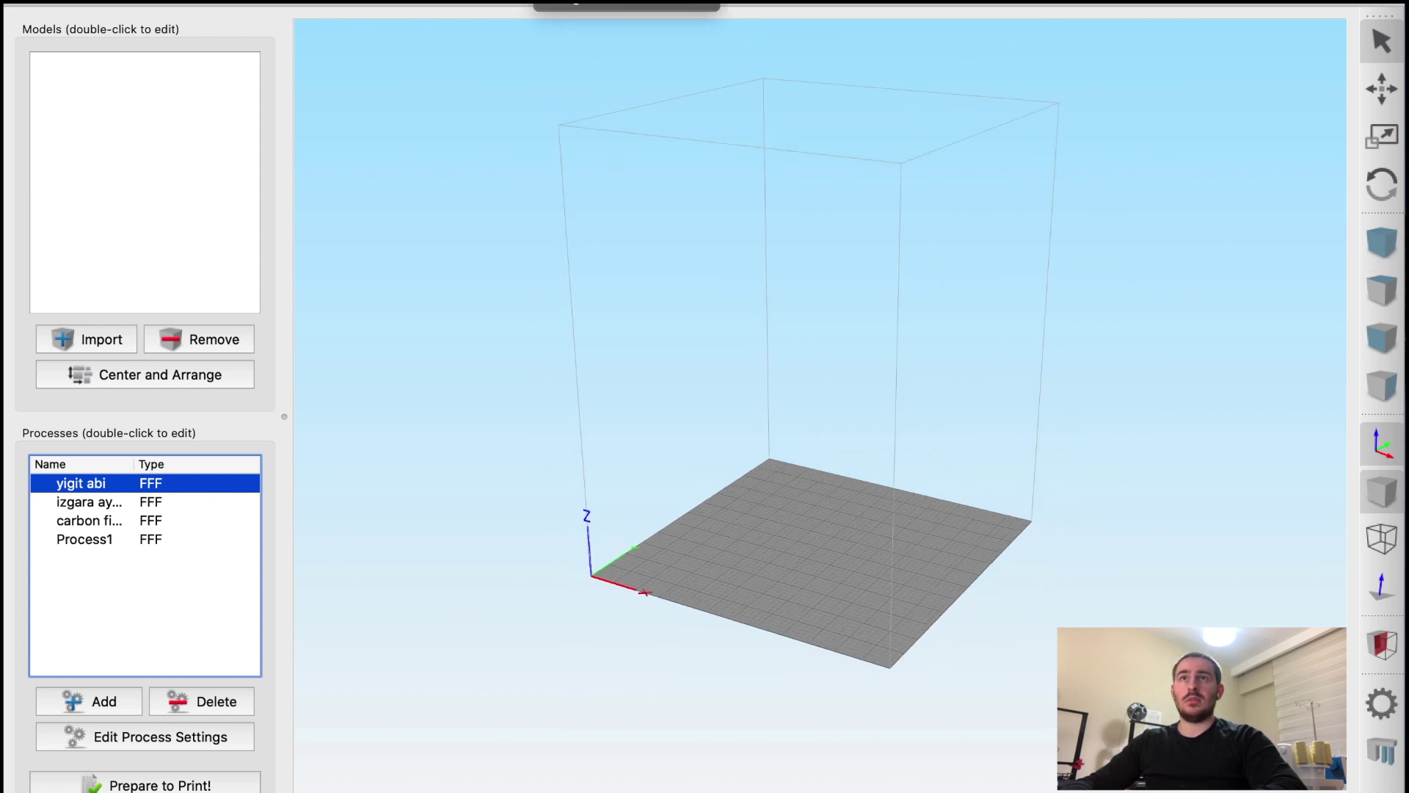
Step: Examine the supported printers offered in the Configuration Assistant and close the assistant without choosing a printer
click(659, 28)
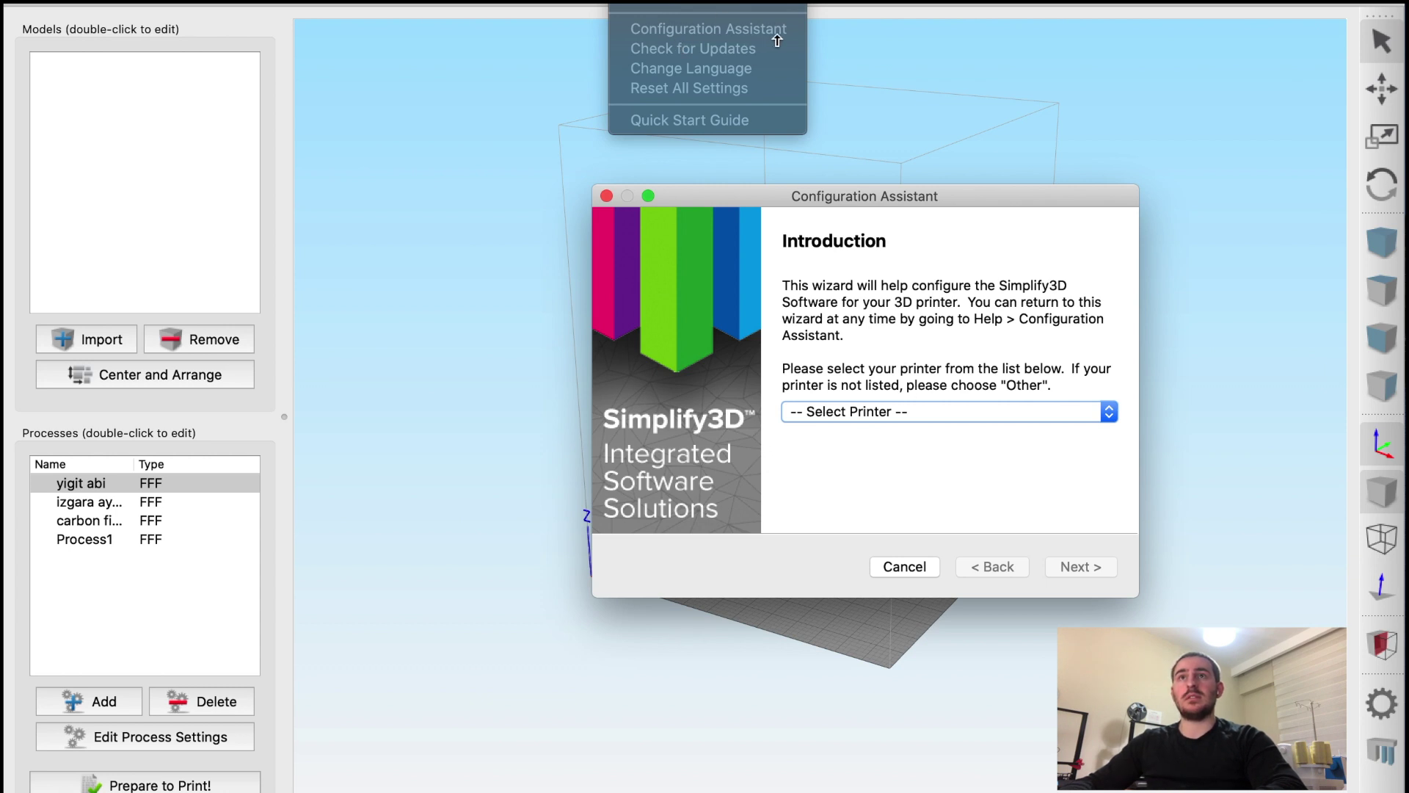
click(887, 410)
scroll(862, 448, down, 20)
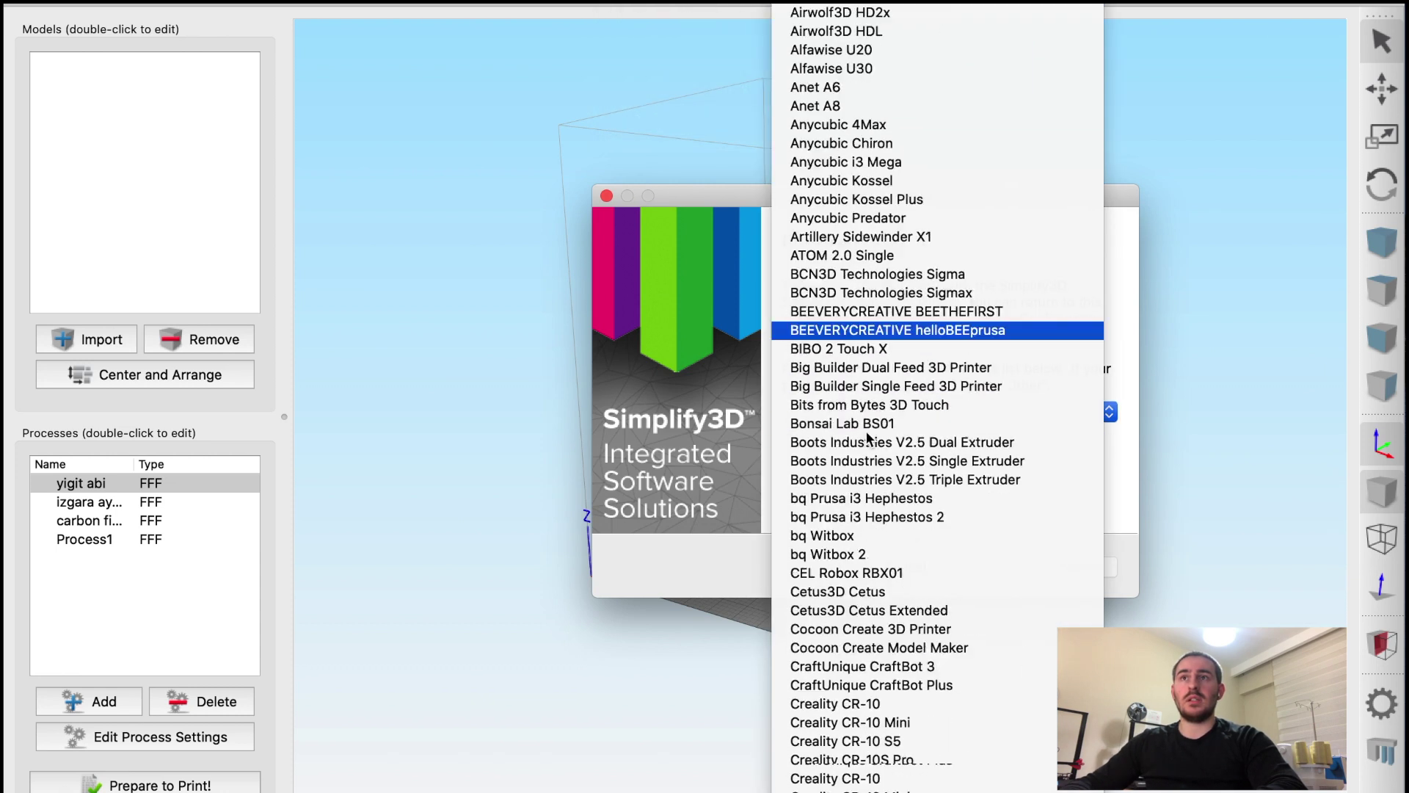
scroll(879, 417, down, 15)
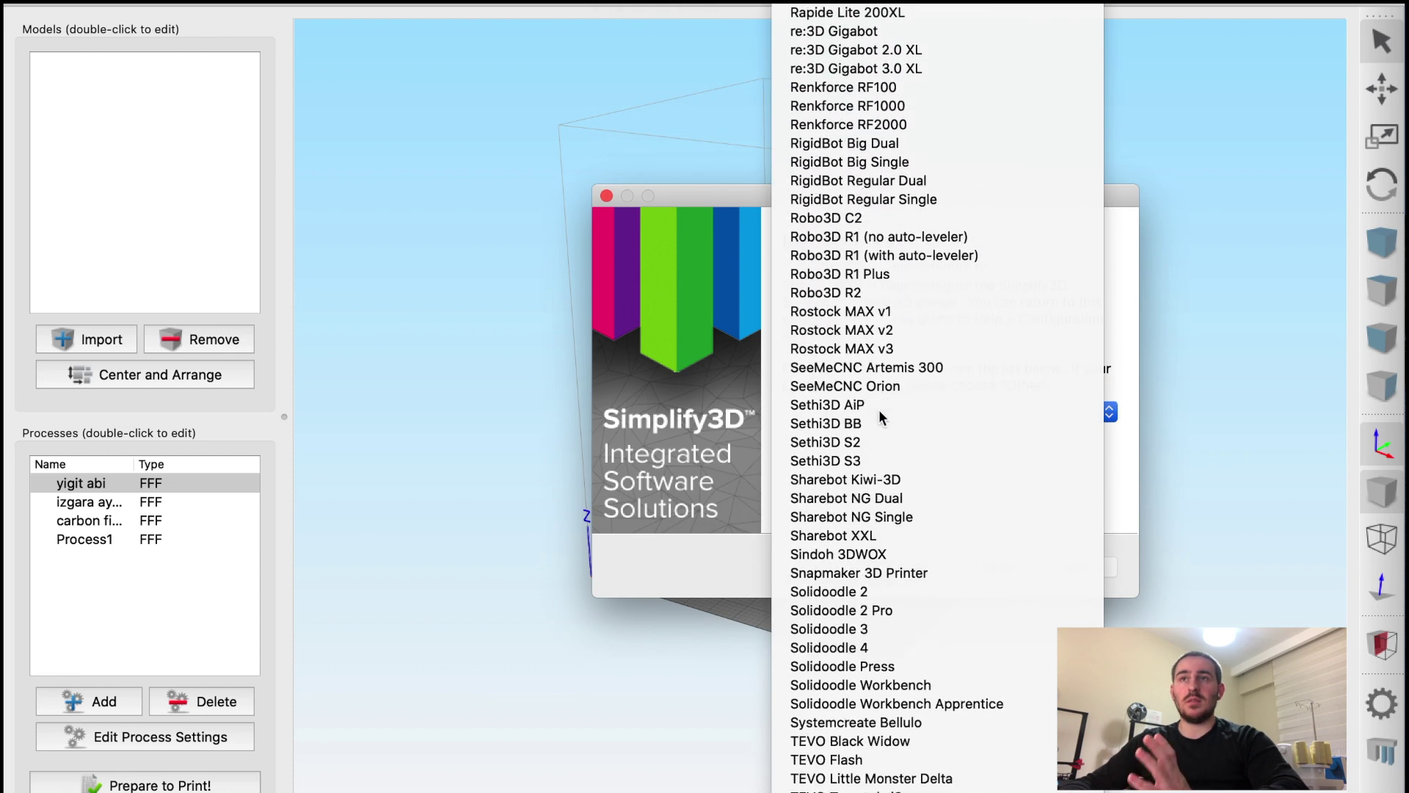
scroll(880, 418, up, 15)
scroll(880, 413, up, 10)
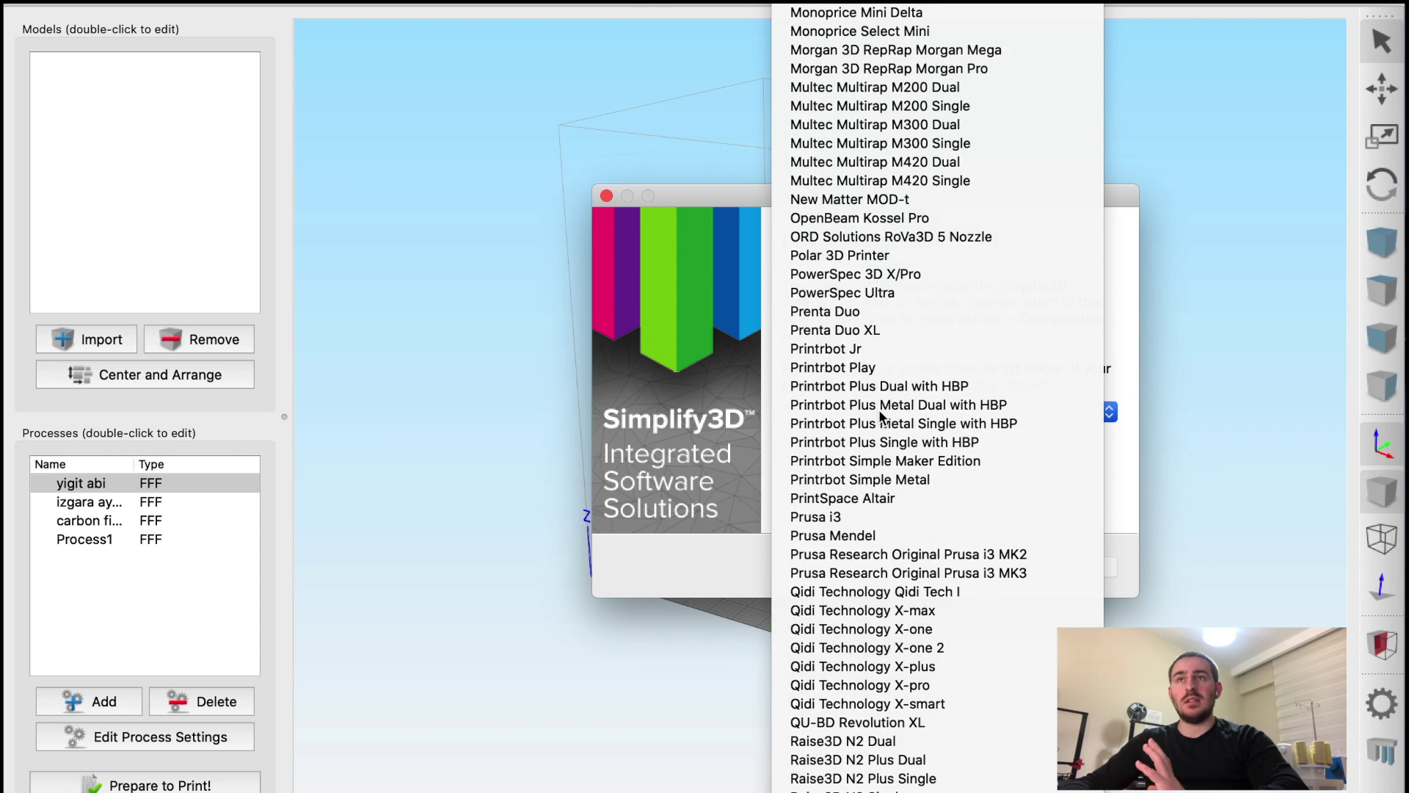
scroll(880, 406, up, 15)
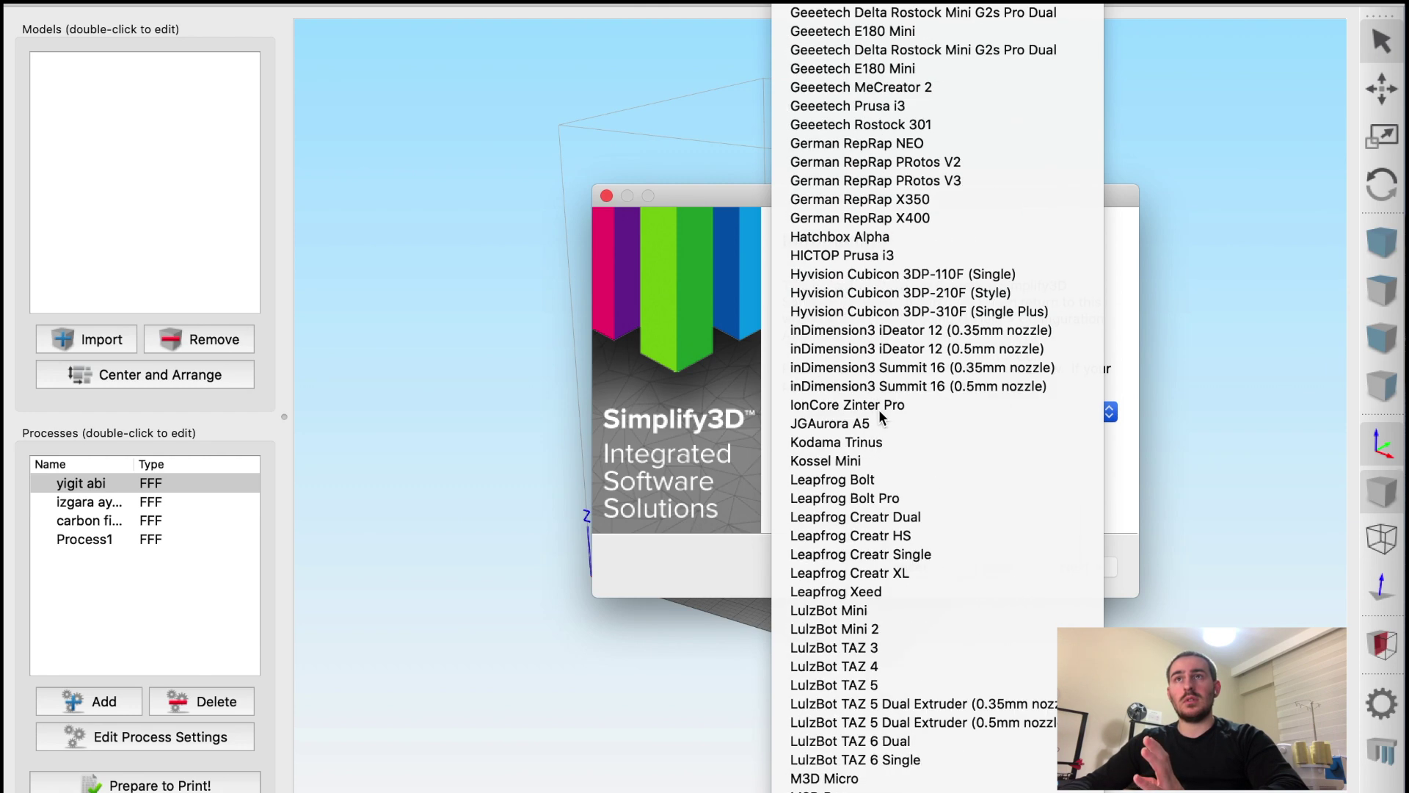
scroll(882, 403, up, 20)
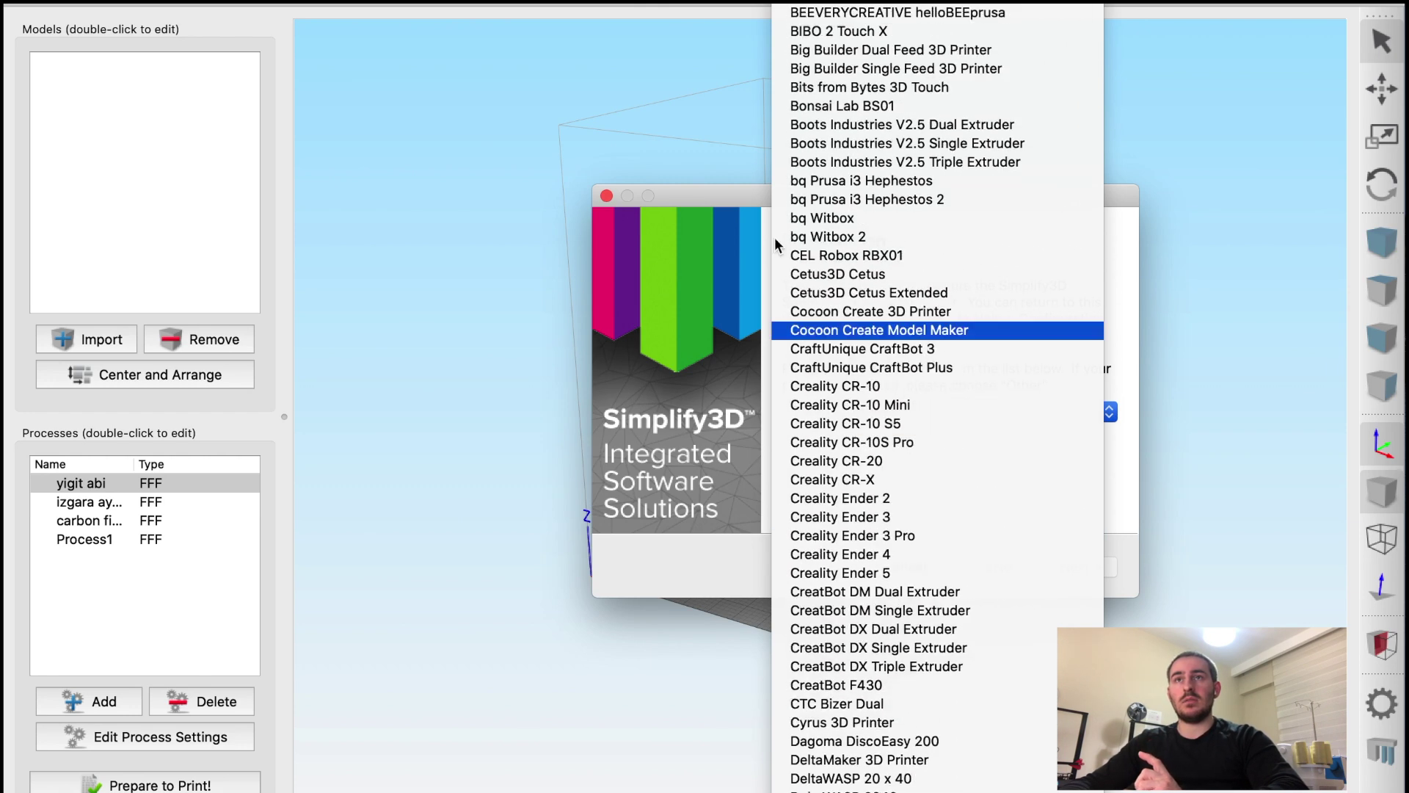
click(606, 196)
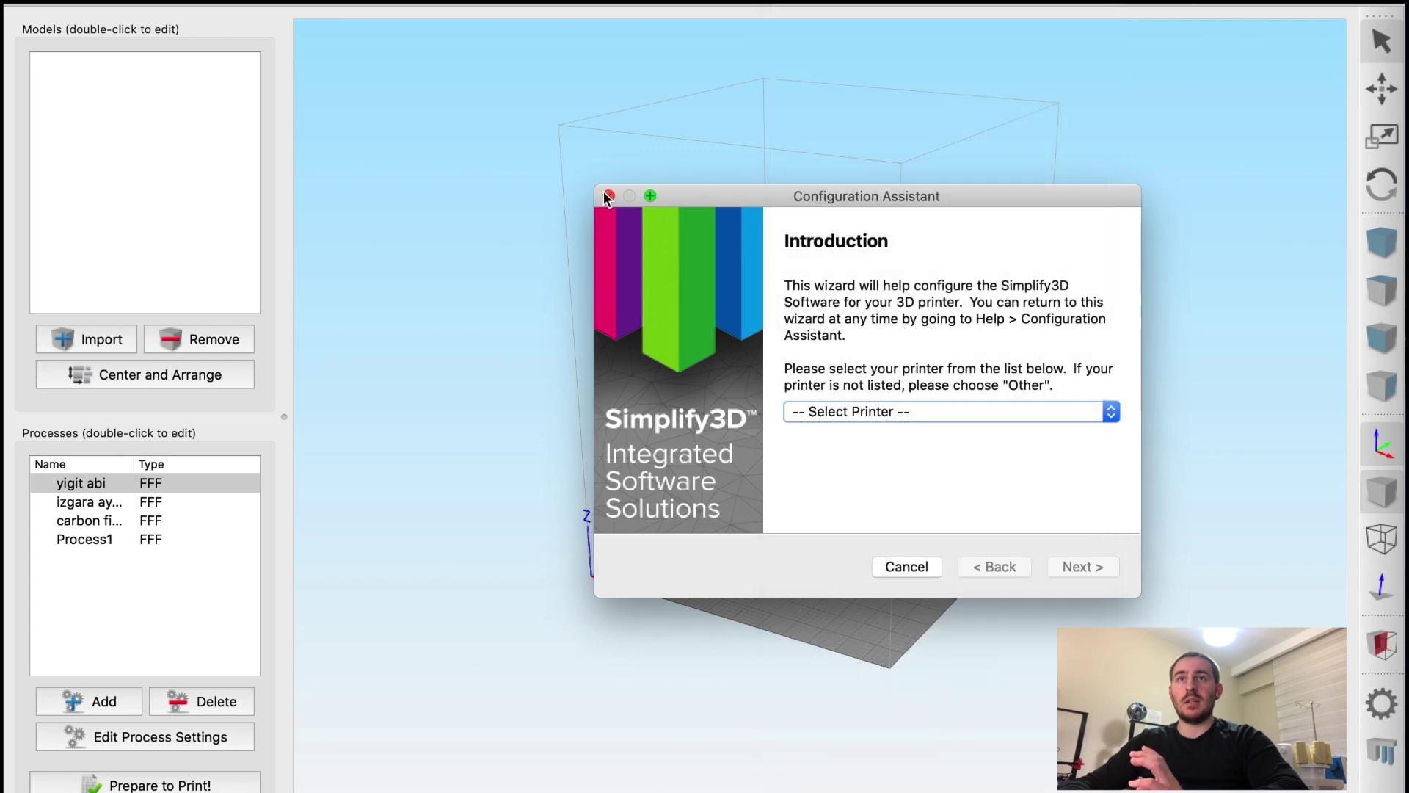
click(606, 196)
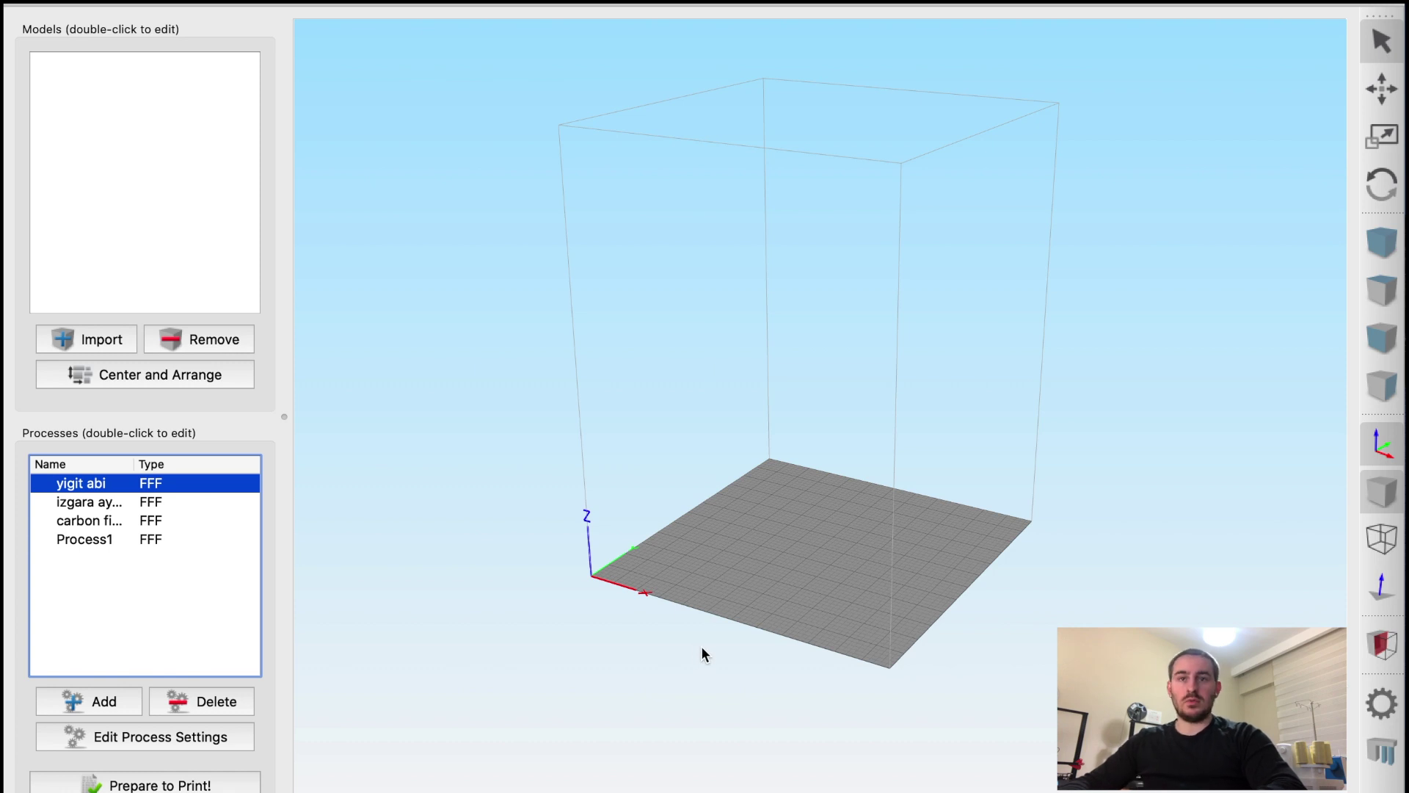
Step: Switch to the web browser and compare the MyMiniFactory home page with the Thingiverse test cube results
click(514, 791)
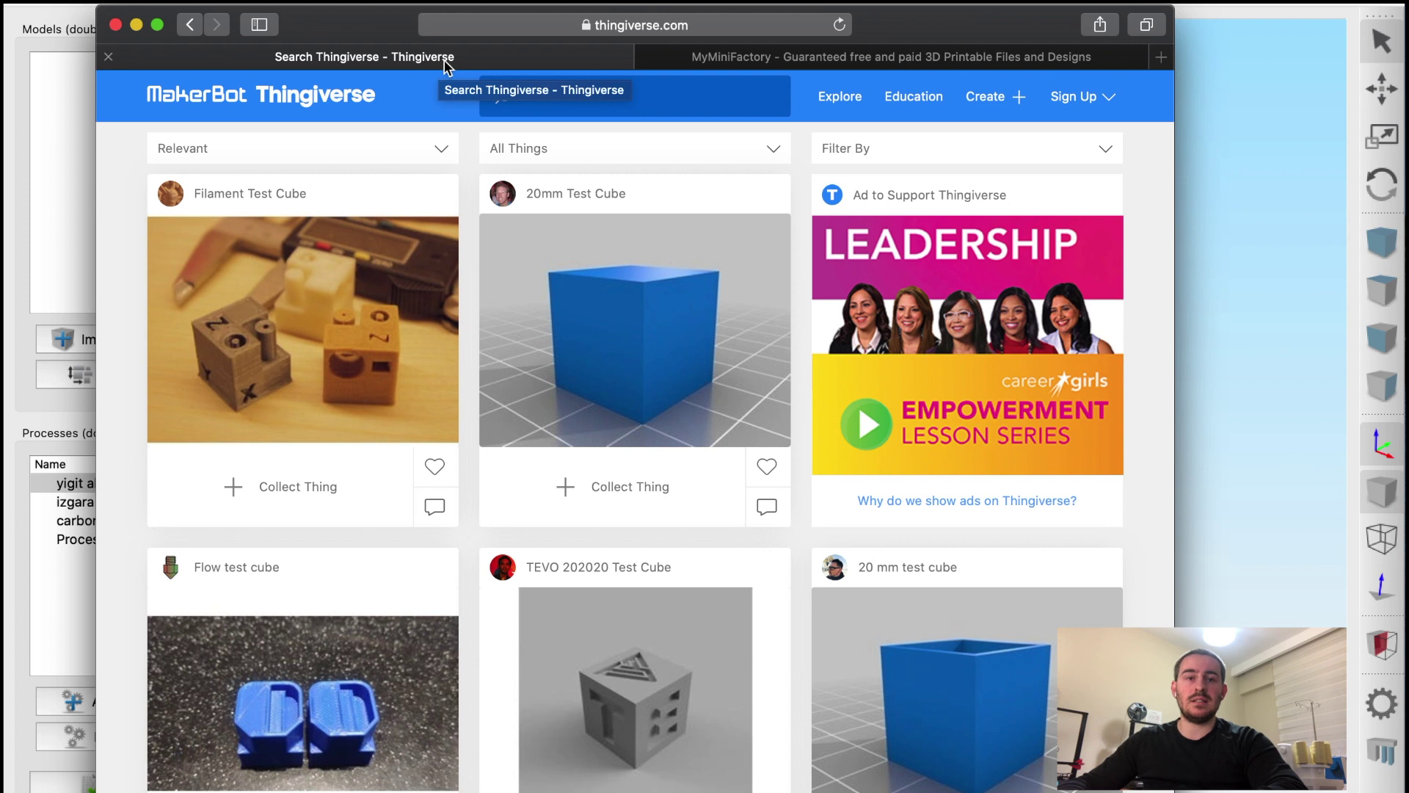
click(663, 54)
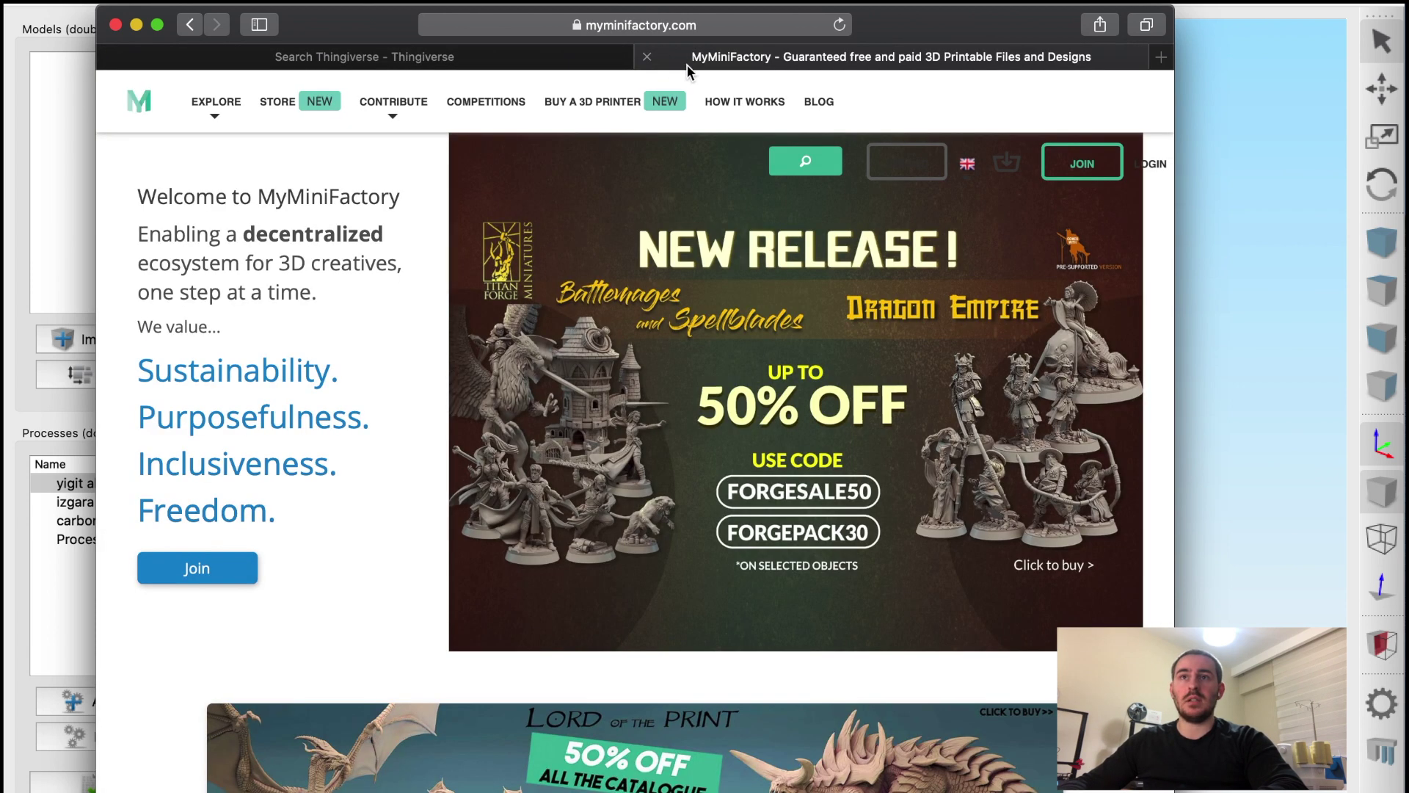
click(546, 59)
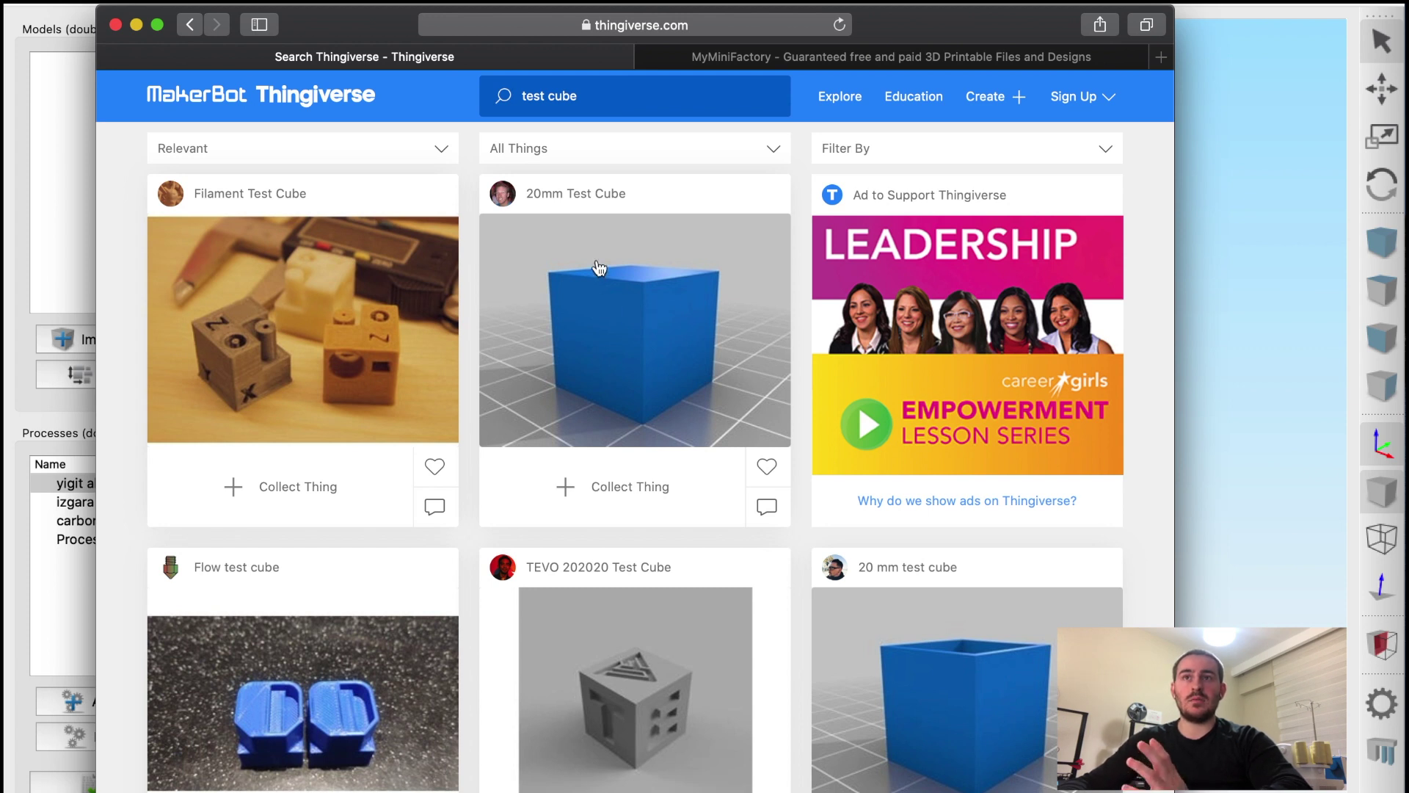
Step: Open the 20mm Test Cube model from the Thingiverse results and review its page details
click(599, 288)
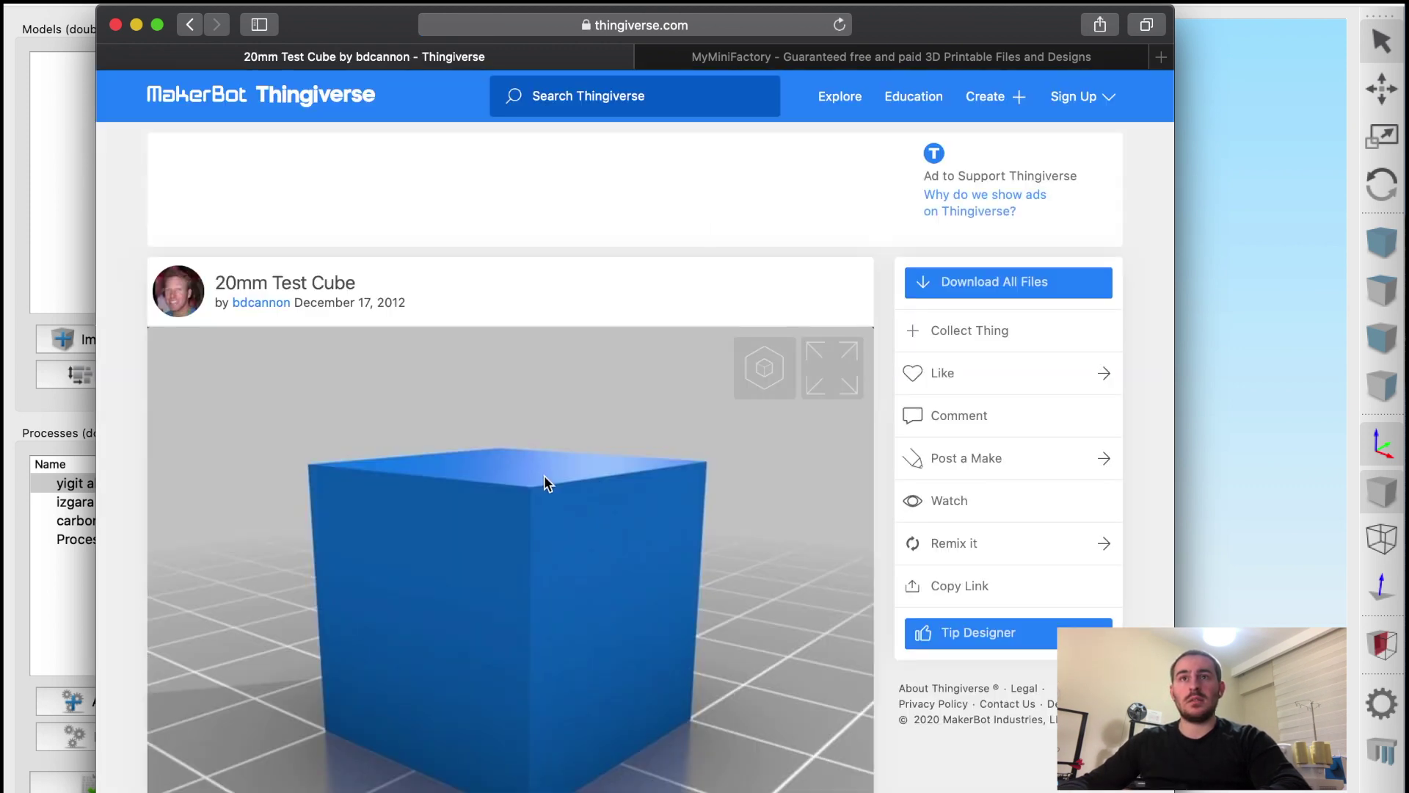
scroll(543, 474, down, 3)
scroll(544, 474, up, 3)
scroll(544, 474, down, 8)
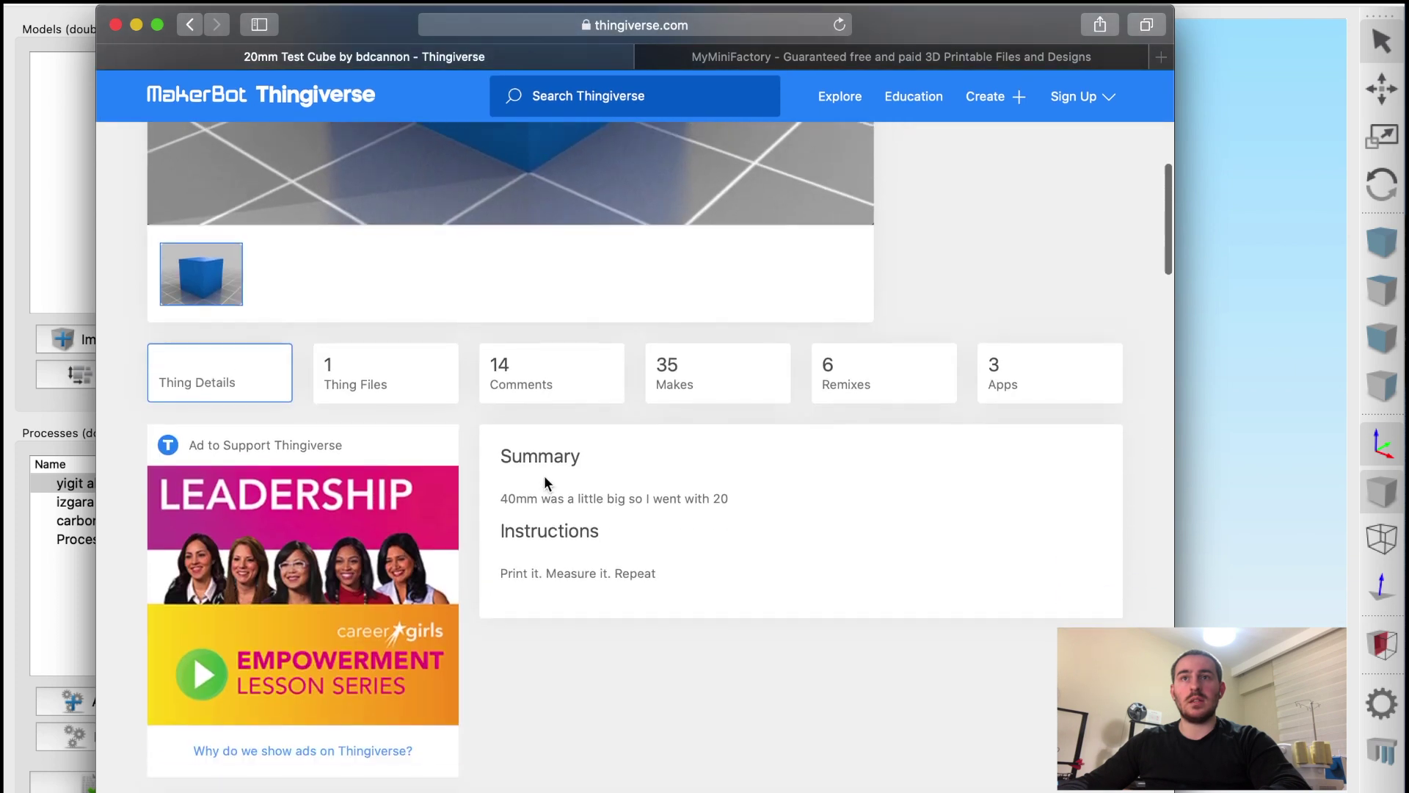
scroll(544, 474, up, 5)
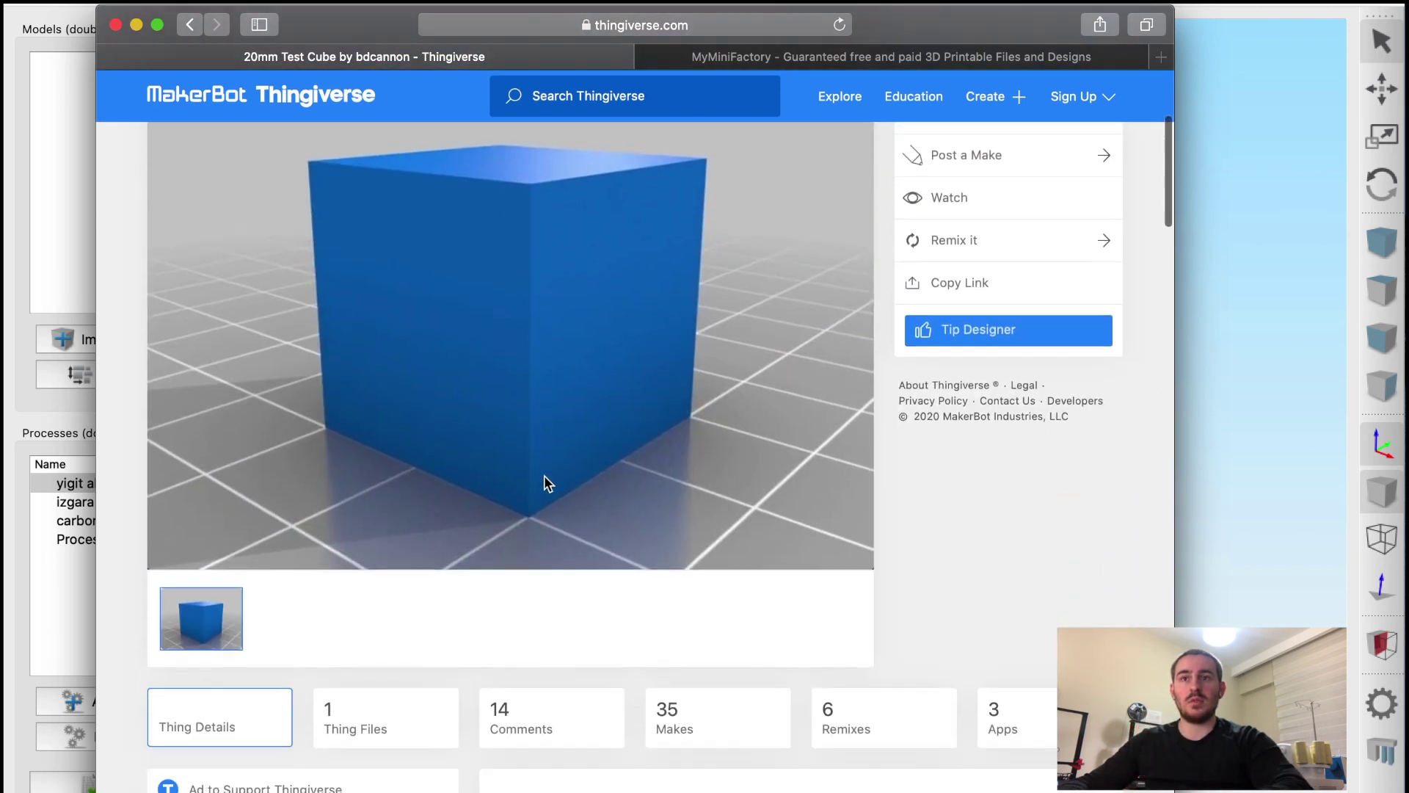
scroll(543, 481, down, 3)
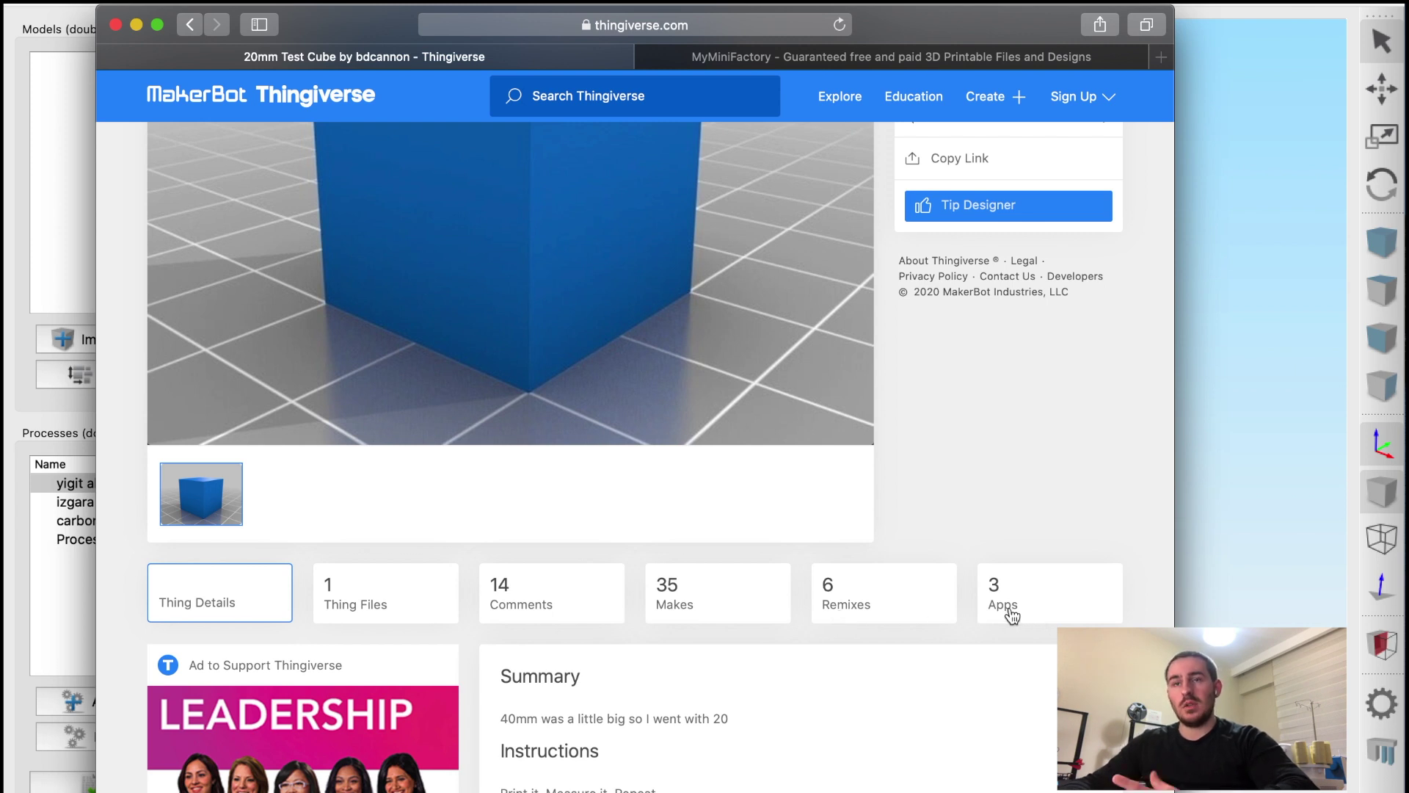
scroll(788, 622, down, 5)
scroll(693, 553, down, 5)
scroll(697, 561, up, 15)
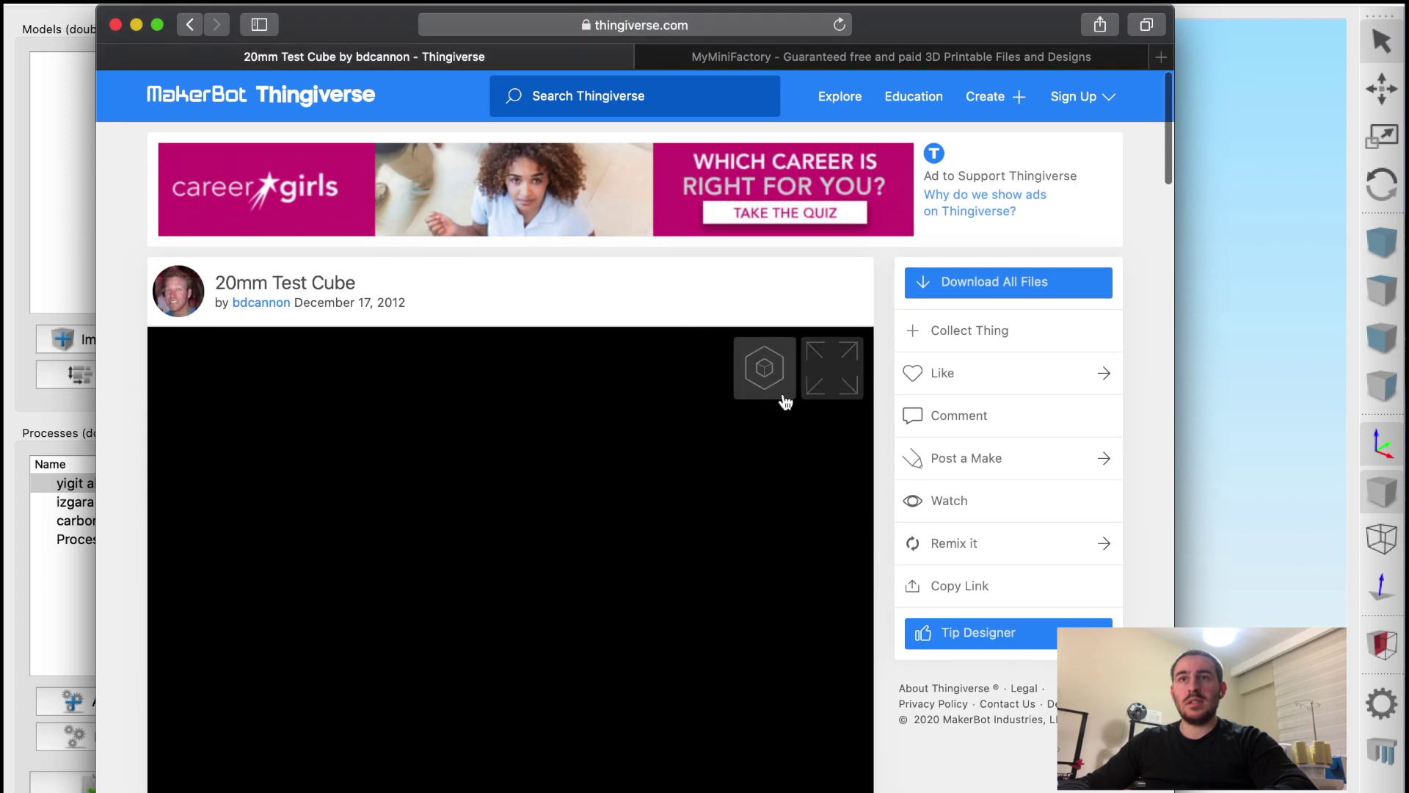
Step: Inspect the test cube in the enlarged image and rotate it in the 3D preview, closing both when finished
click(829, 370)
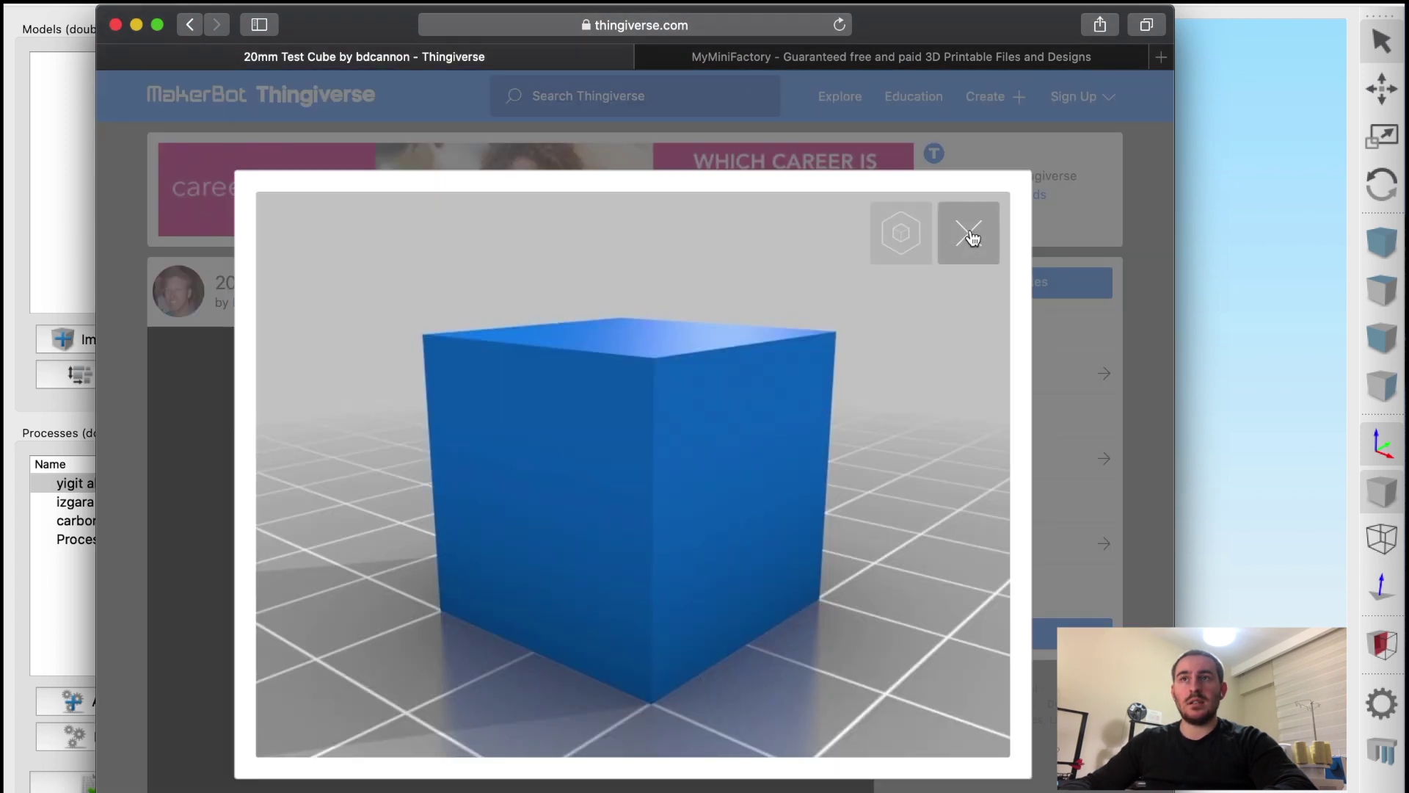
click(907, 248)
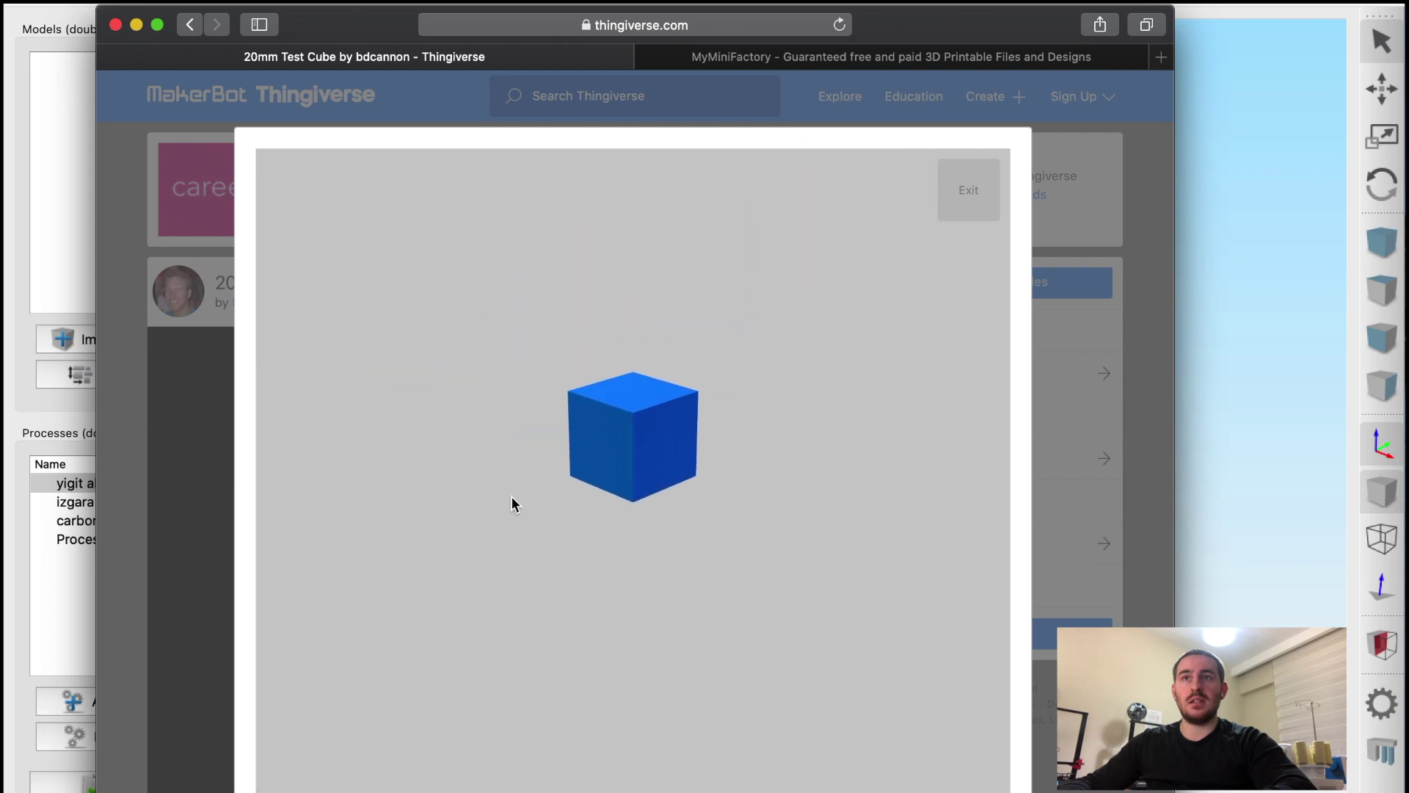
drag(512, 503, 469, 553)
click(956, 192)
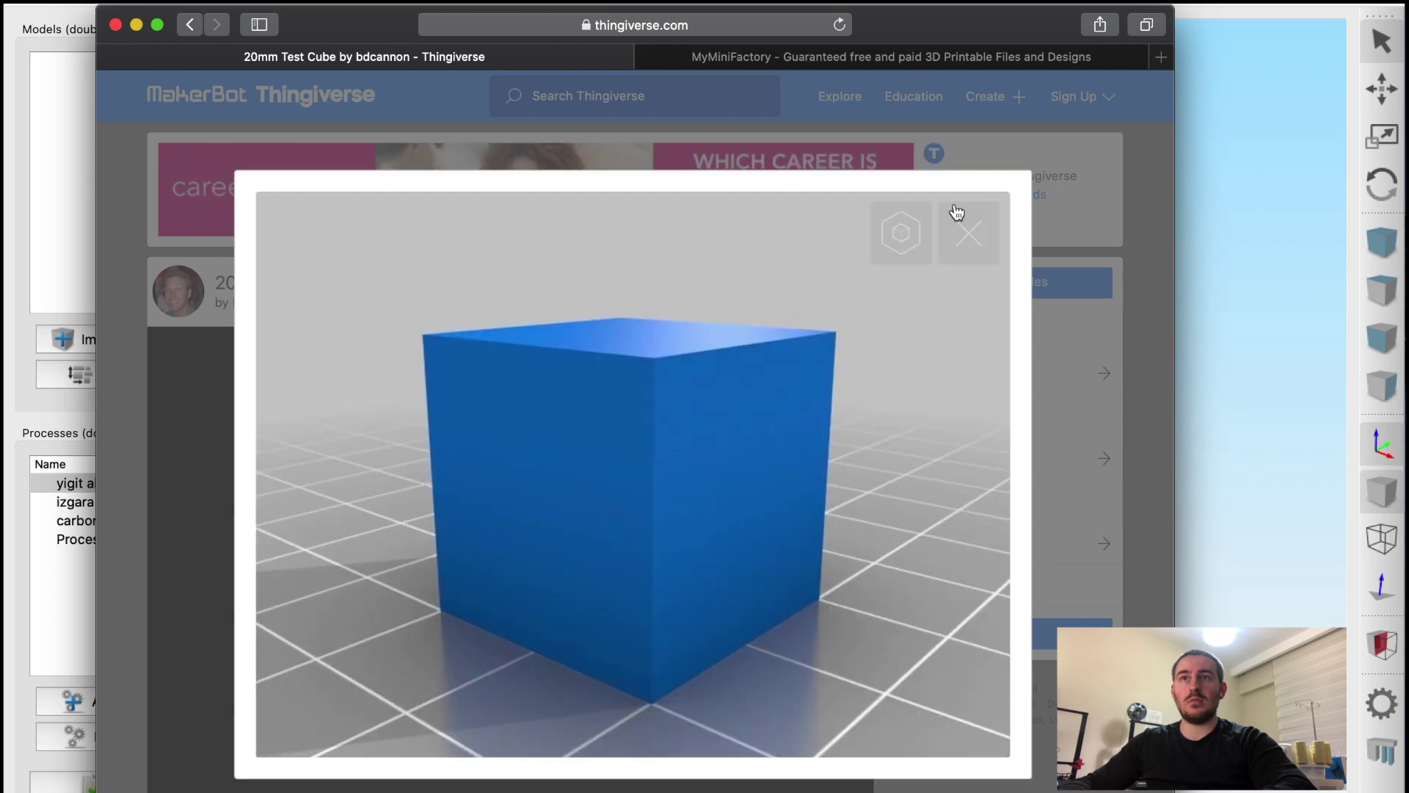
click(973, 250)
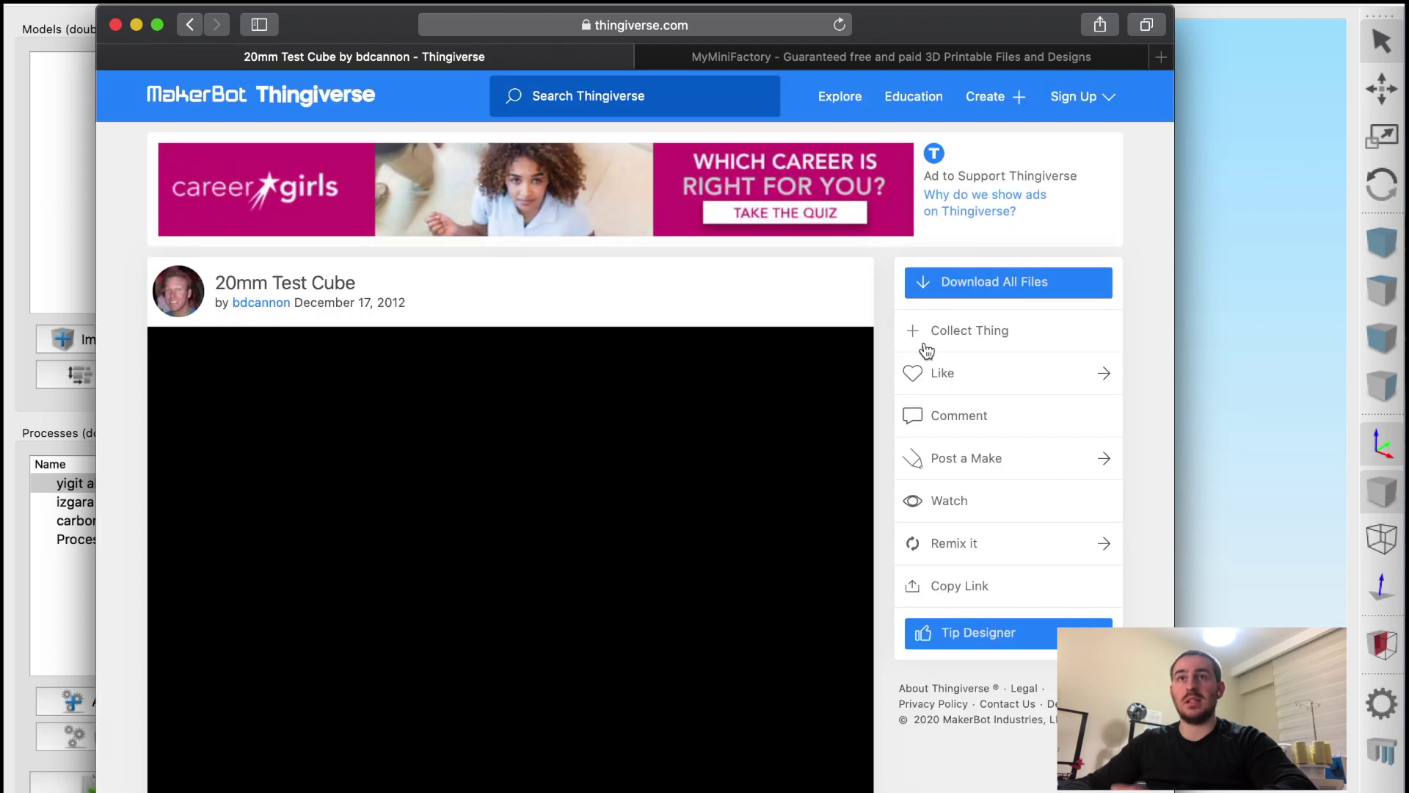
Step: Download the 20mm Test Cube files from Thingiverse and open 20mmTestCube_repaired.stl in Simplify3D
click(973, 290)
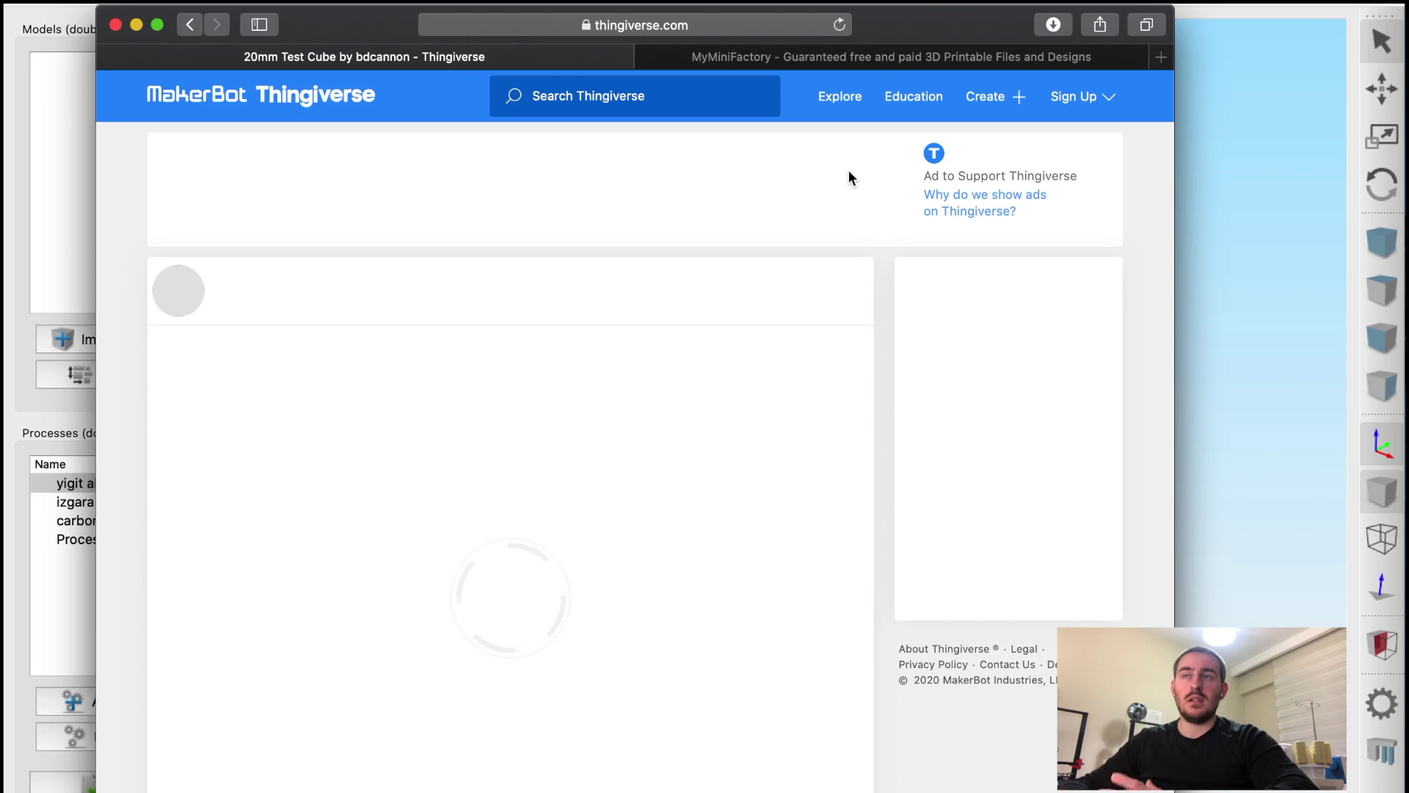
click(341, 99)
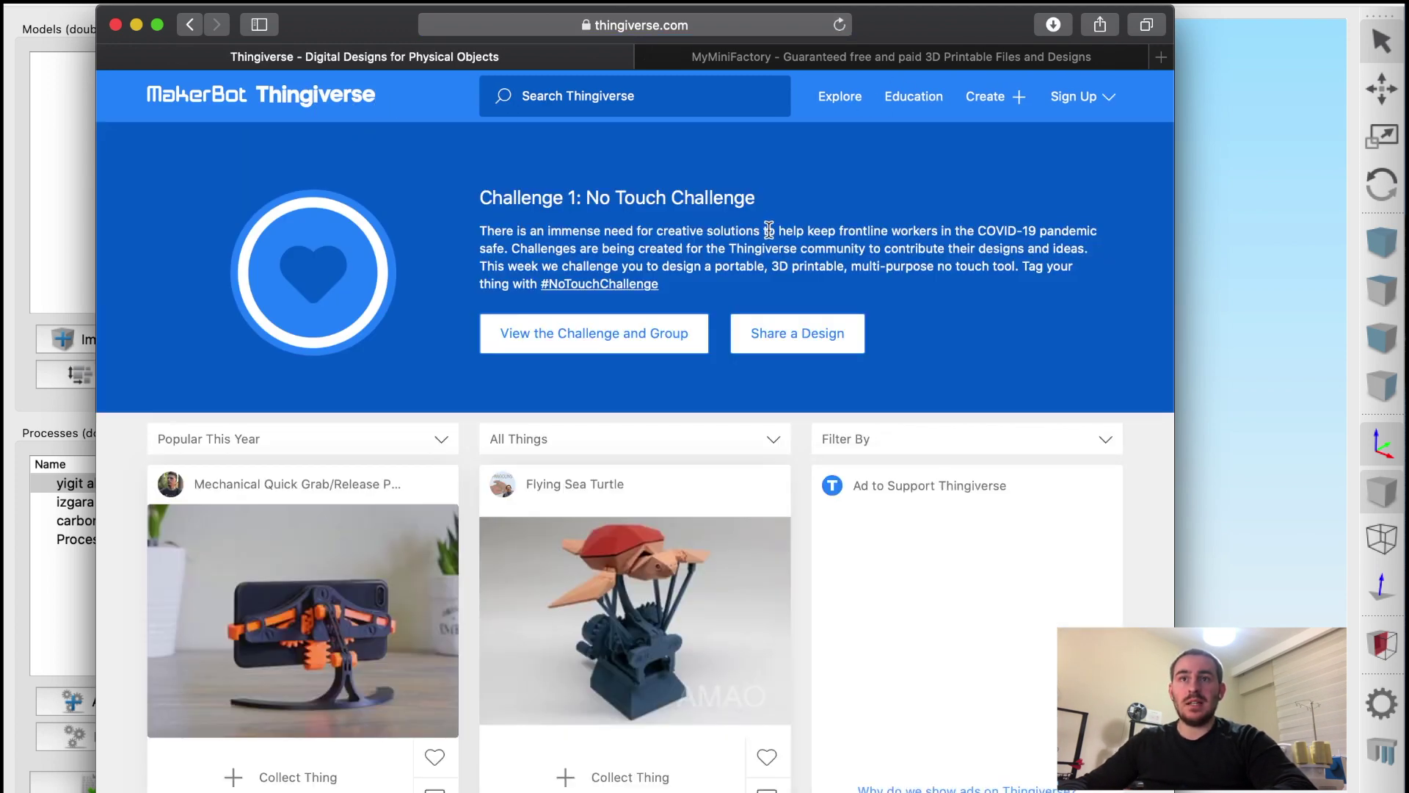
click(1042, 31)
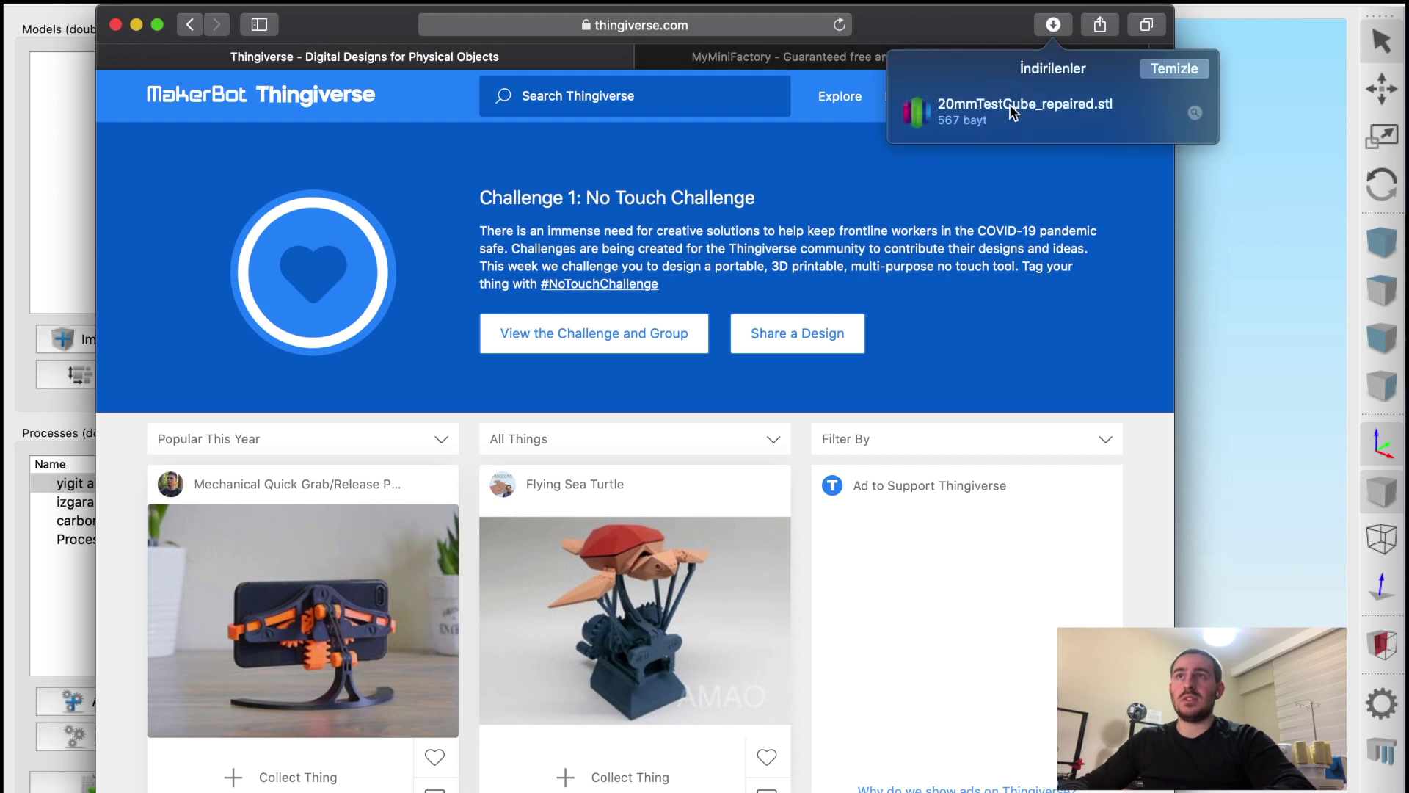
double_click(1007, 108)
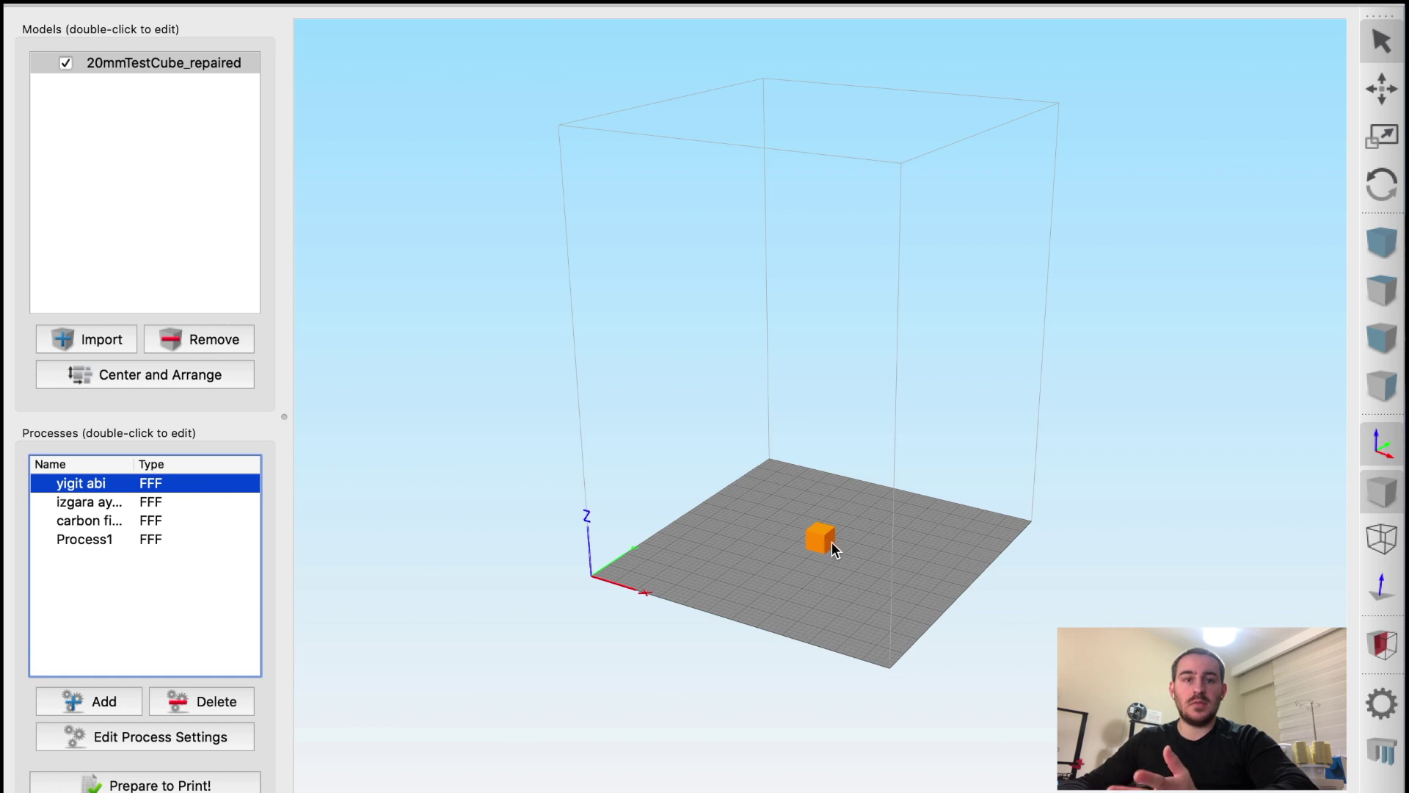
Step: Duplicate the test cube with 3 copies and center and arrange all the cubes on the bed
scroll(856, 556, up, 5)
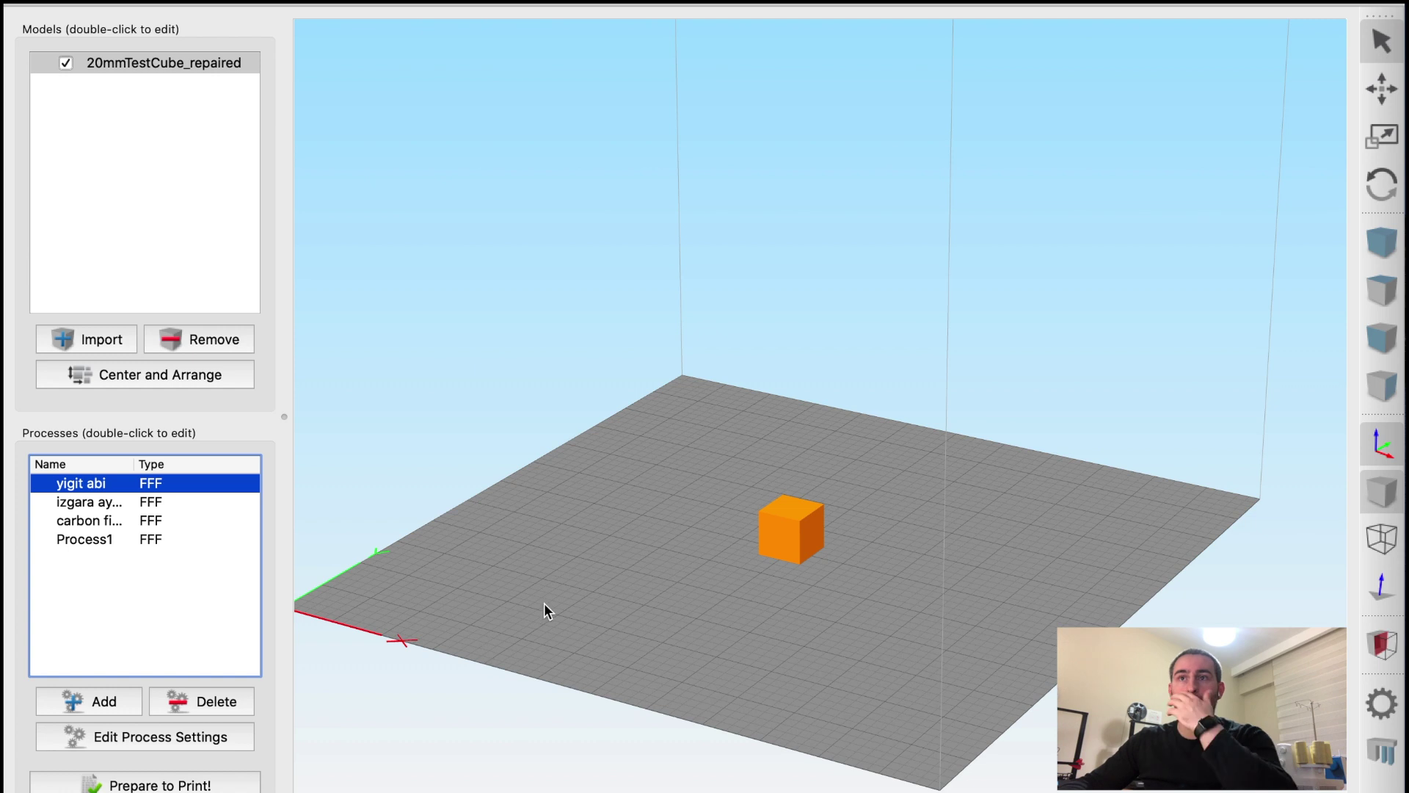
click(794, 545)
drag(838, 538, 758, 526)
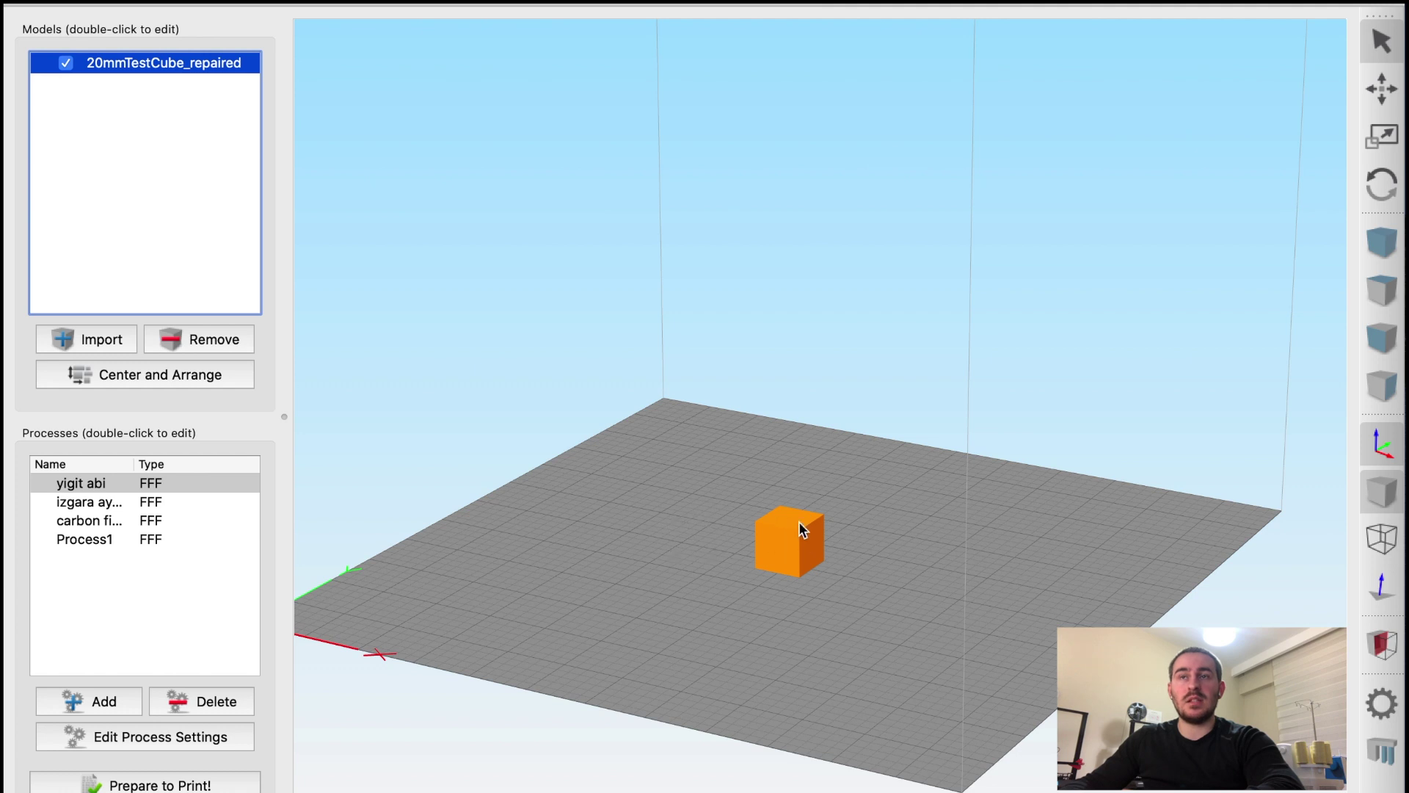
key(super+d)
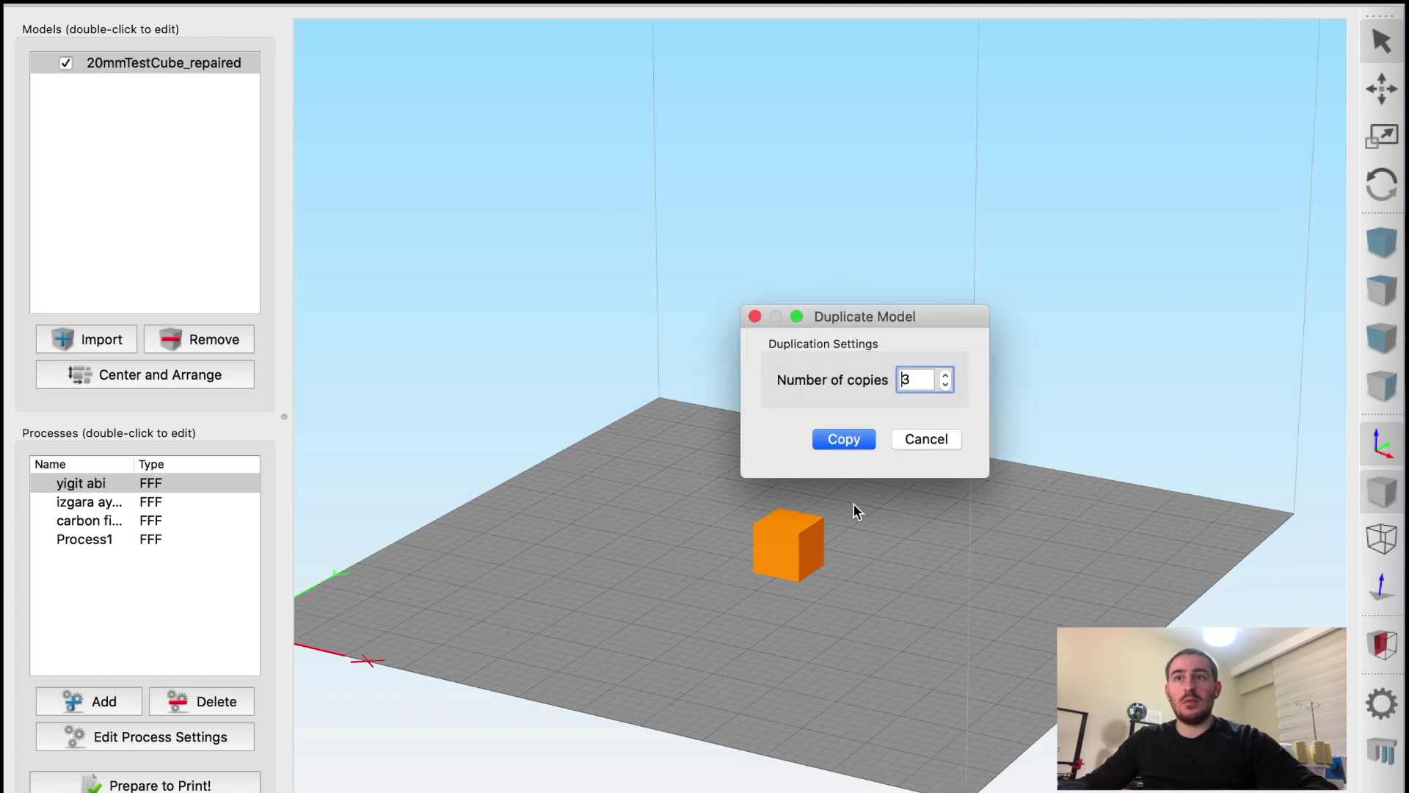
click(842, 439)
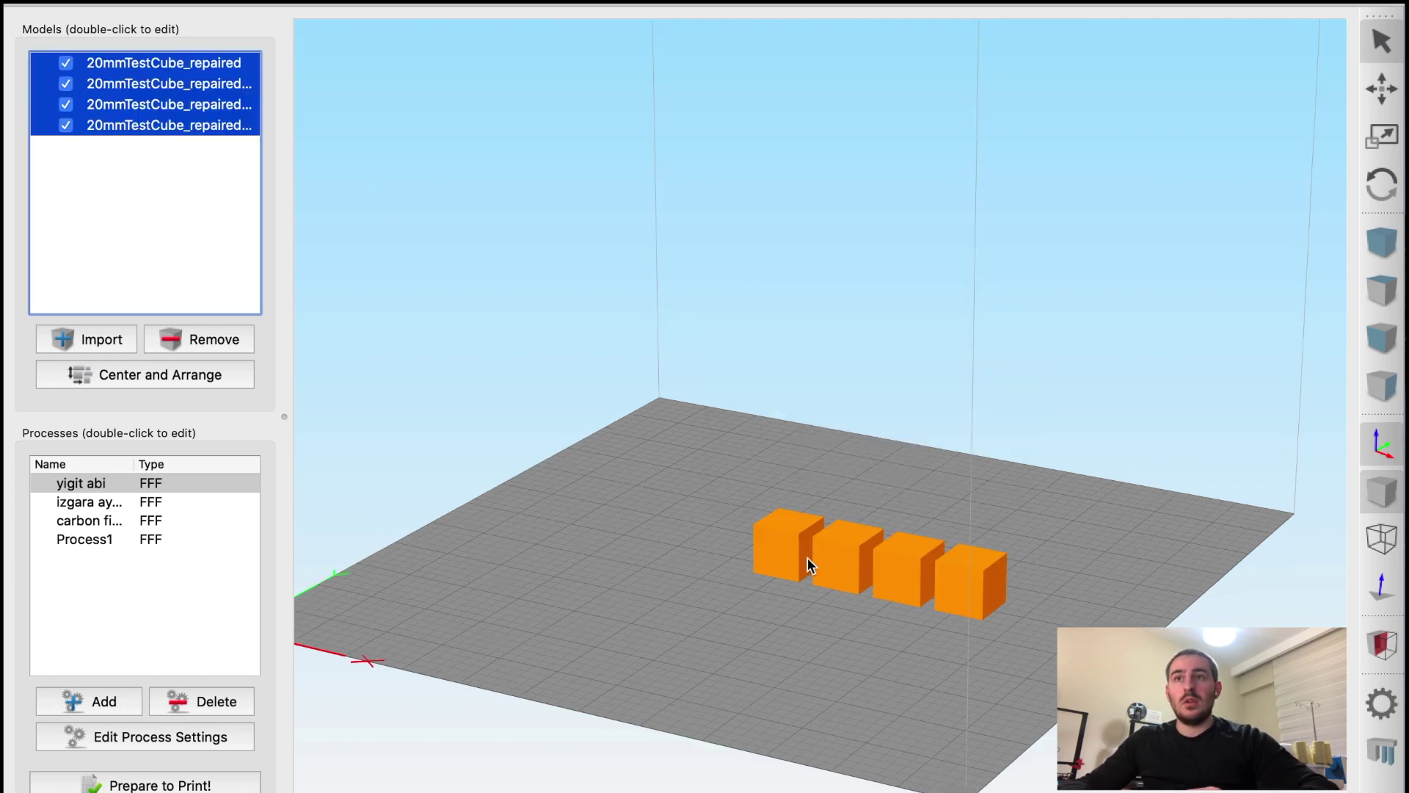
click(222, 373)
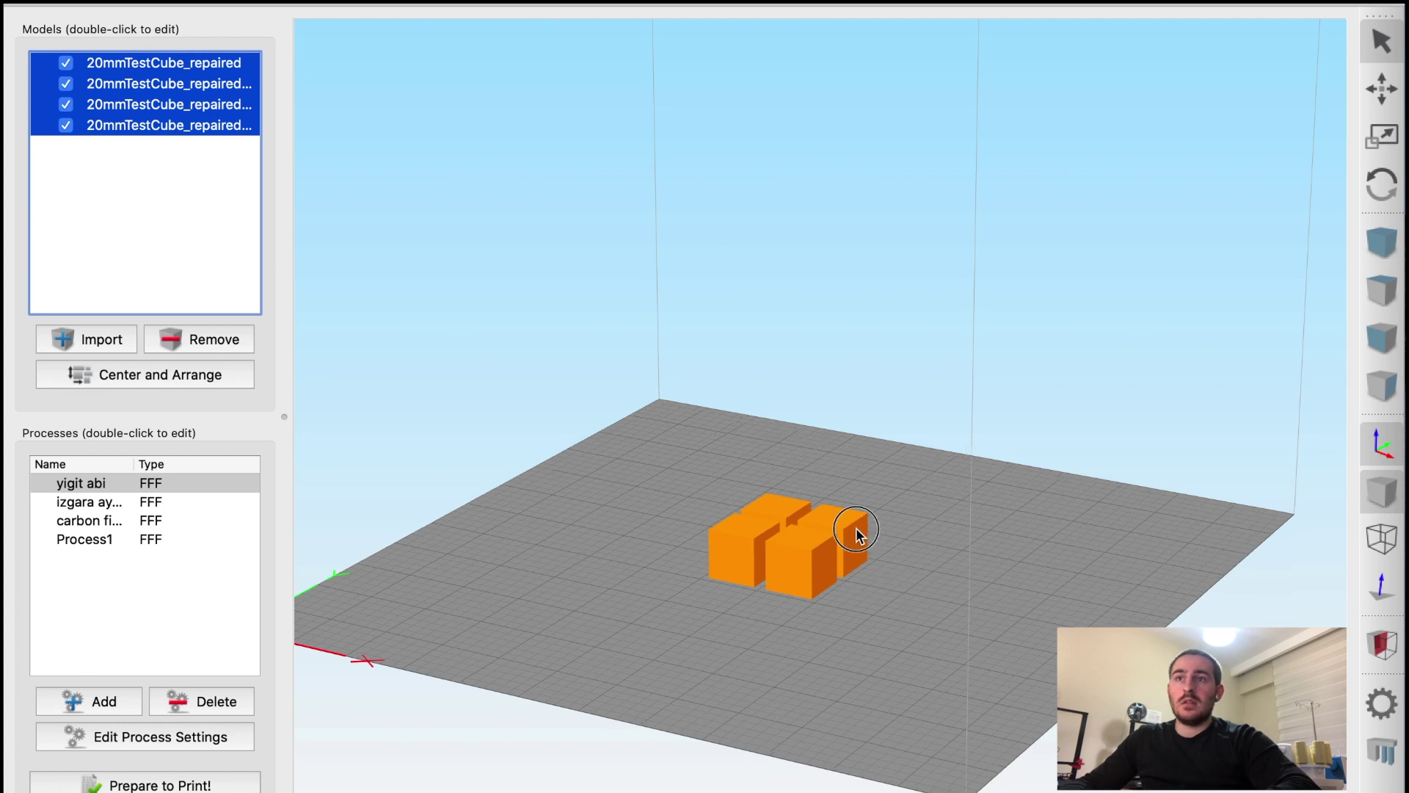
Step: Select the arranged cubes one at a time on the bed to match each with its model list entry
click(849, 546)
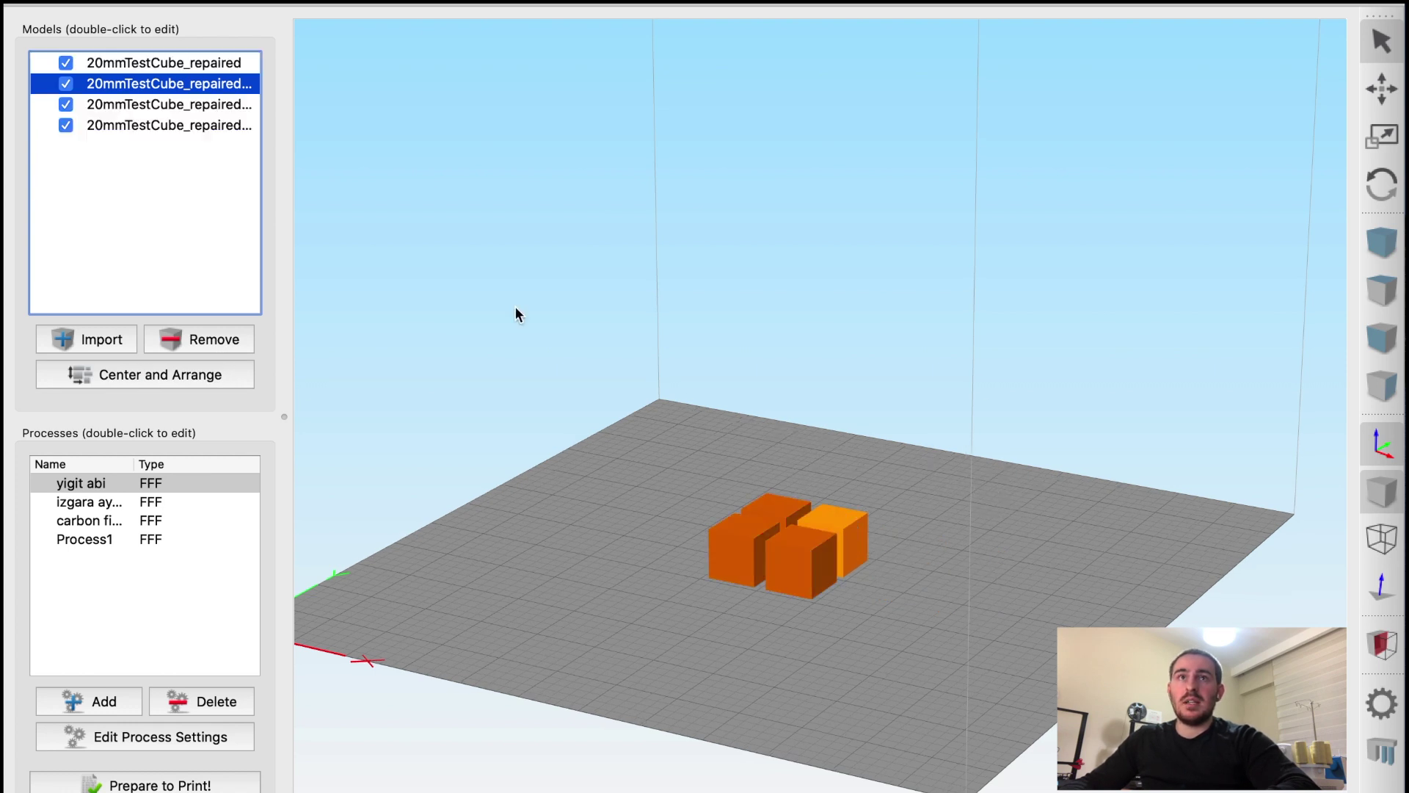
click(772, 559)
click(756, 534)
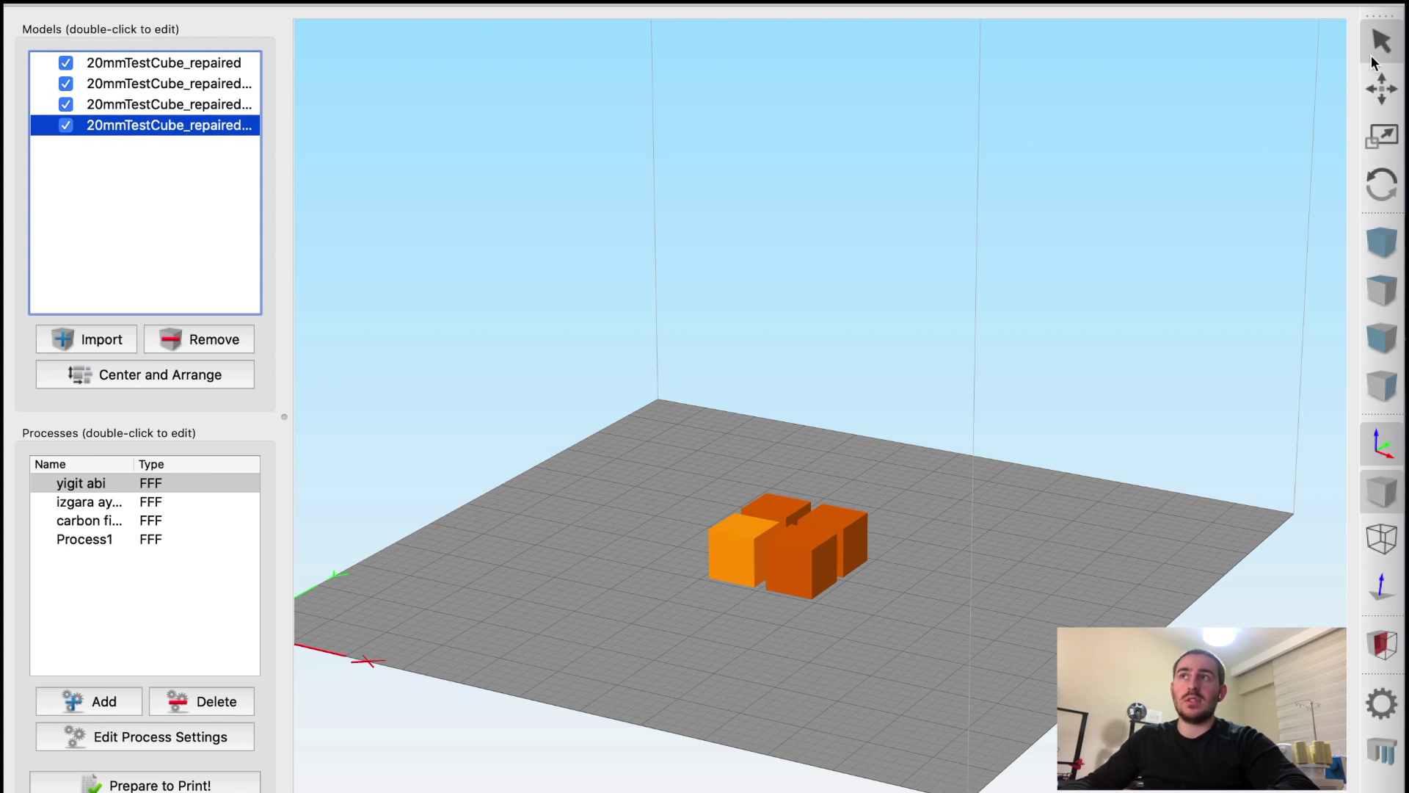
click(770, 510)
click(829, 541)
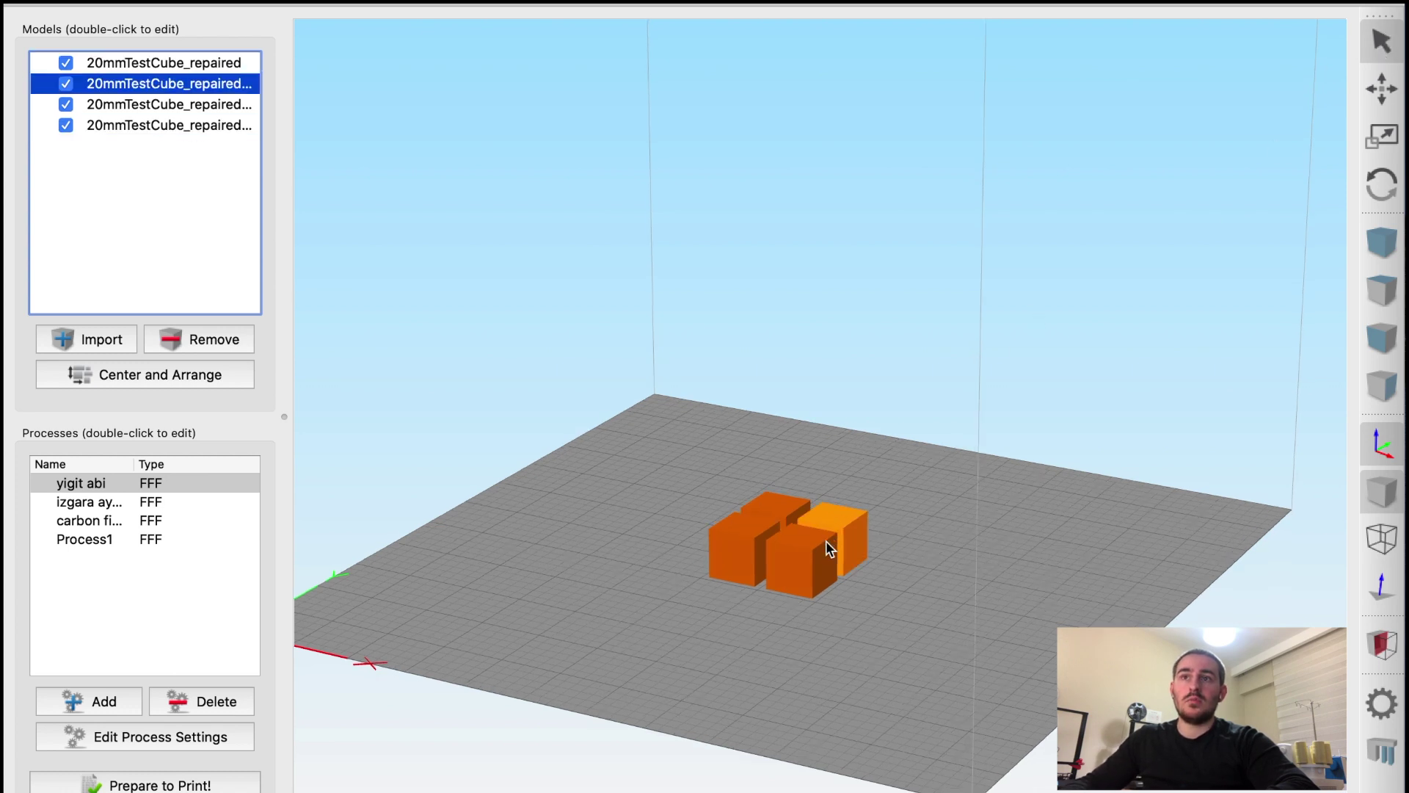
click(773, 548)
click(767, 522)
click(827, 540)
click(822, 554)
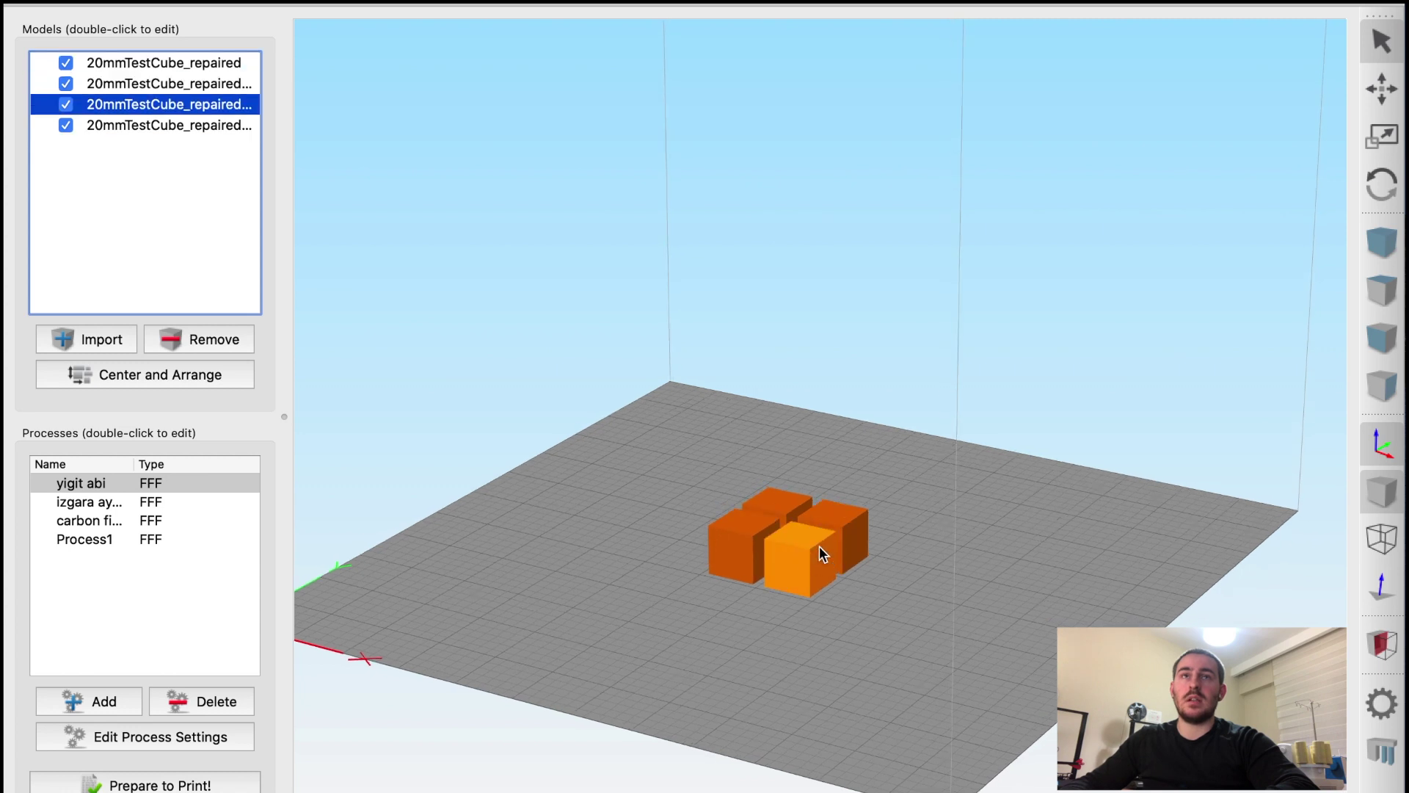
Step: Move the selected front cube away from the group and center and arrange all the cubes again
click(1382, 89)
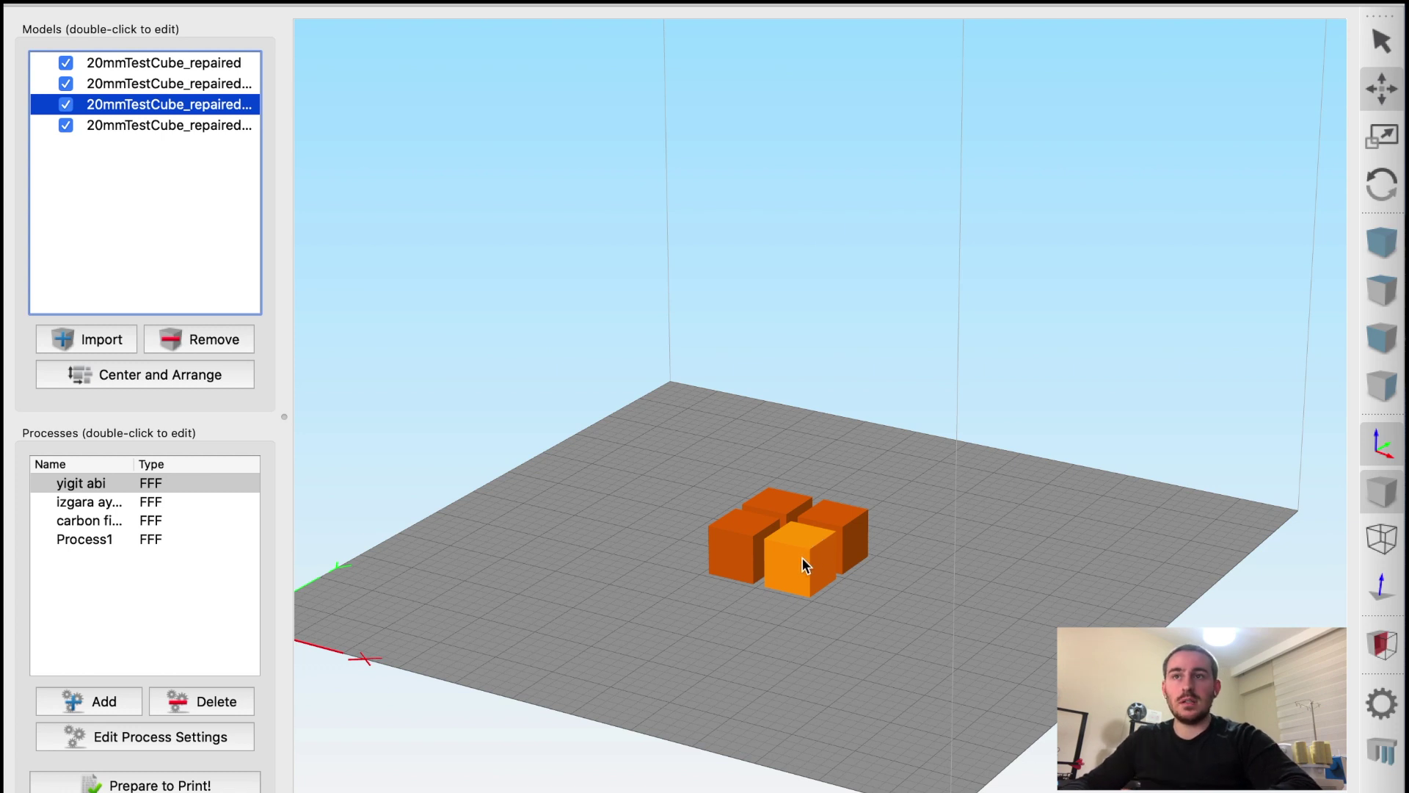
drag(804, 565, 587, 546)
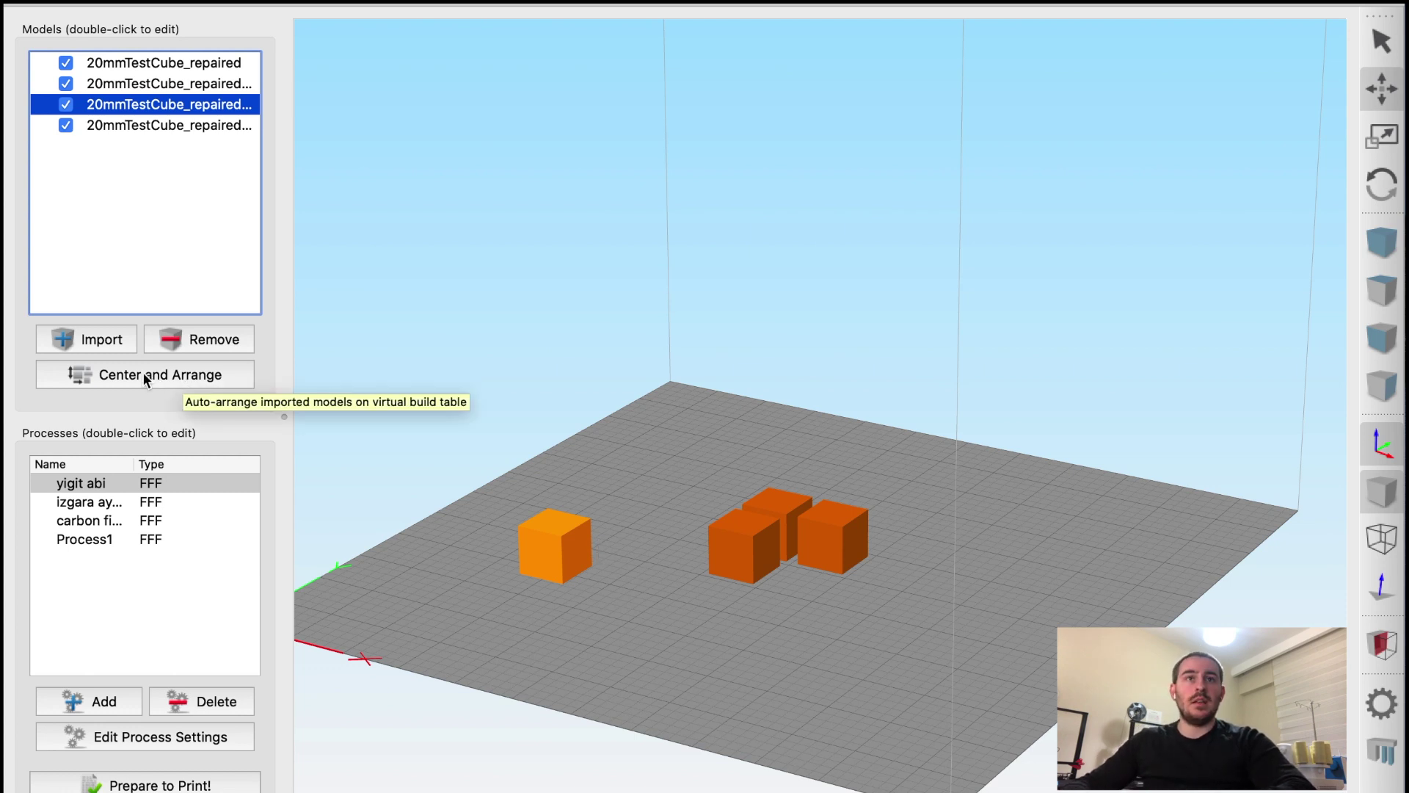
click(165, 374)
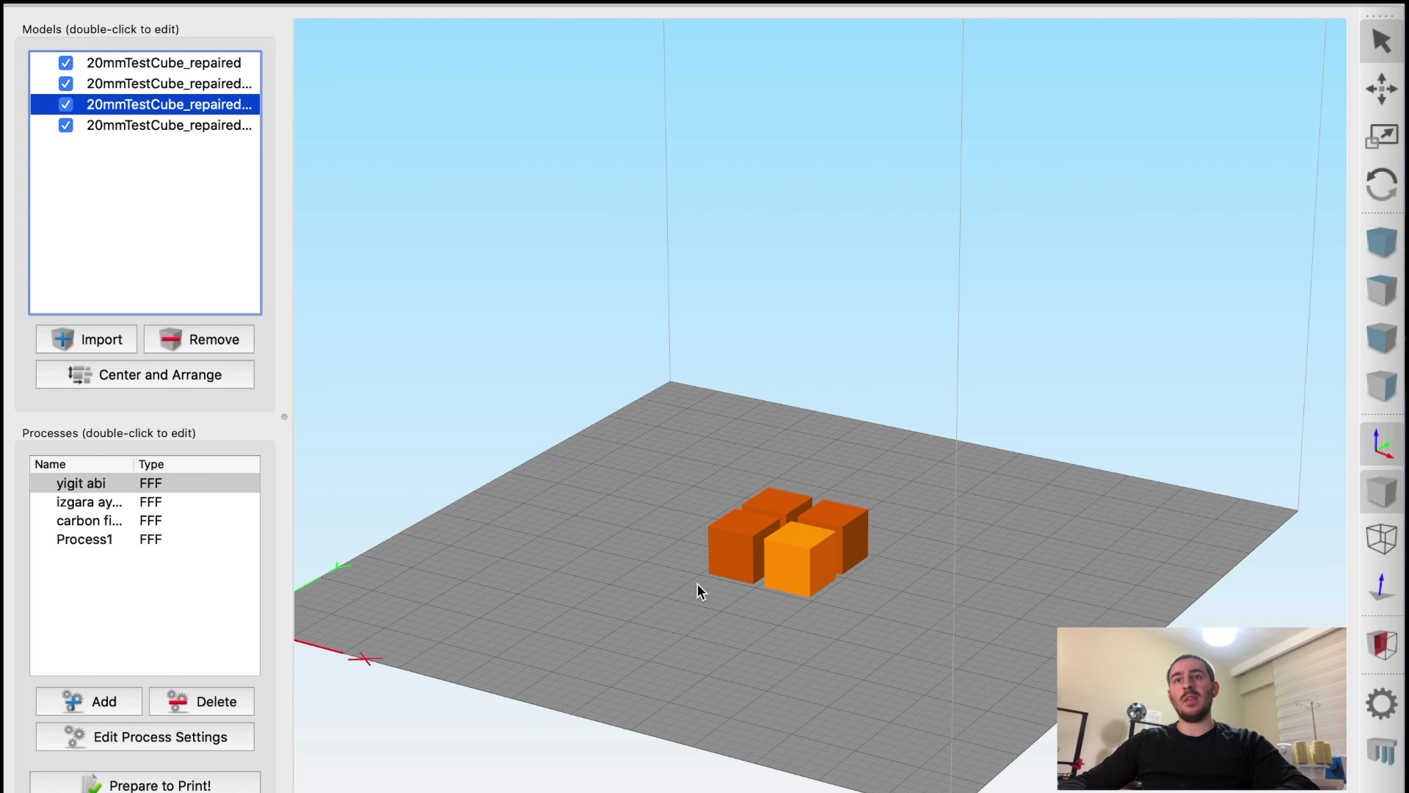
Step: Move the selected front cube slightly forward from the group and try to scale it freehand
click(1380, 89)
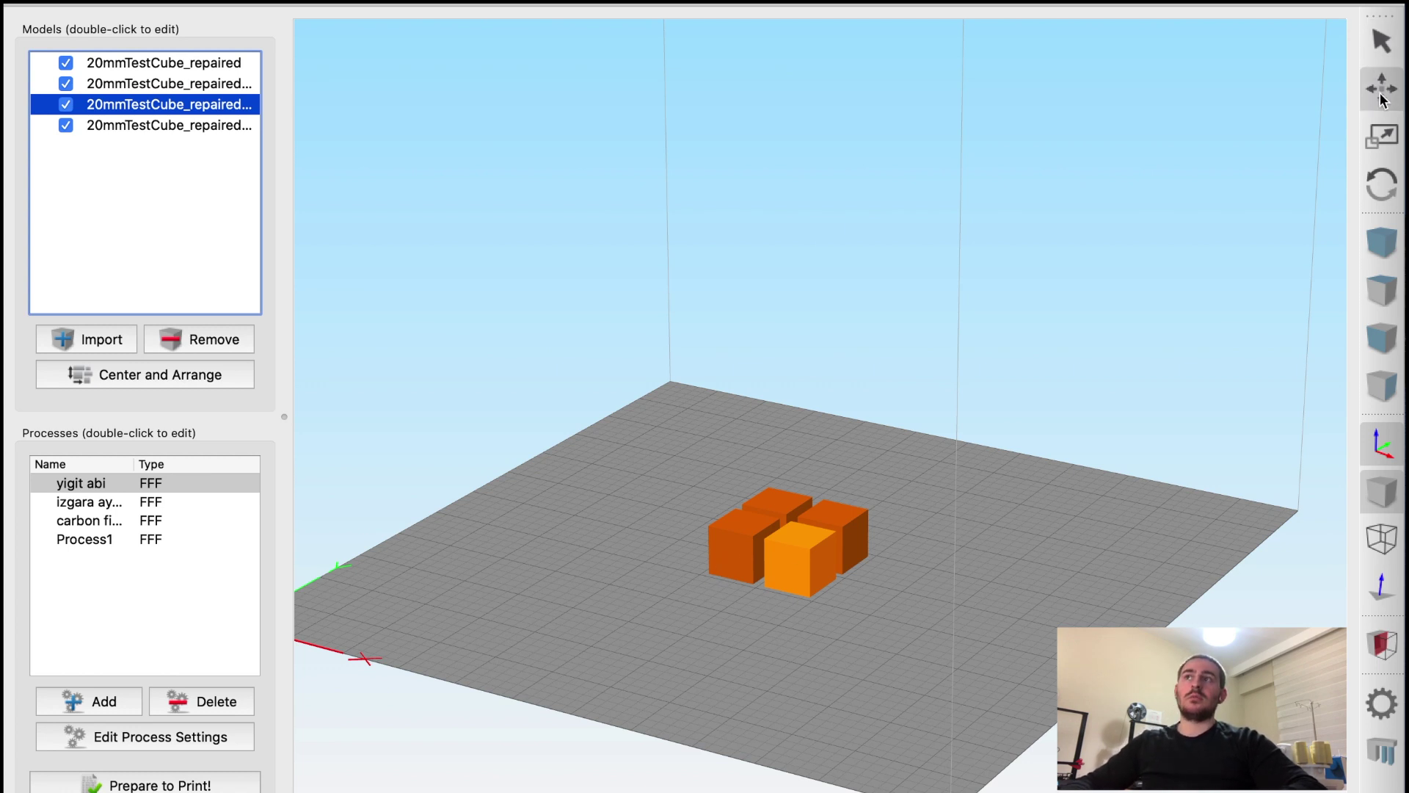
drag(810, 549, 819, 589)
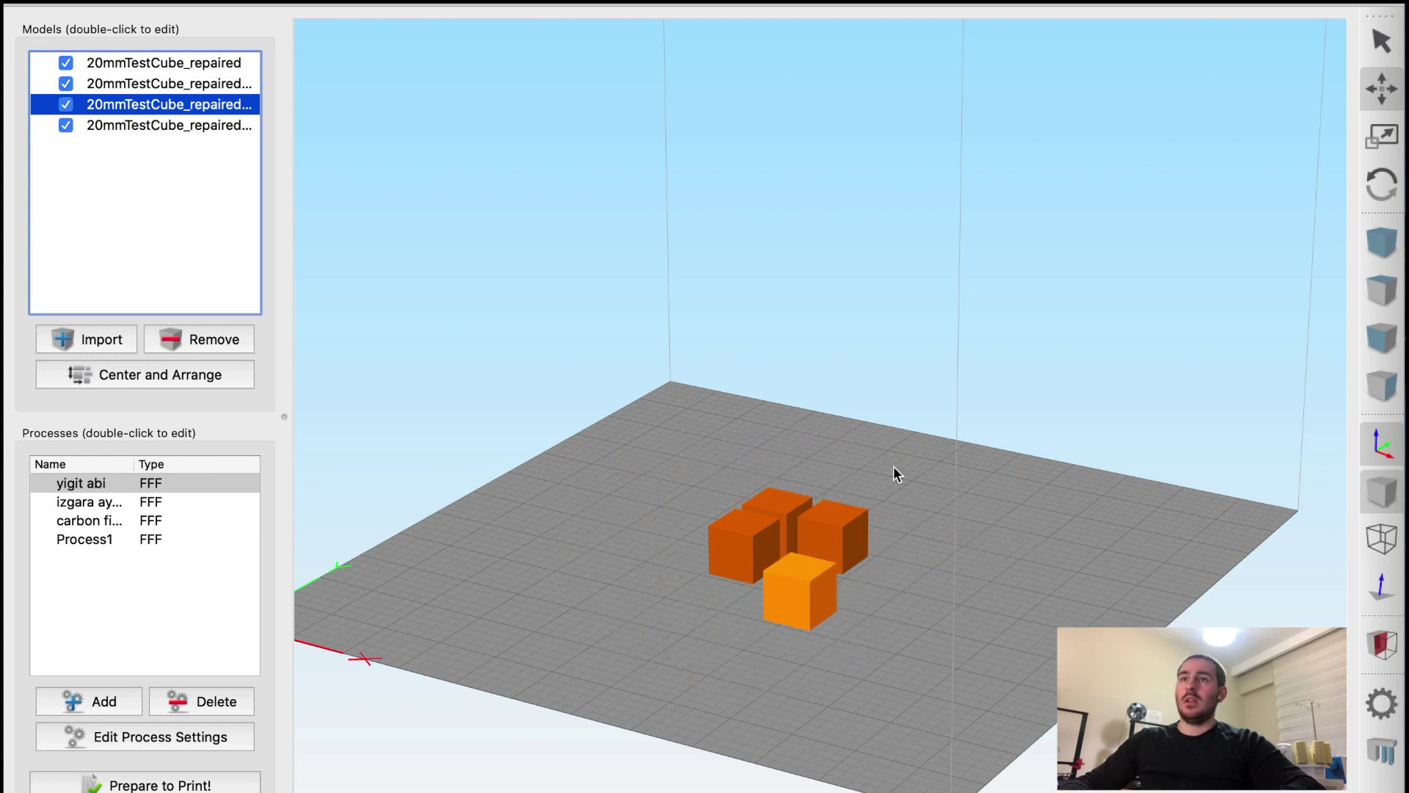
click(1389, 140)
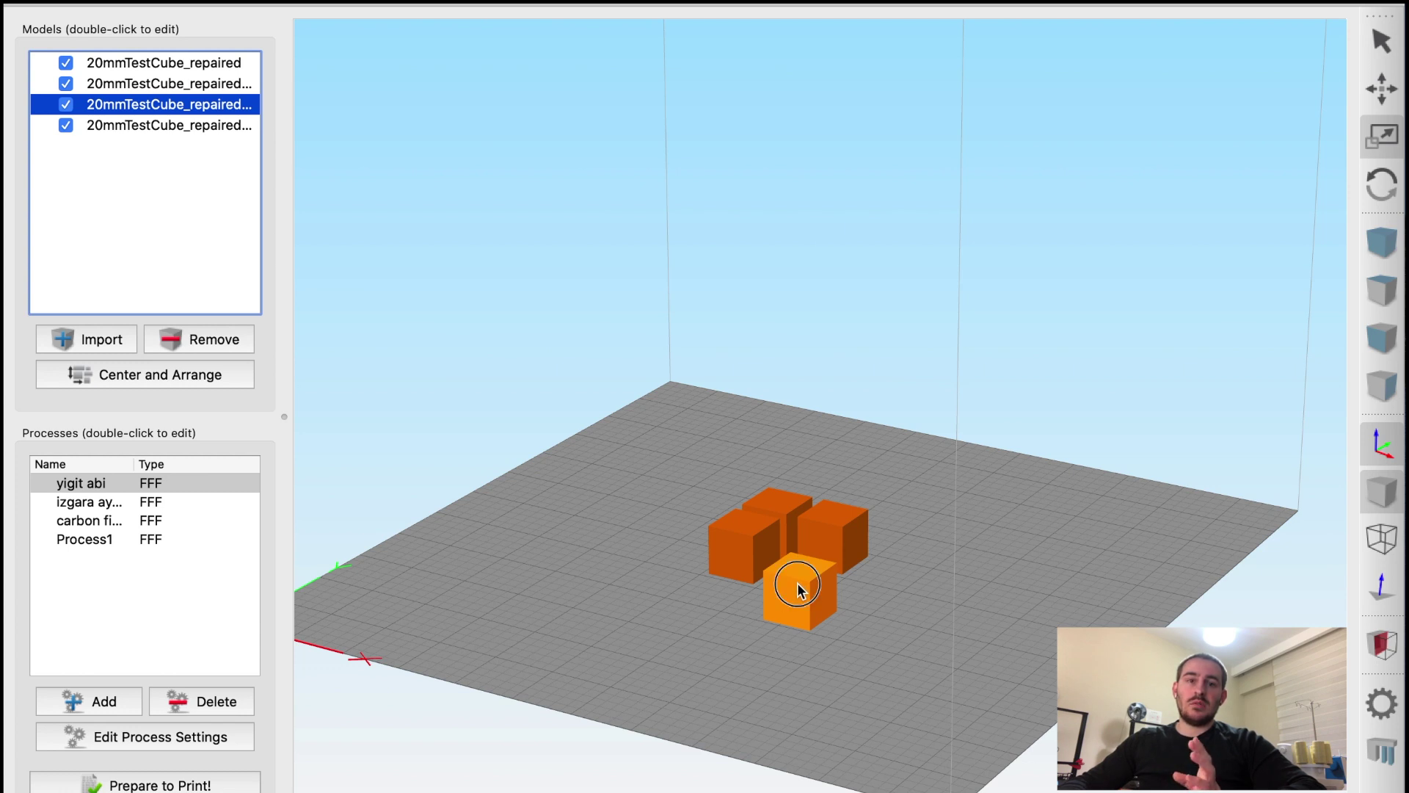
drag(798, 587, 863, 593)
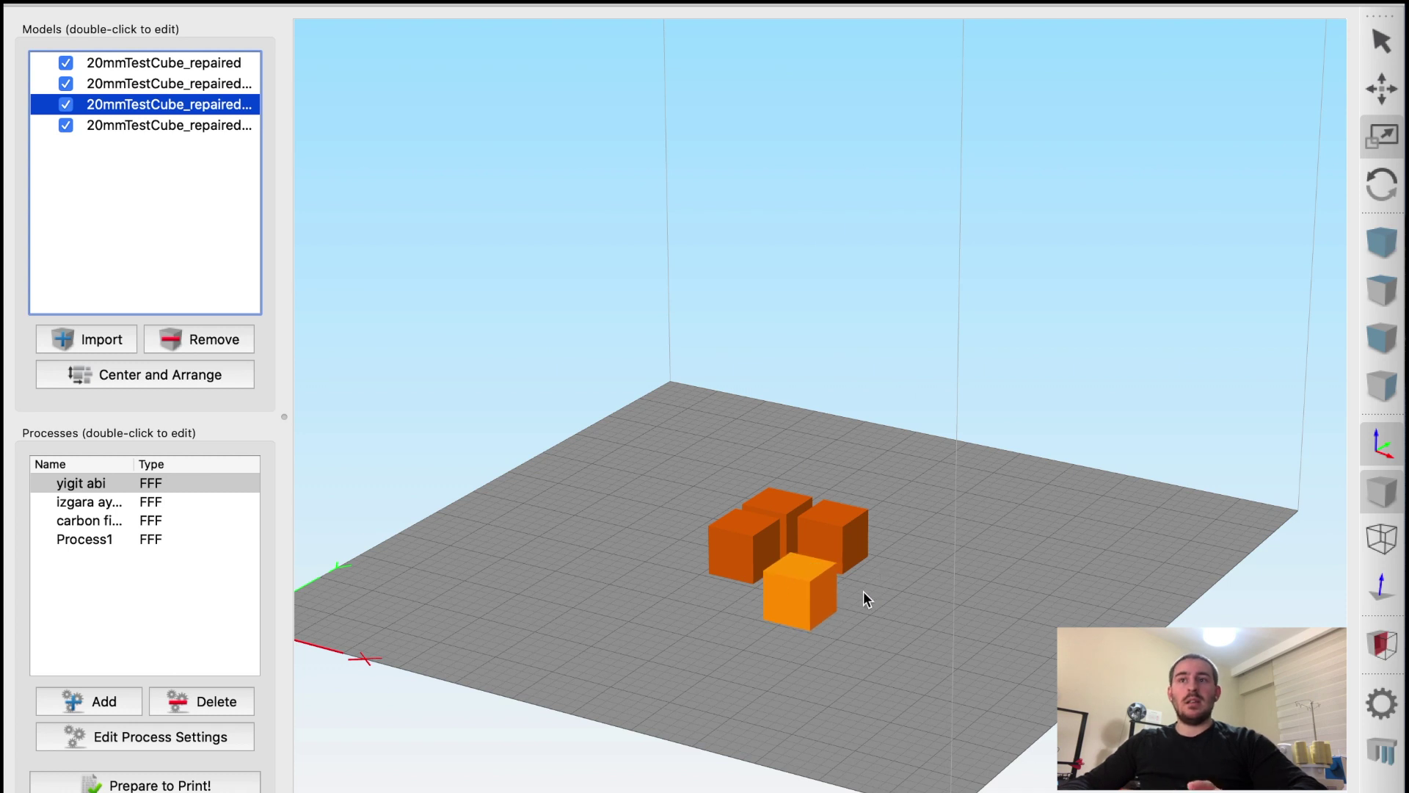
Step: Open the position, scaling and rotation settings of the cube standing apart from the group
double_click(814, 587)
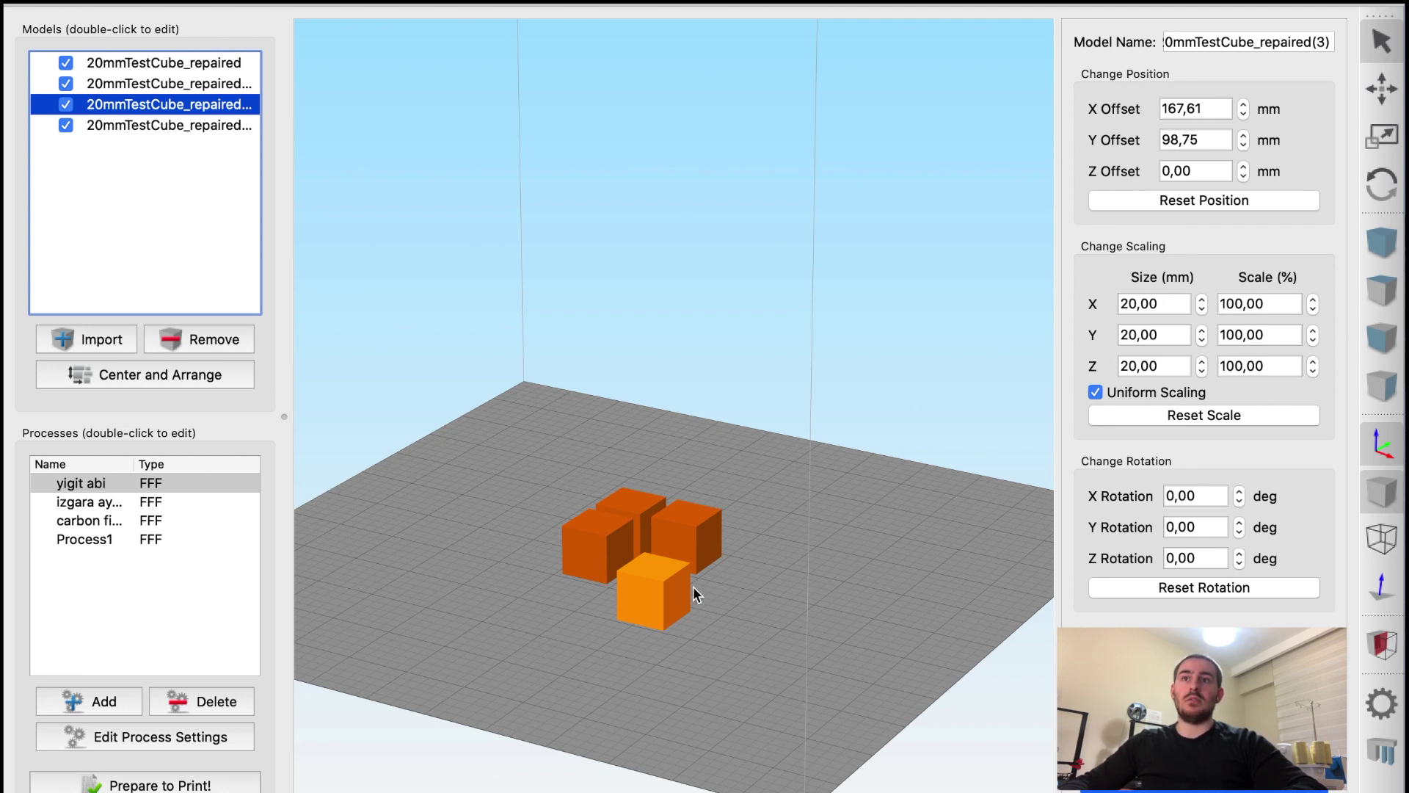
scroll(701, 590, down, 5)
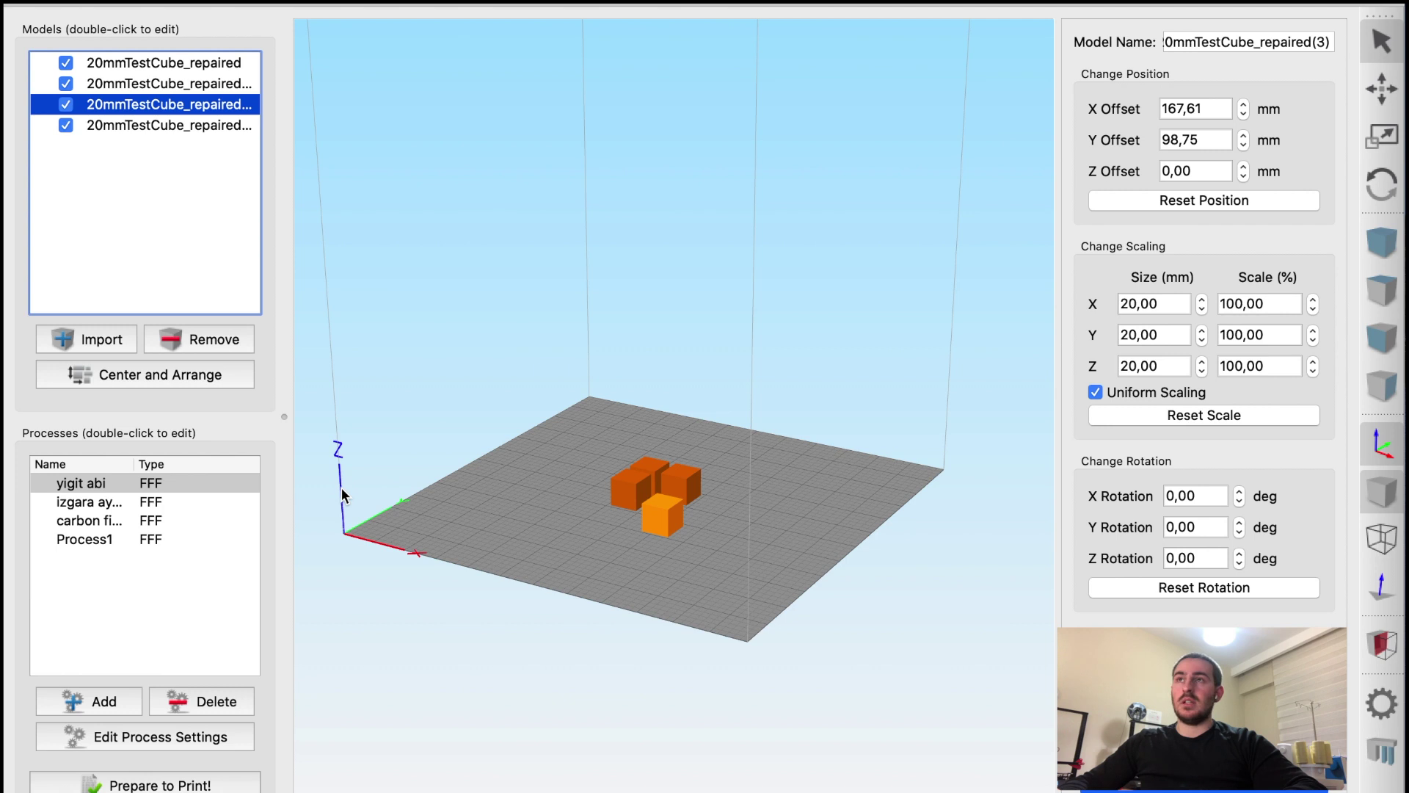
mouse_move(642, 515)
mouse_down()
mouse_move(612, 511)
mouse_move(656, 518)
mouse_up()
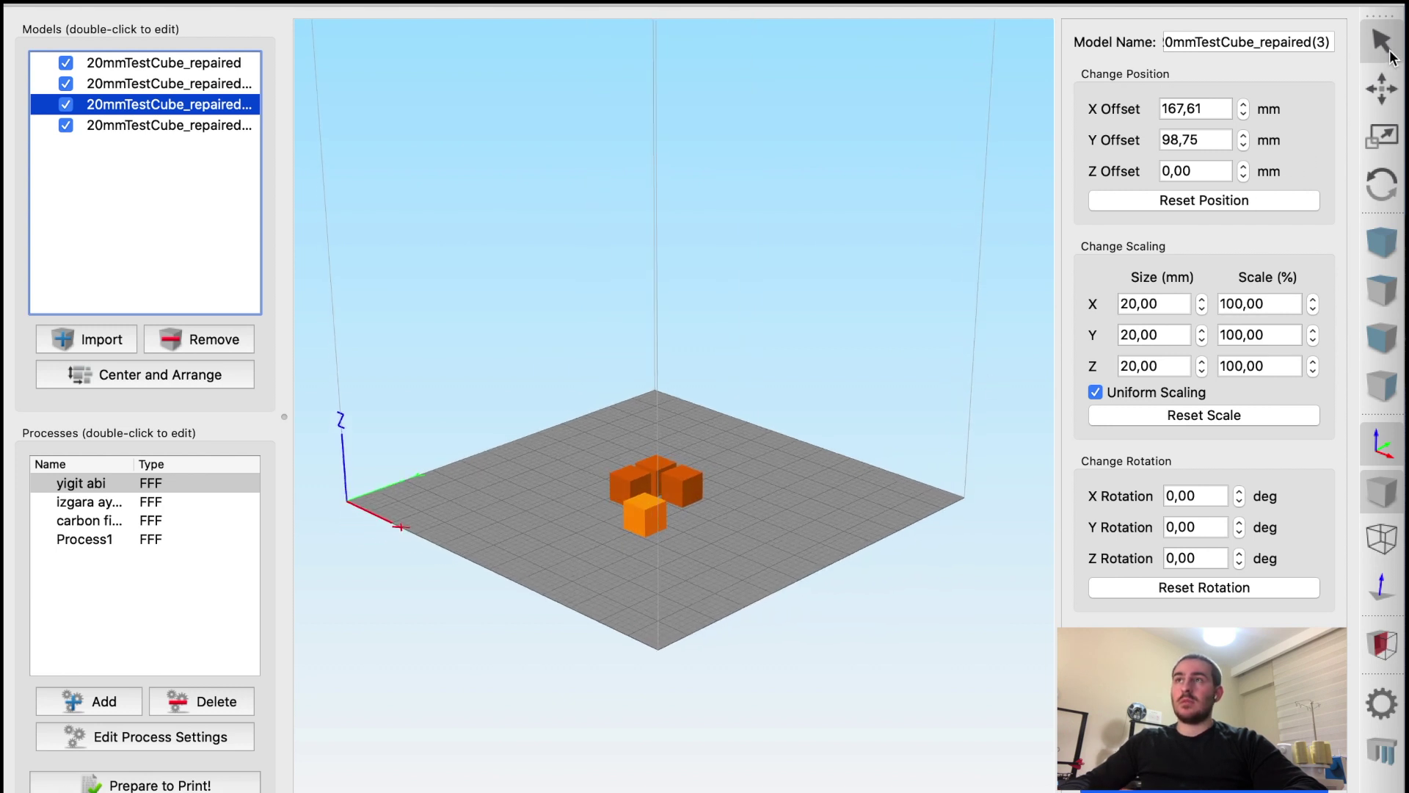
click(1382, 89)
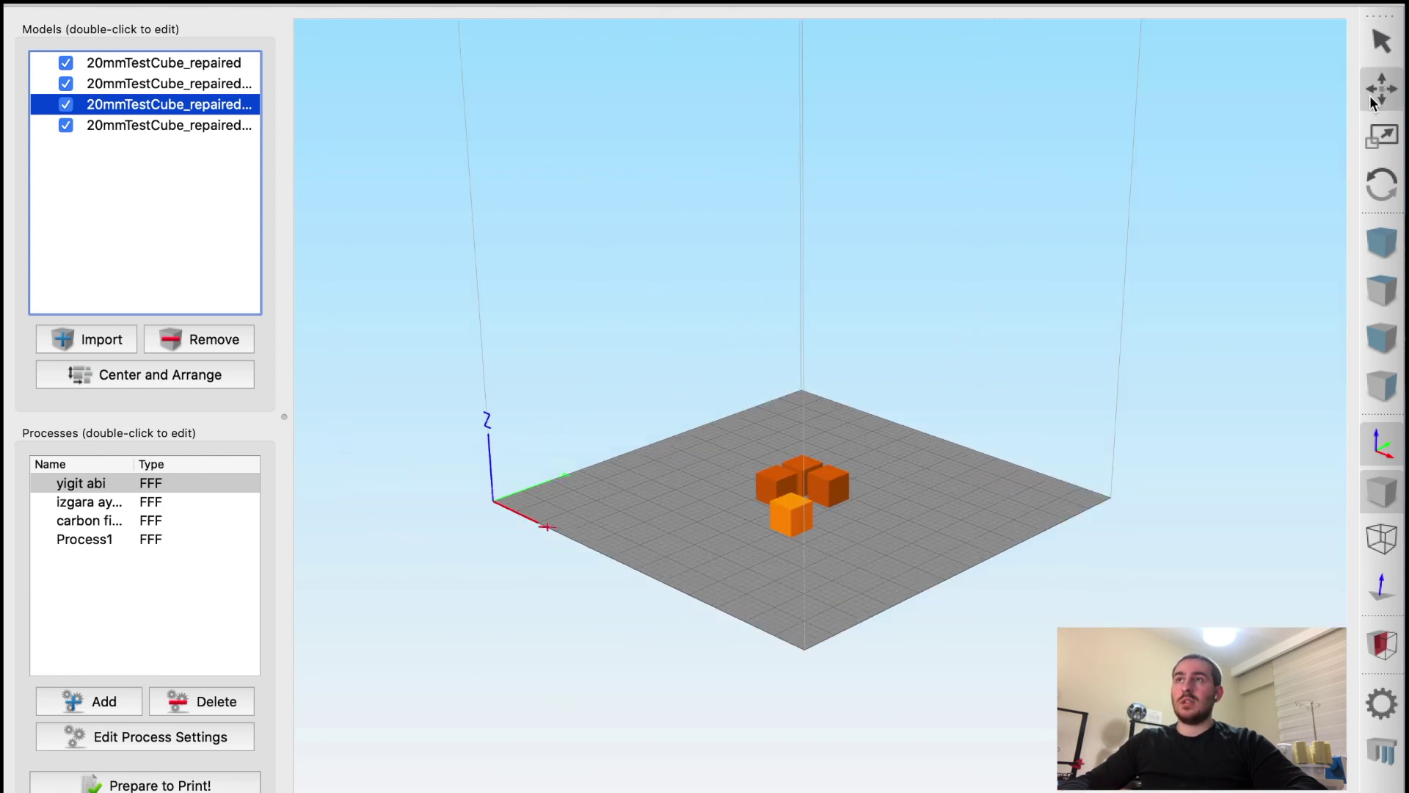
double_click(785, 515)
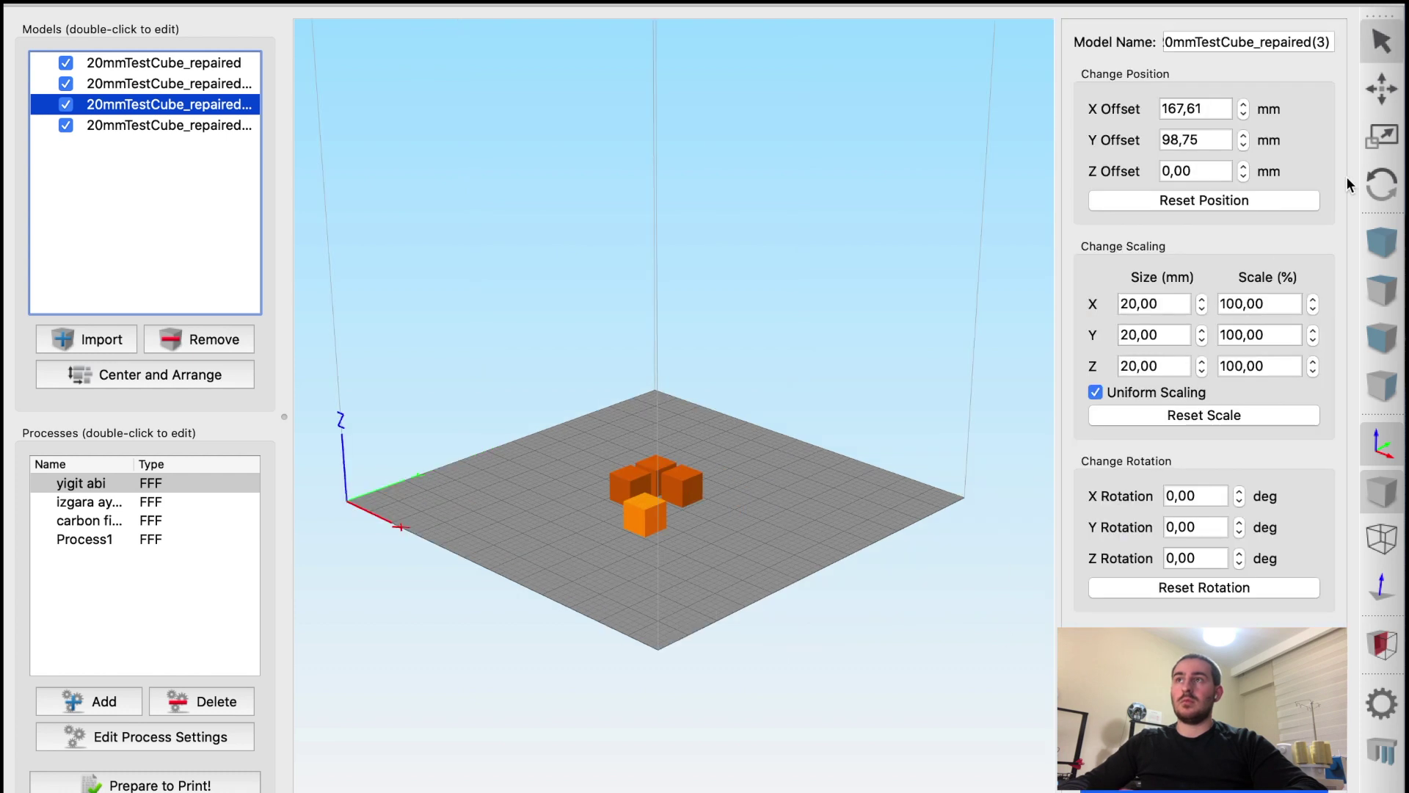
click(1382, 88)
double_click(774, 515)
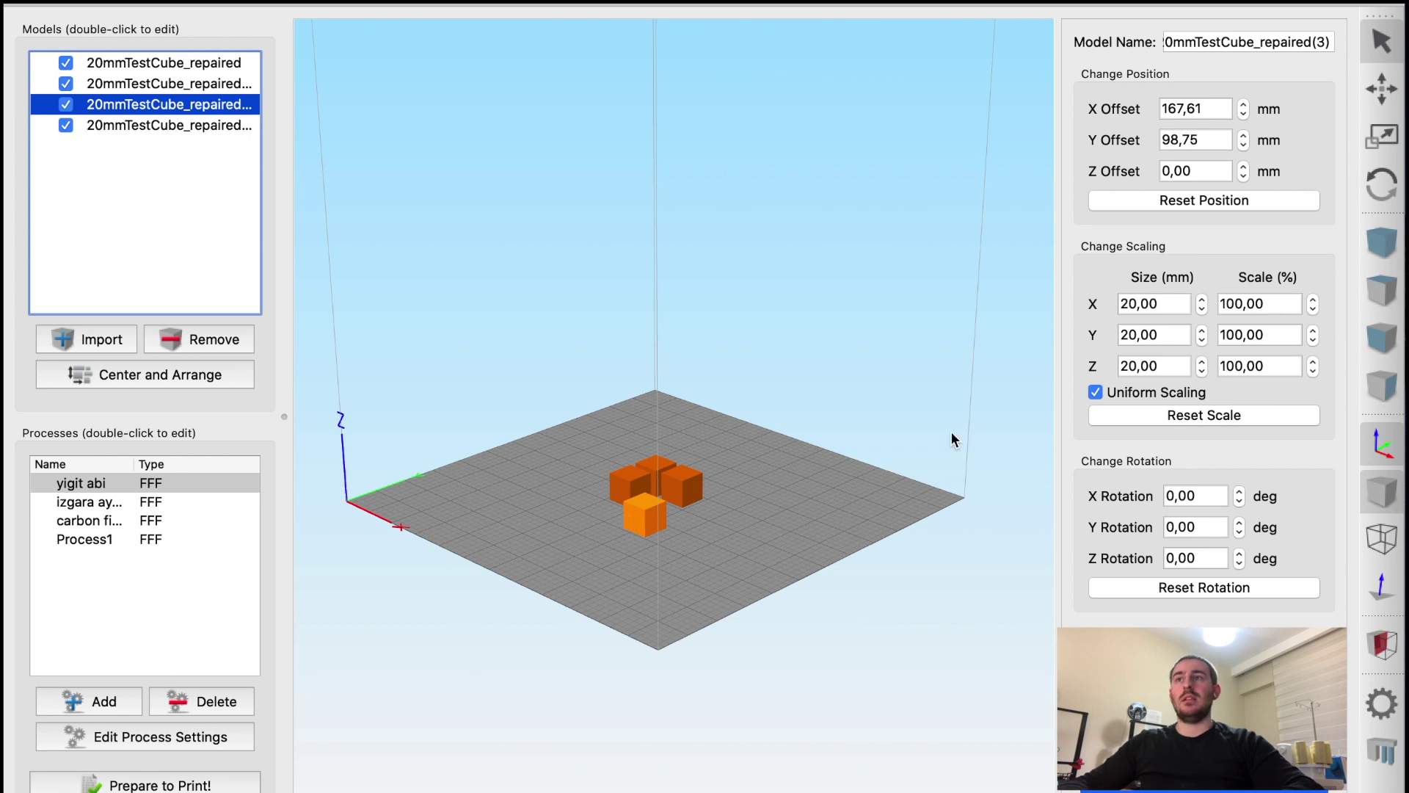
Step: Scale the cube uniformly to an X size of 35 mm and set it back to 20 mm
click(1163, 302)
double_click(1163, 302)
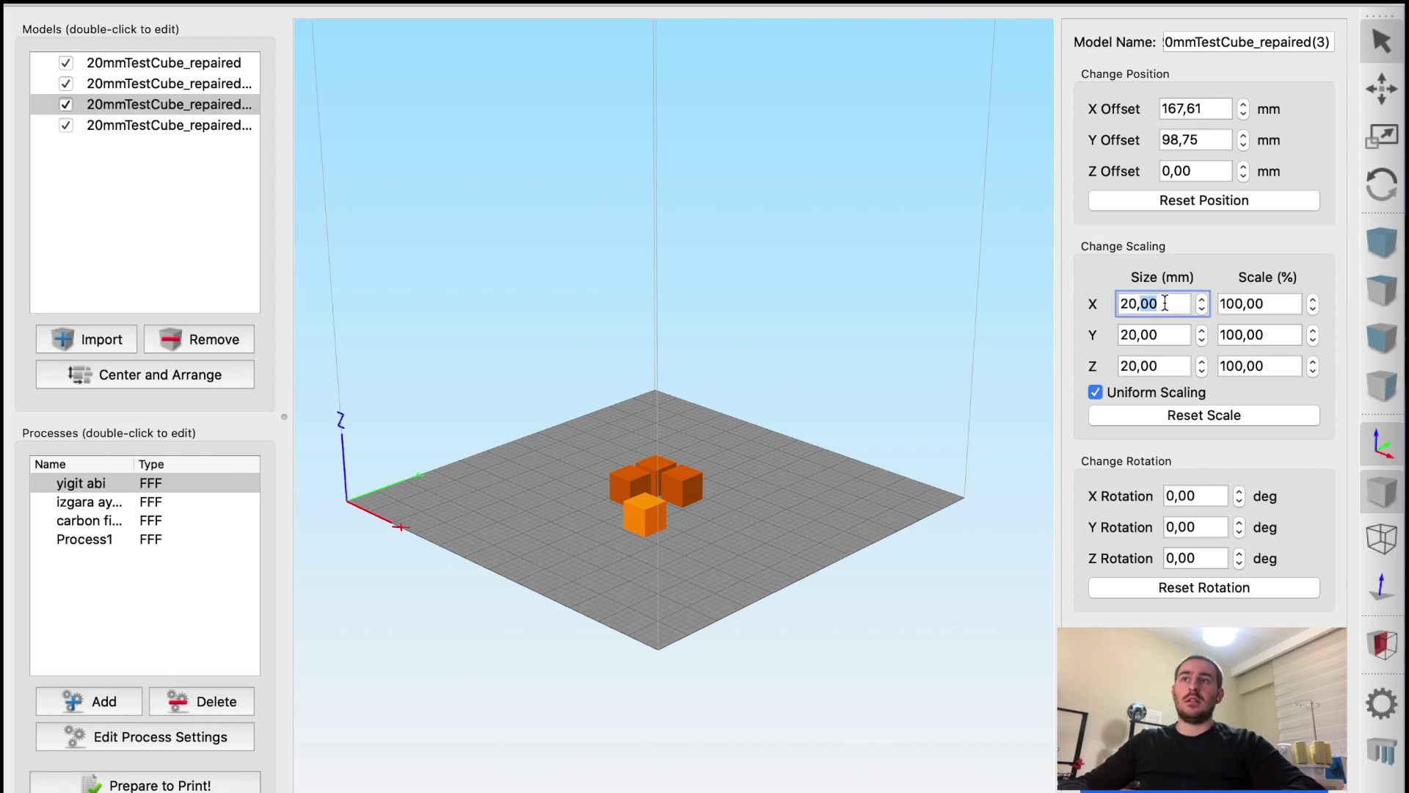
key(BackSpace)
key(BackSpace)
key(BackSpace)
key(BackSpace)
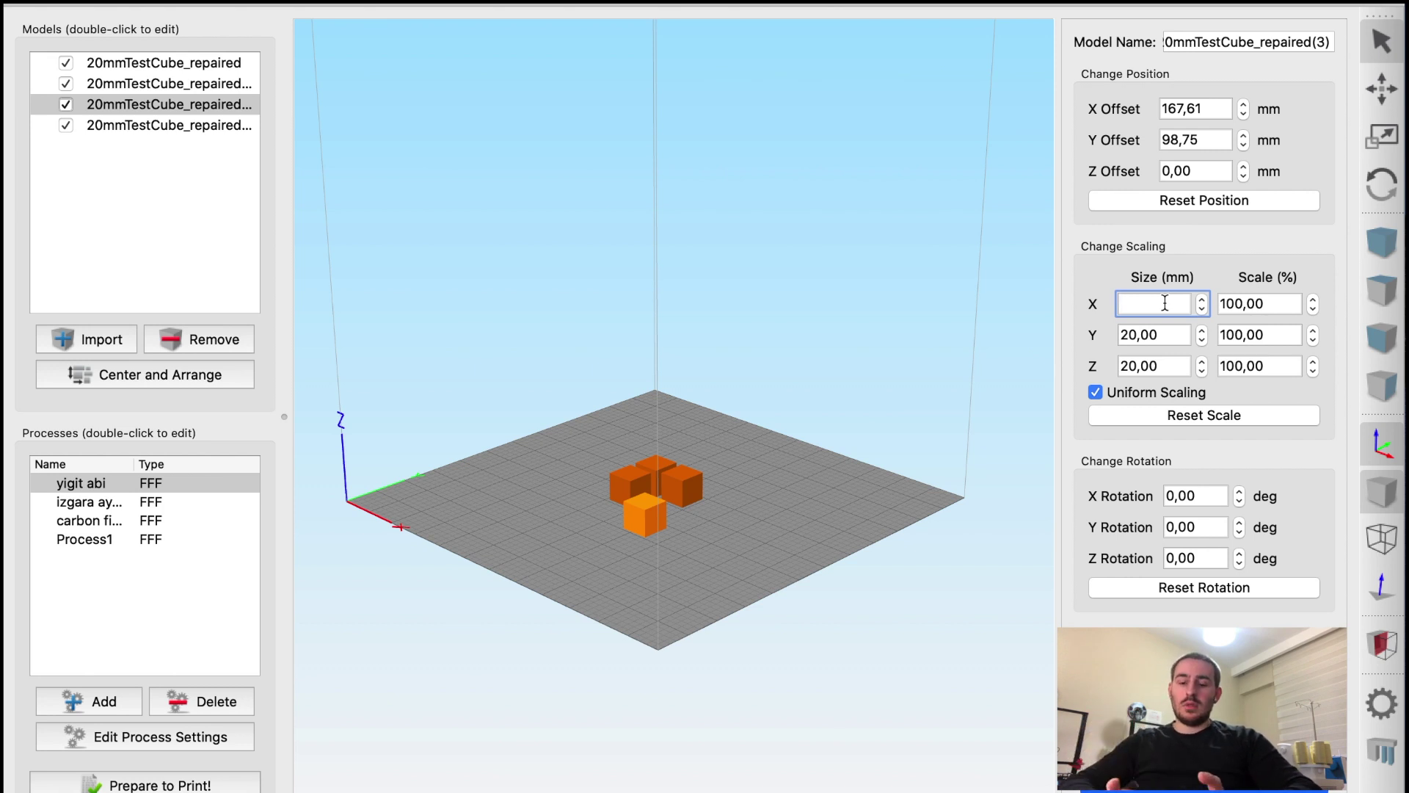
text(35)
key(Return)
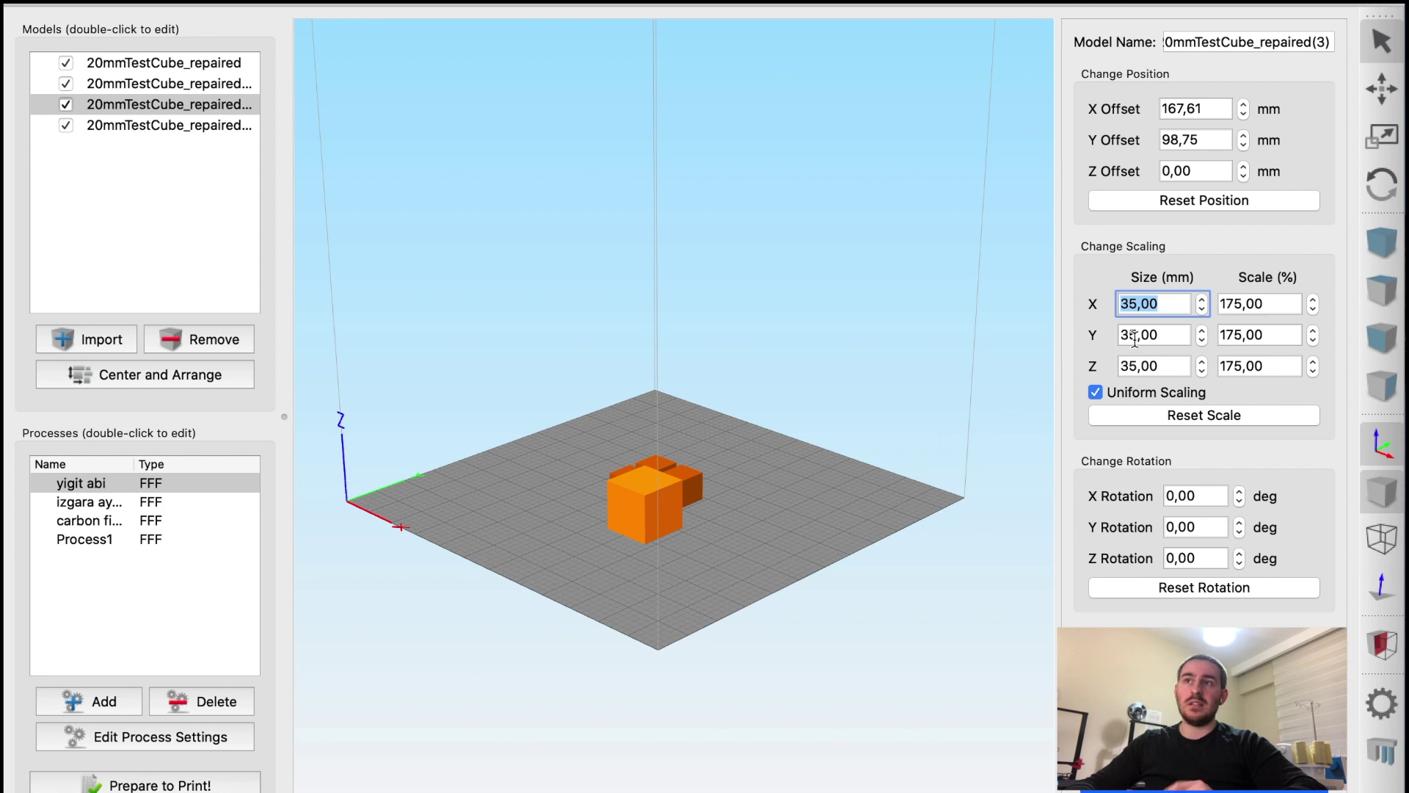
text(20)
key(Return)
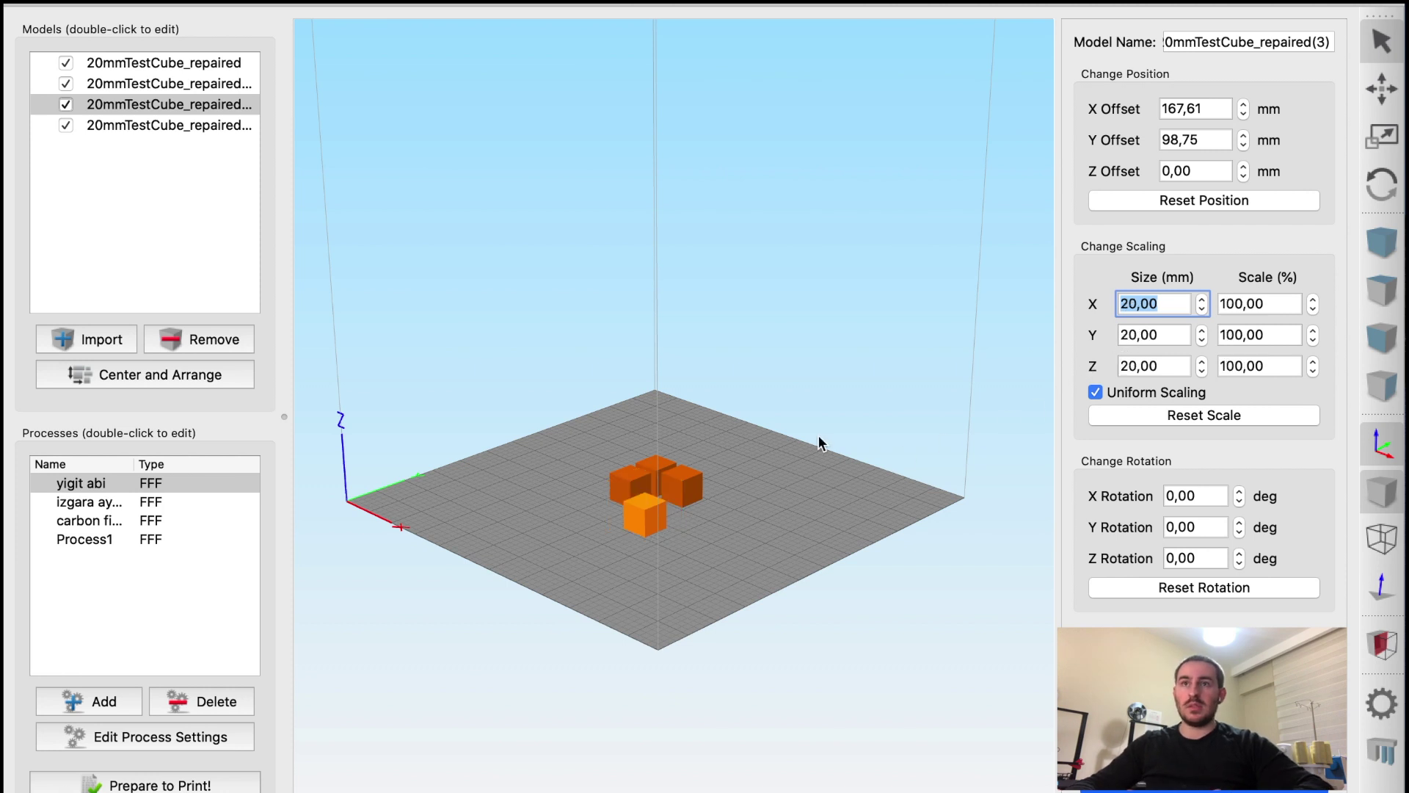
Step: Turn off uniform scaling and set the cube's X size to 35 mm and Y size to 45 mm
click(1097, 392)
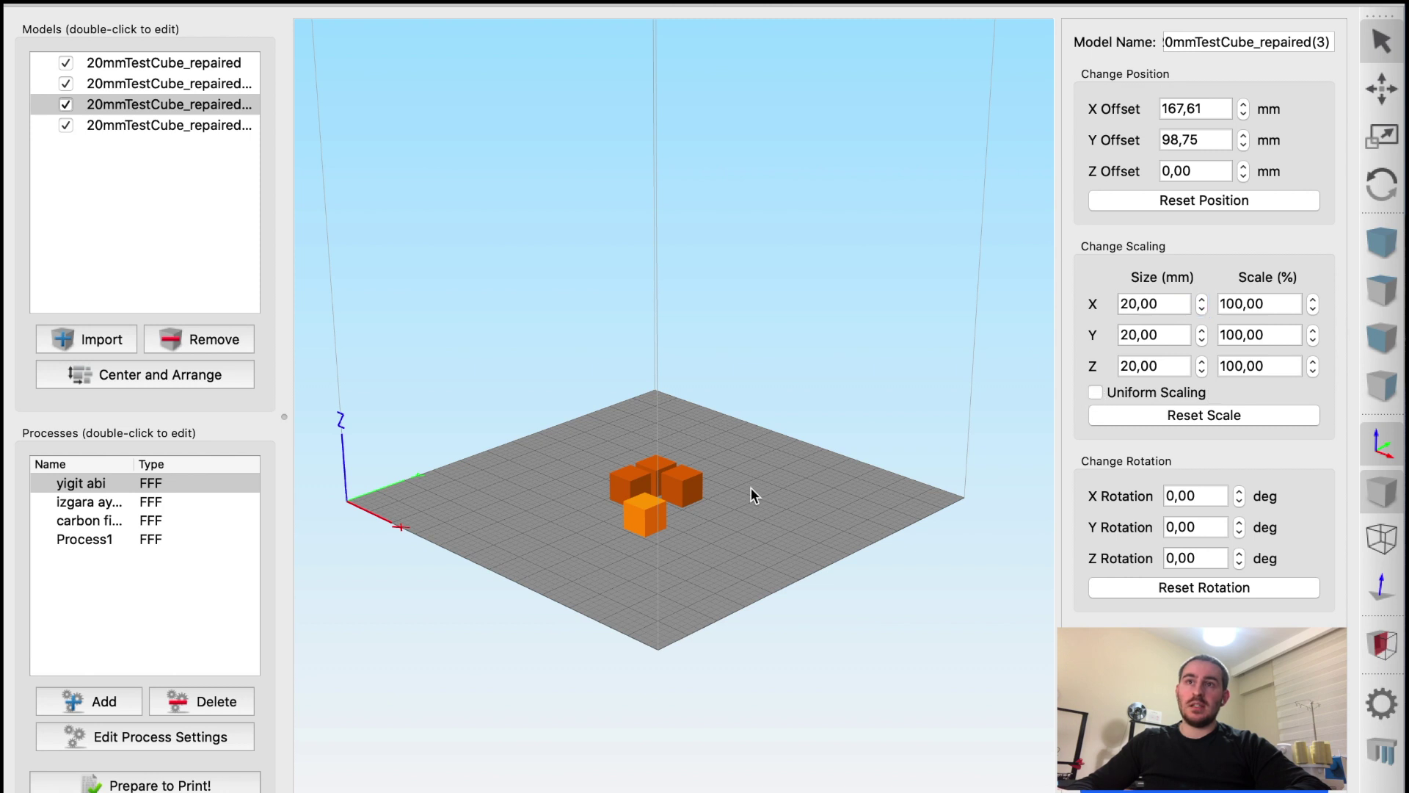
drag(1178, 302, 1104, 305)
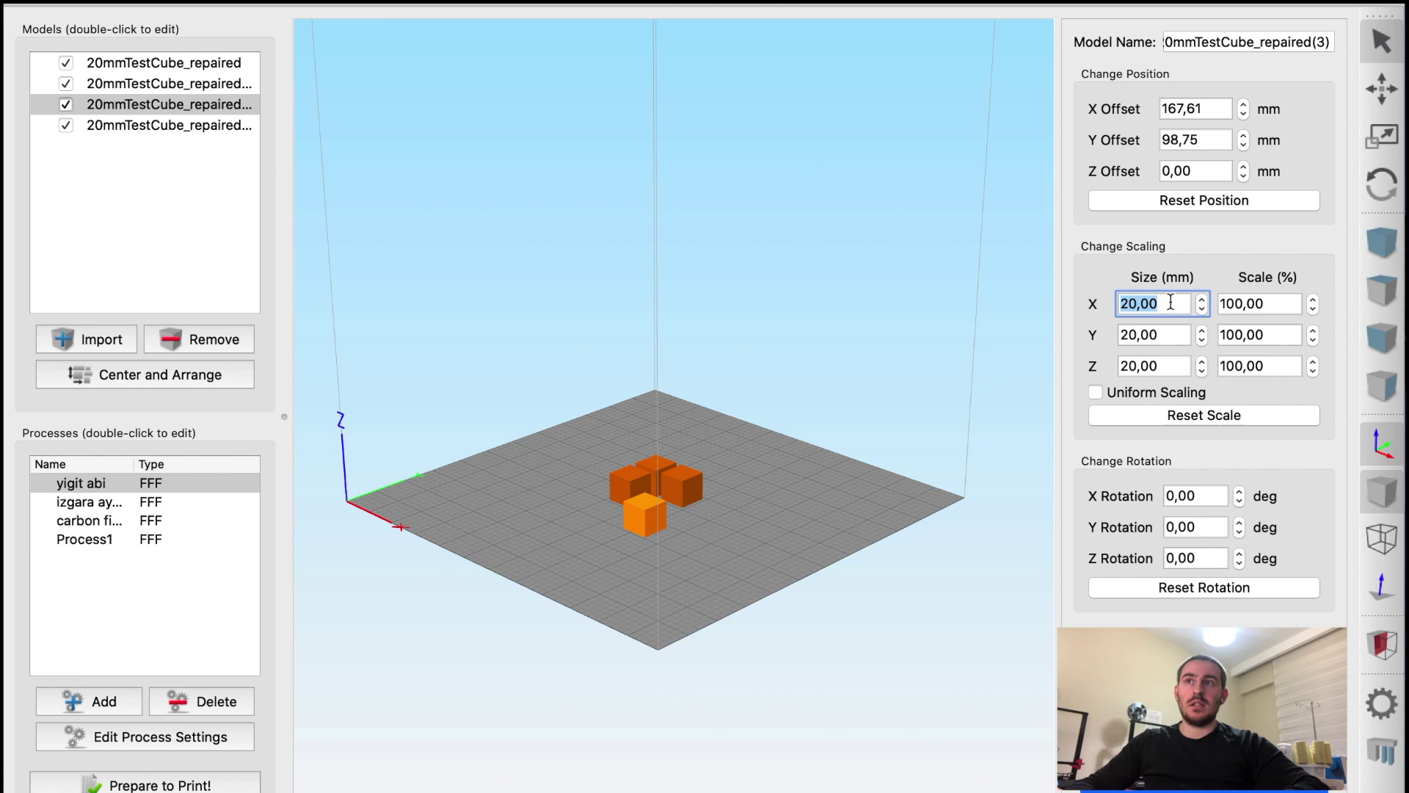
text(35)
key(Return)
drag(725, 475, 902, 516)
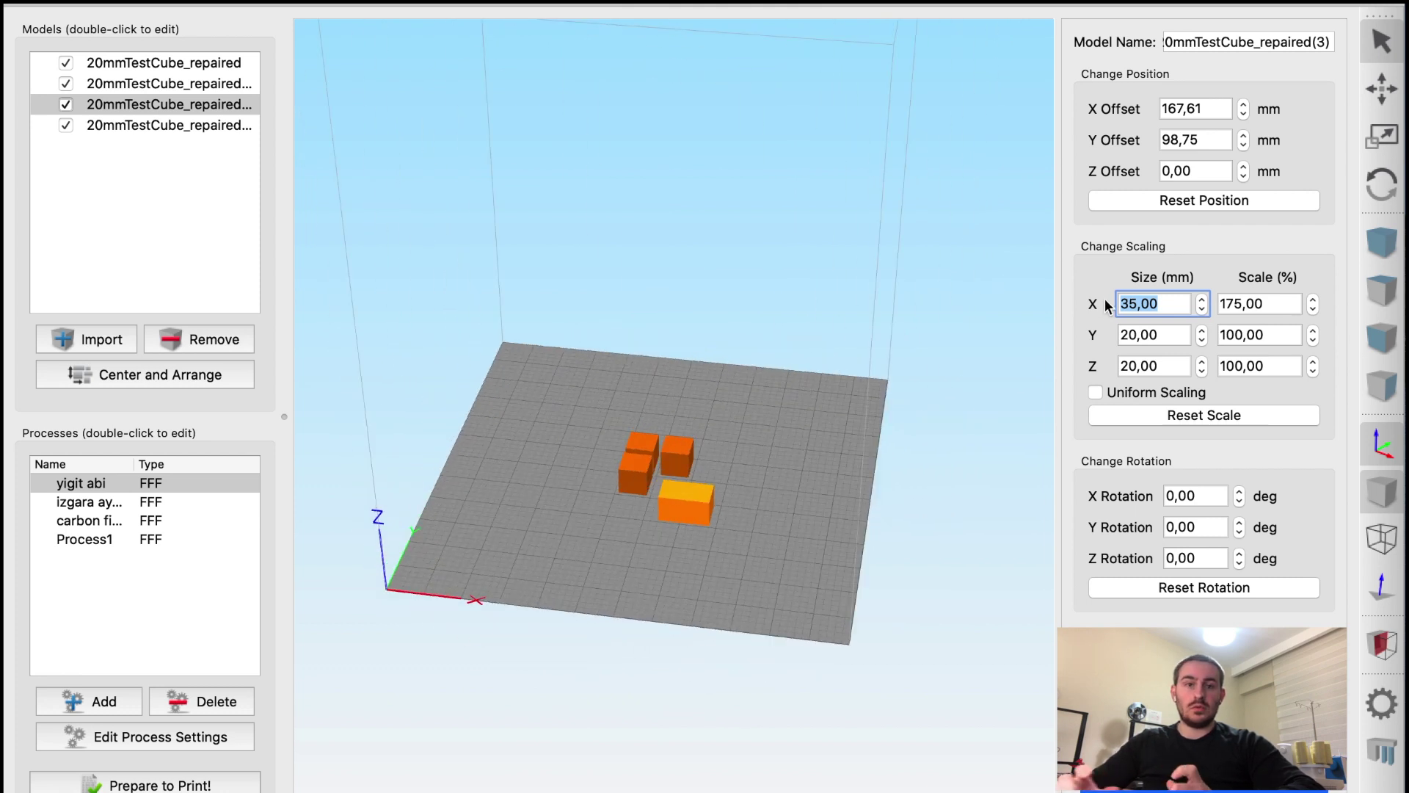
key(Tab)
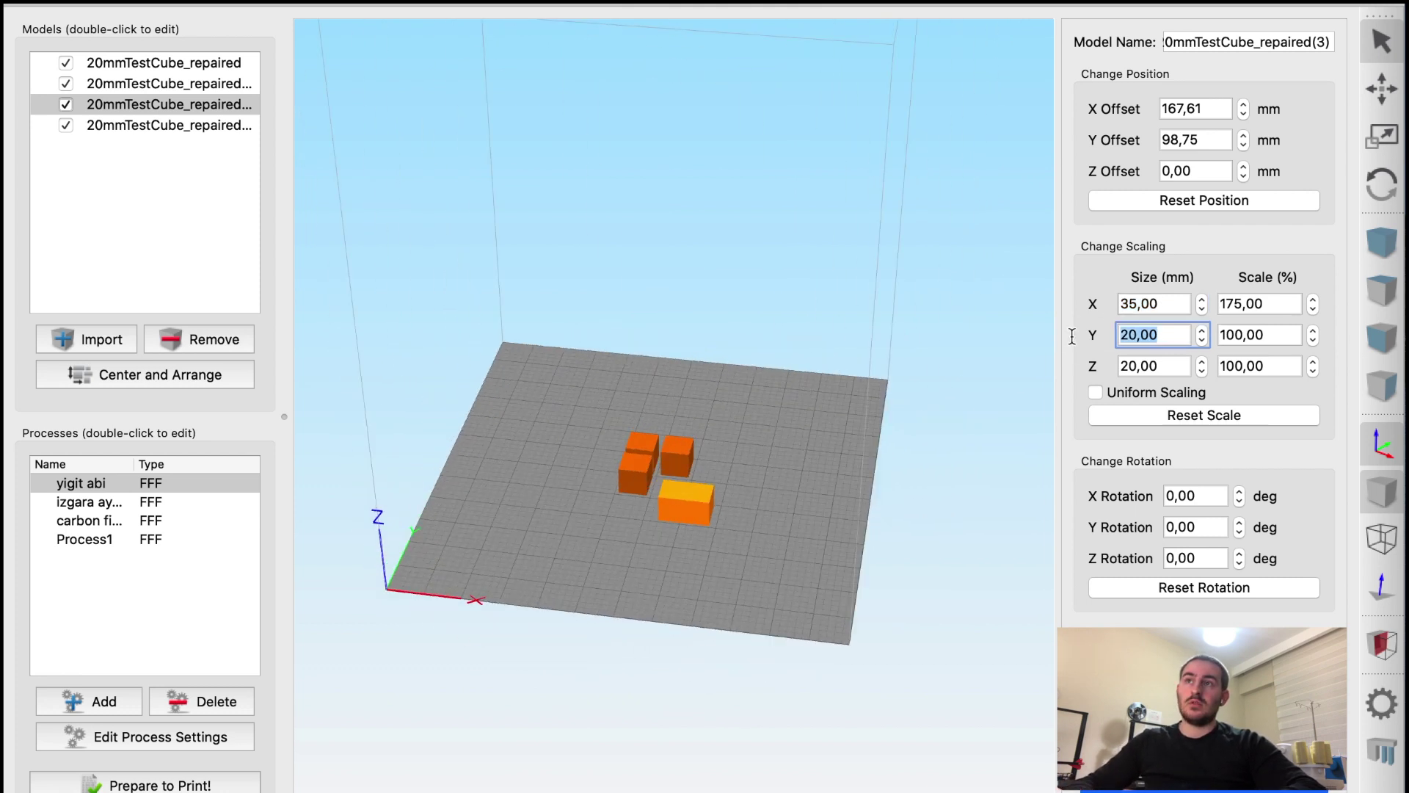
text(45)
key(Return)
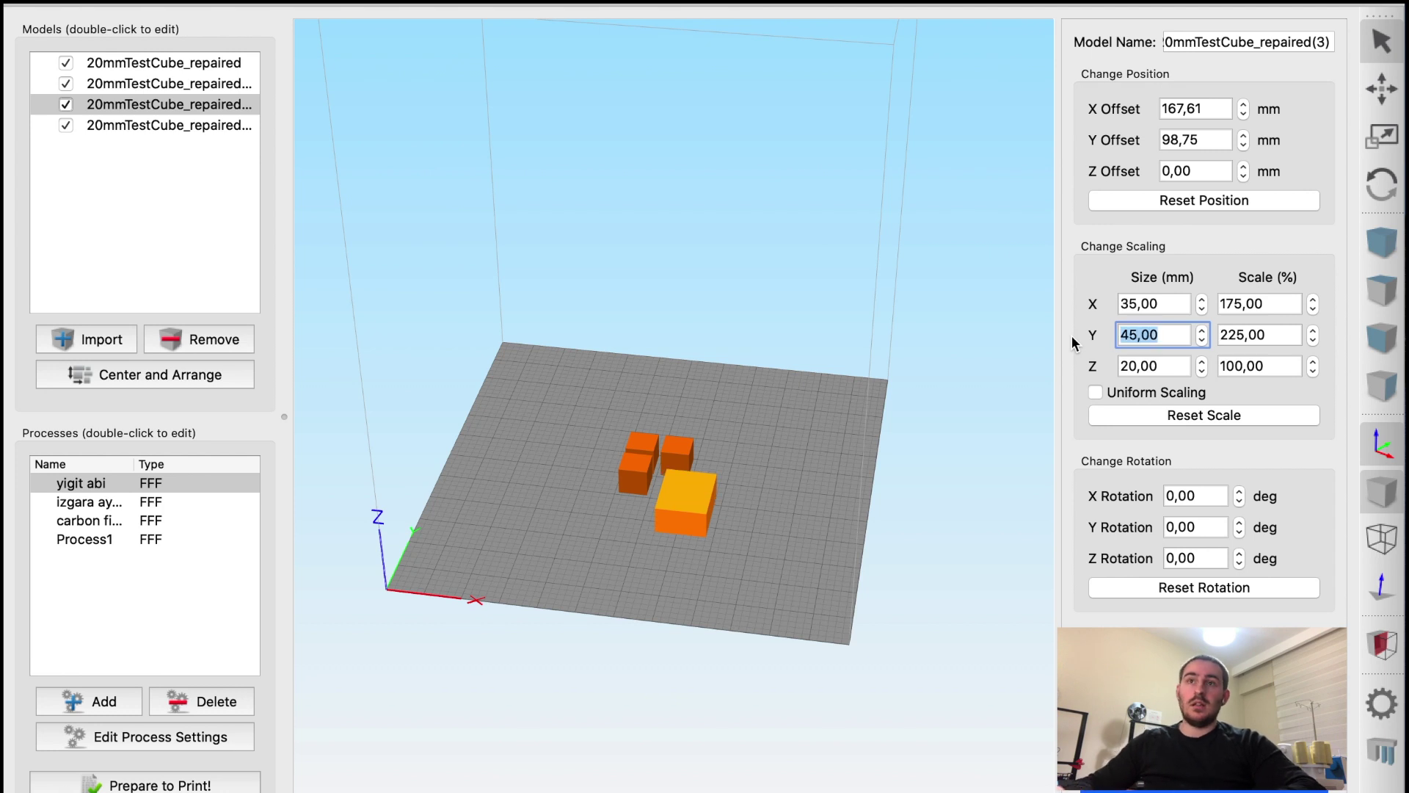
drag(824, 484, 743, 525)
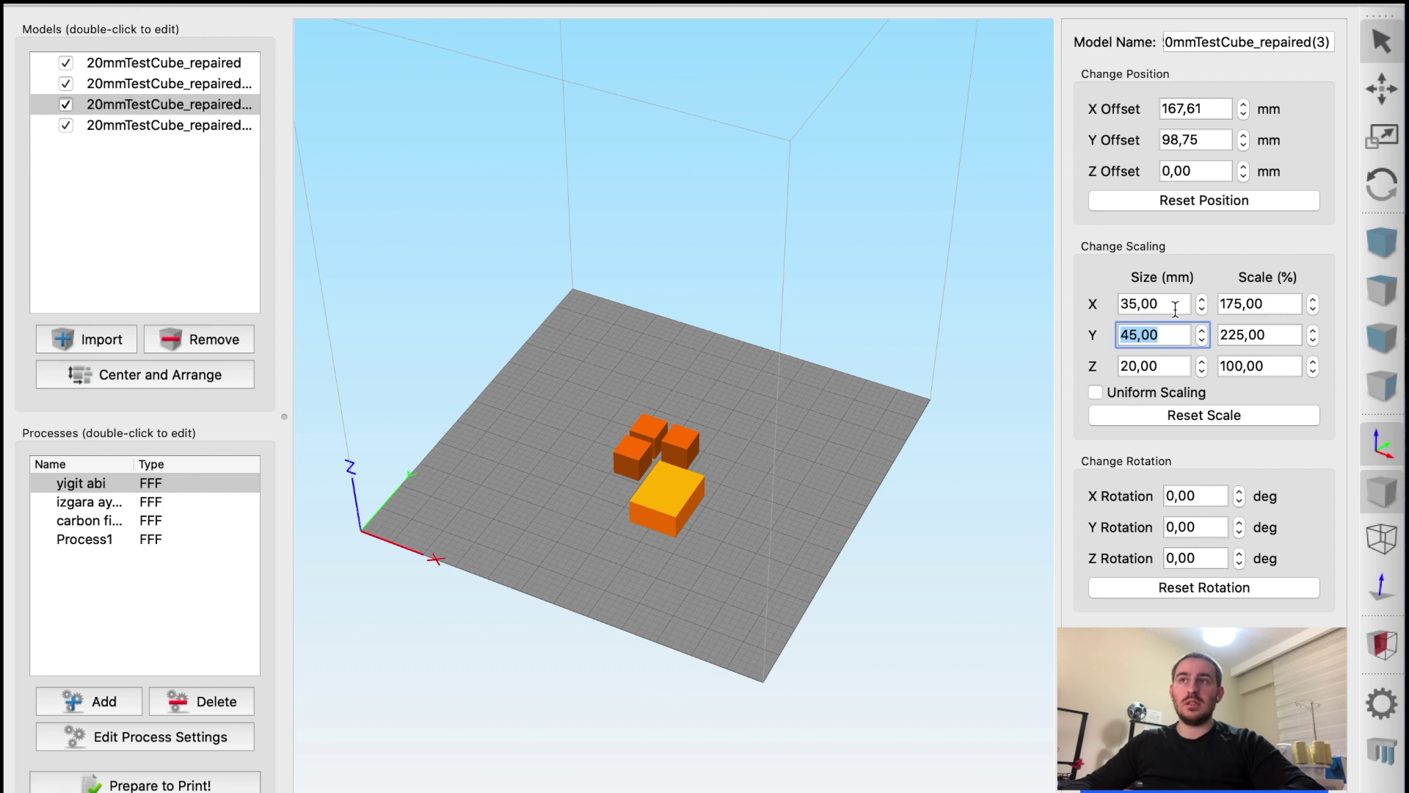
Step: Turn uniform scaling back on and undo the cube's size changes
click(1096, 393)
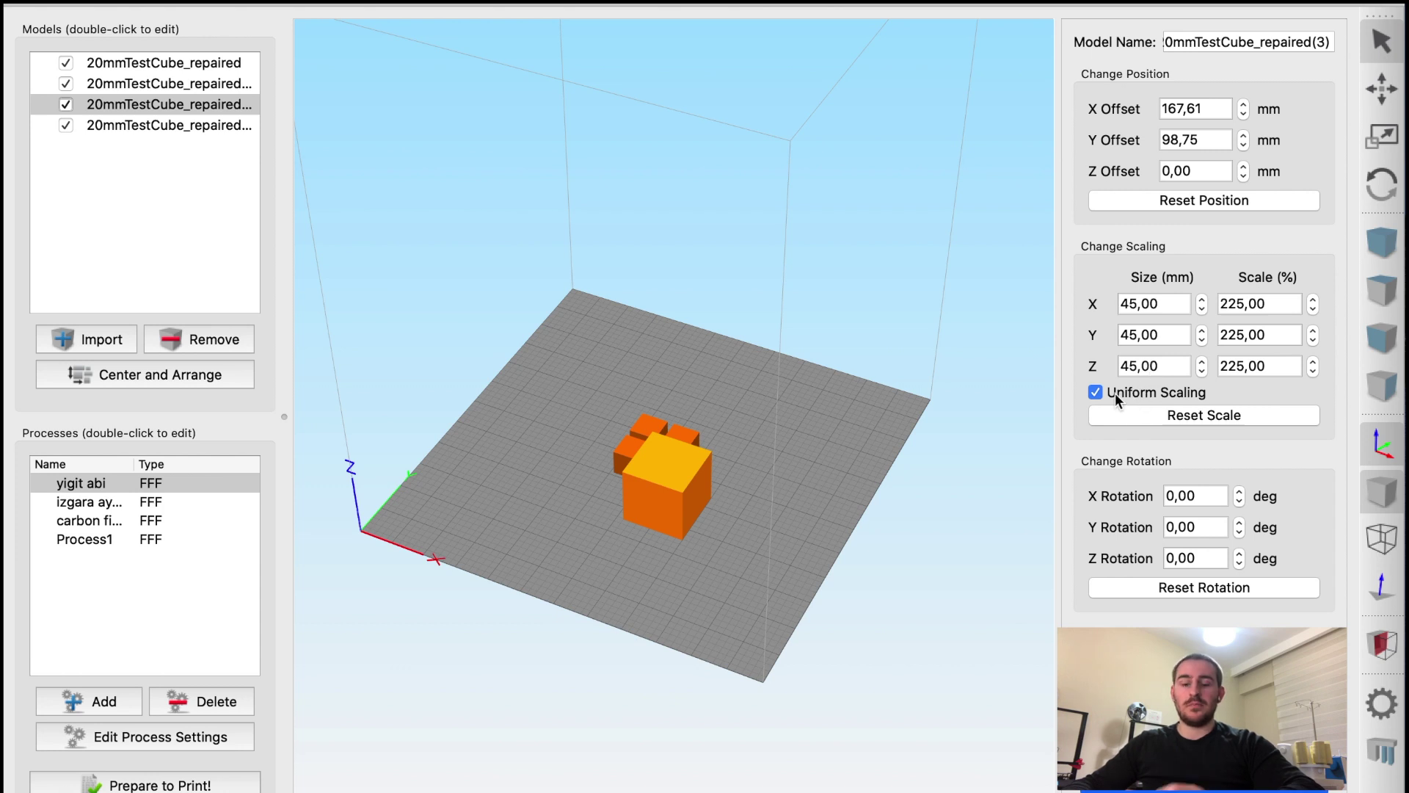
key(super+z)
key(super+z)
key(super+z)
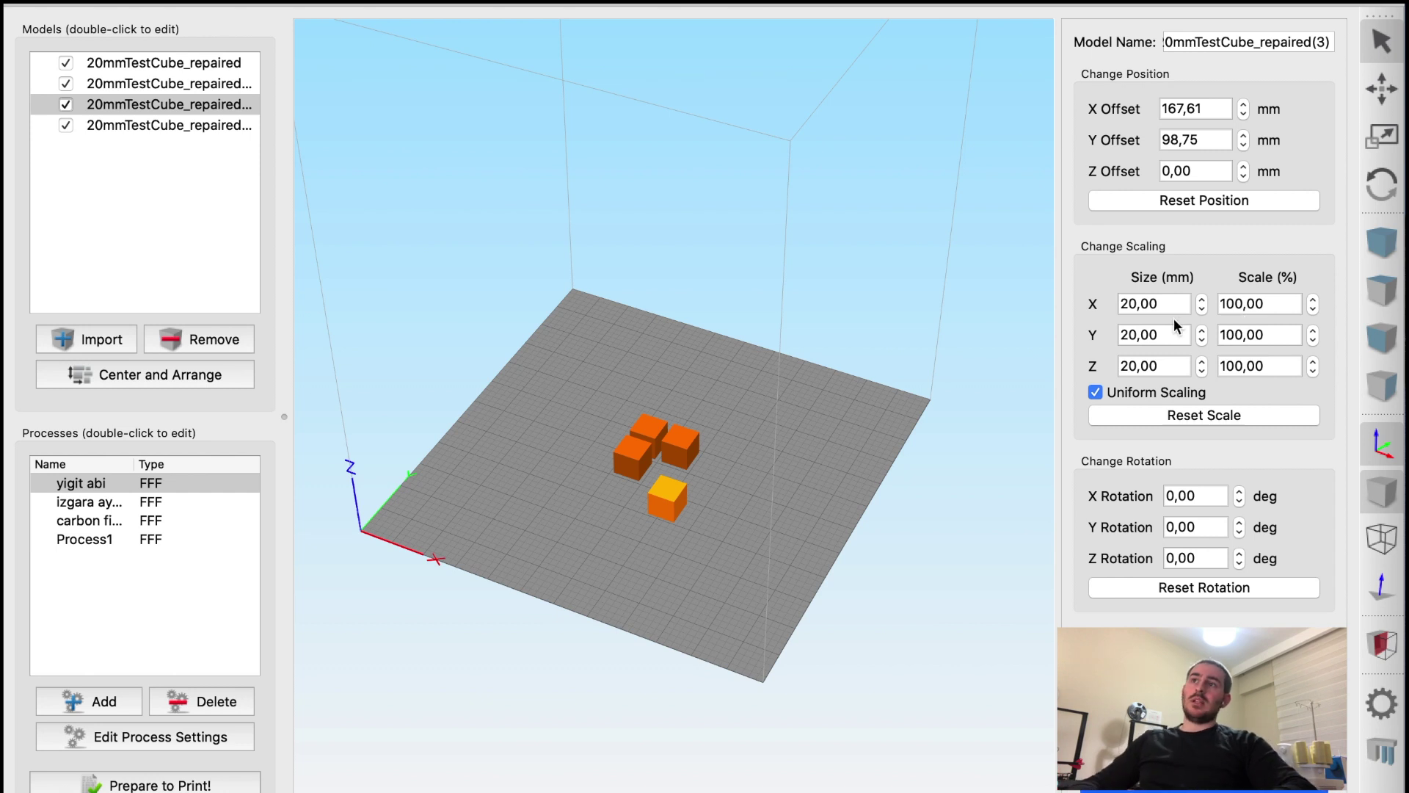
Step: Set the cube's X scale to 140% with uniform scaling on
click(1130, 304)
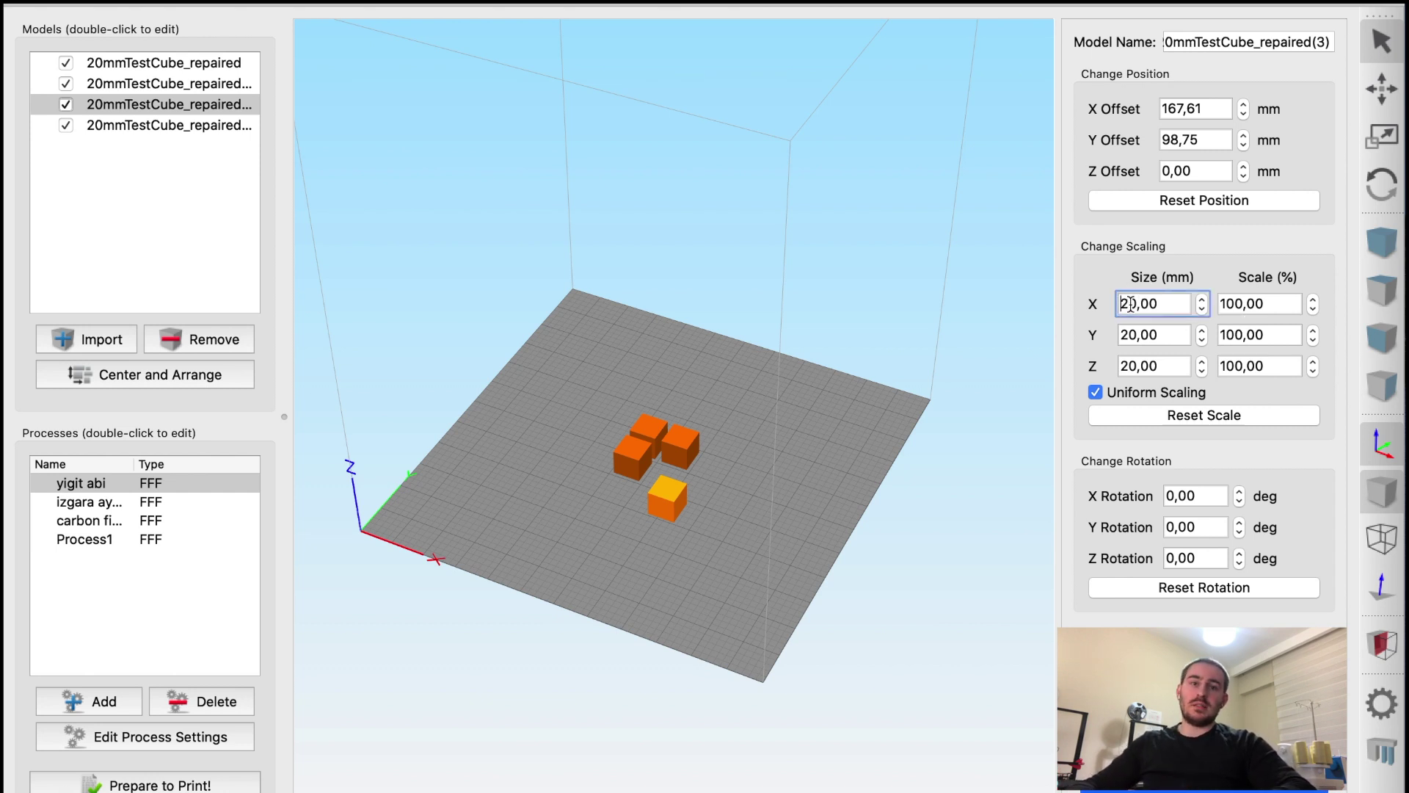
key(Tab)
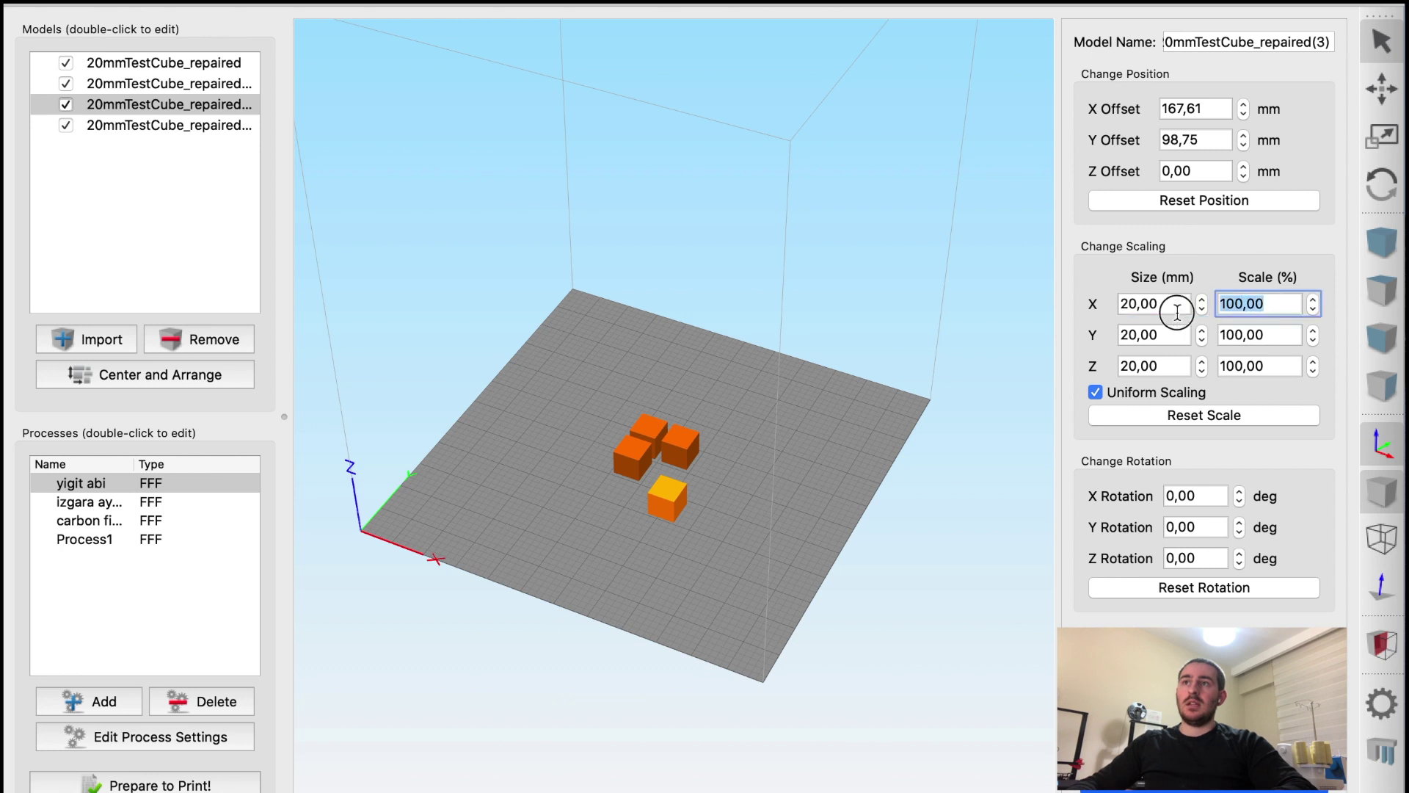
text(140)
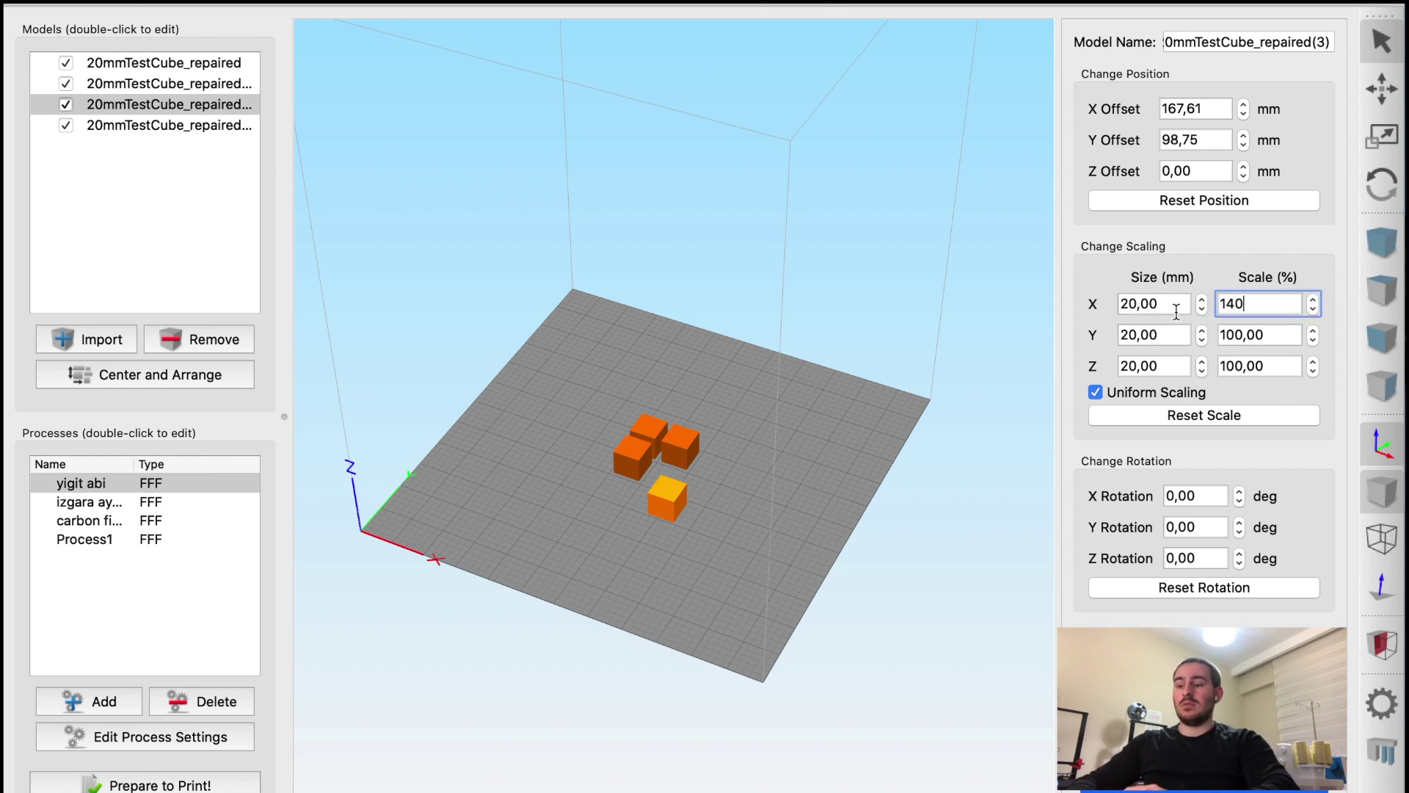
key(Return)
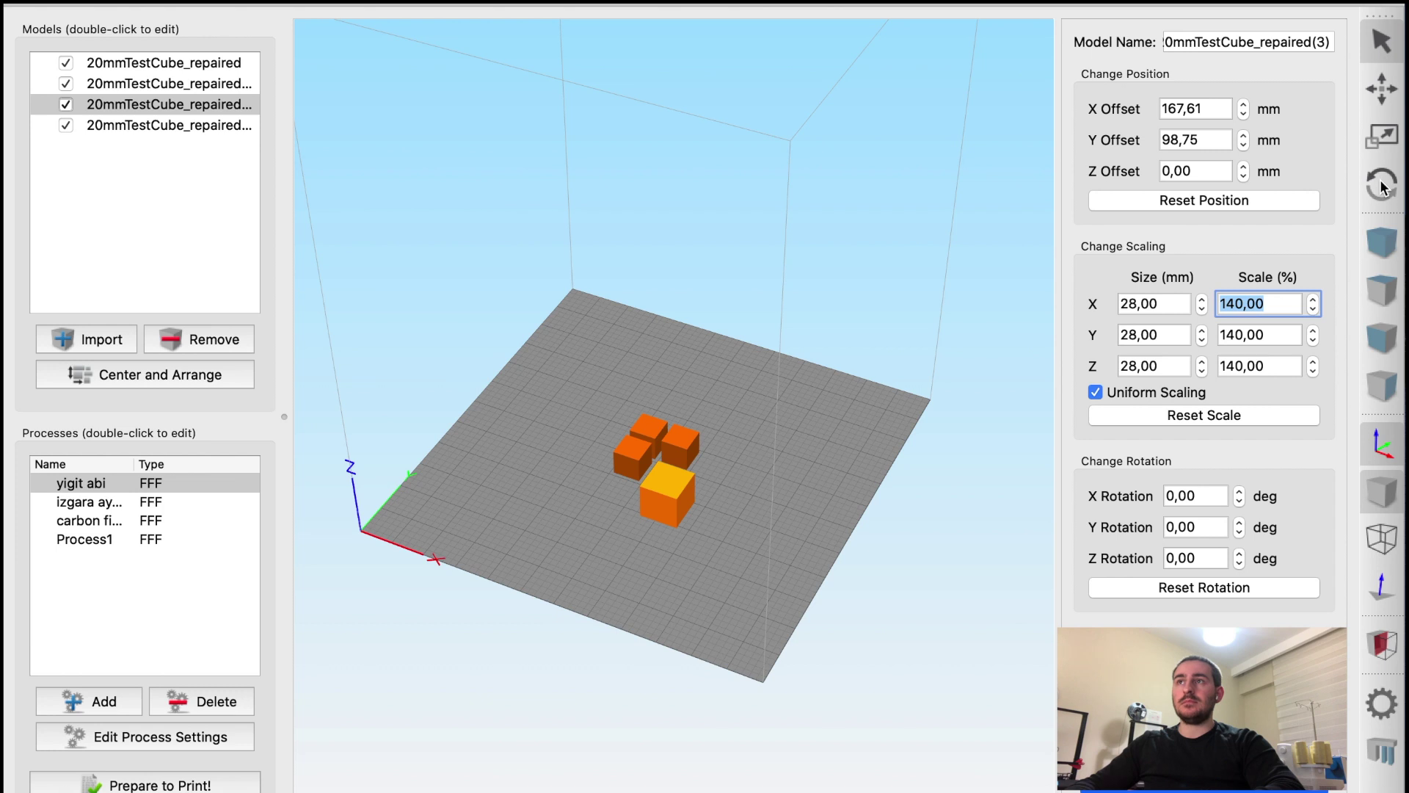
Step: Set the enlarged cube's X rotation to 45 degrees and inspect it from the side at bed level
click(671, 499)
drag(696, 557, 827, 365)
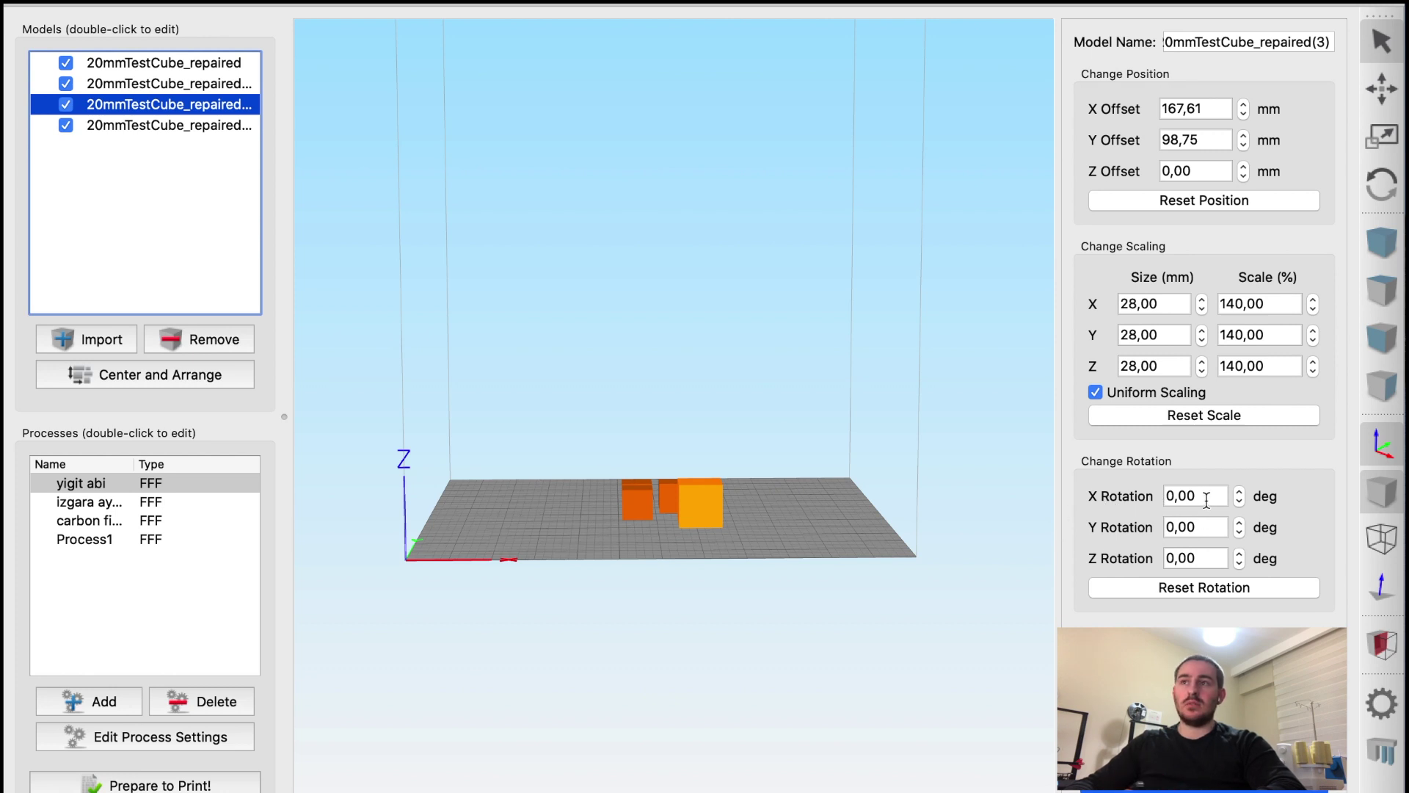
click(1121, 494)
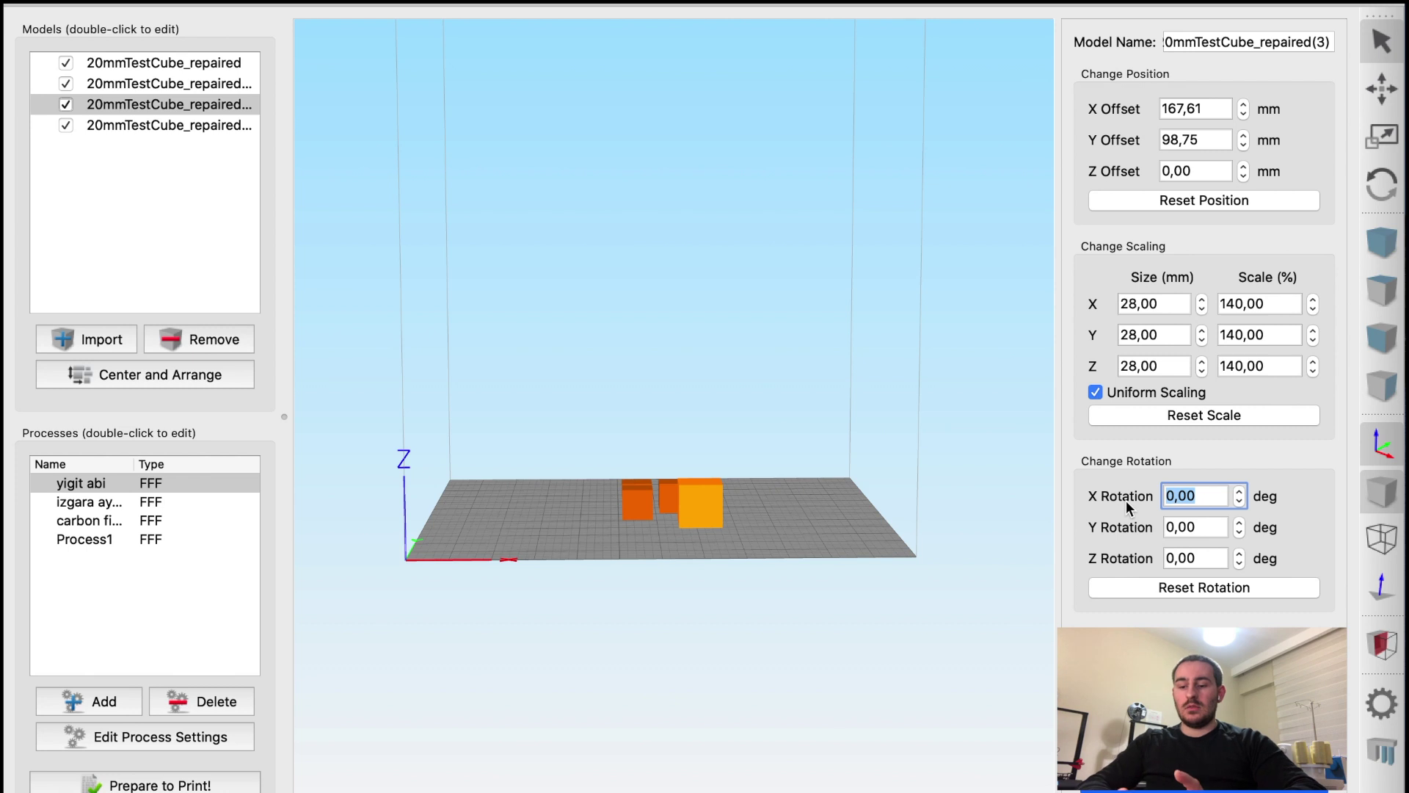
text(45)
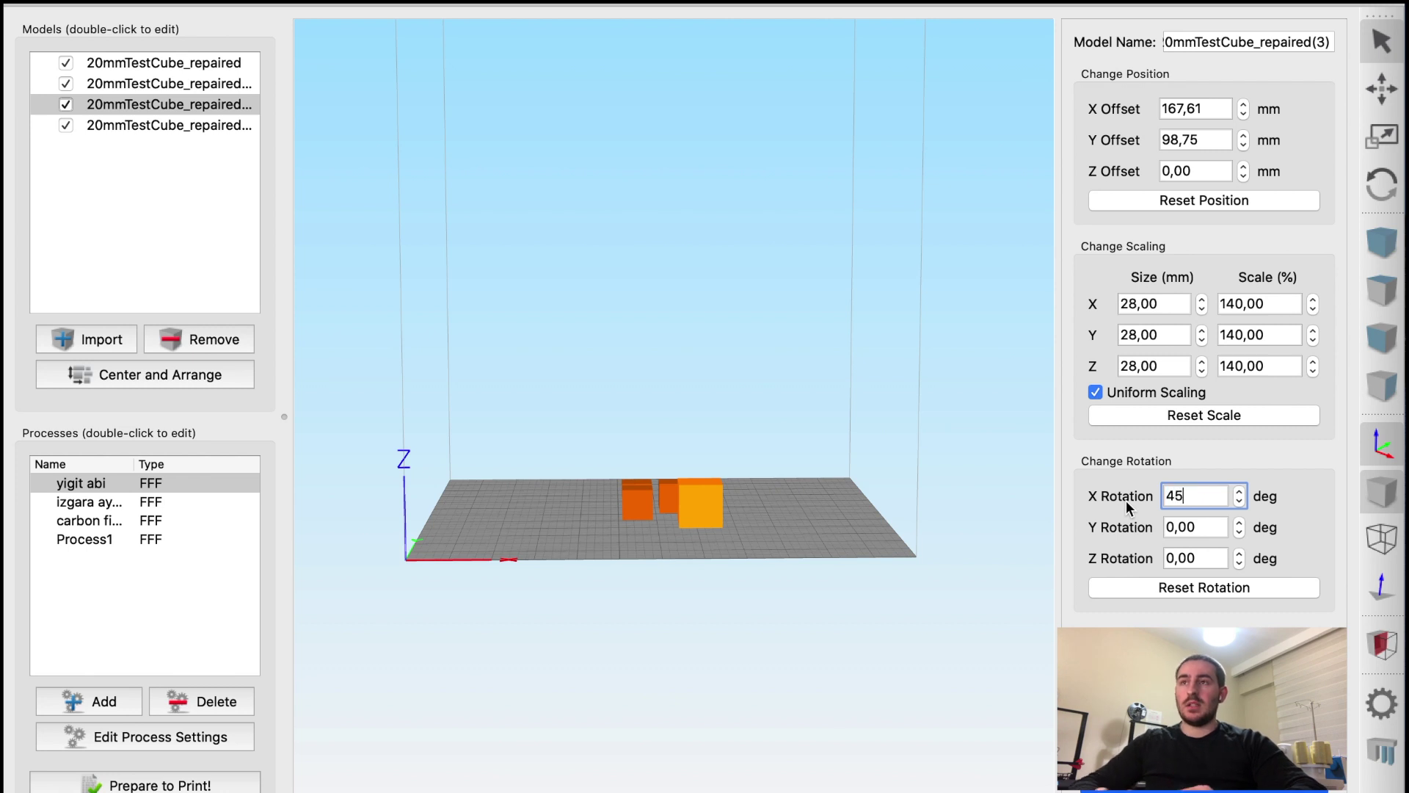
key(Return)
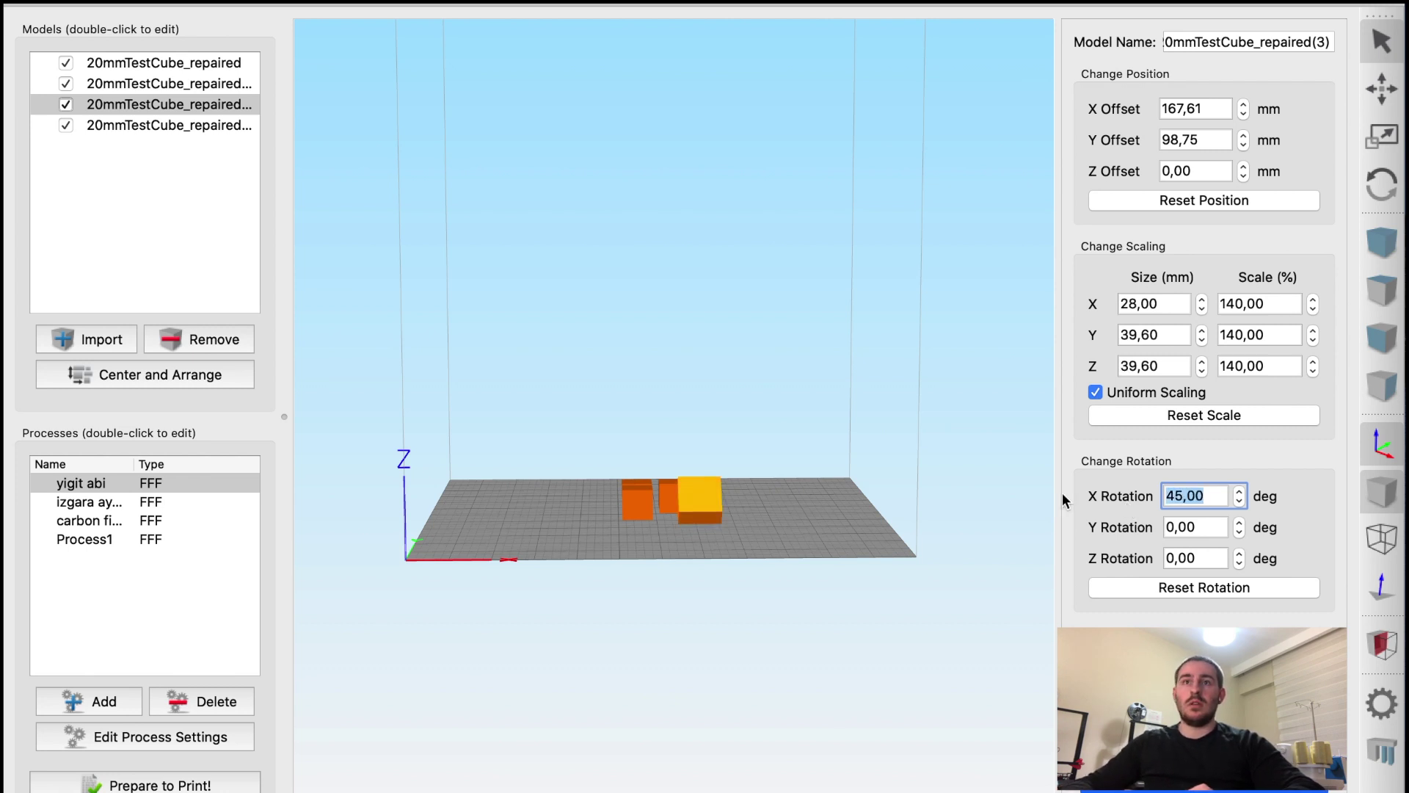
drag(1023, 549, 768, 419)
scroll(767, 396, up, 8)
drag(816, 358, 776, 506)
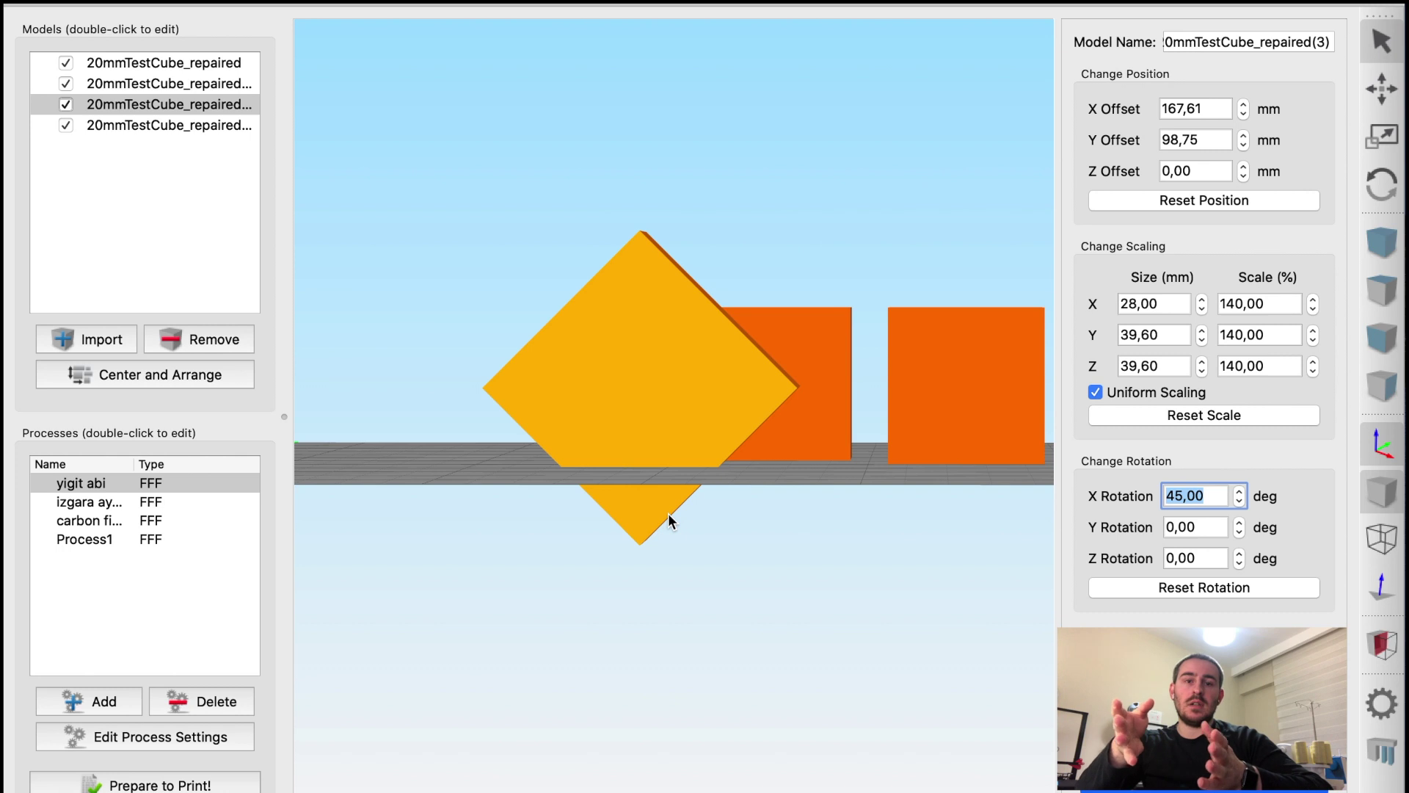
Step: Center and arrange all the cubes so the tilted cube rests on the bed, and check its placement
click(181, 376)
drag(1012, 514, 1068, 490)
drag(857, 468, 1100, 512)
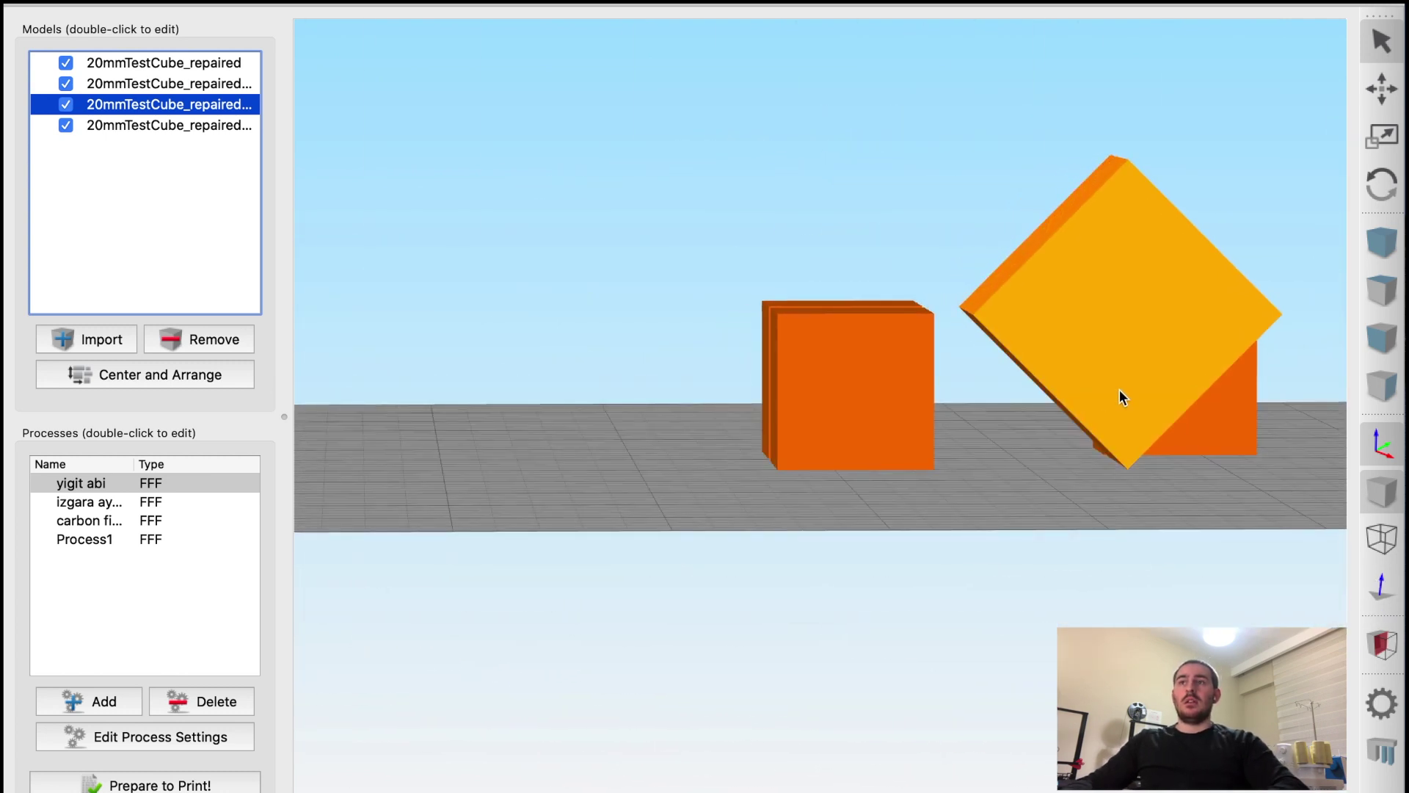
Step: Set the enlarged cube's Y rotation to 34 degrees, and center and arrange the cubes on the bed
drag(1119, 395, 1070, 399)
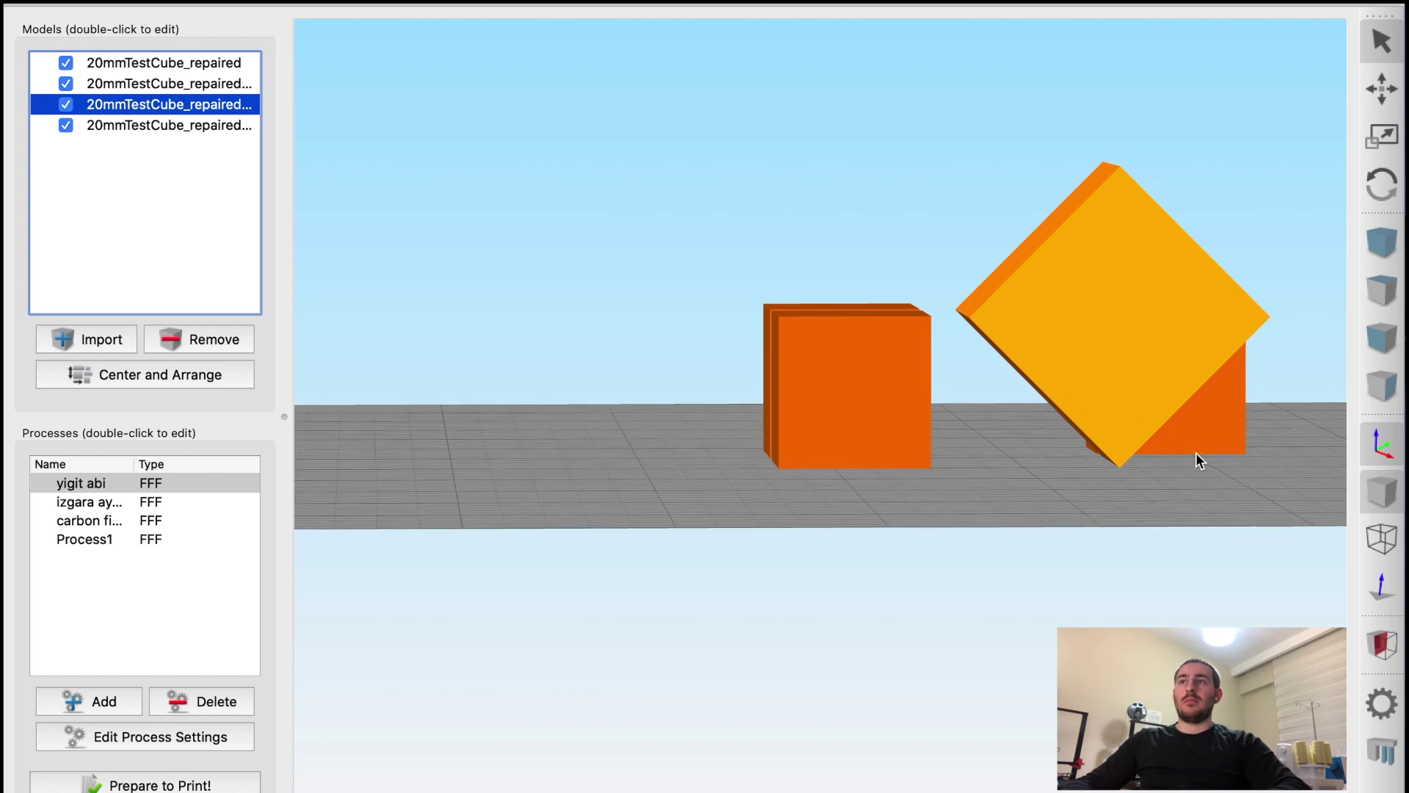
drag(1221, 465, 1151, 473)
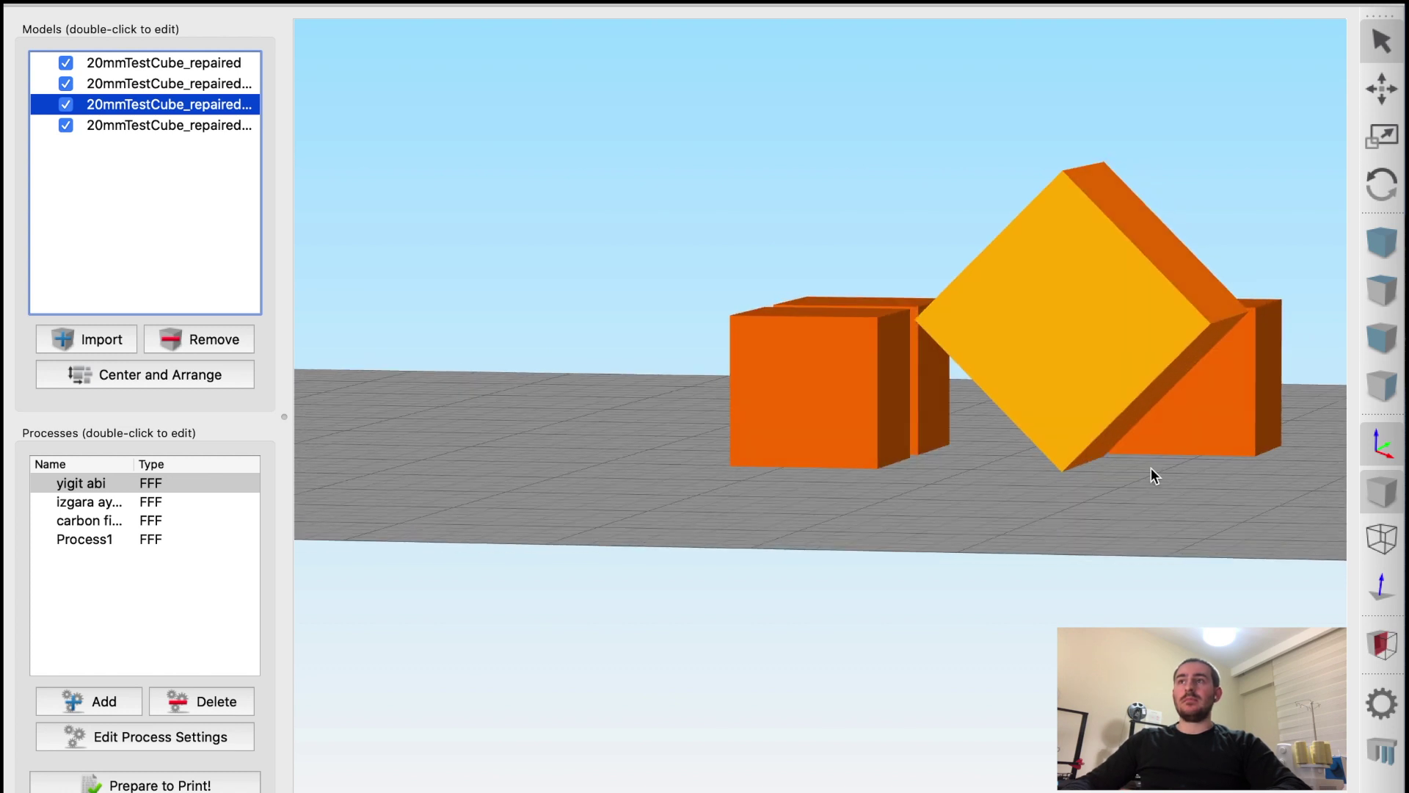
double_click(1145, 295)
double_click(1196, 527)
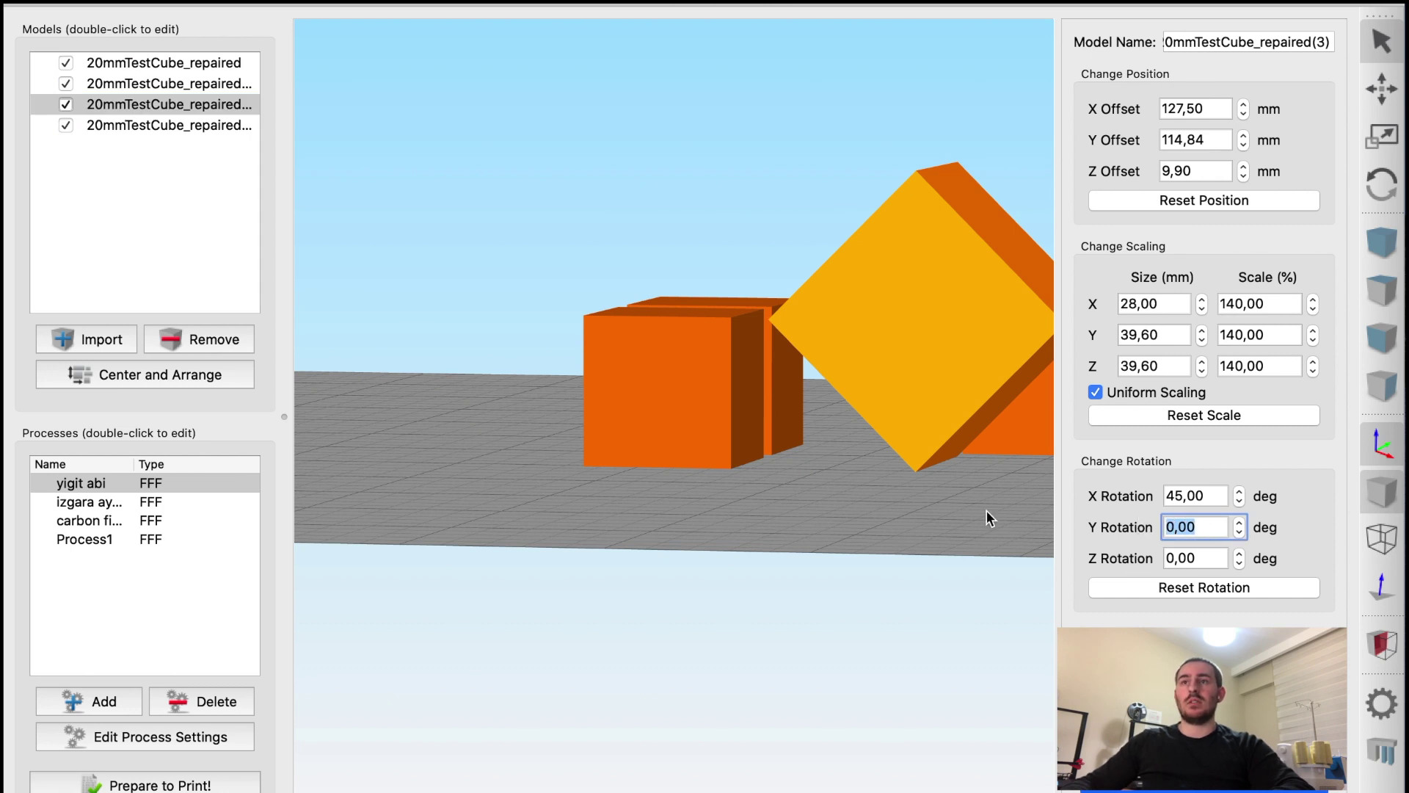
drag(987, 514, 769, 514)
text(34)
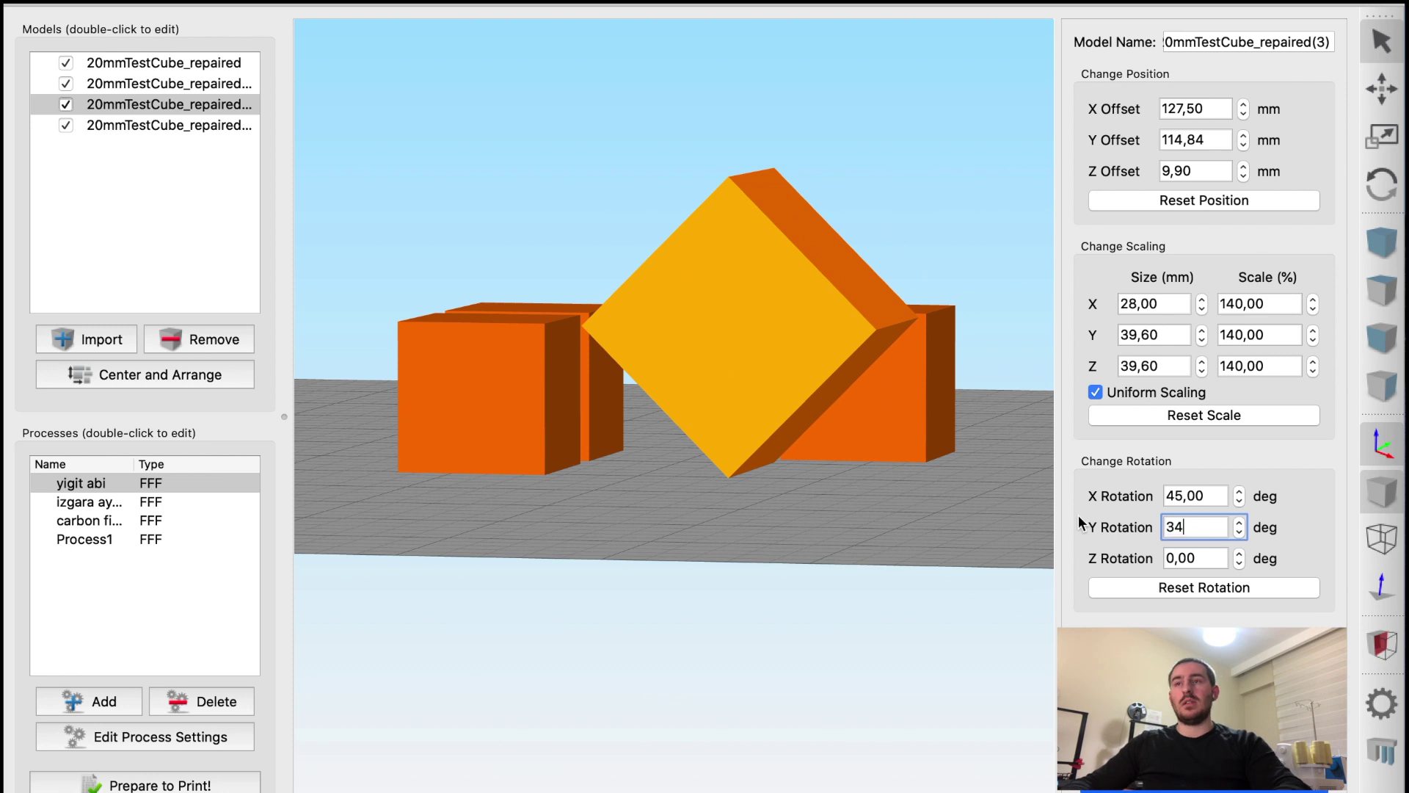
key(Return)
drag(913, 553, 510, 493)
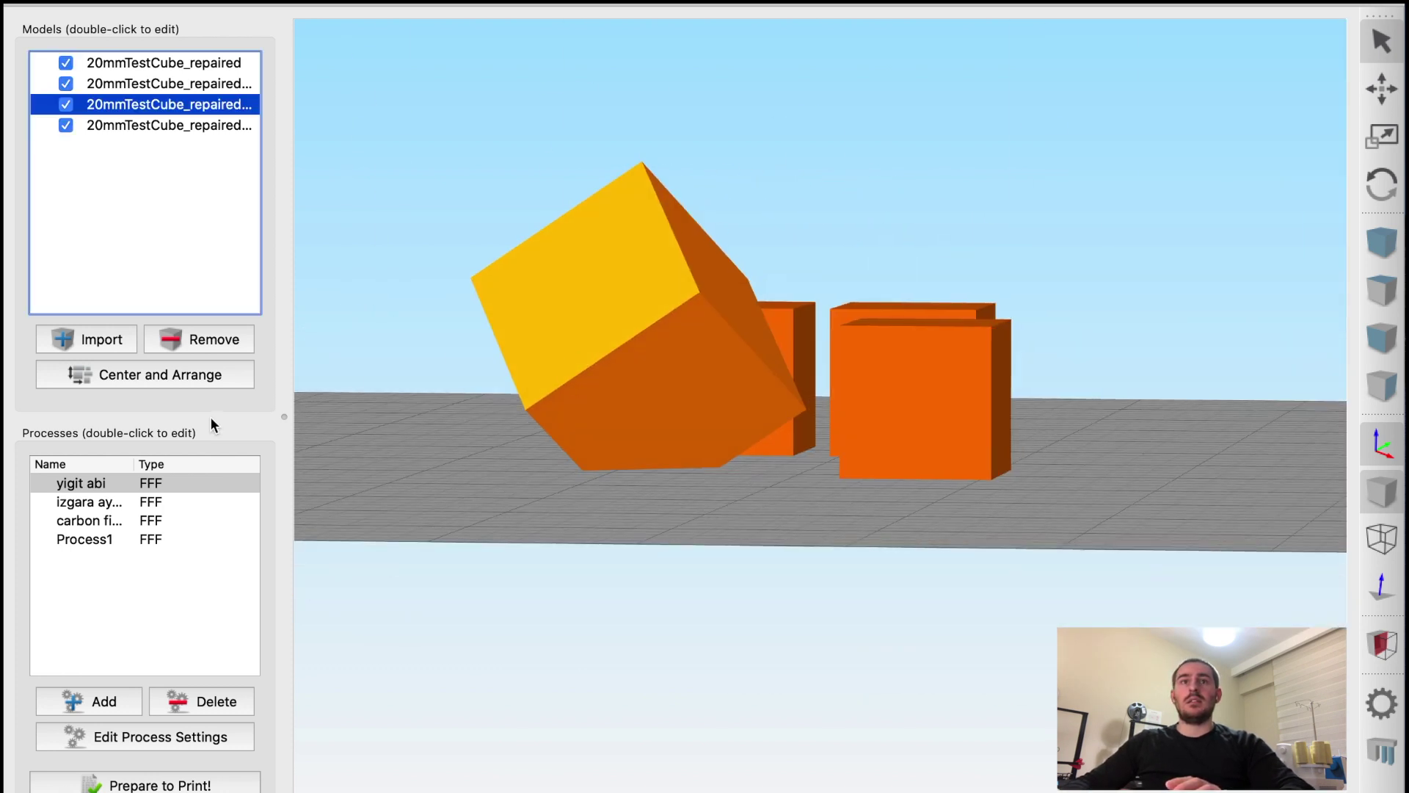
click(204, 381)
drag(677, 434, 829, 605)
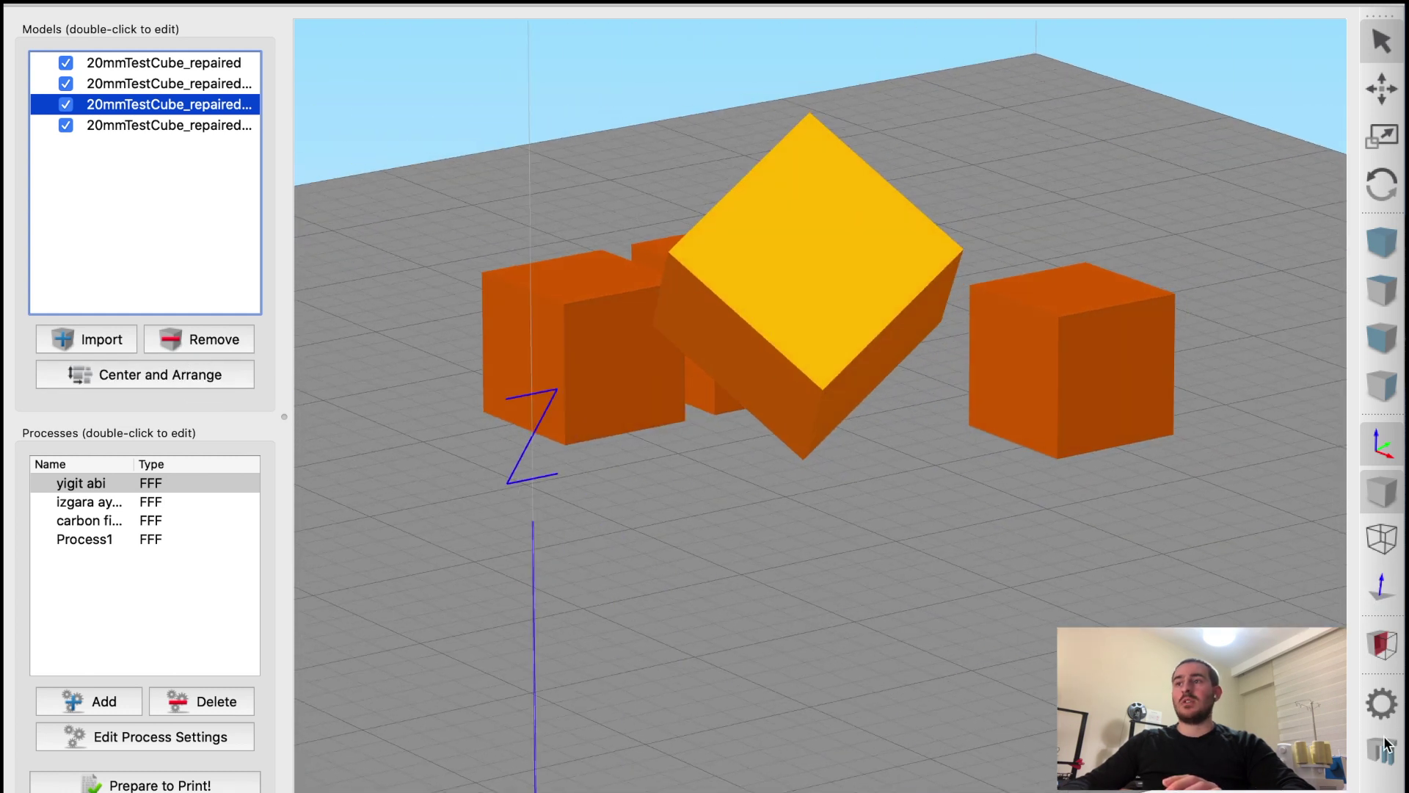
Step: Undo the enlarged cube's rotation and scaling changes, and delete that cube from the bed
double_click(910, 275)
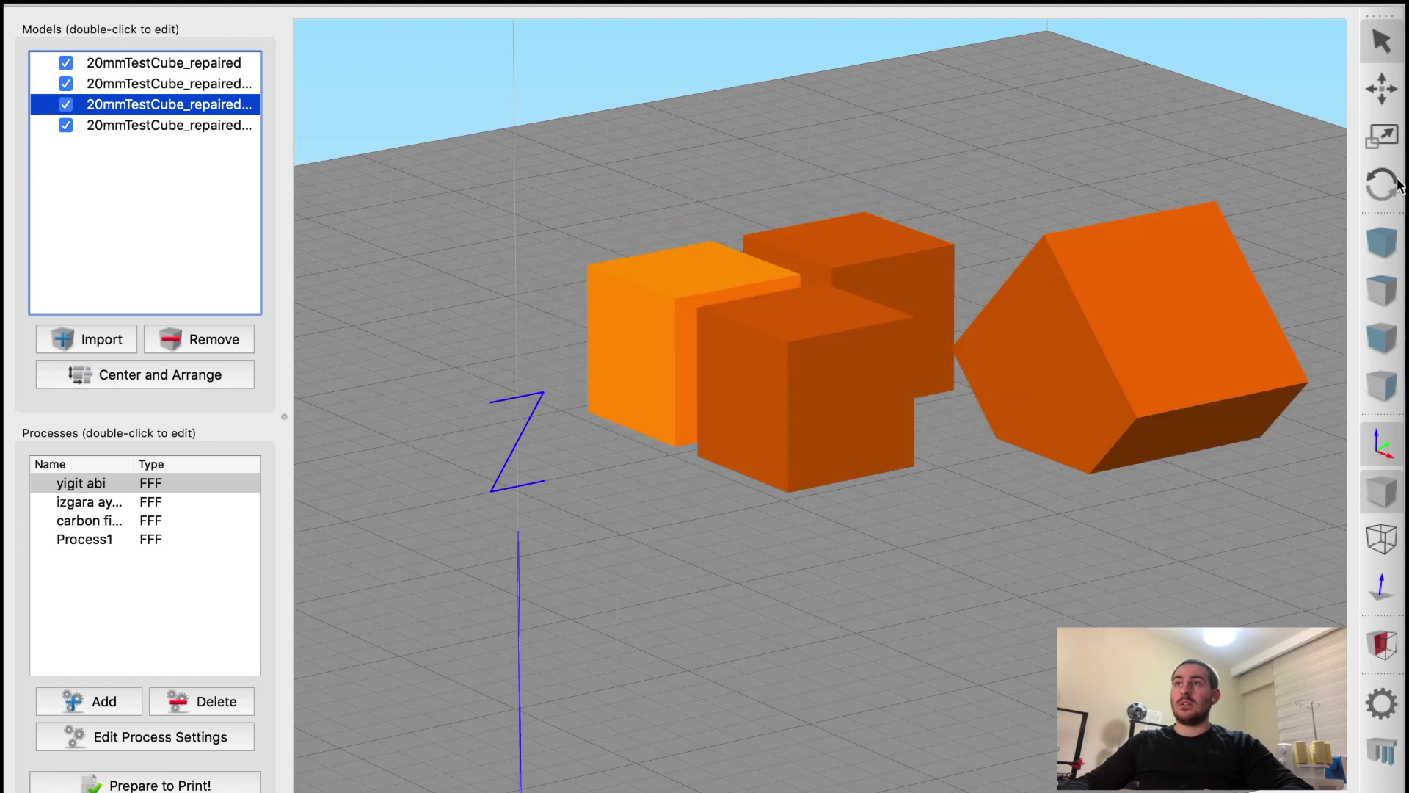
key(super+z)
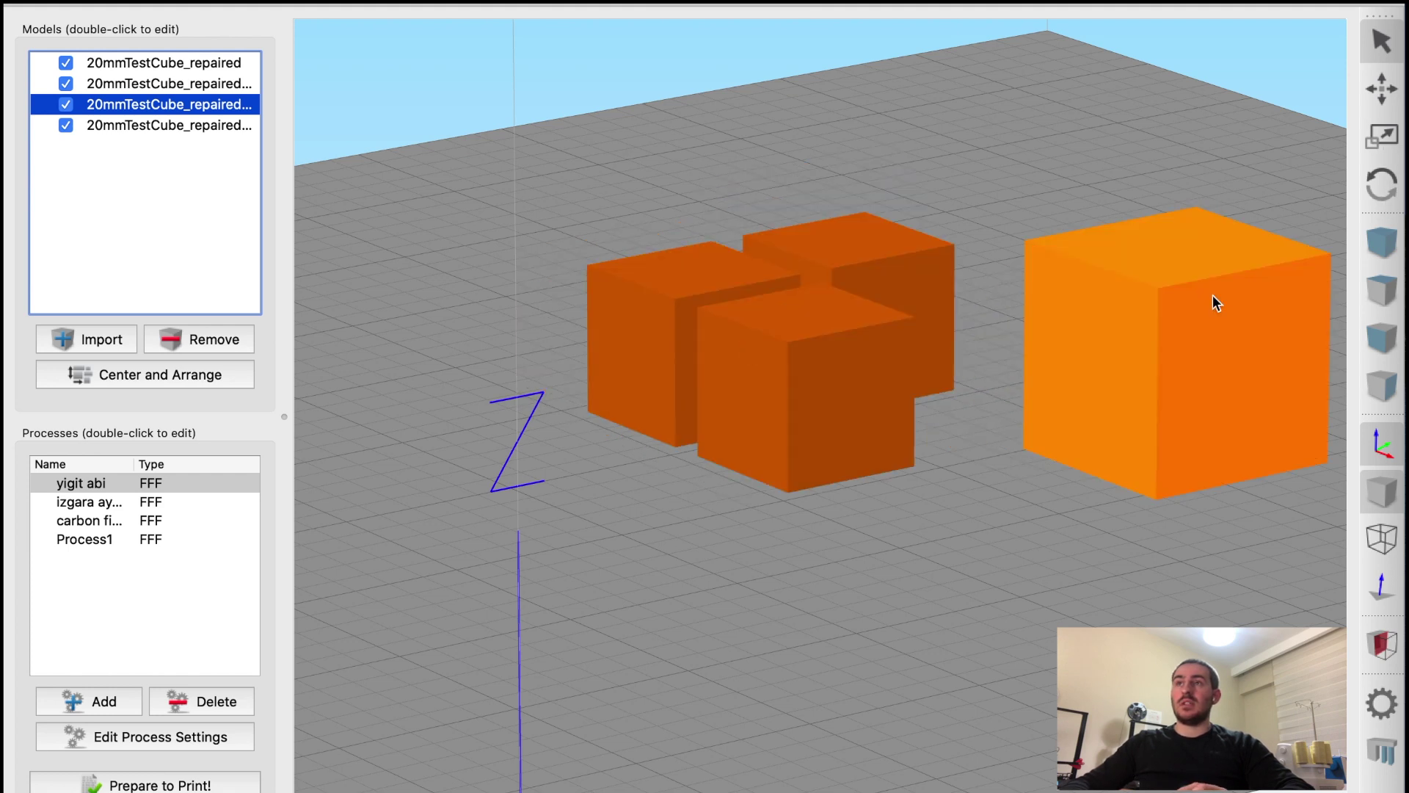
click(119, 386)
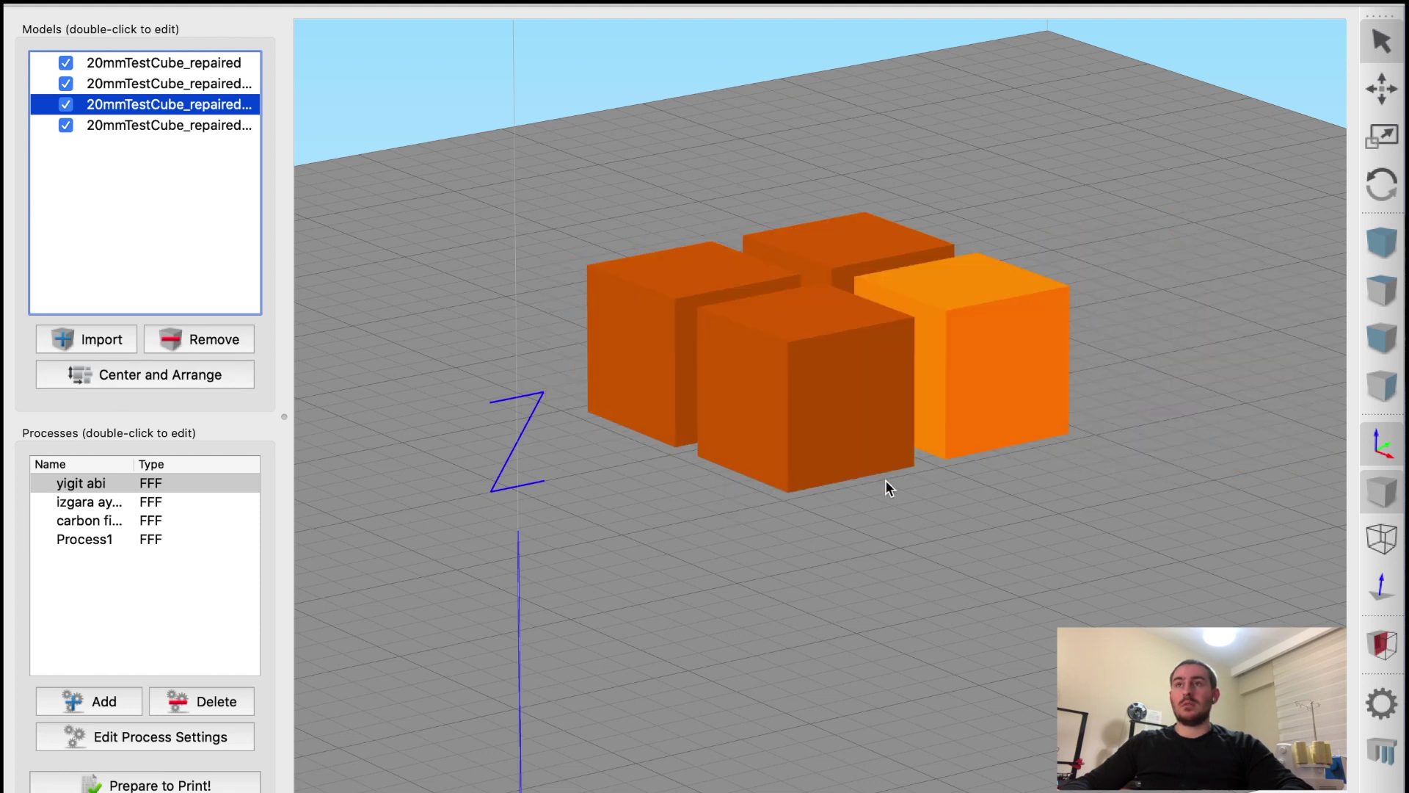
drag(885, 484, 843, 575)
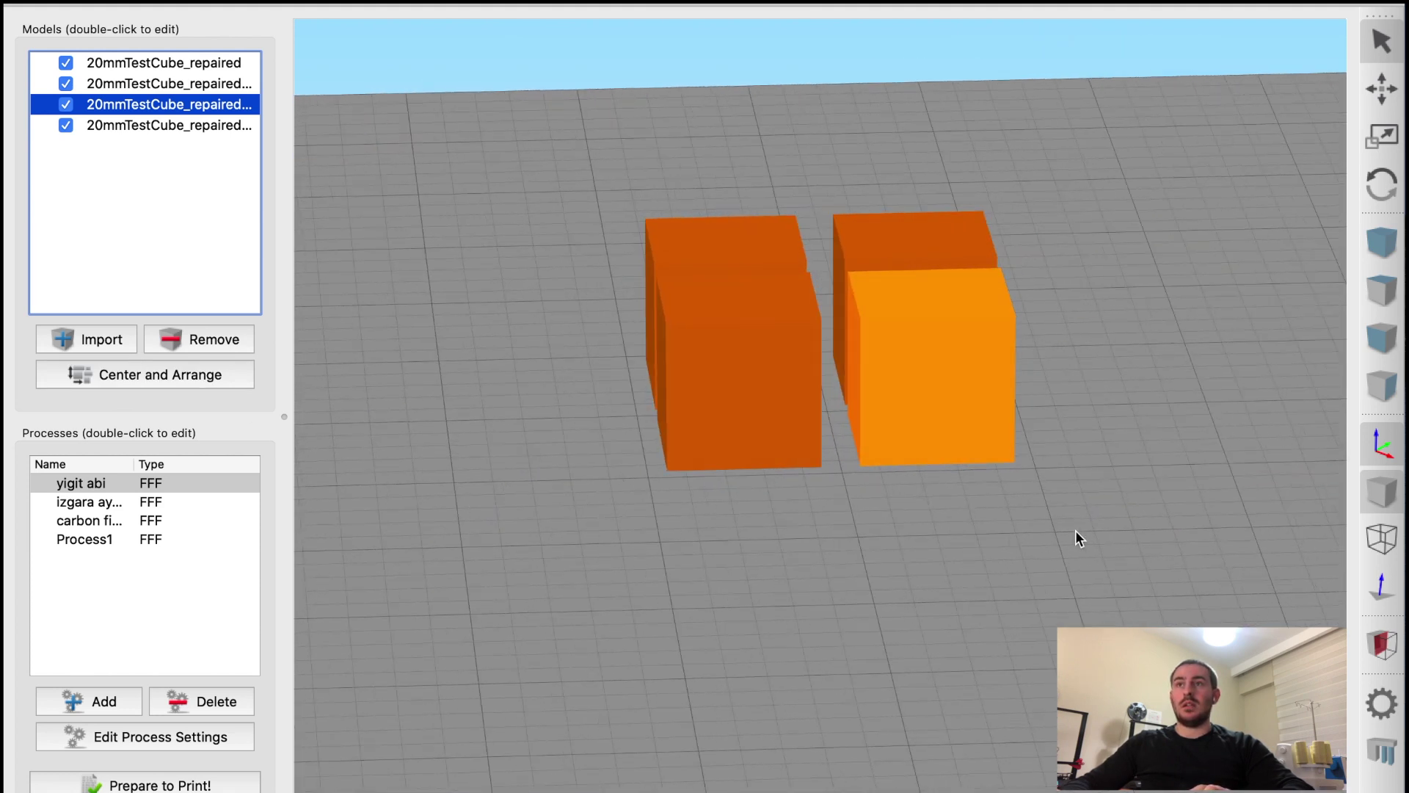
key(Delete)
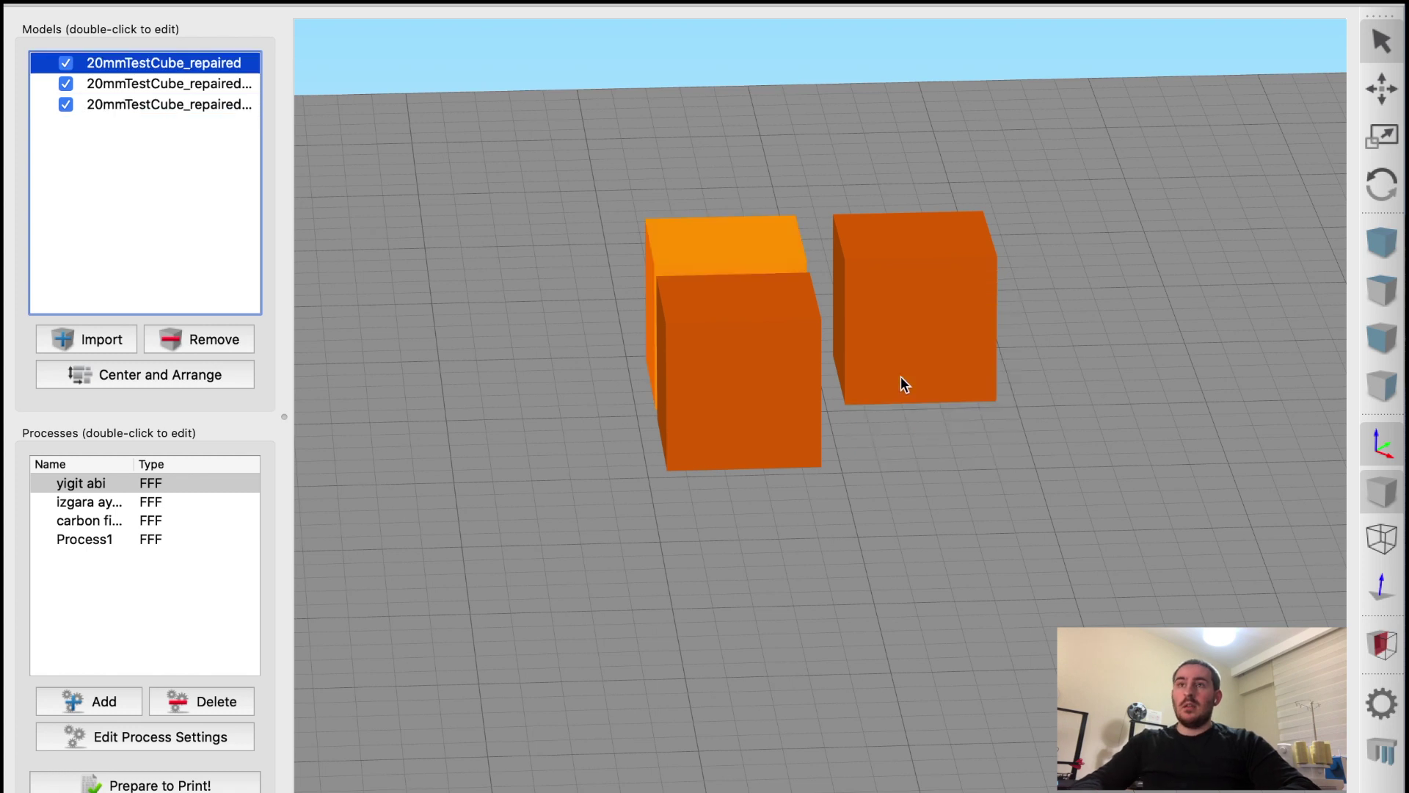
Step: Select the second cube and rotate it freehand around the vertical axis so that one corner points forward
drag(900, 376, 913, 483)
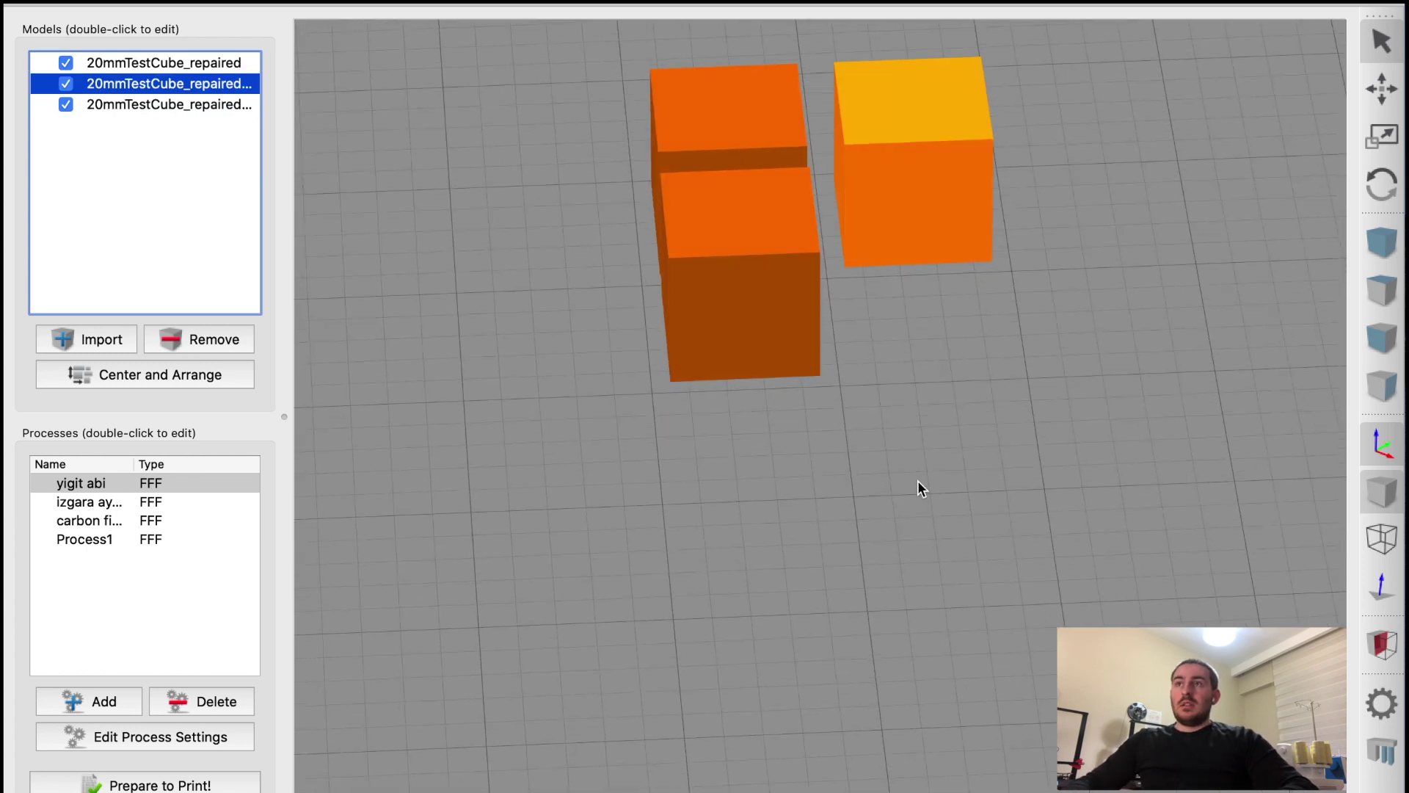
click(1381, 184)
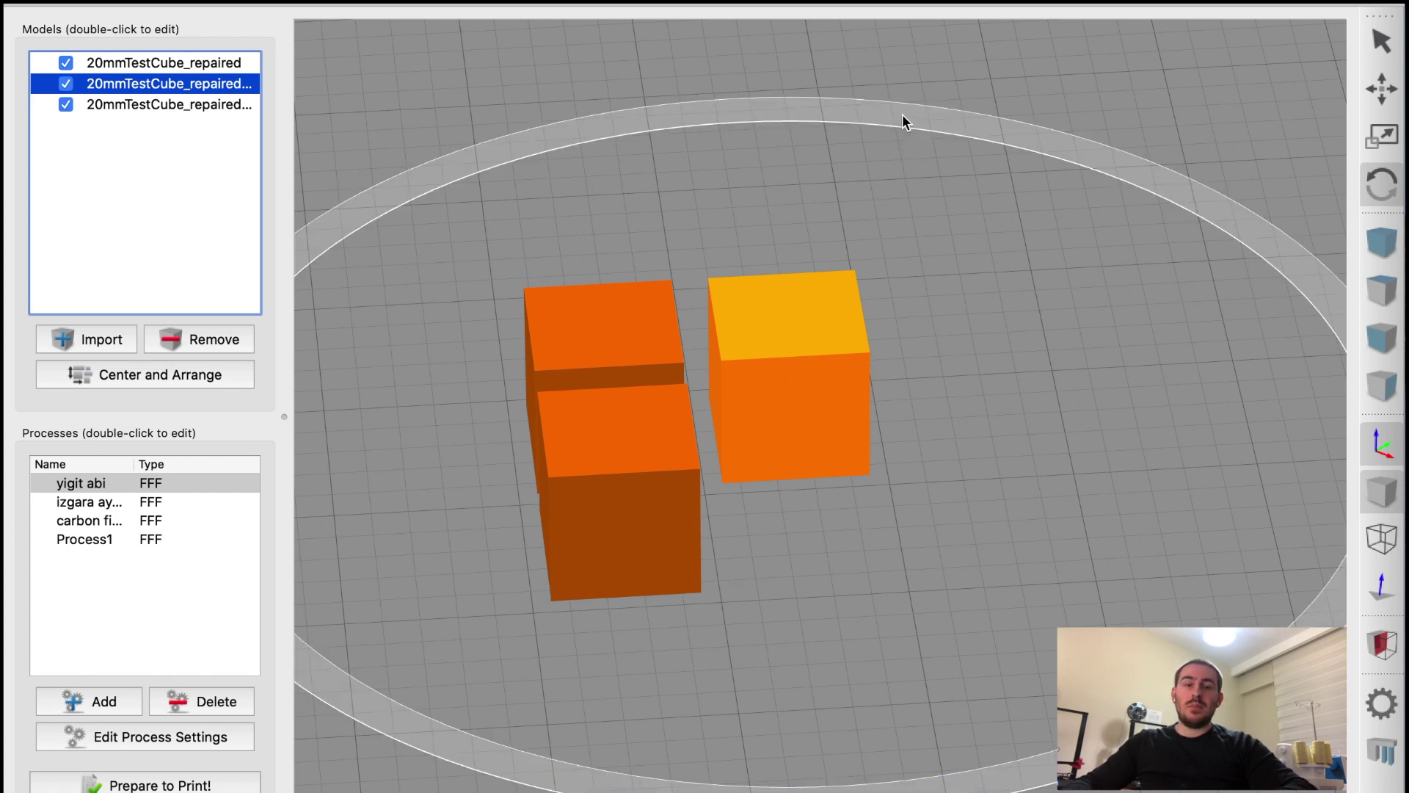
drag(902, 114, 794, 373)
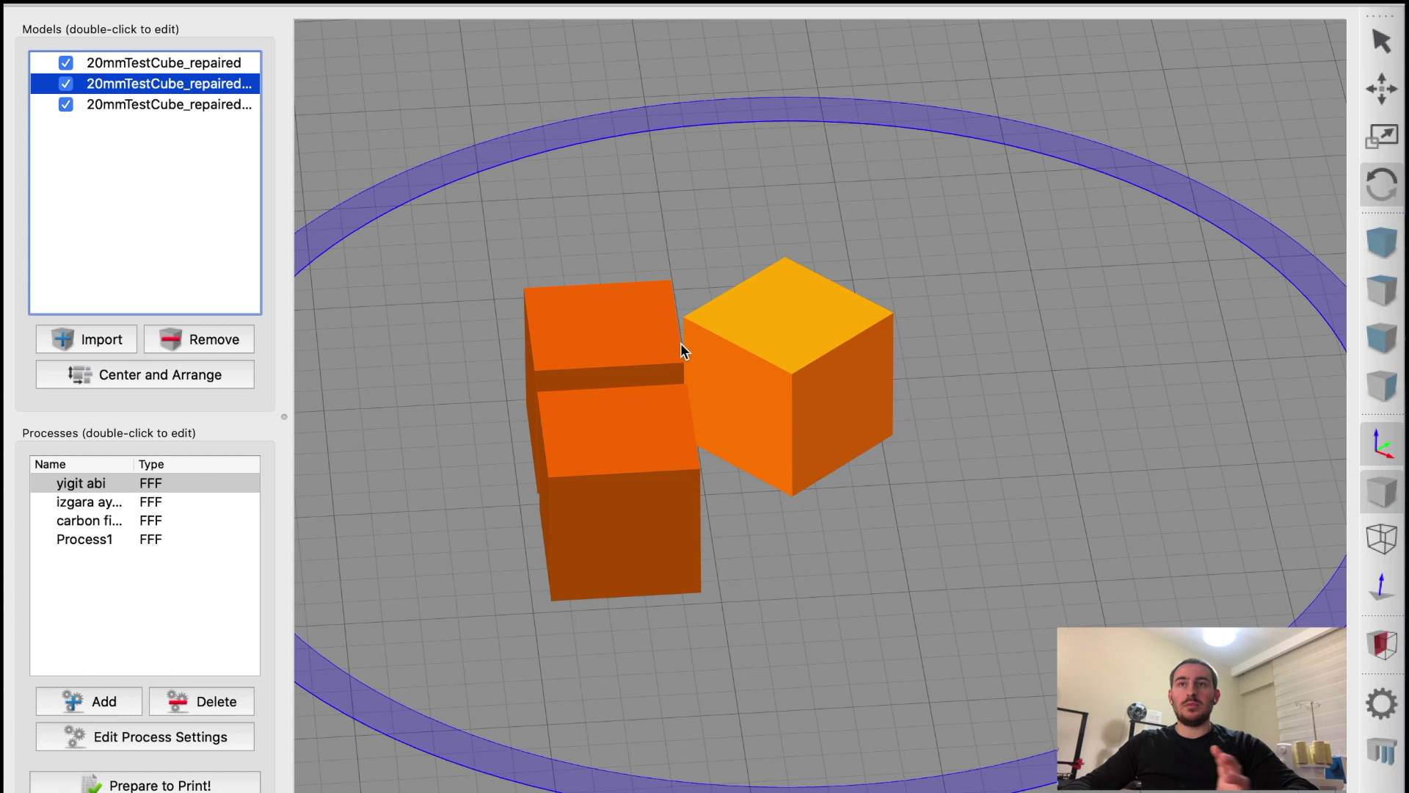
Step: Add the other two cubes to the selection and rotate all three together around the vertical axis
shift+click(613, 339)
shift+click(653, 448)
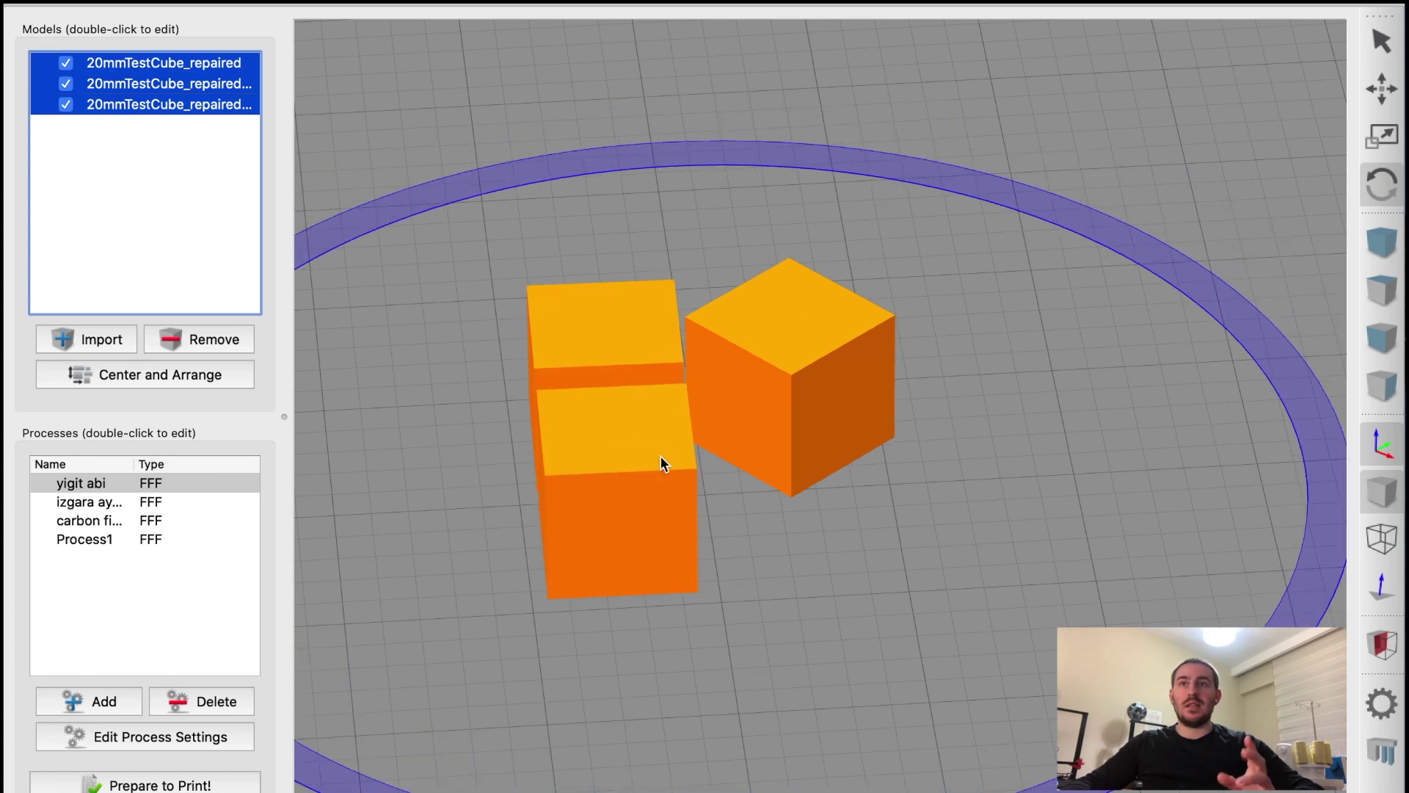
drag(826, 160, 697, 363)
drag(884, 204, 749, 242)
Step: Restore the default view, inspect the rotated cubes up close, and select only the second cube
click(1382, 242)
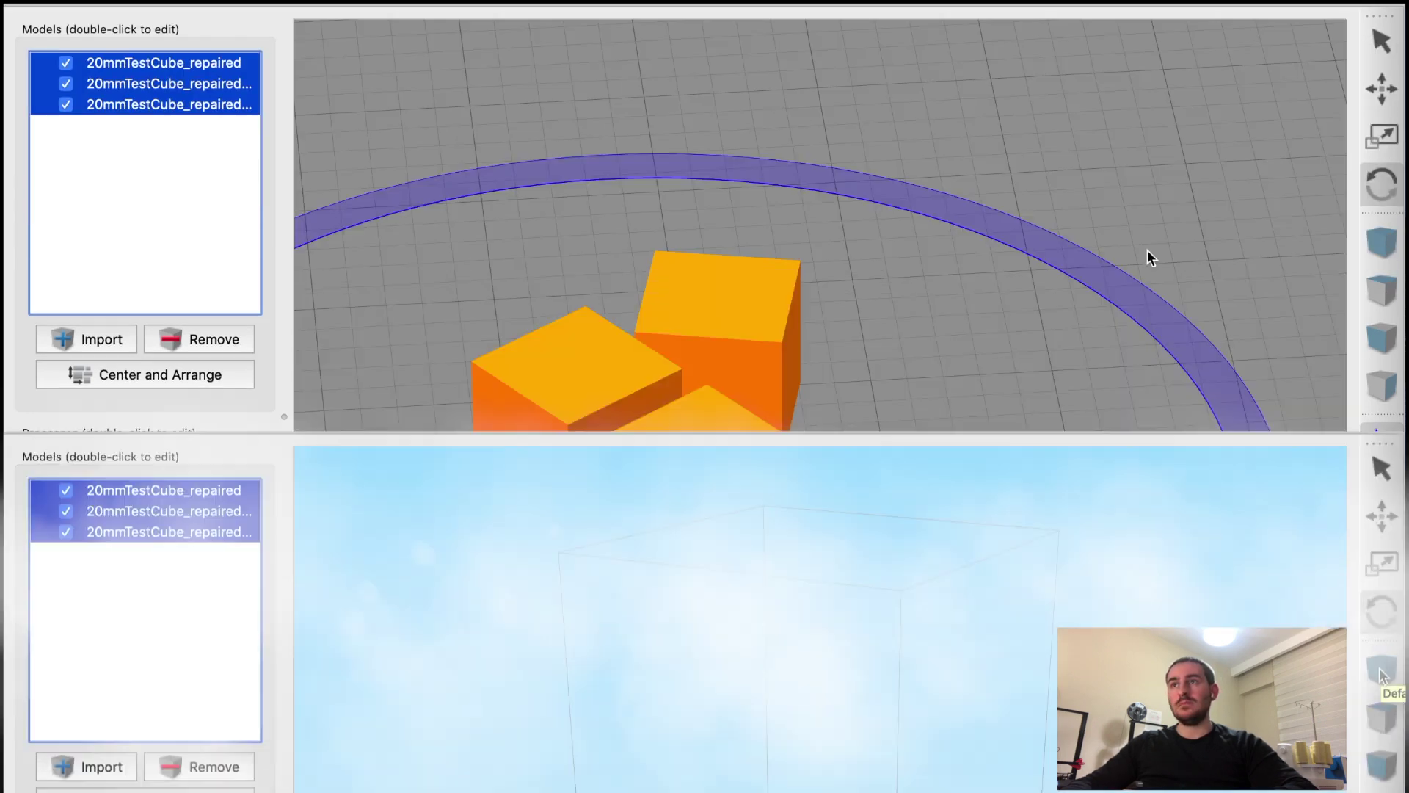
scroll(1006, 369, up, 6)
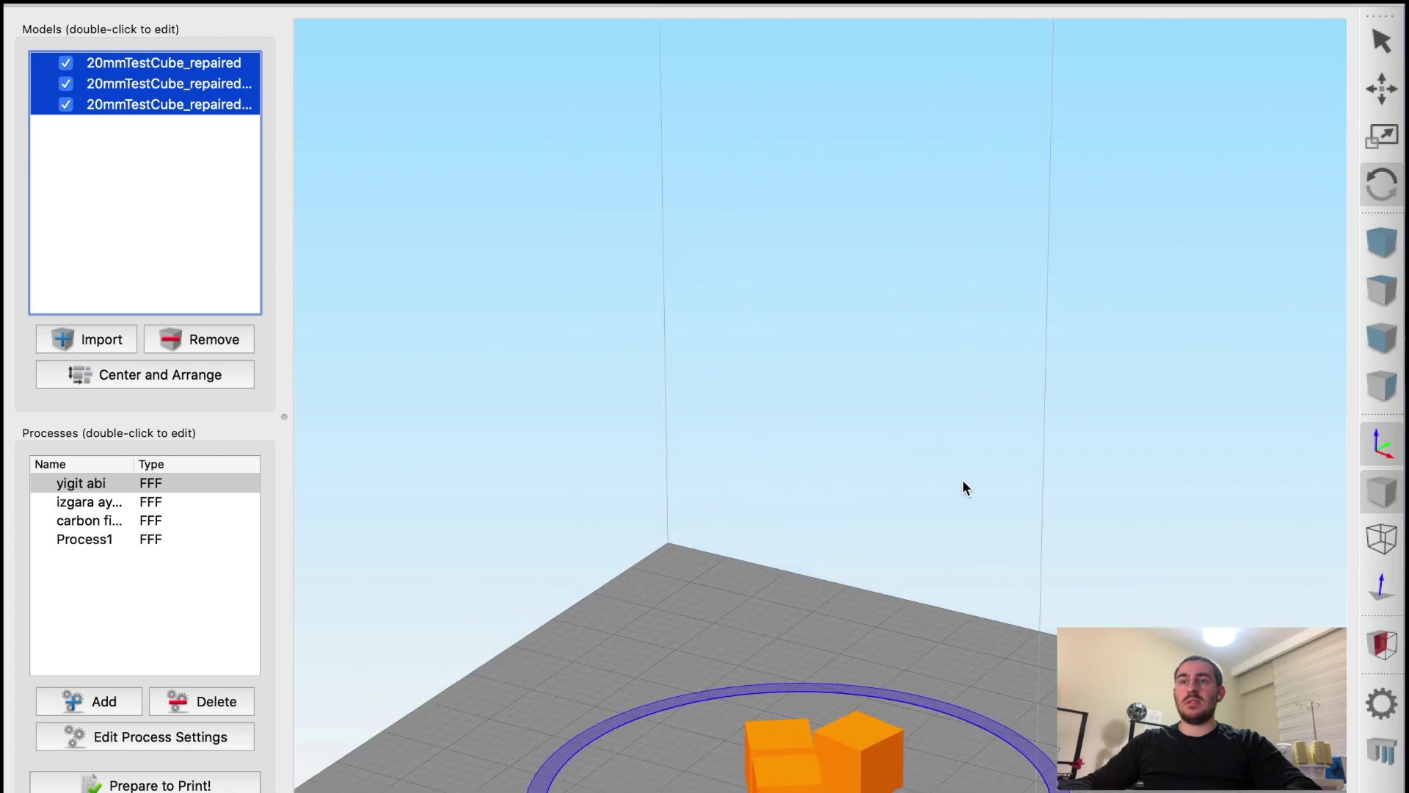
right_drag(939, 523, 909, 257)
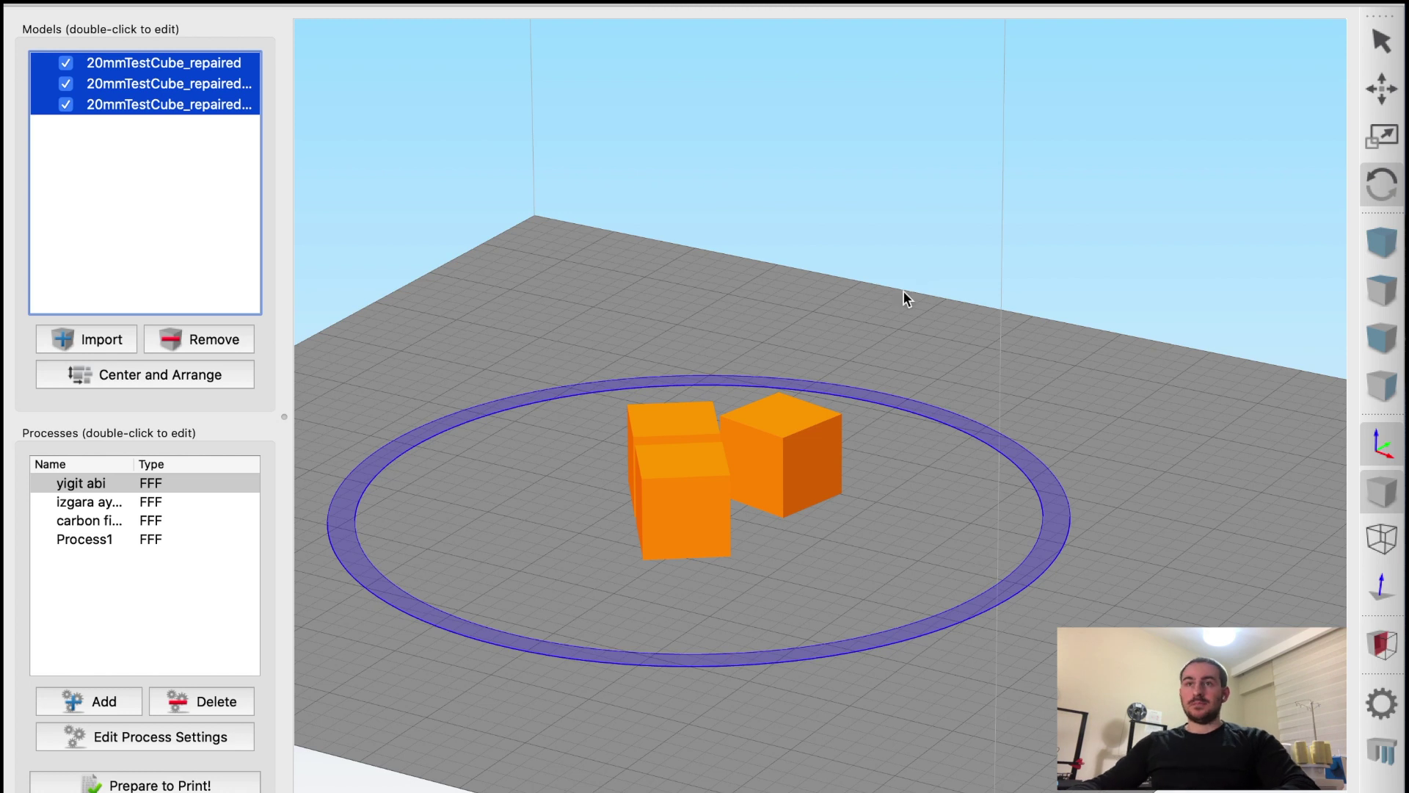
drag(843, 620, 704, 469)
scroll(710, 448, up, 5)
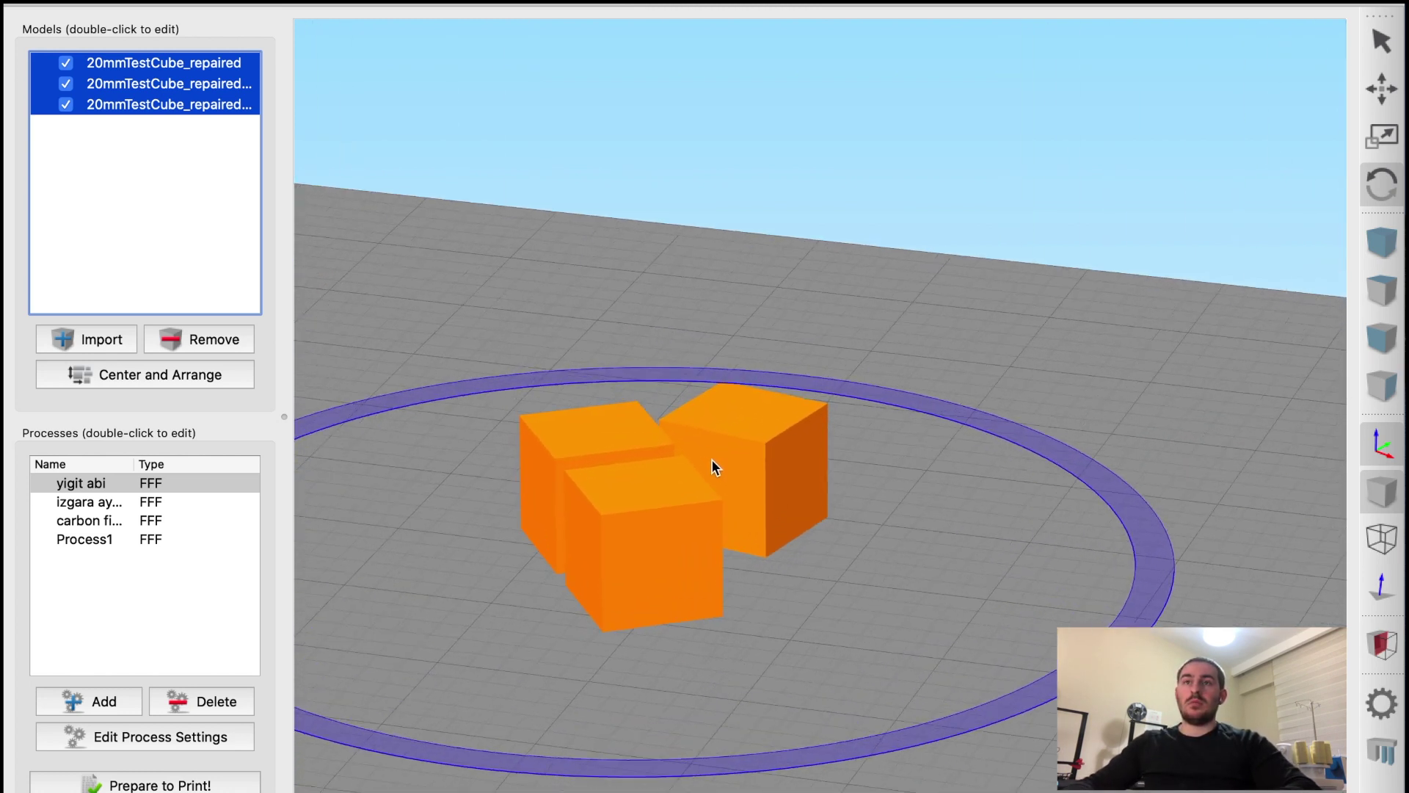
scroll(770, 541, up, 3)
drag(770, 541, 689, 470)
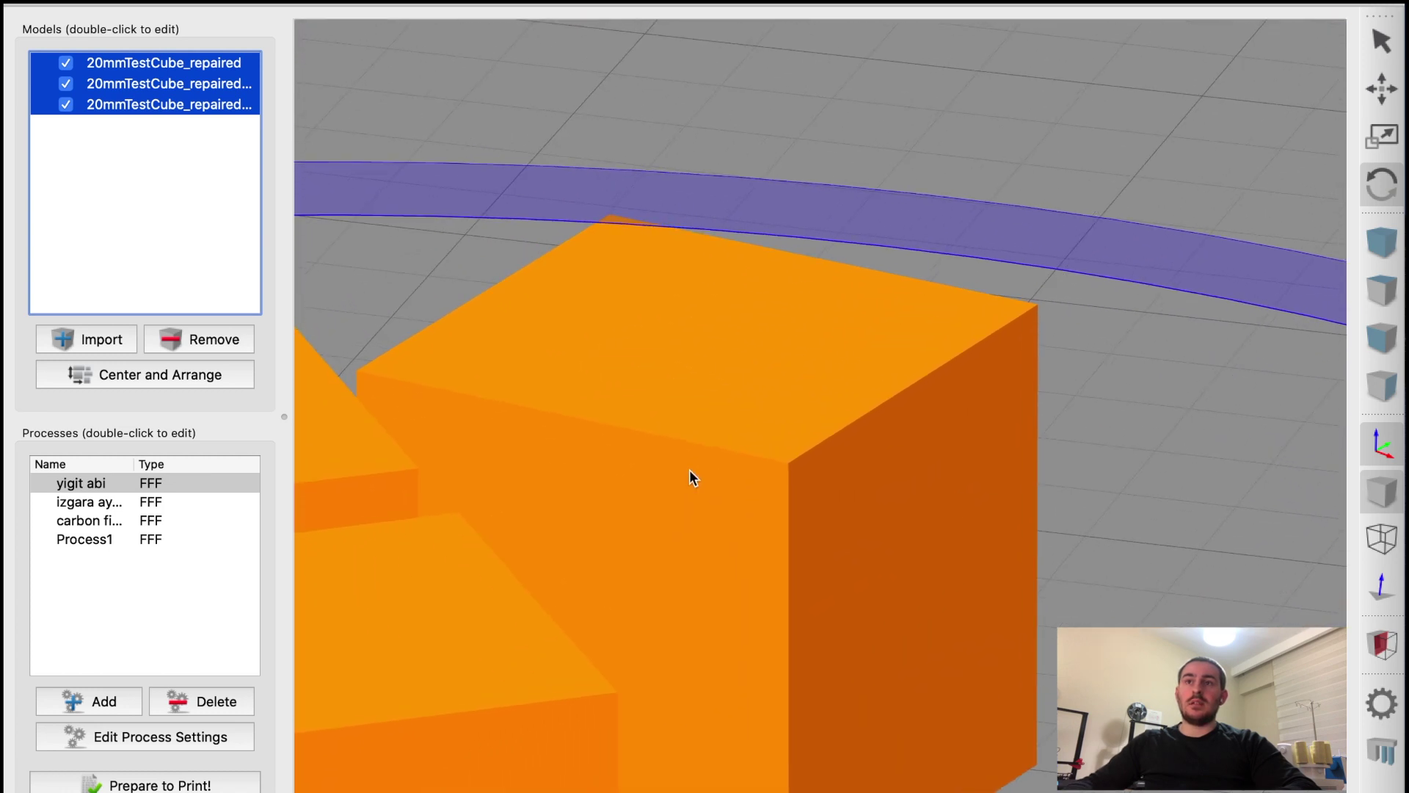
drag(1110, 196, 1102, 433)
click(988, 426)
drag(1022, 124, 811, 92)
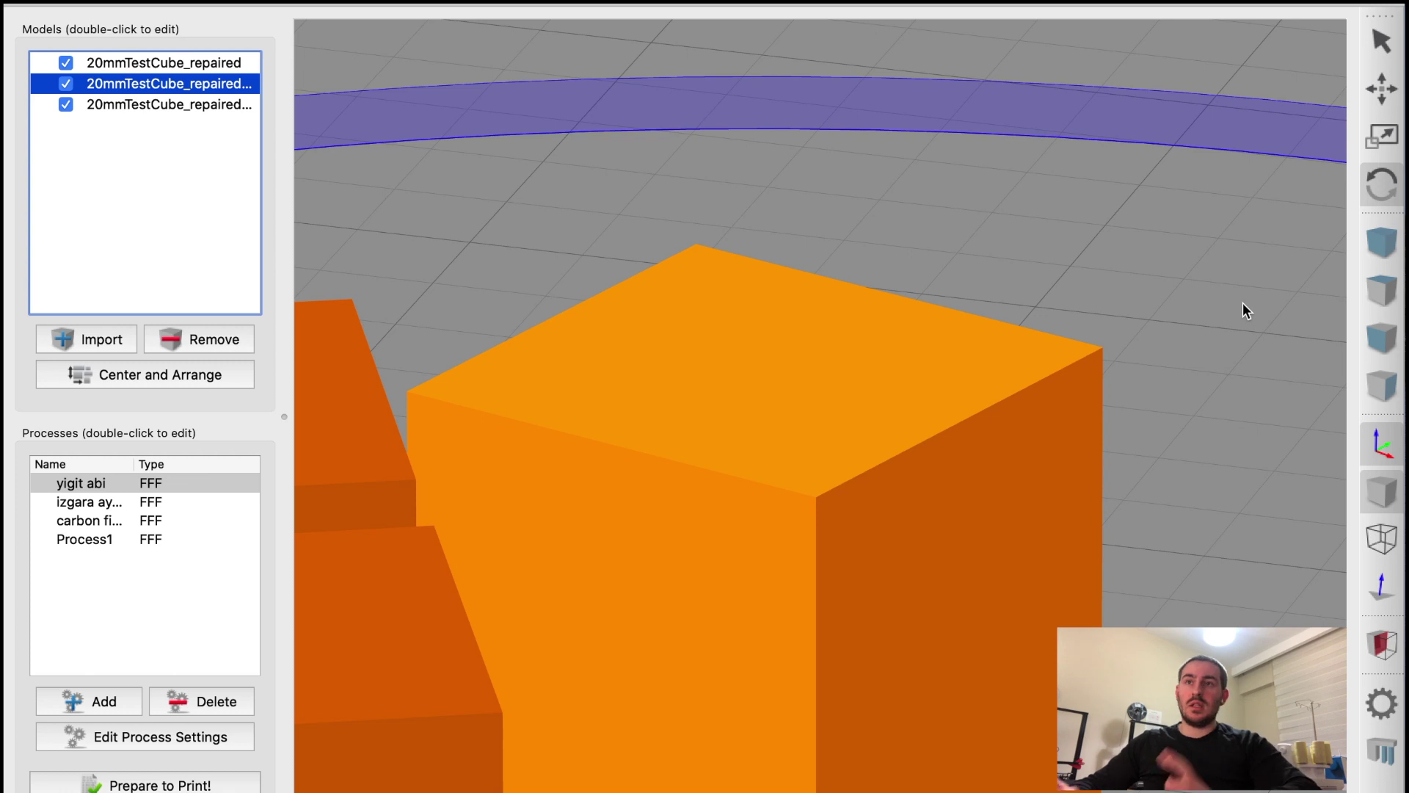
Step: Look at the build volume in the default, top, front and side views
click(1380, 243)
drag(804, 602, 1100, 470)
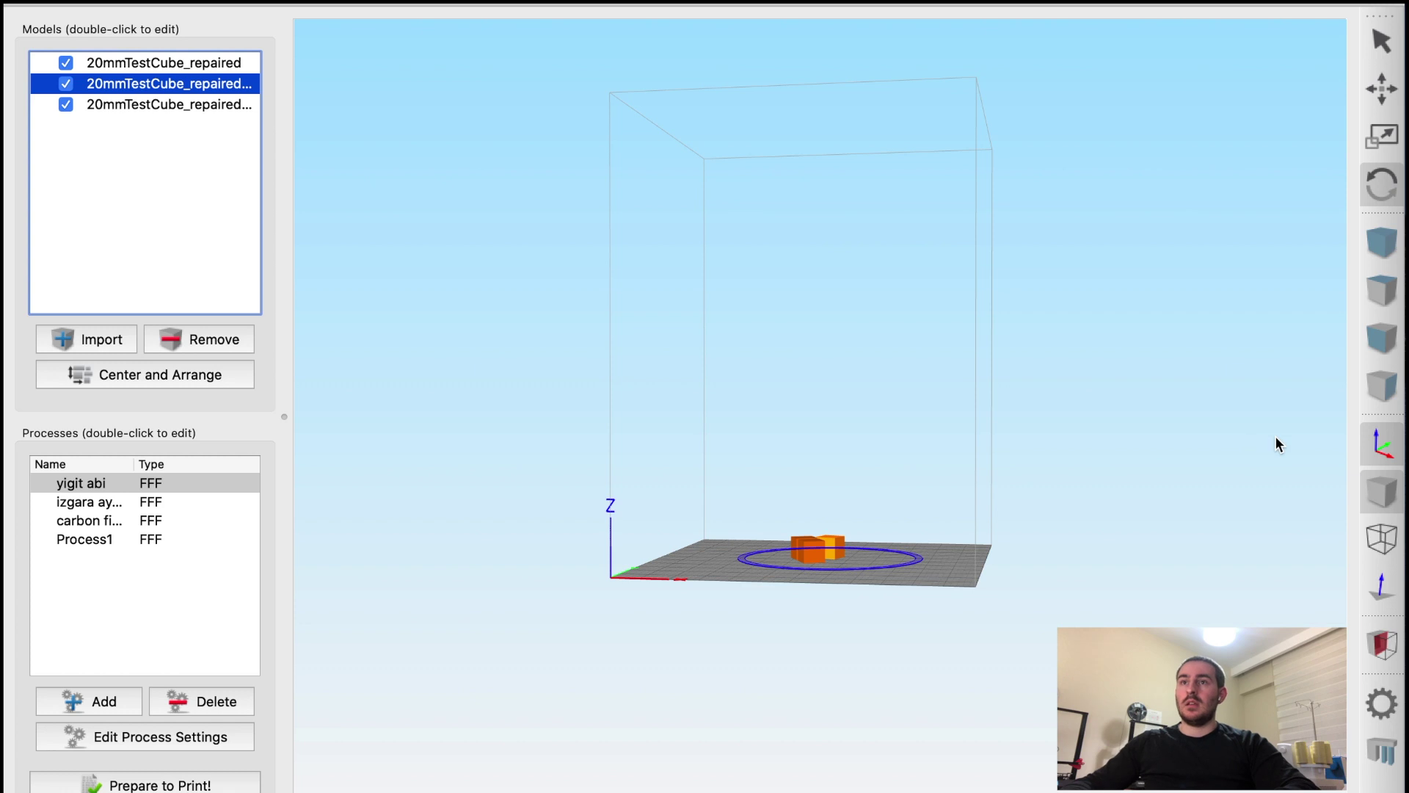
click(1379, 289)
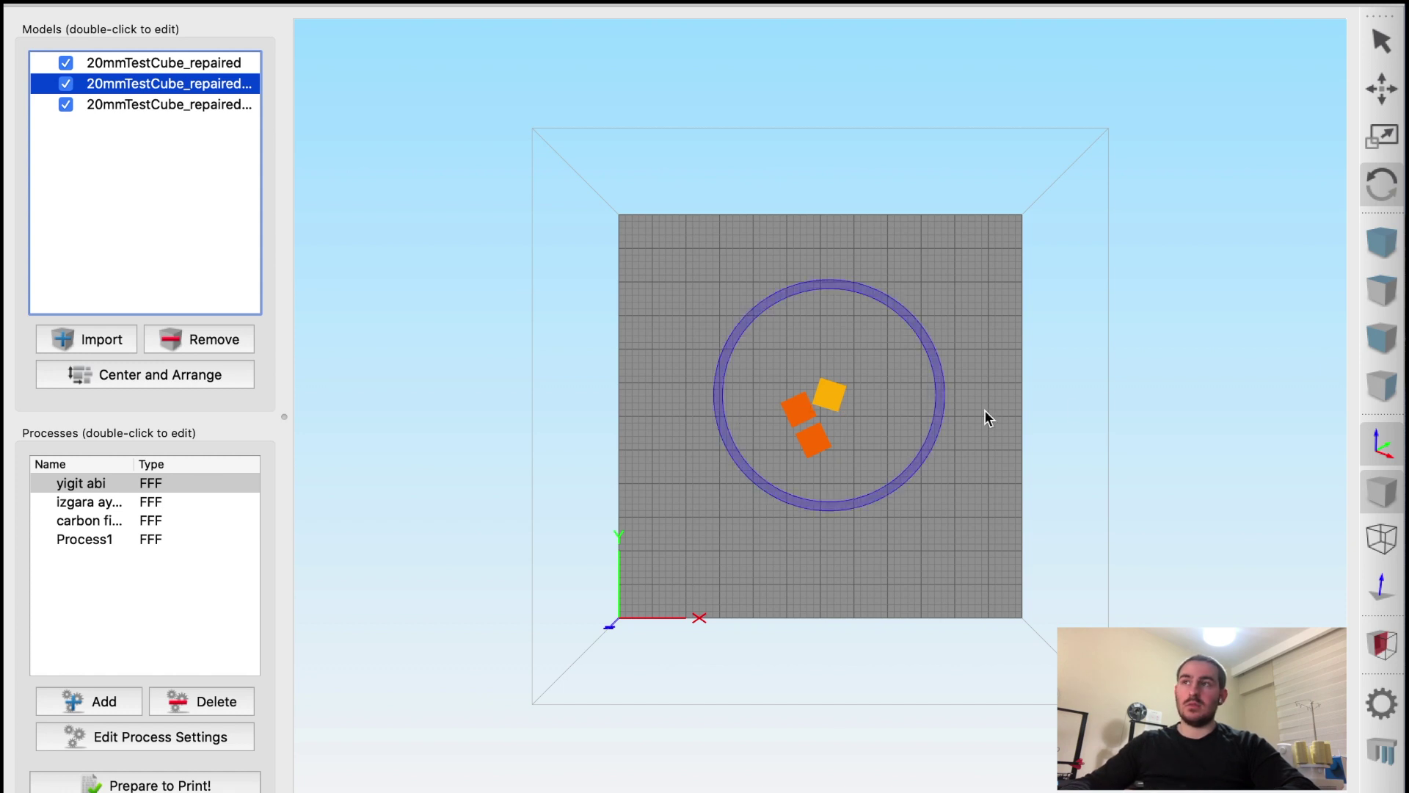
click(1370, 345)
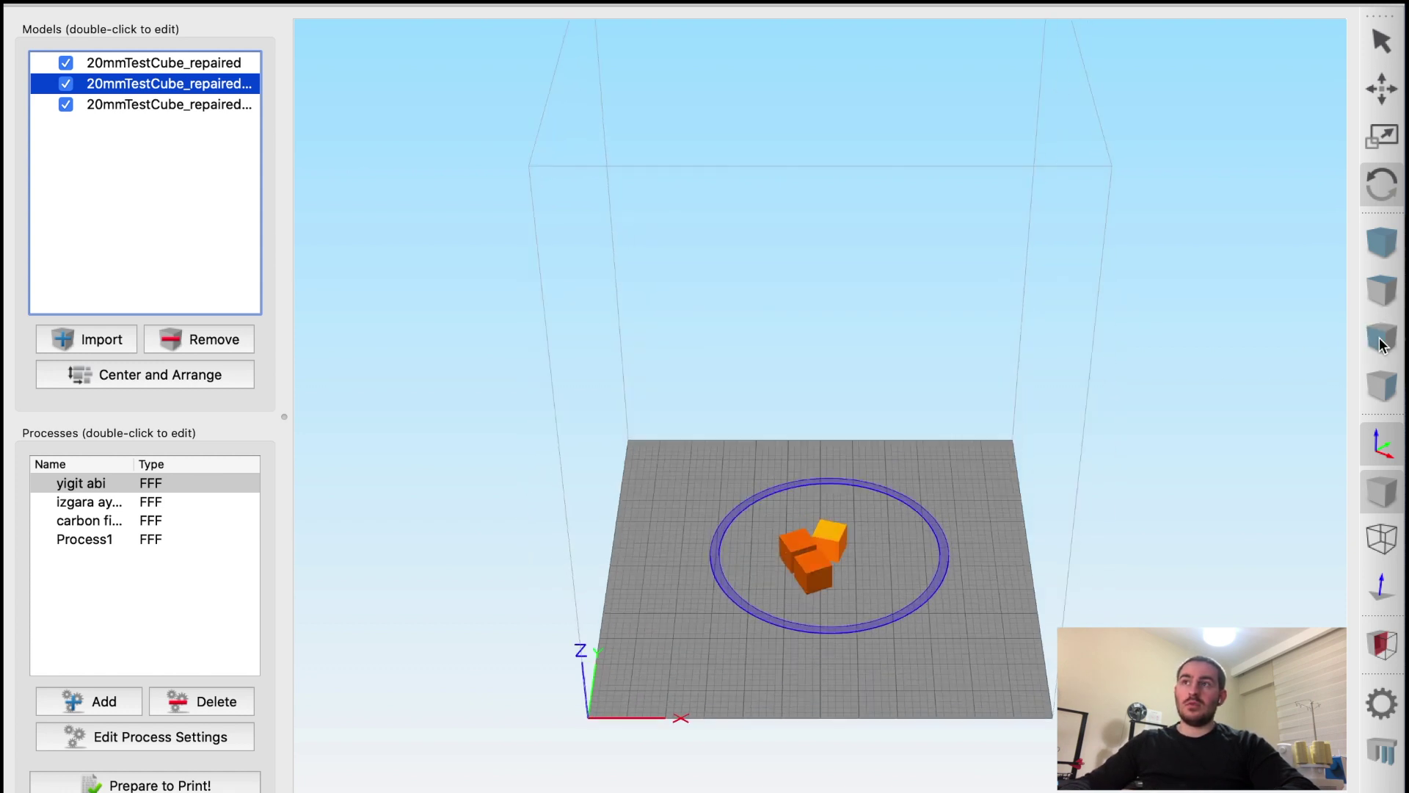
click(1396, 391)
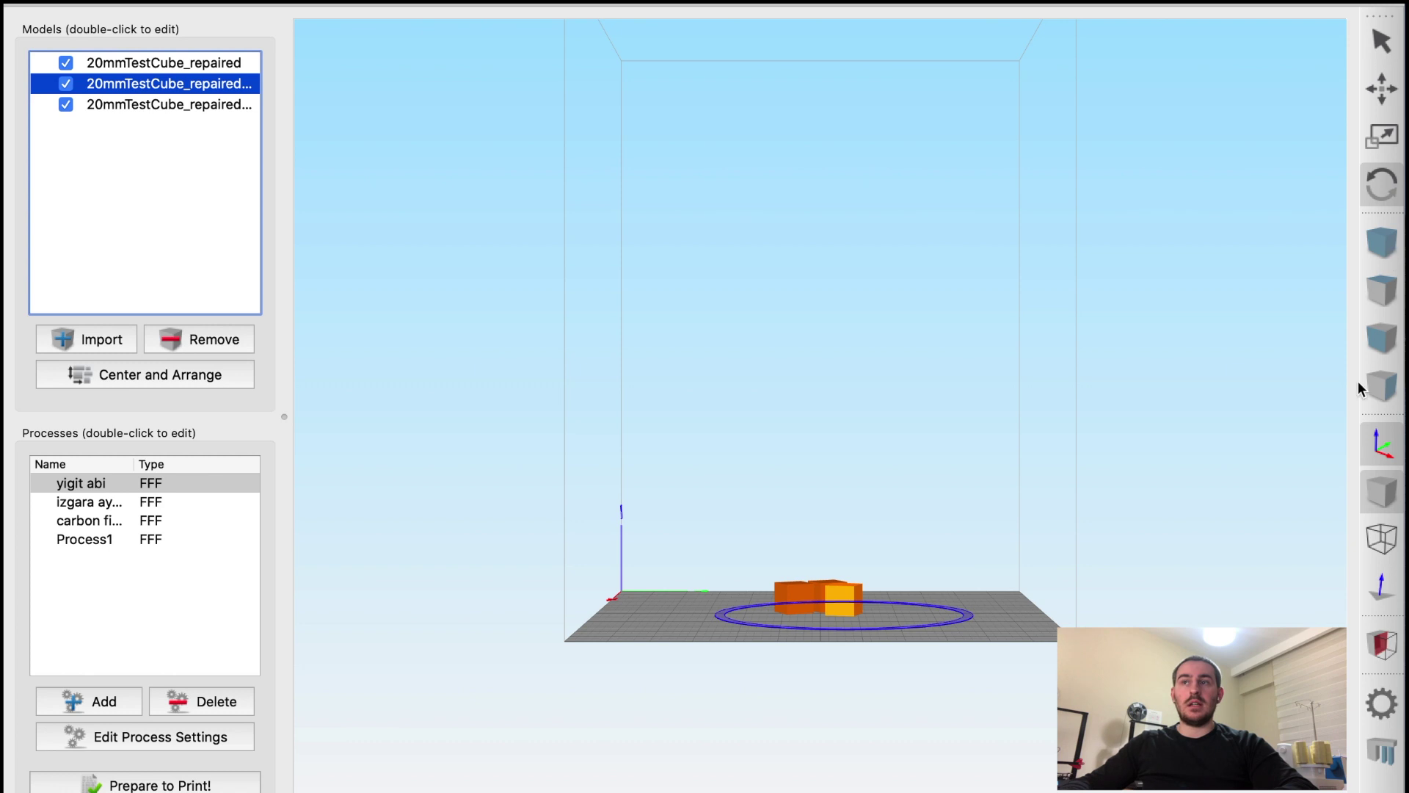
click(1384, 344)
click(1385, 381)
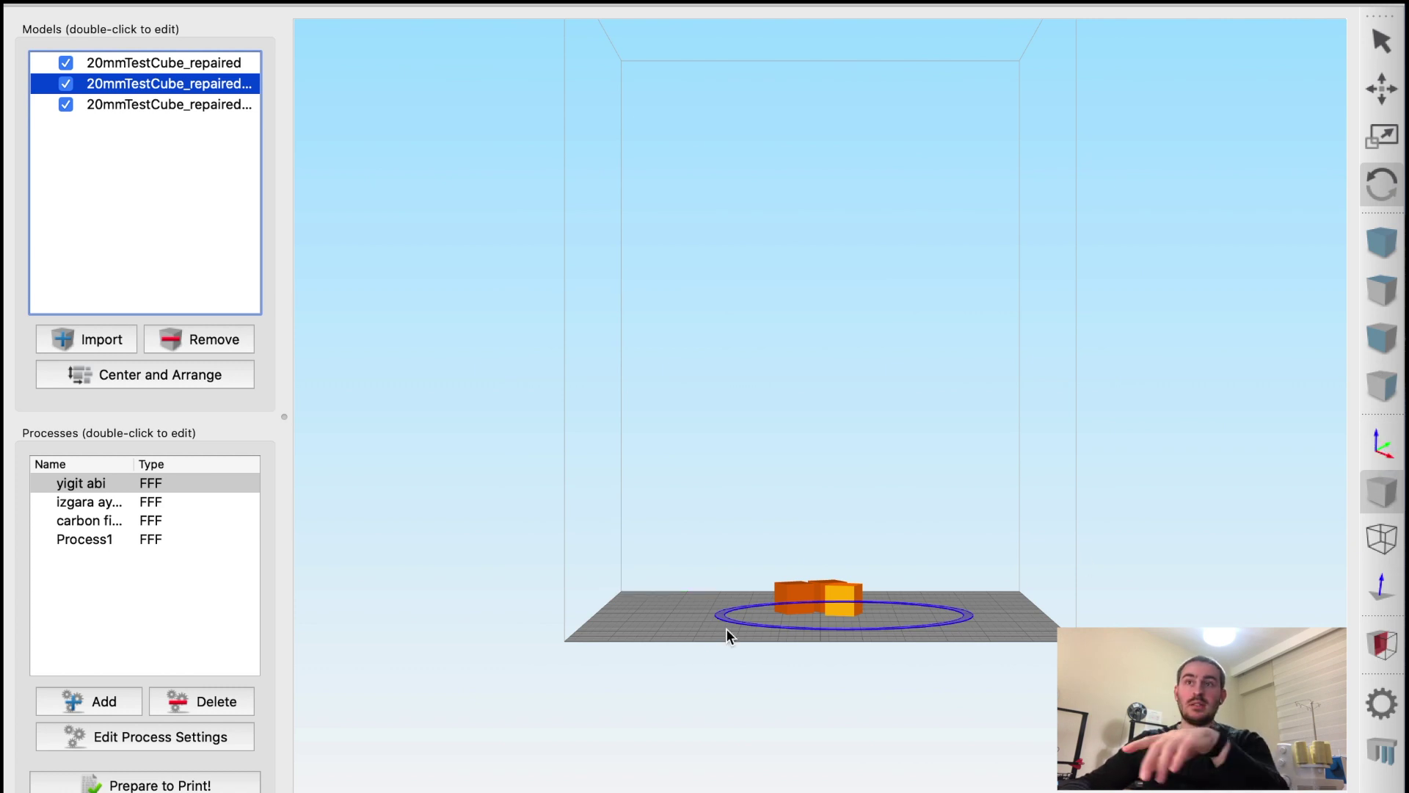
Step: Toggle the coordinate axes off and on while examining the origin corner of the bed
scroll(646, 546, up, 5)
right_drag(797, 457, 1072, 228)
scroll(751, 440, up, 5)
scroll(769, 443, down, 3)
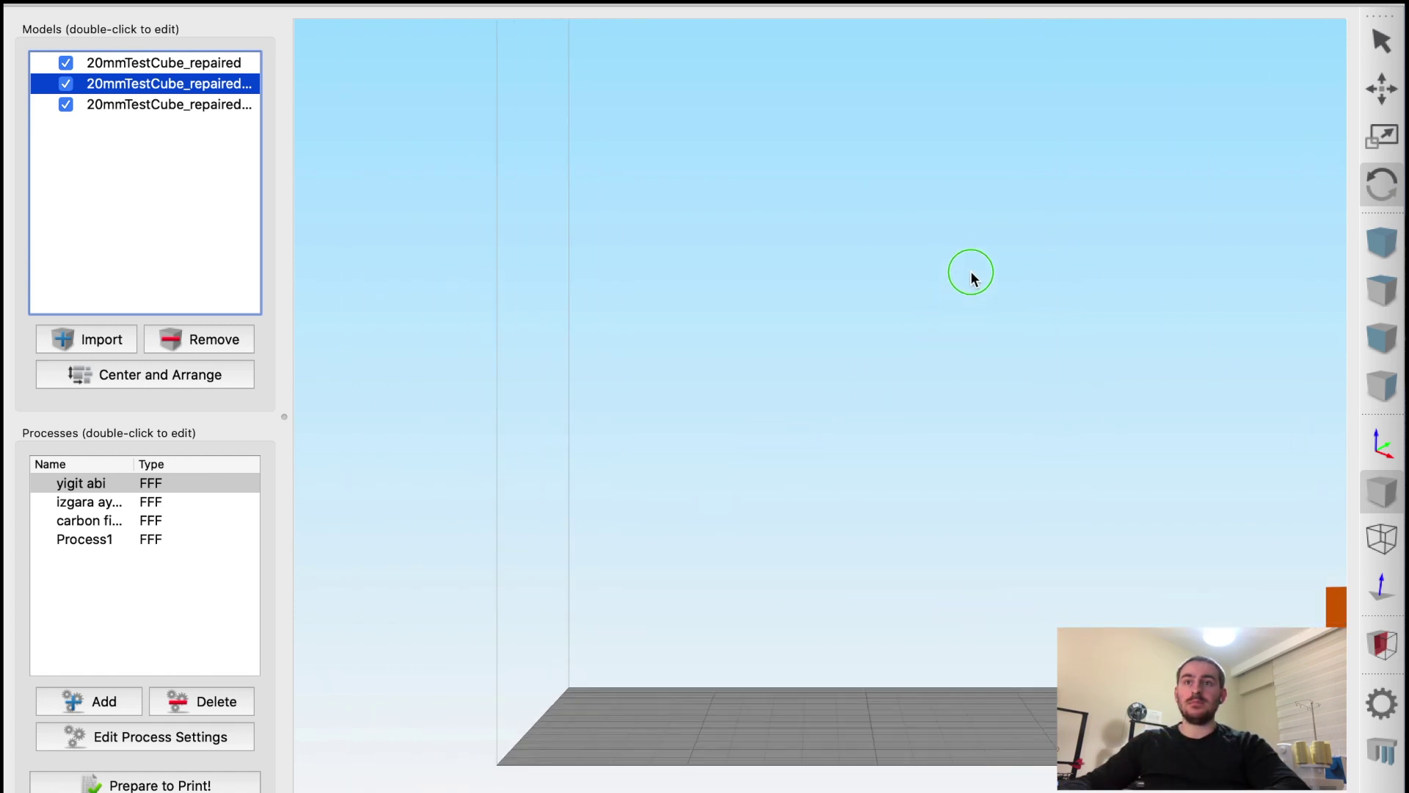
click(1380, 445)
drag(954, 583, 1186, 593)
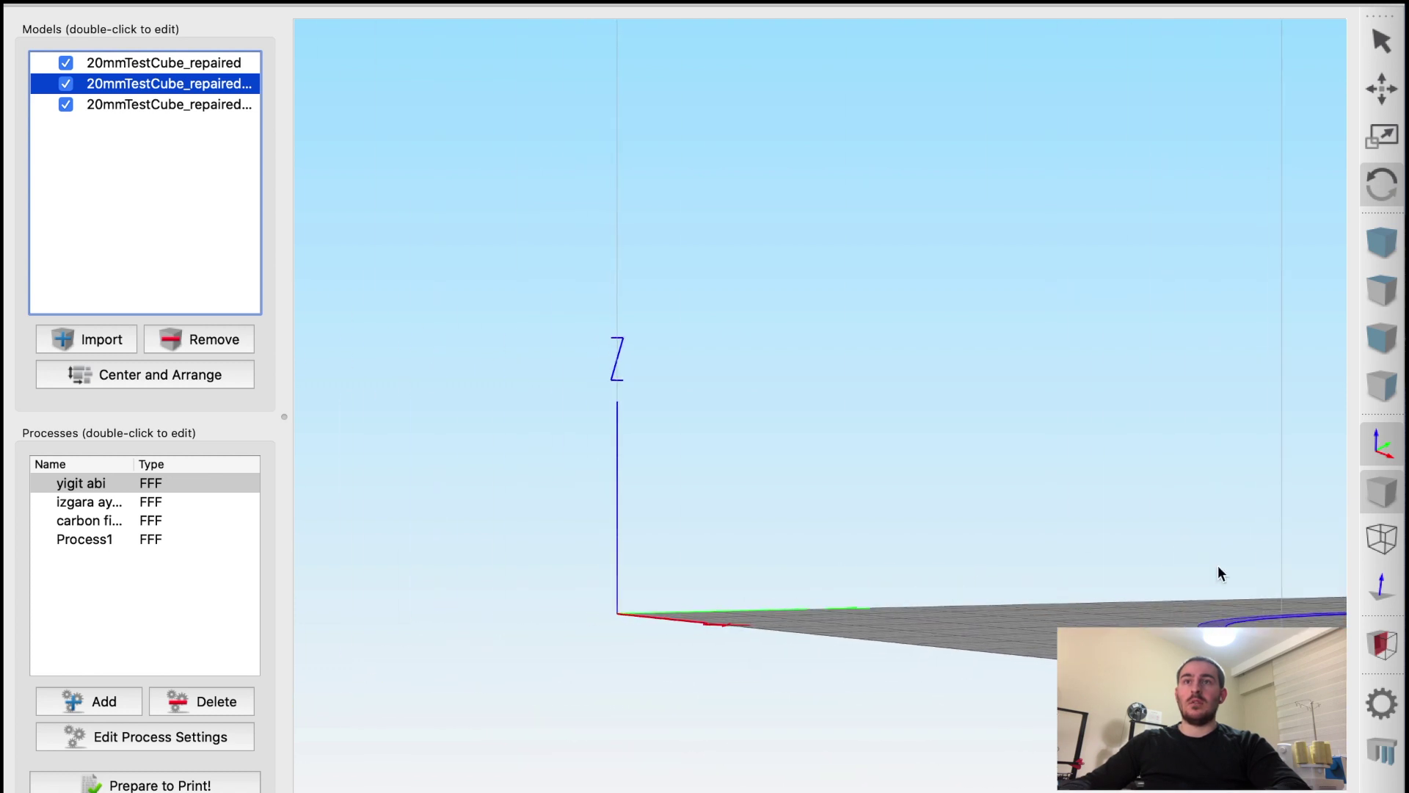
click(1379, 450)
click(1380, 451)
drag(1192, 483, 1079, 614)
click(1380, 443)
click(1380, 444)
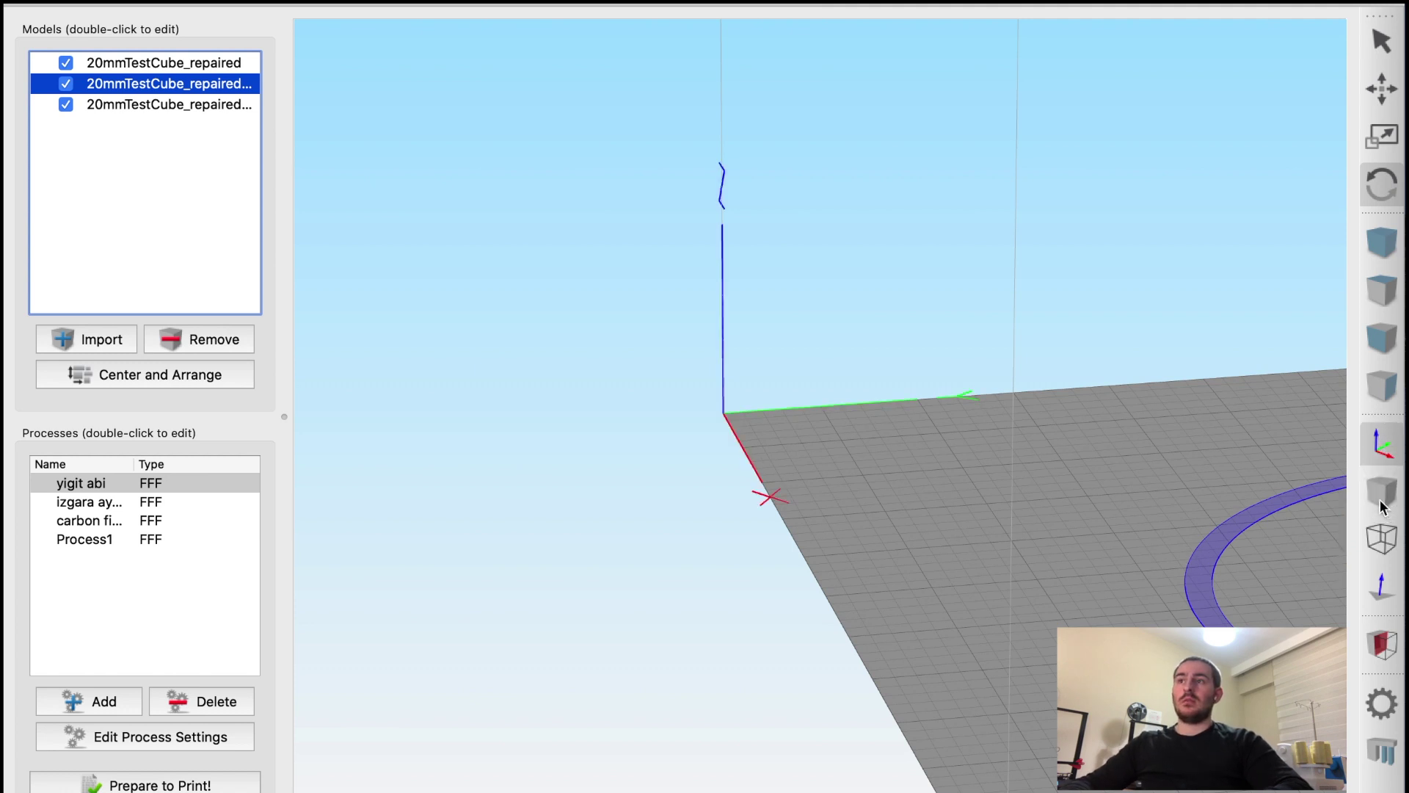
Step: Toggle the solid model display off and on to compare the bed with and without the cubes
scroll(1139, 545, down, 5)
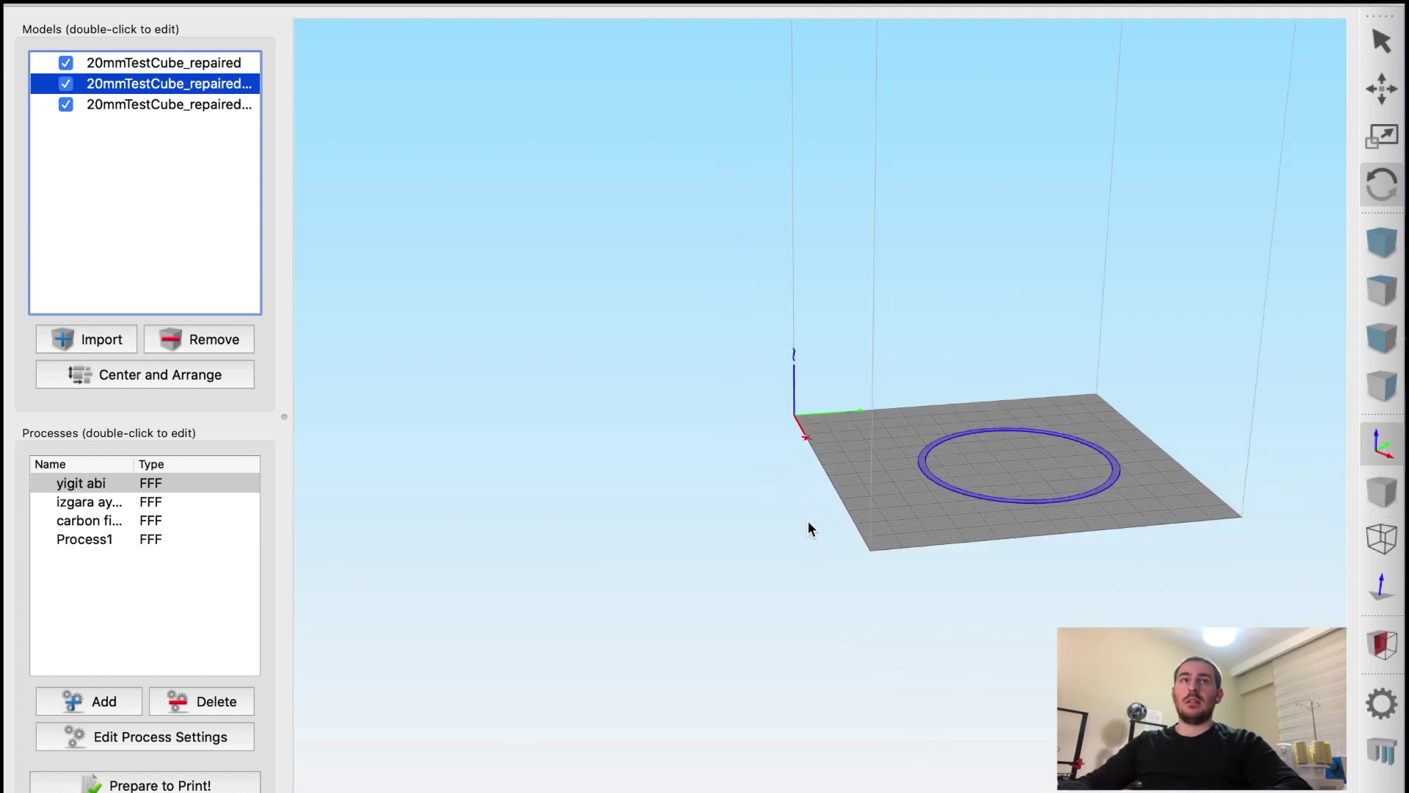
click(1378, 488)
click(1378, 492)
click(1378, 494)
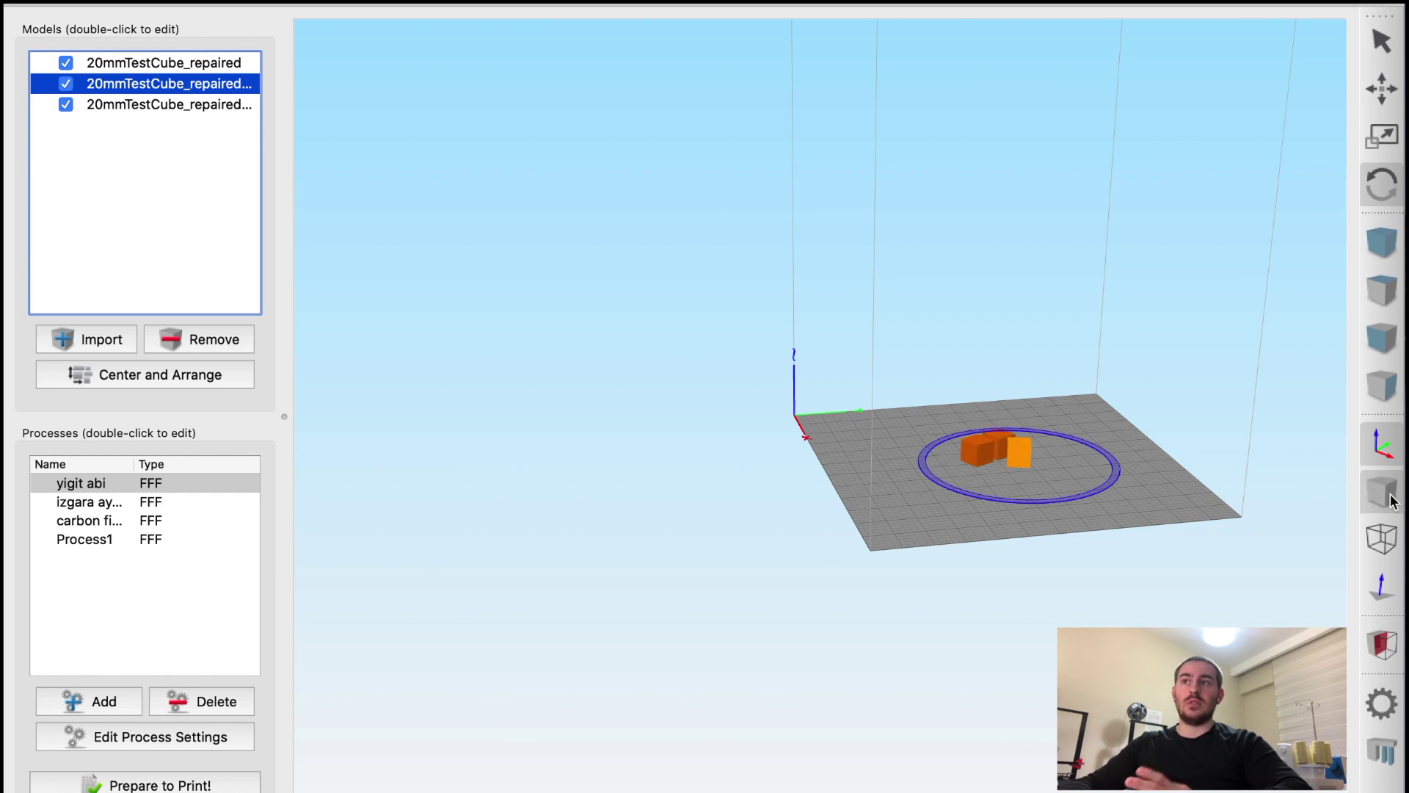
Step: Return to the normal selection mode and turn on the wireframe display for the three cubes
scroll(1047, 451, up, 2)
scroll(1048, 451, up, 3)
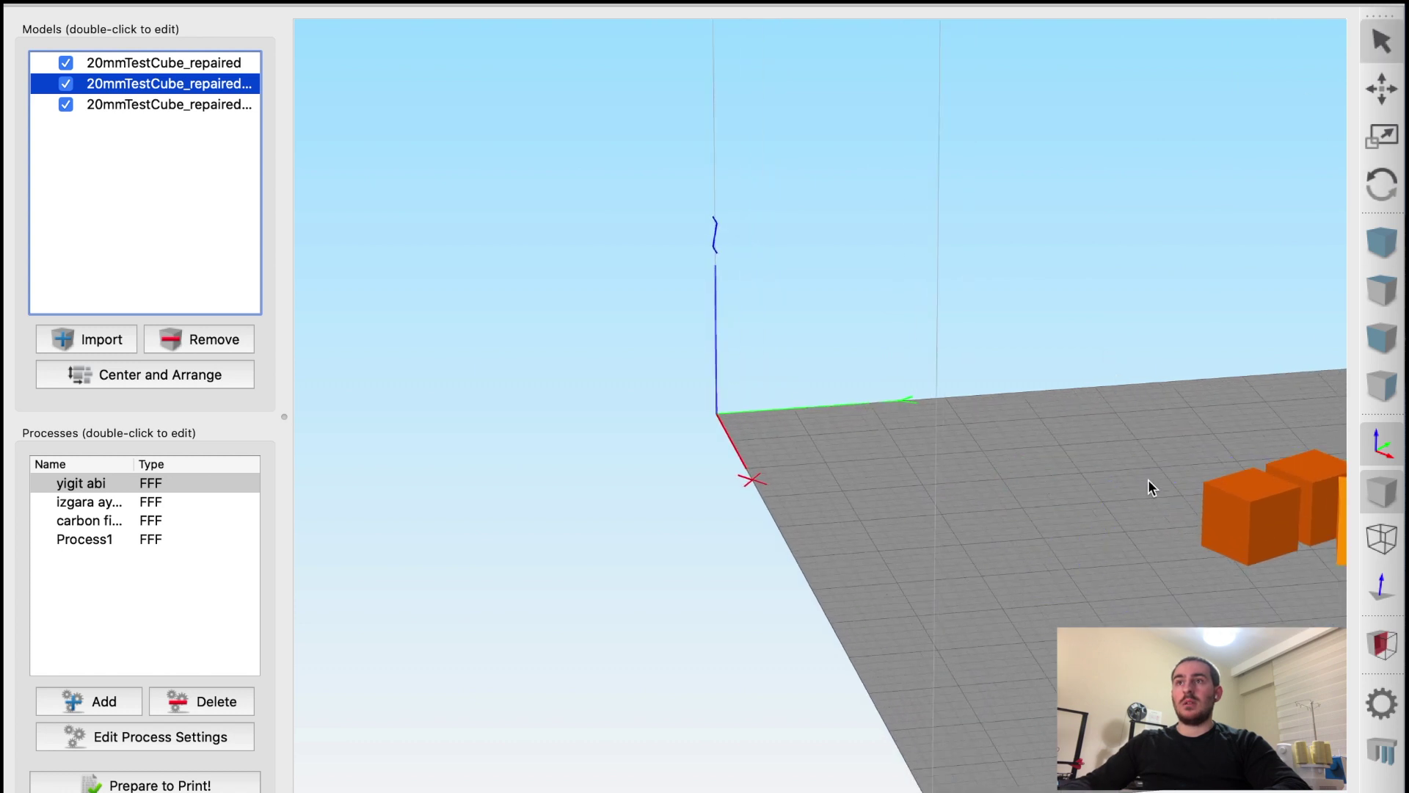
right_drag(1133, 459, 646, 500)
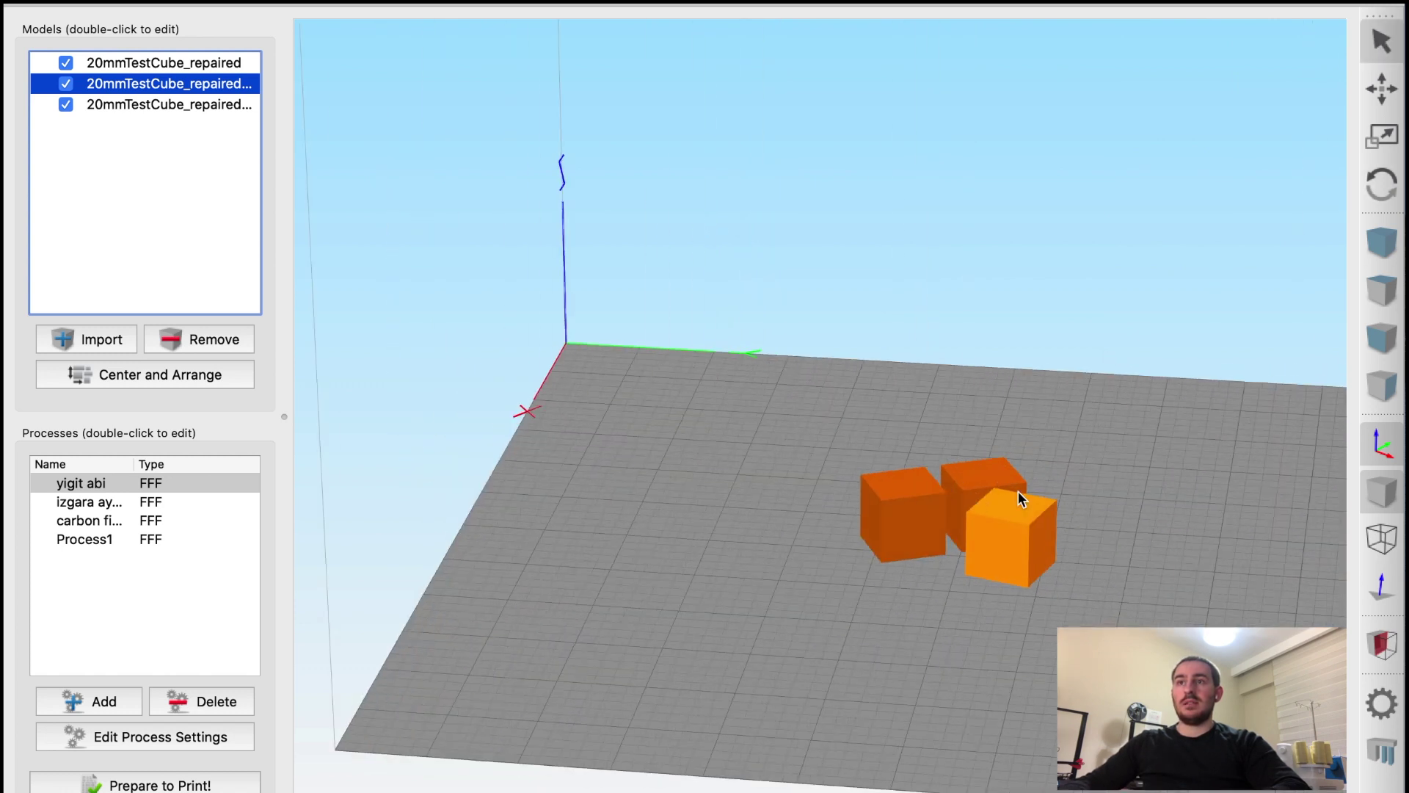
scroll(976, 477, up, 5)
scroll(970, 478, down, 3)
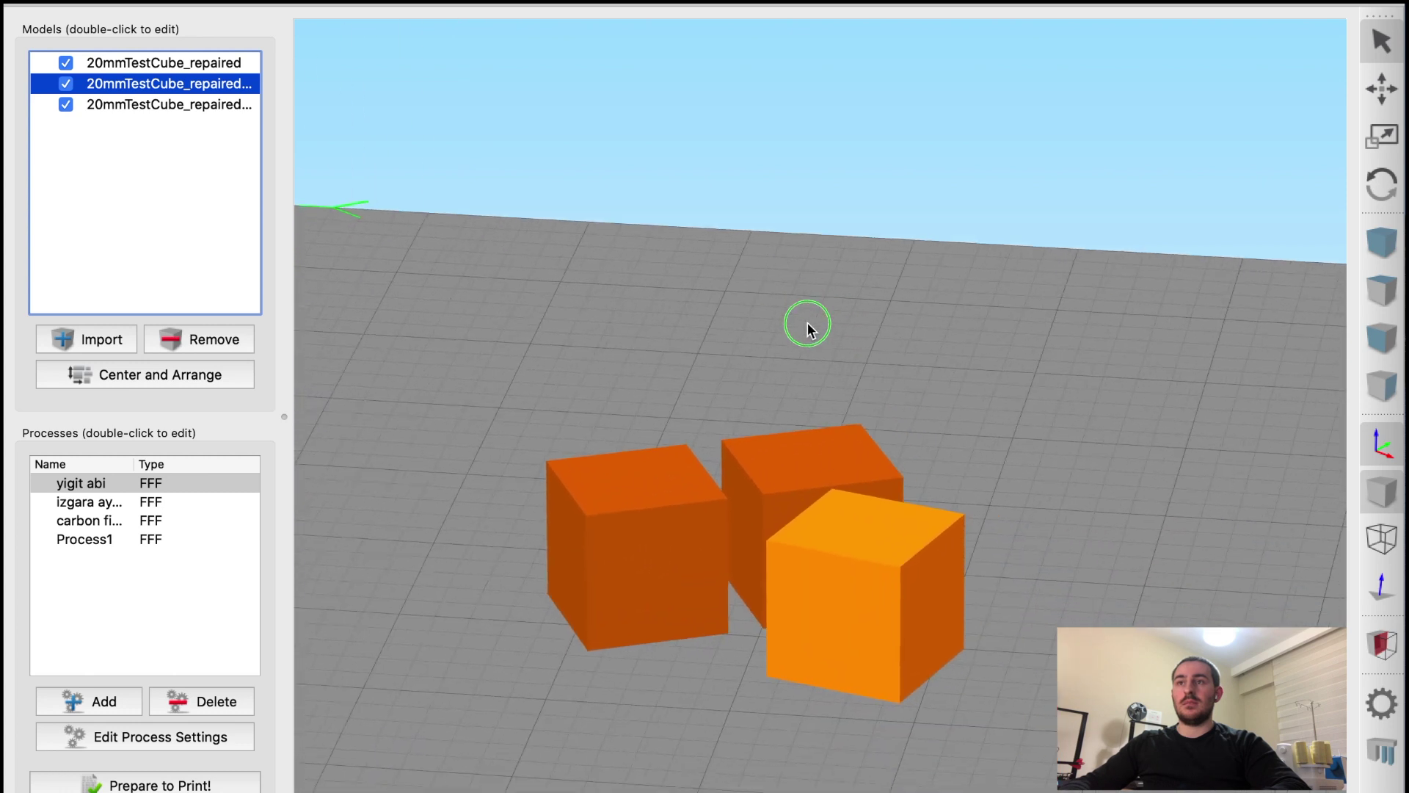
click(1382, 539)
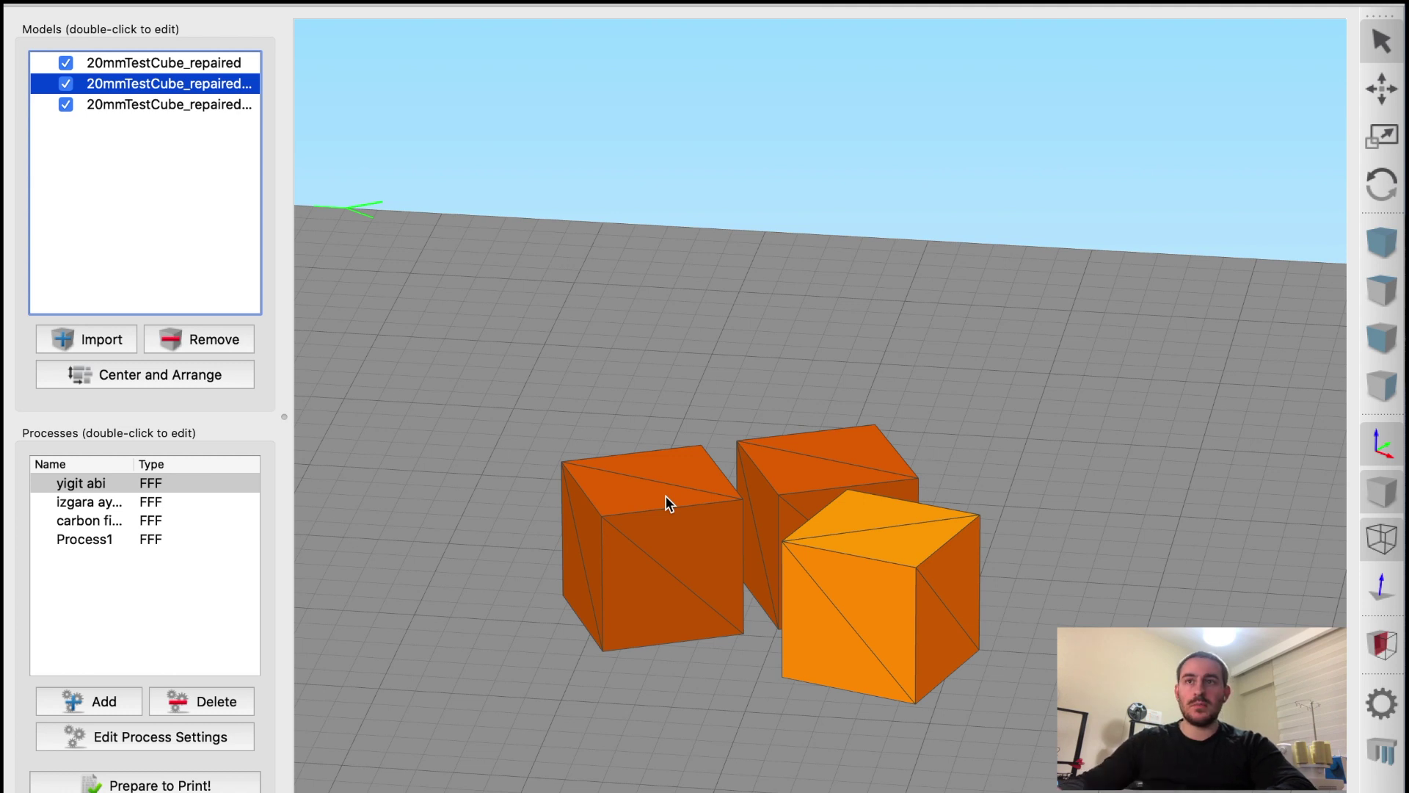
Step: Examine the cubes' face normals with and without the wireframe, then hide the normals and leave the wireframe on
drag(505, 460, 725, 585)
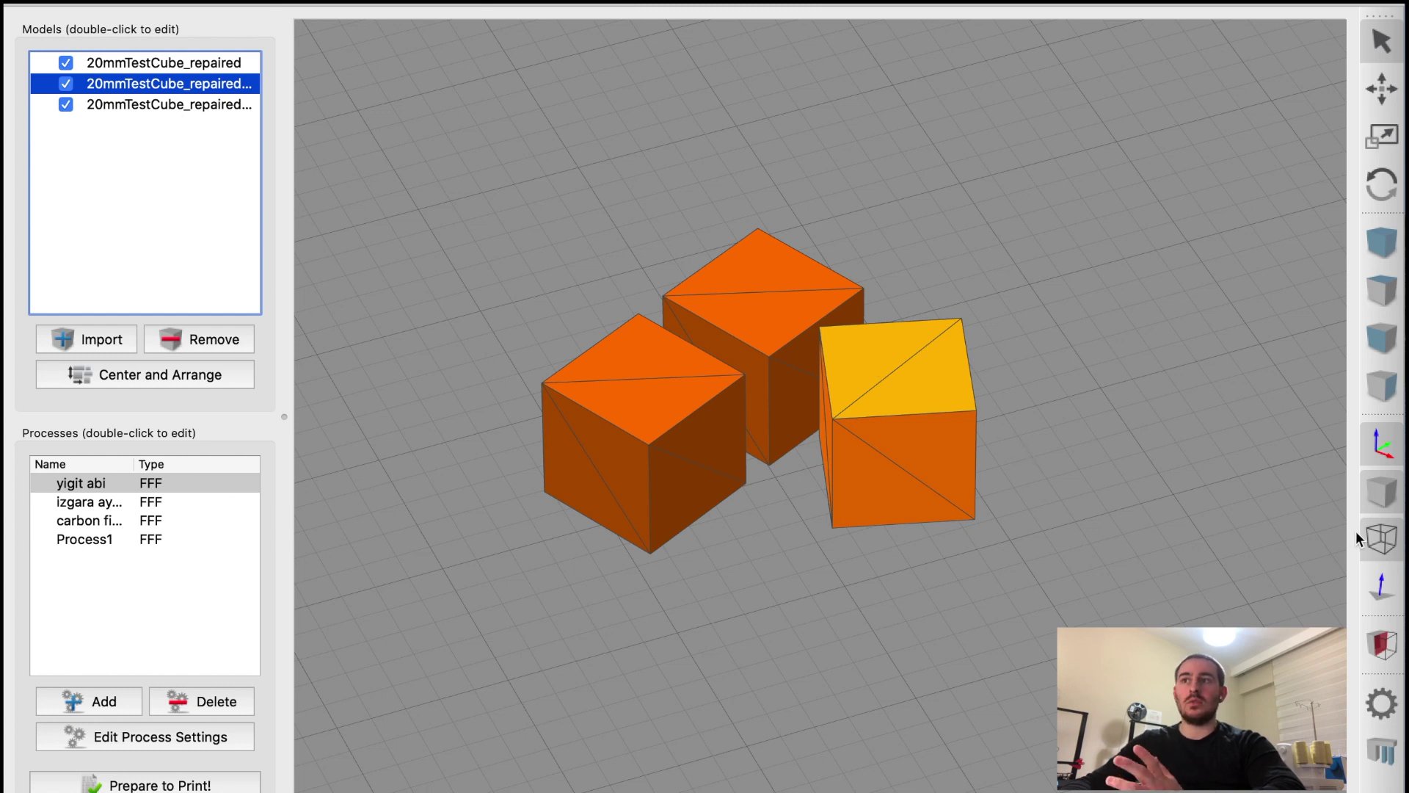
click(1381, 542)
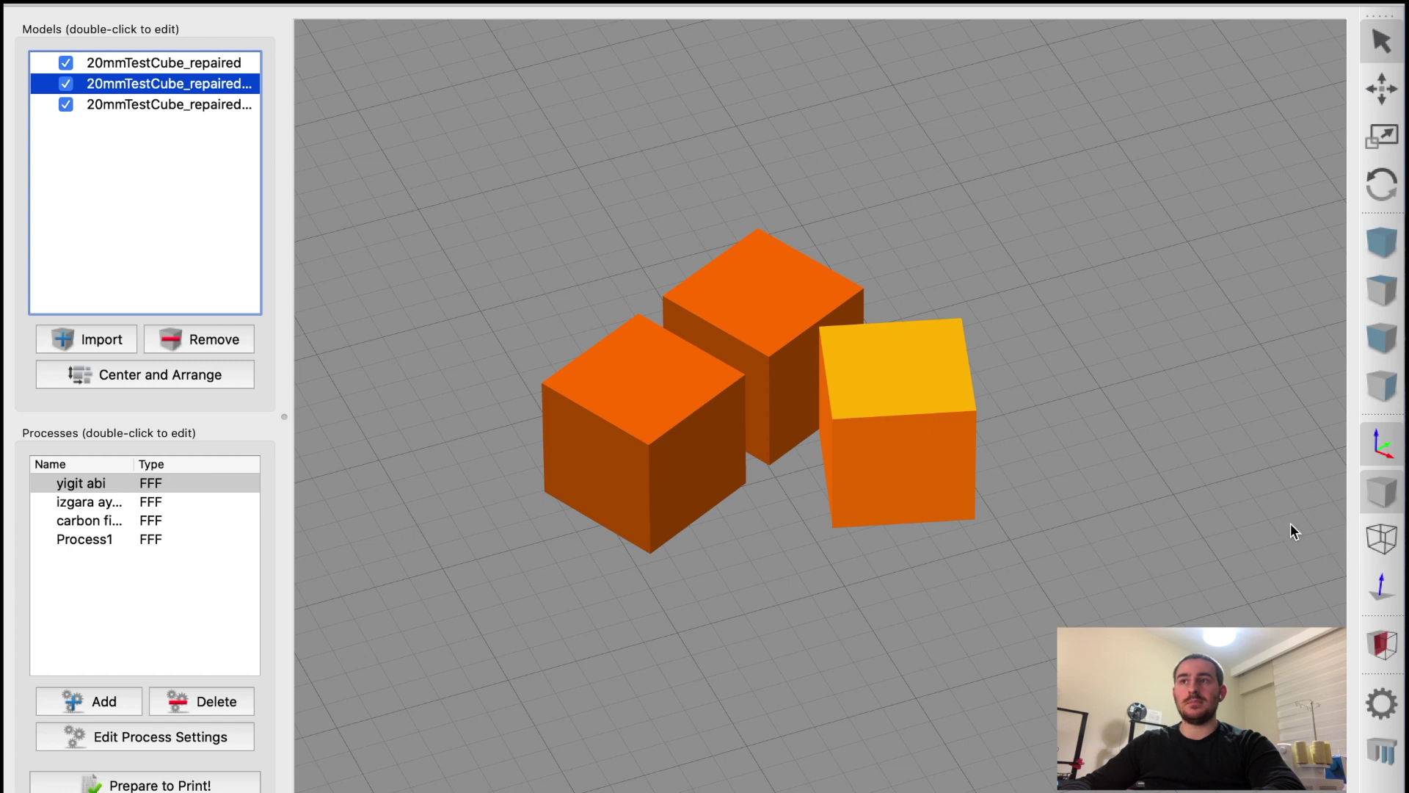
click(1387, 593)
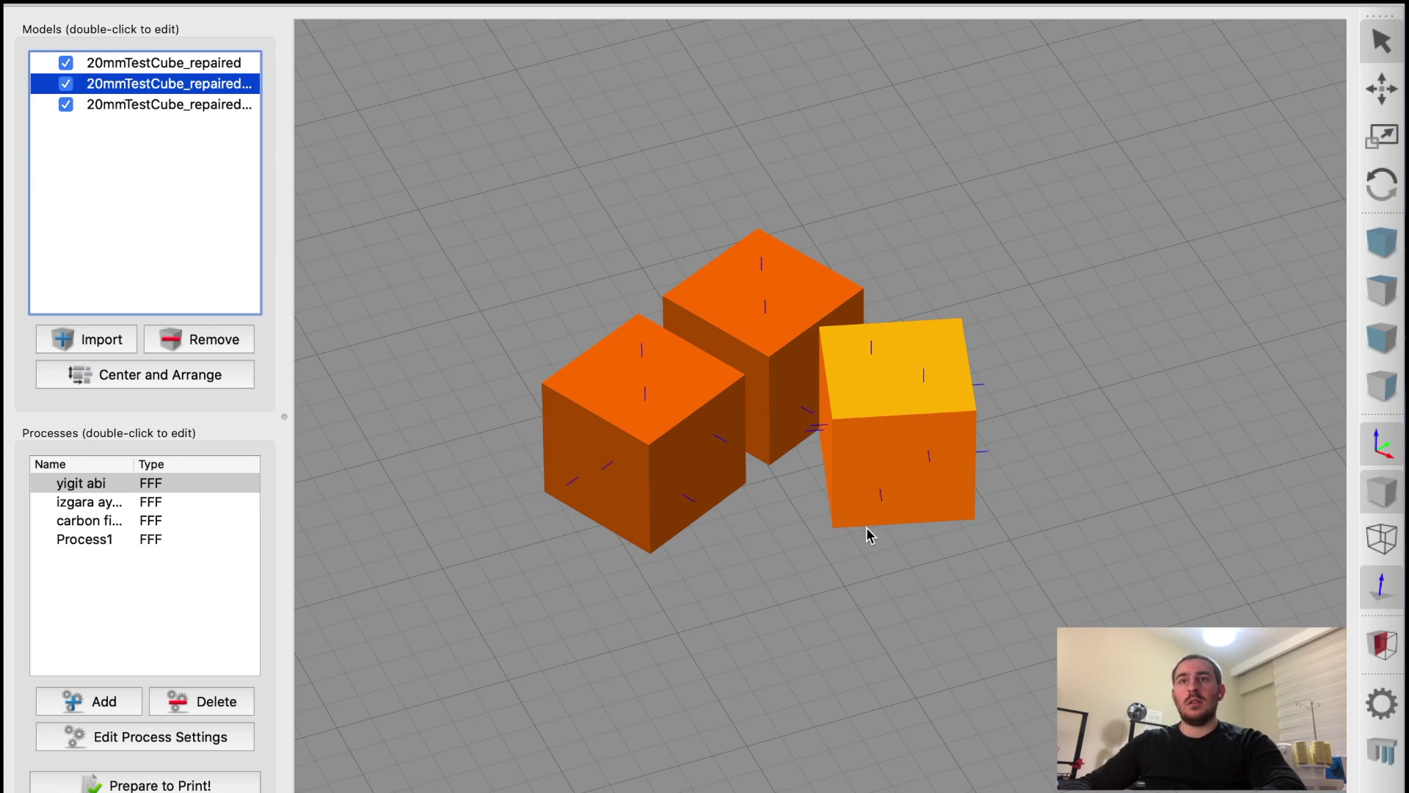
click(1387, 549)
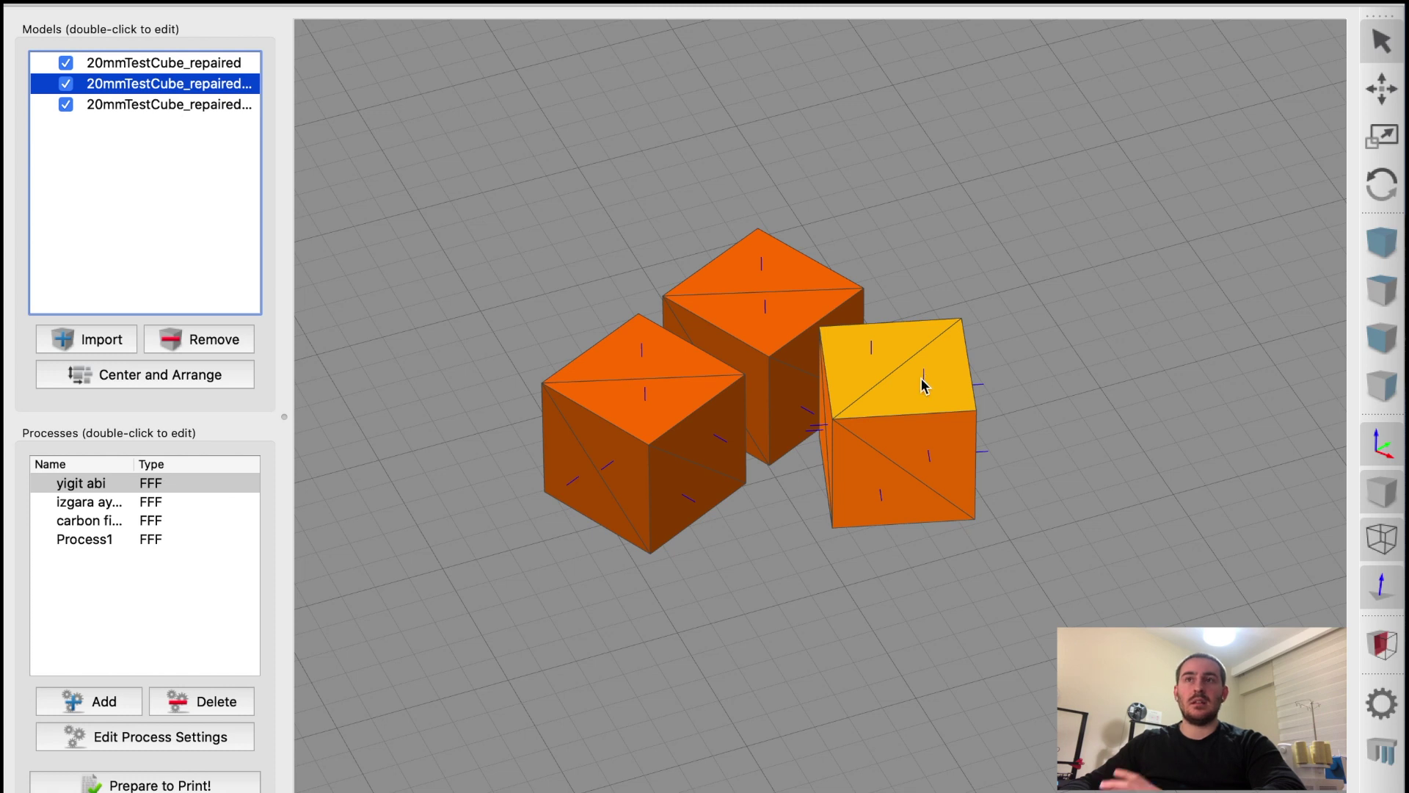
scroll(970, 440, up, 2)
scroll(972, 444, up, 2)
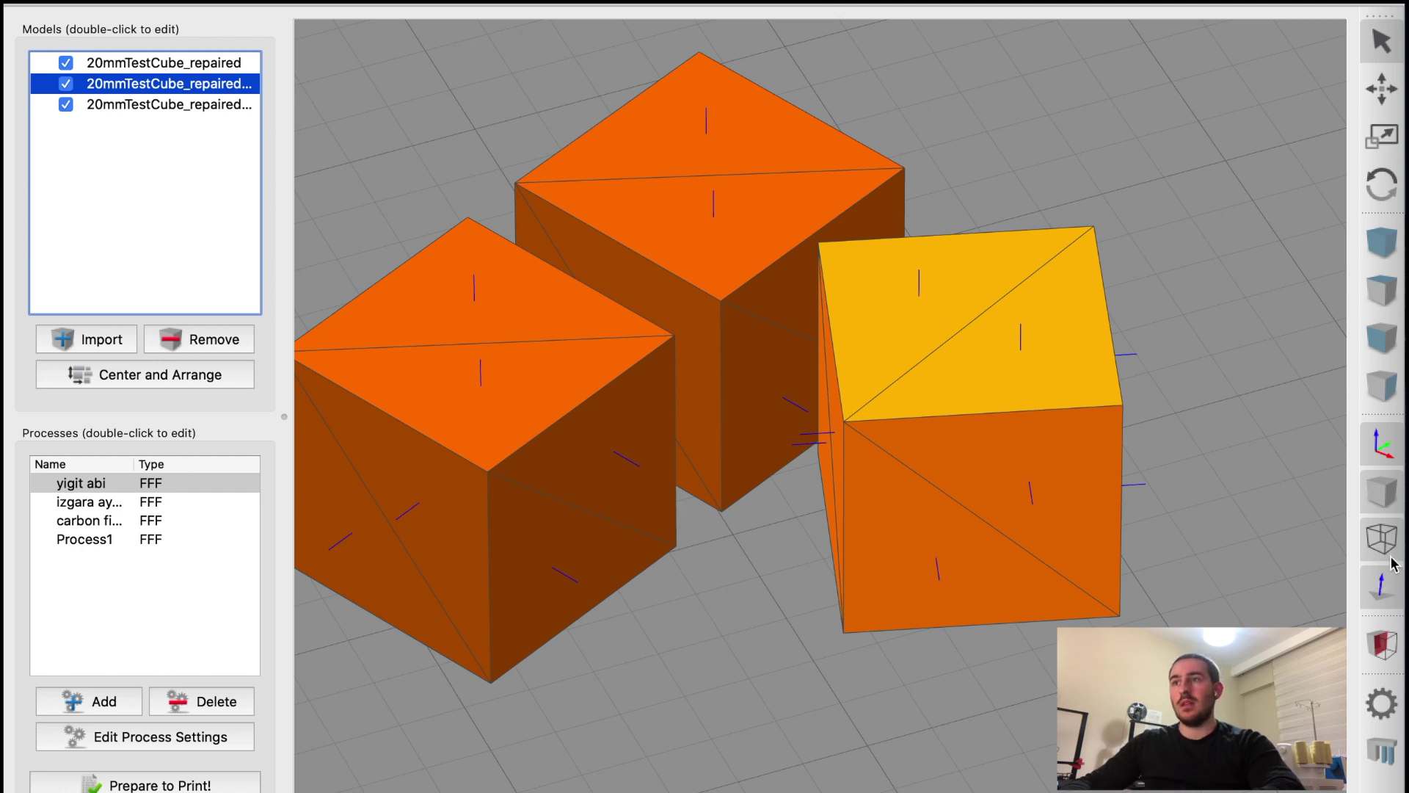
click(1383, 587)
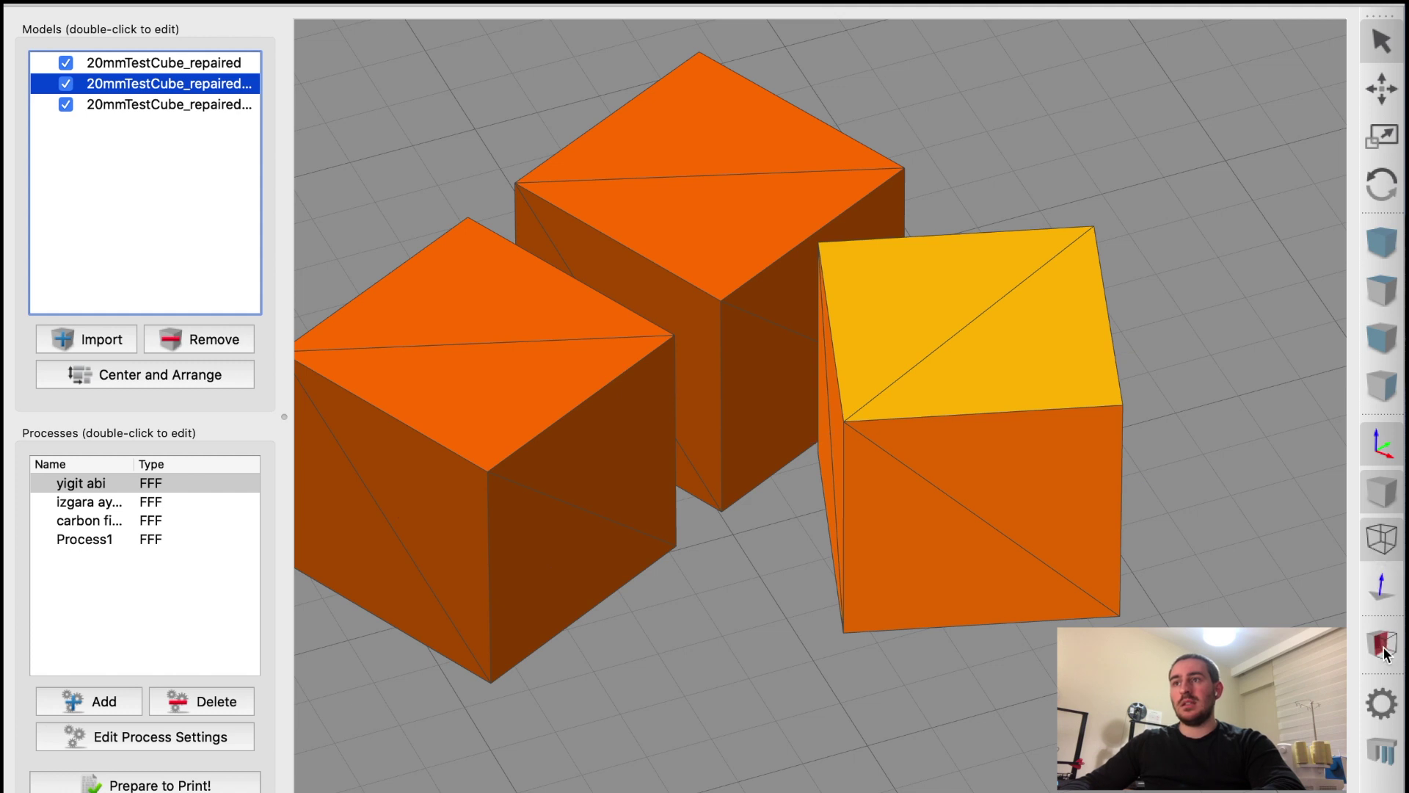
Step: Open the cross section view and cut the cubes along the Y-axis at 145,45 mm
click(1383, 646)
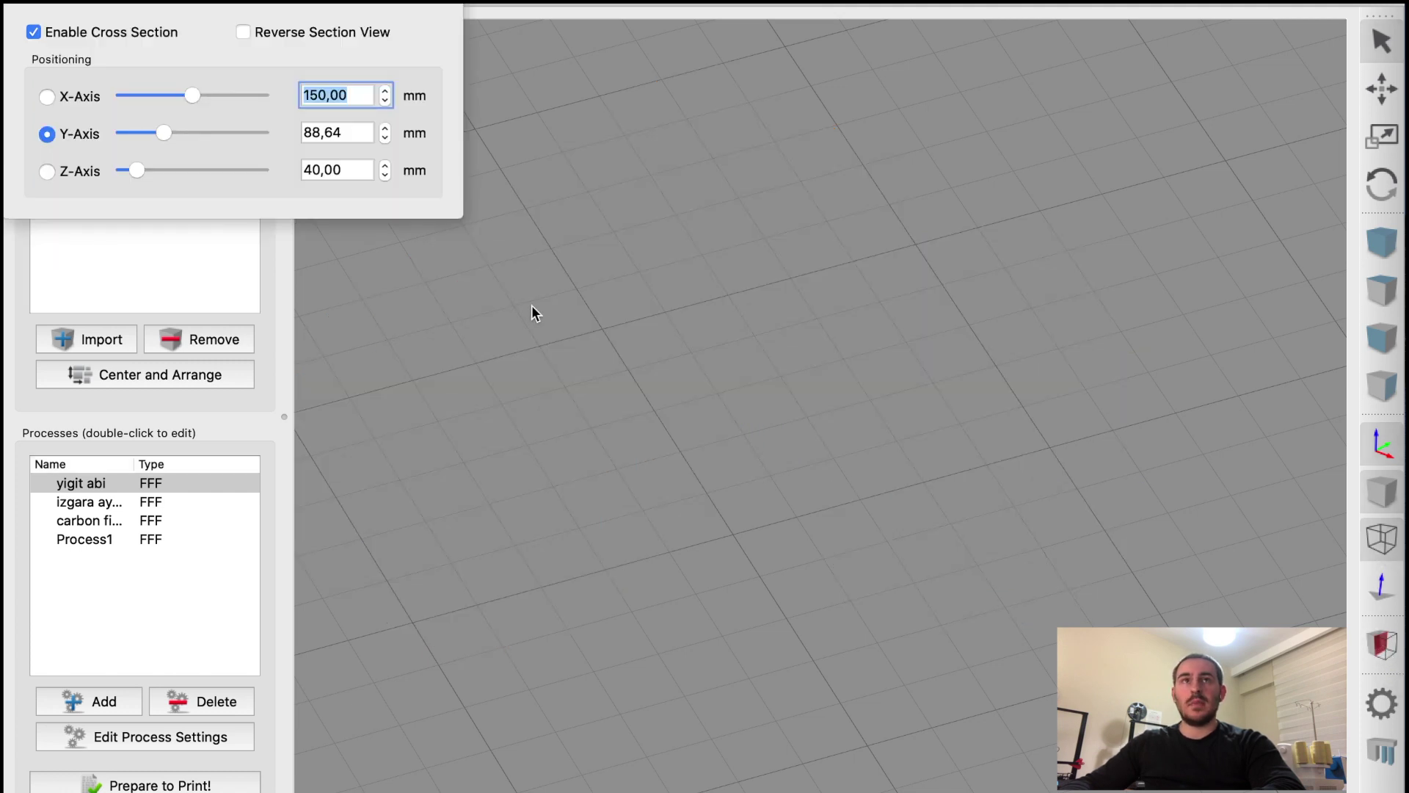
scroll(803, 420, down, 5)
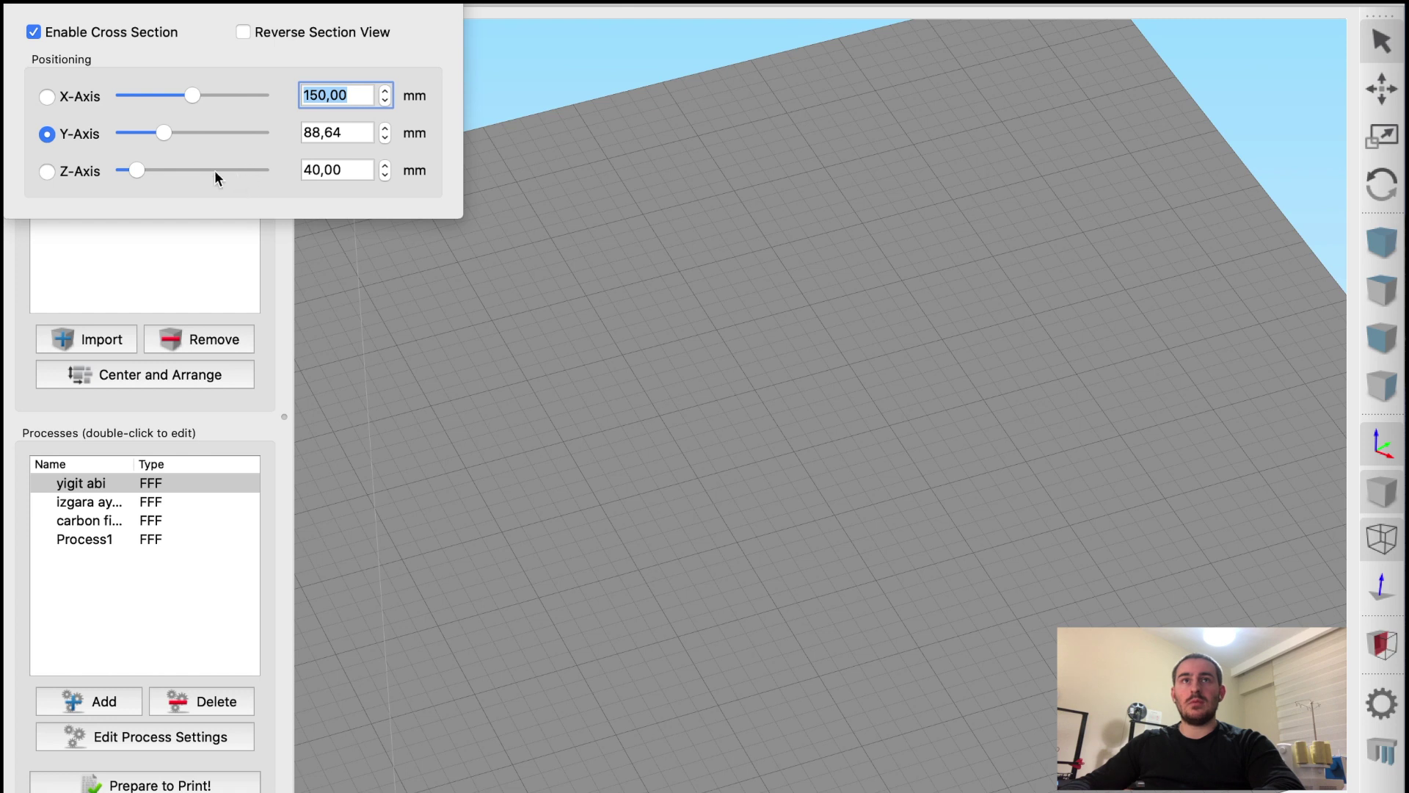
mouse_move(166, 134)
mouse_down()
mouse_move(211, 134)
mouse_move(190, 132)
mouse_up()
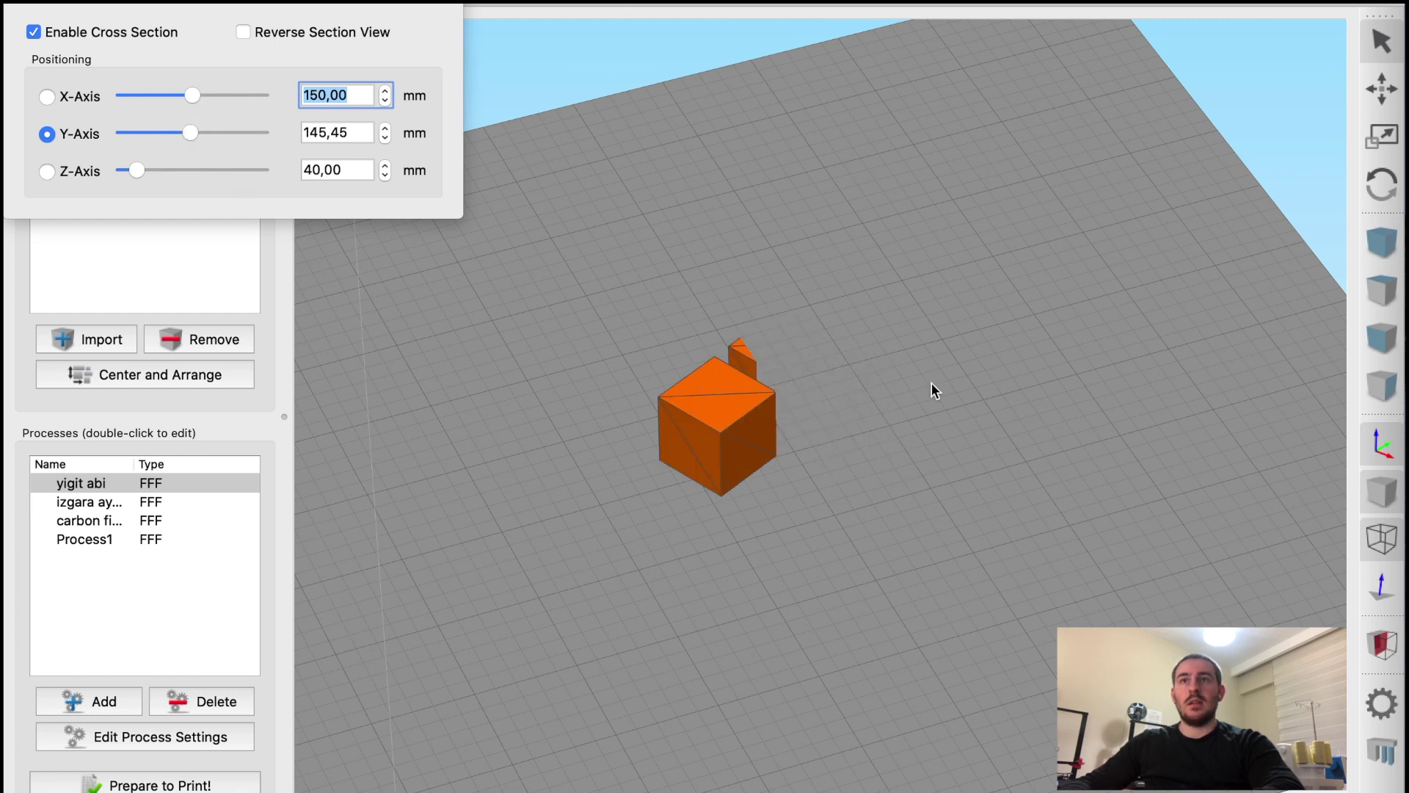
Step: Switch the cross section to the X-axis at 150,00 mm and examine the cut cubes
click(48, 97)
scroll(913, 544, up, 5)
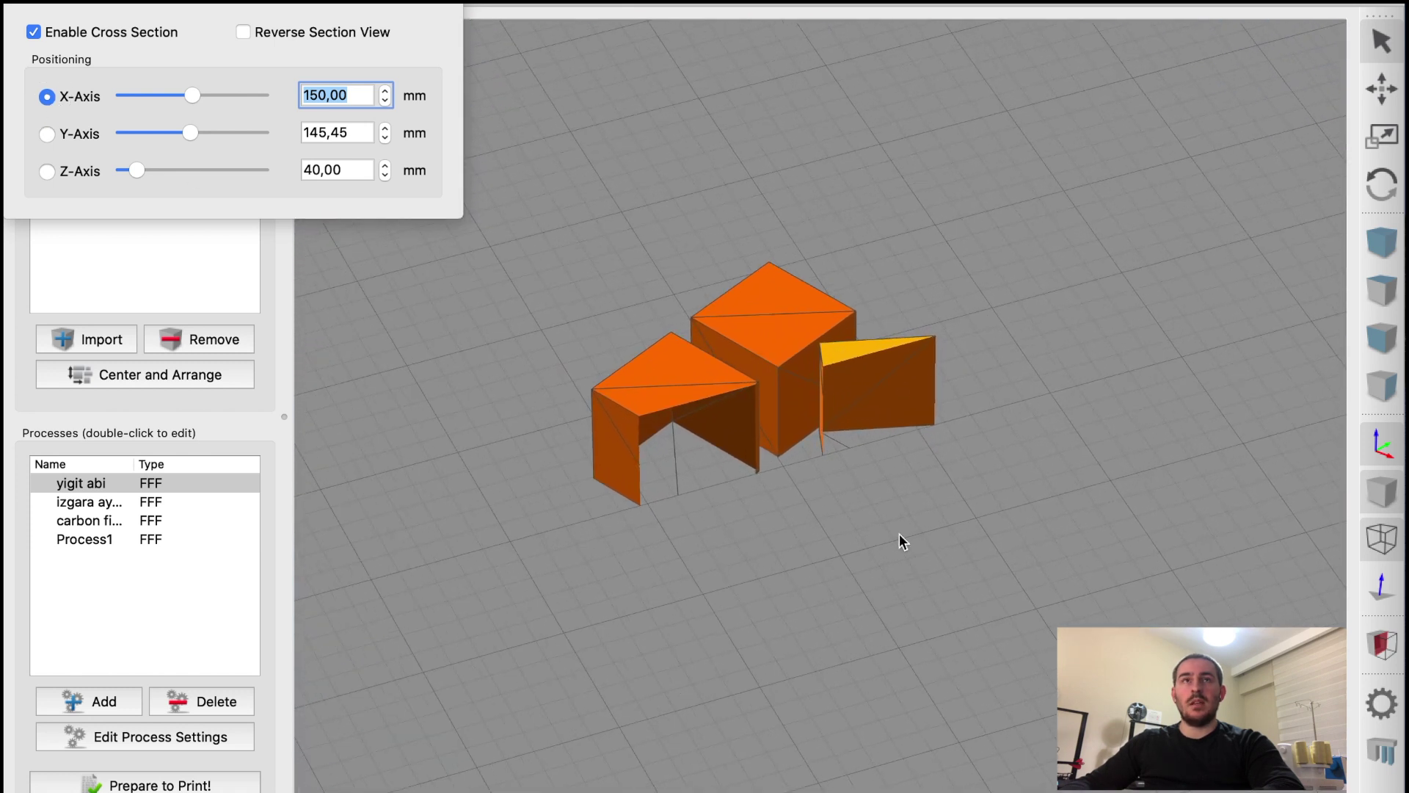
click(1390, 650)
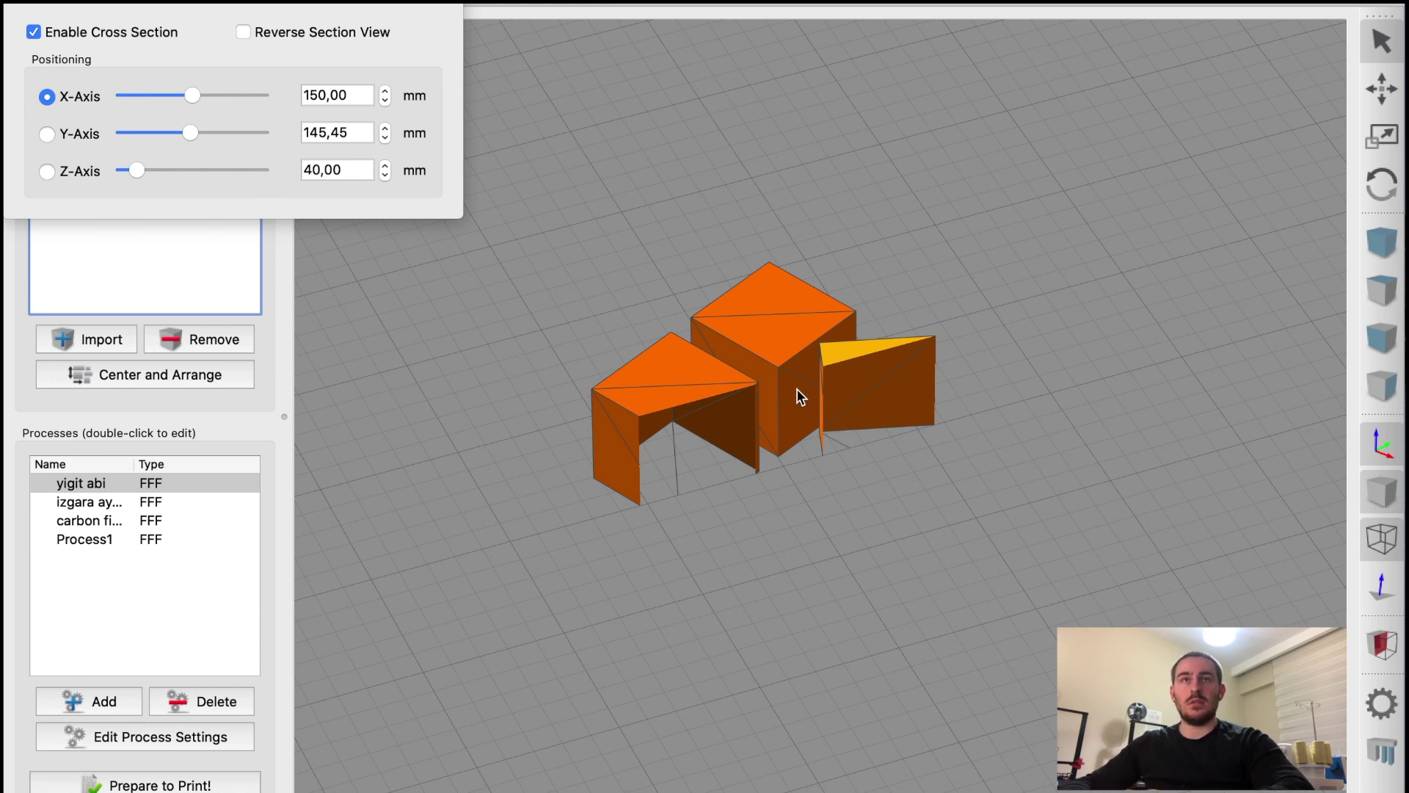
mouse_move(193, 95)
mouse_down()
mouse_move(214, 96)
mouse_move(194, 104)
mouse_up()
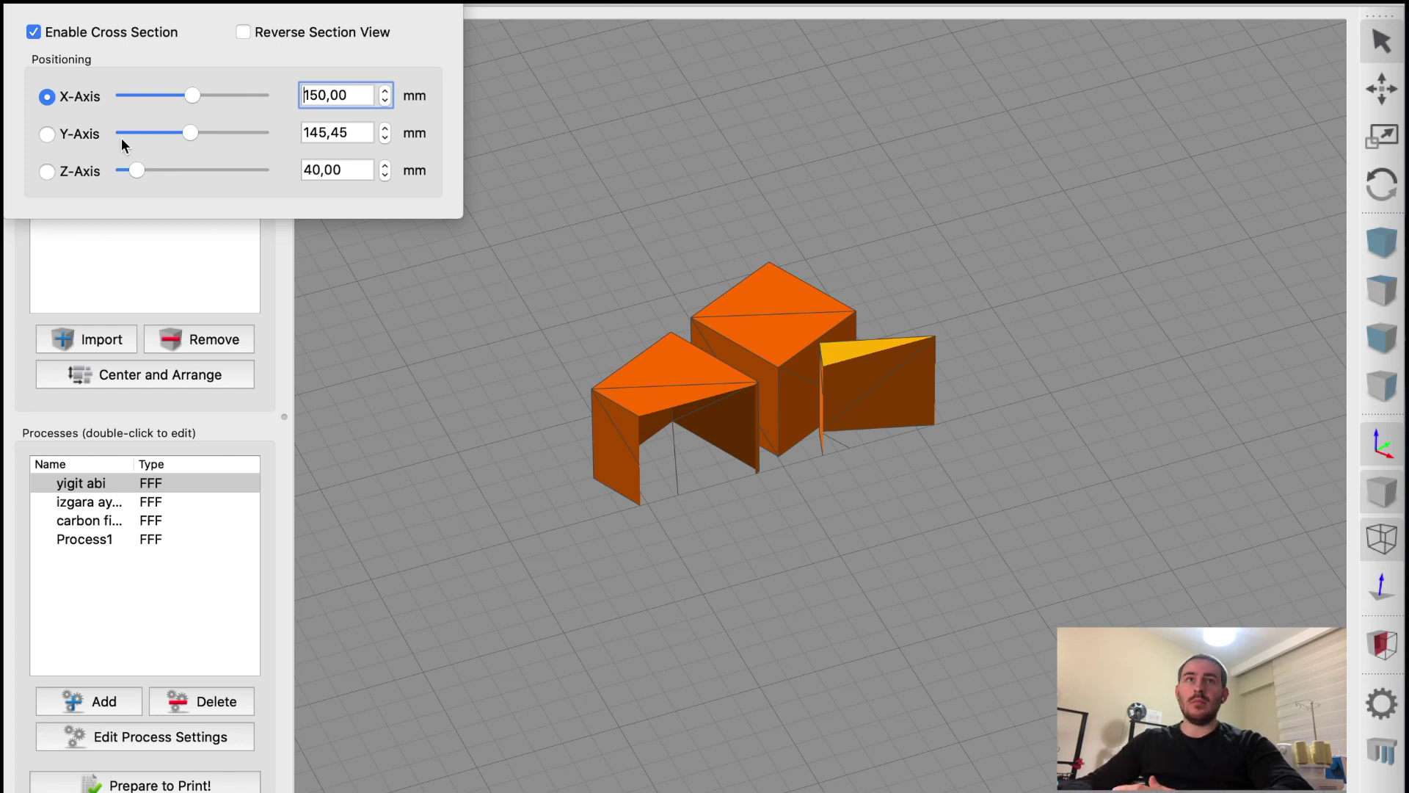
Step: Switch the cross section to the Z-axis at 6,06 mm and examine the cubes' horizontal section
click(46, 172)
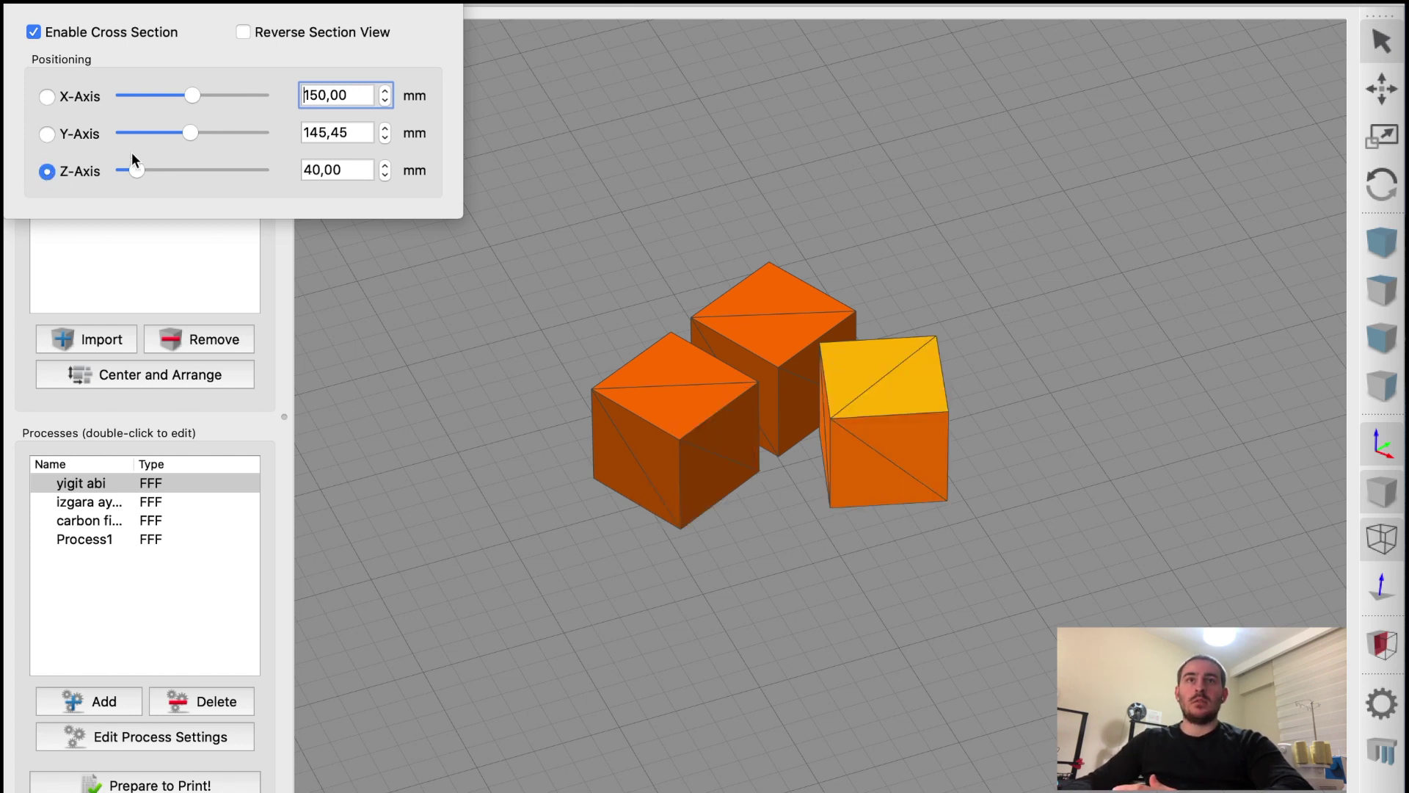
drag(141, 173, 130, 174)
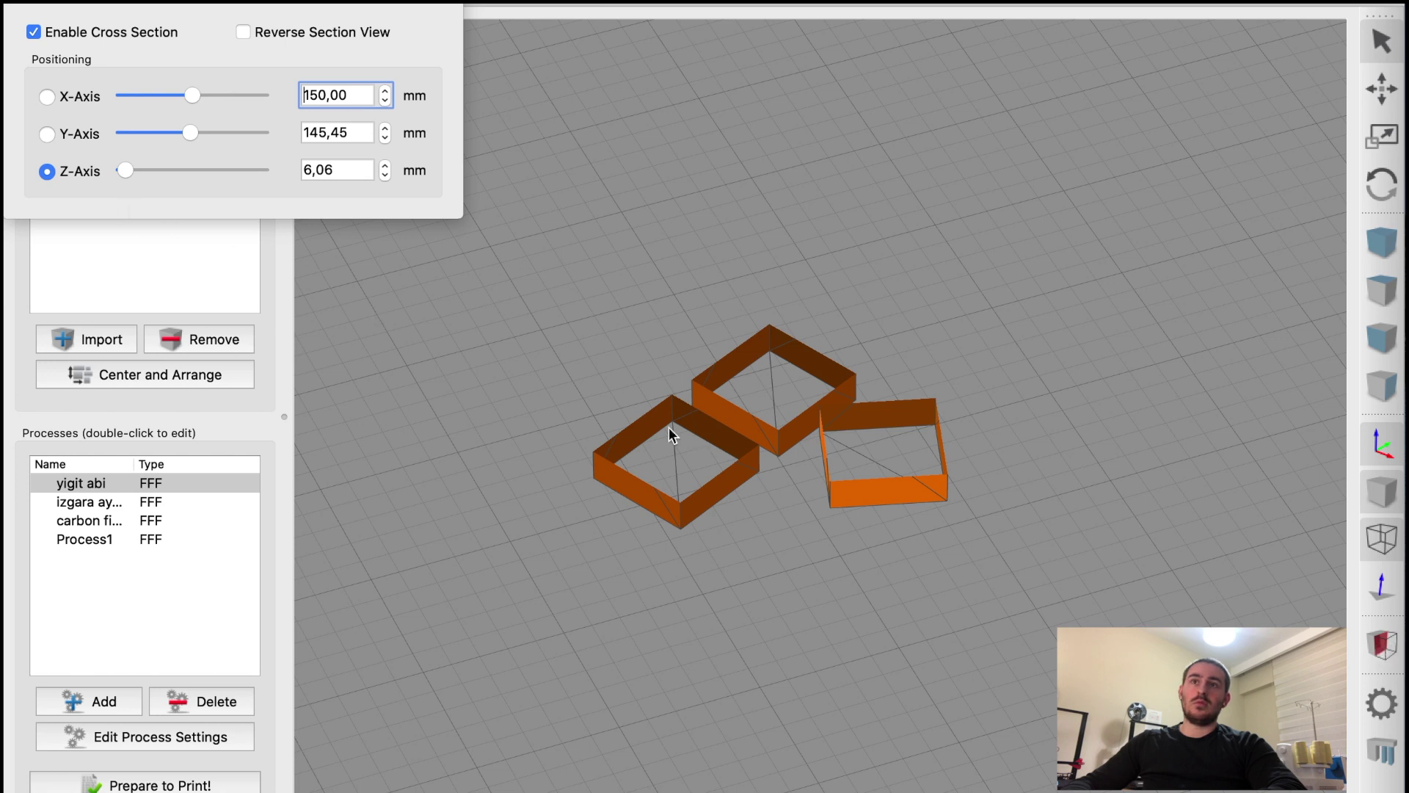
drag(126, 174, 125, 172)
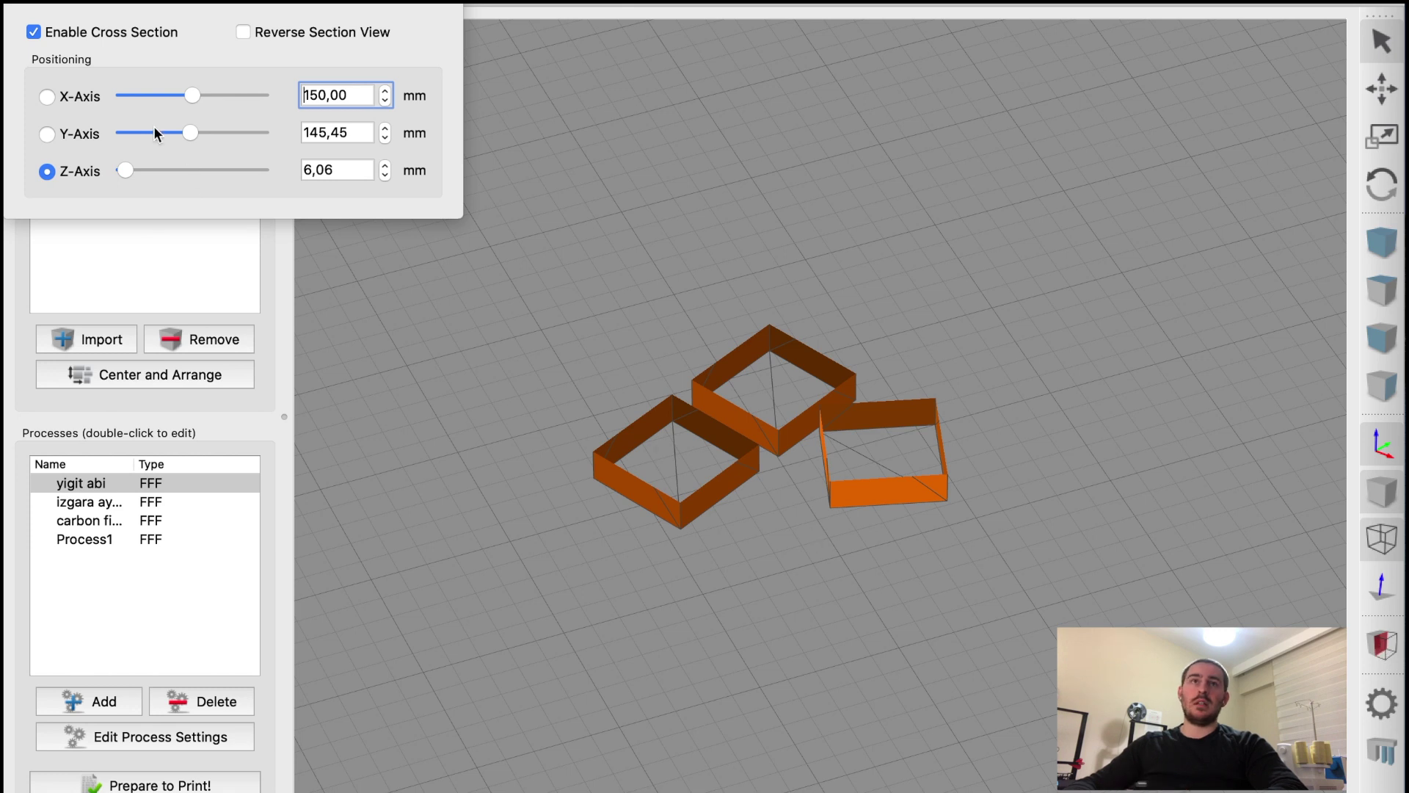
click(973, 558)
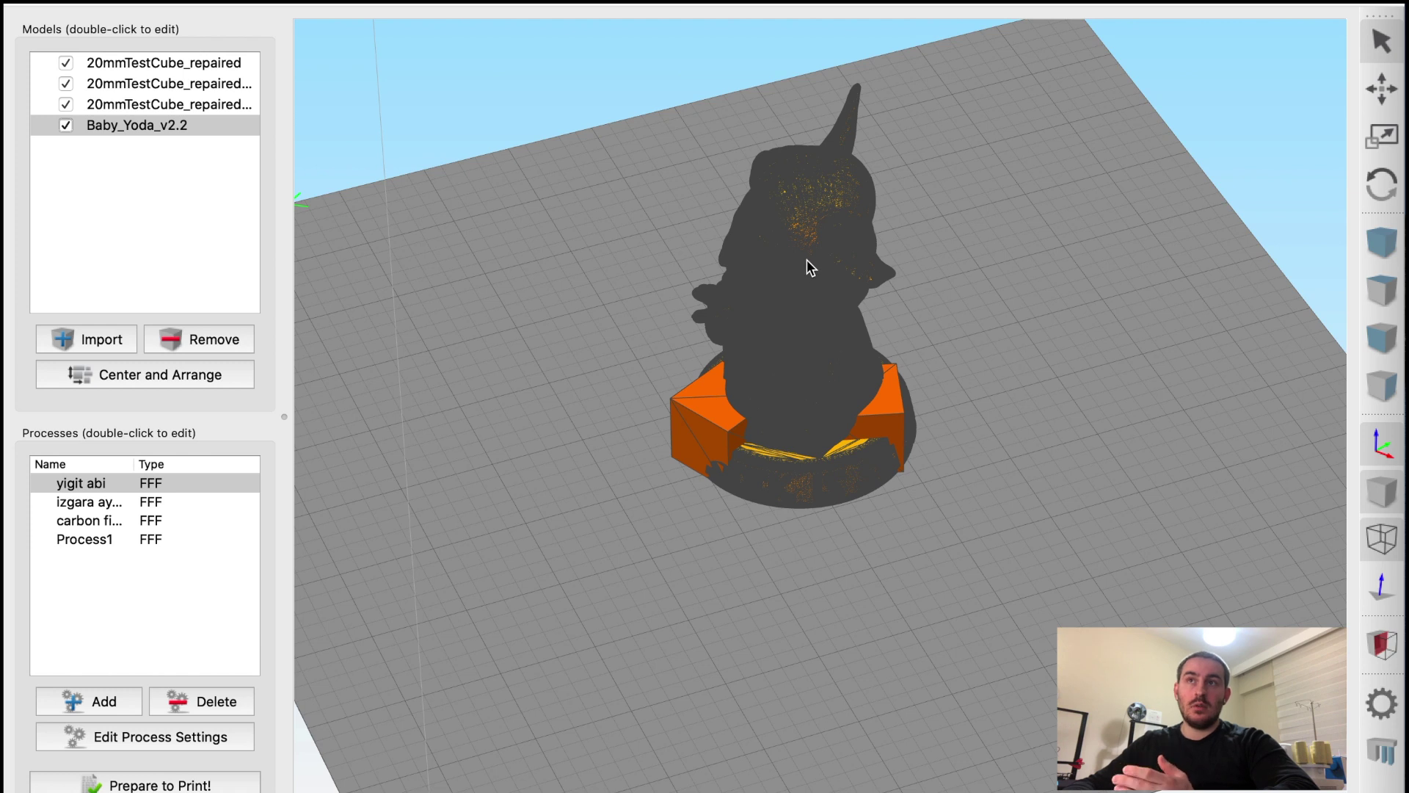
Step: Examine the Baby_Yoda_v2.2 mesh triangles up close, then turn off the wireframe display
scroll(804, 298, up, 10)
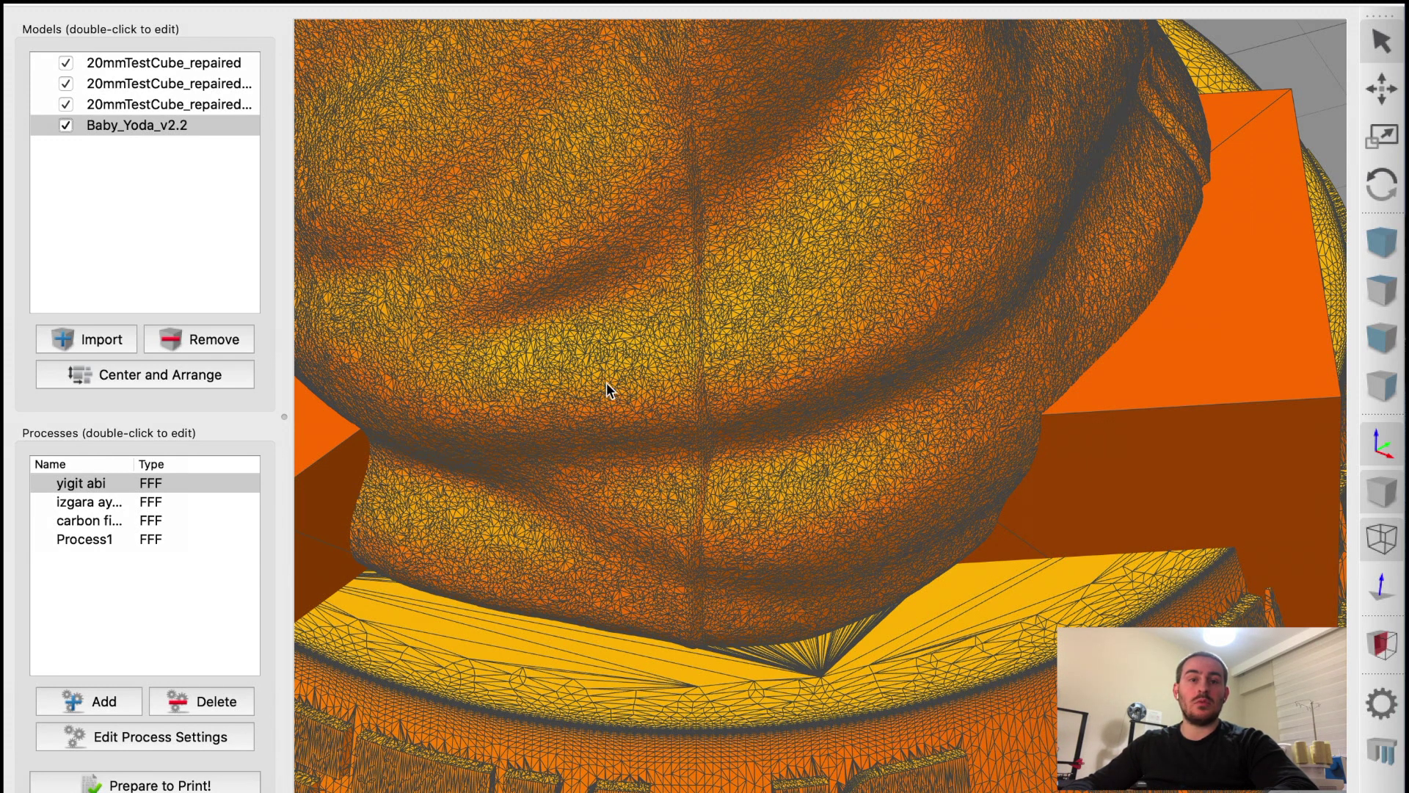
click(1381, 539)
scroll(847, 557, down, 10)
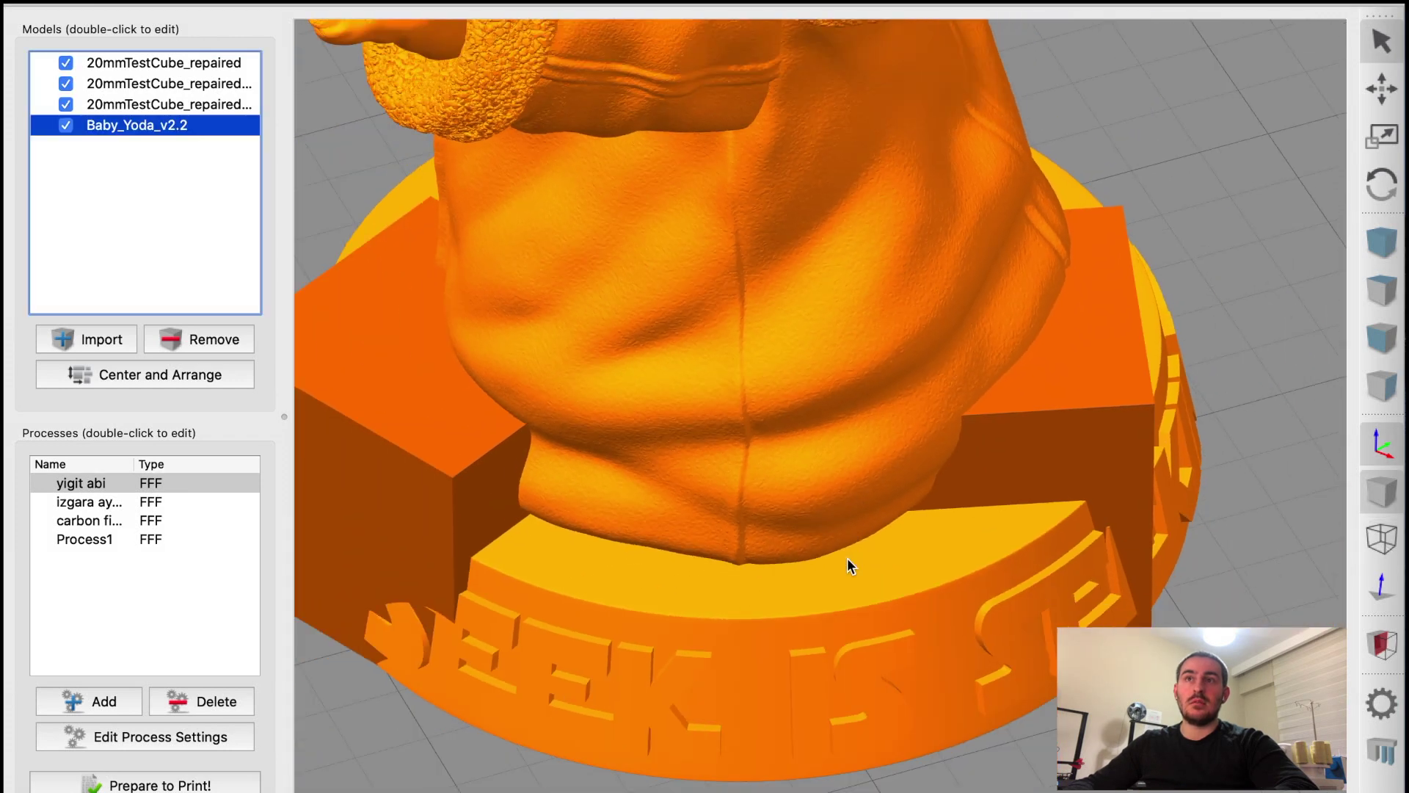
drag(1179, 581, 1101, 544)
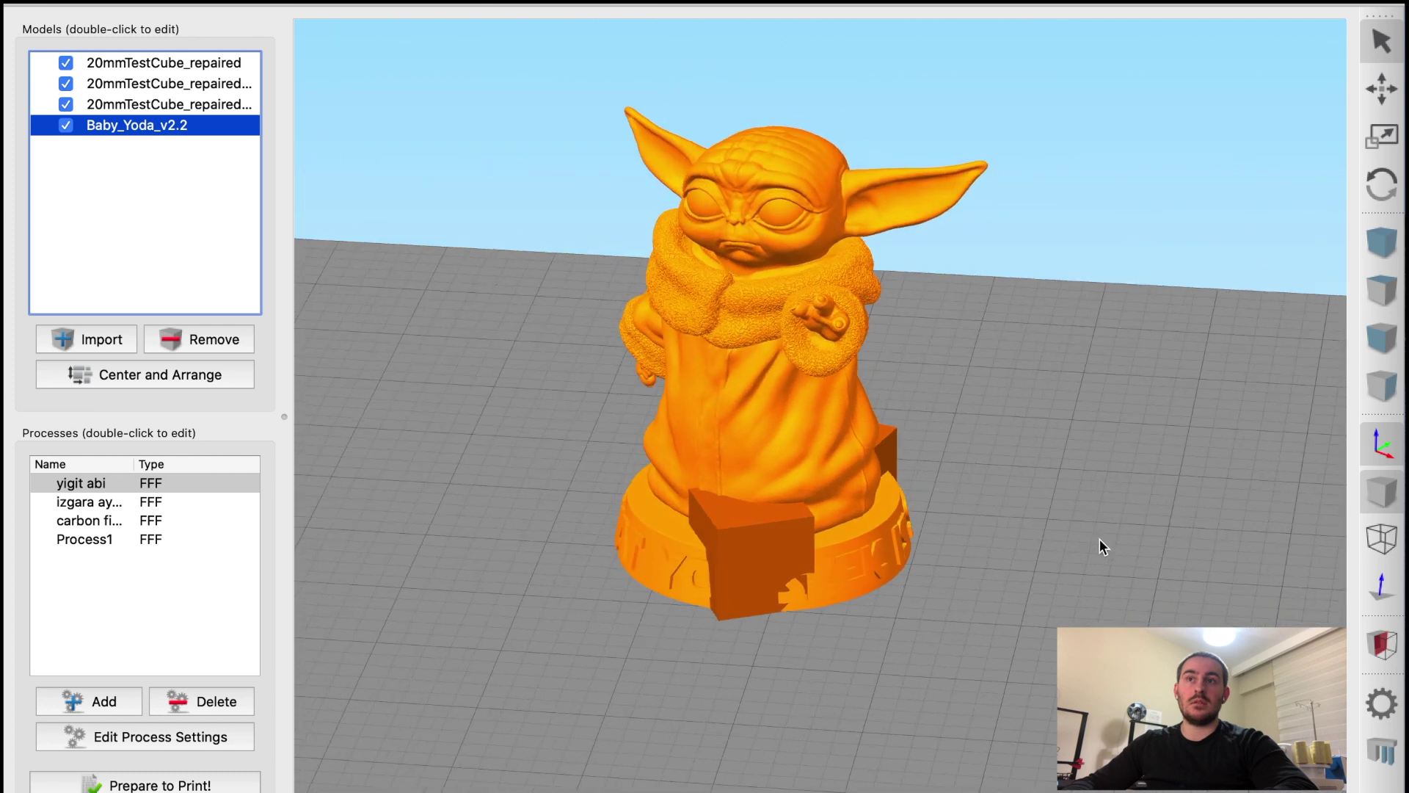
Step: Delete the three 20mm test cubes, keeping only the Baby_Yoda_v2.2 model on the bed
click(727, 560)
key(Delete)
key(Delete)
key(Delete)
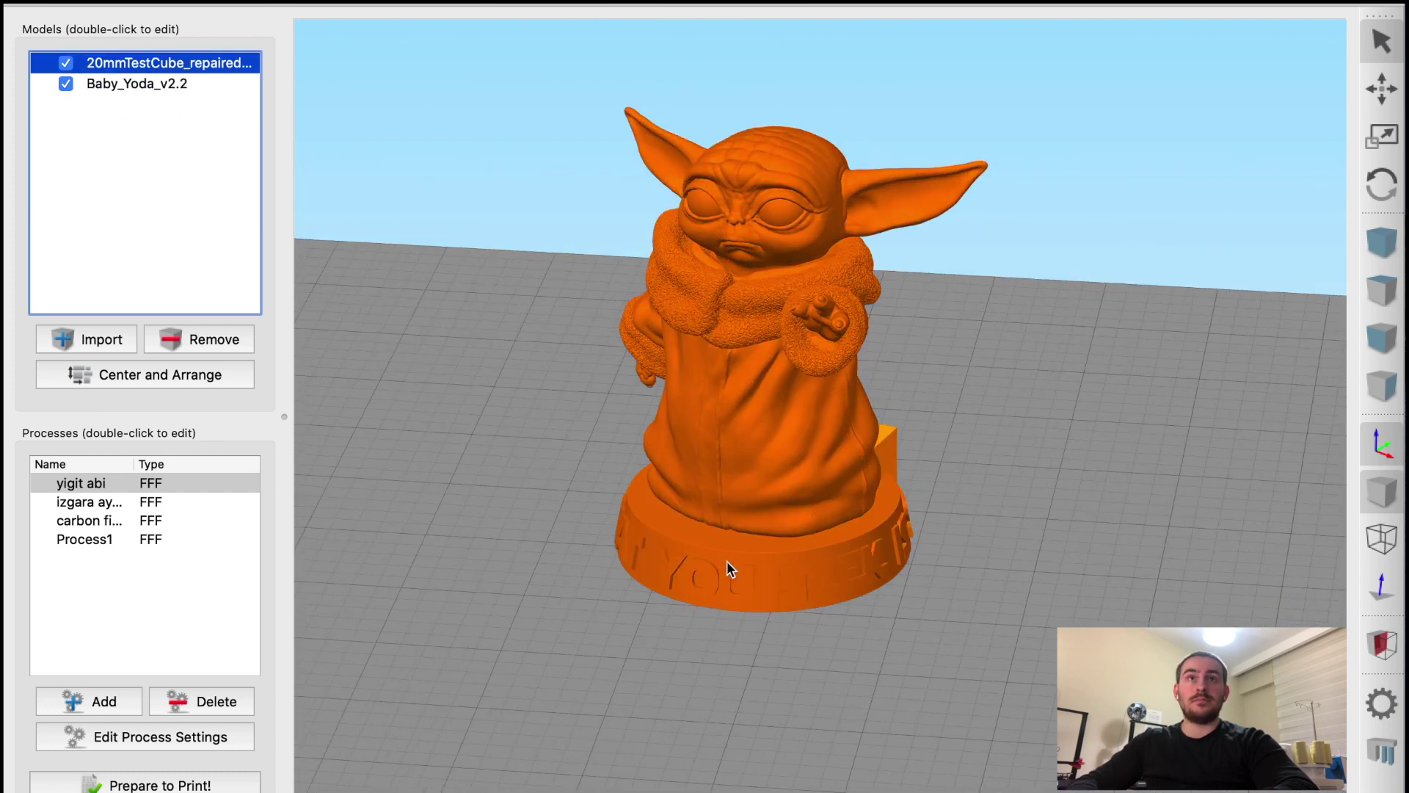
drag(714, 654, 856, 622)
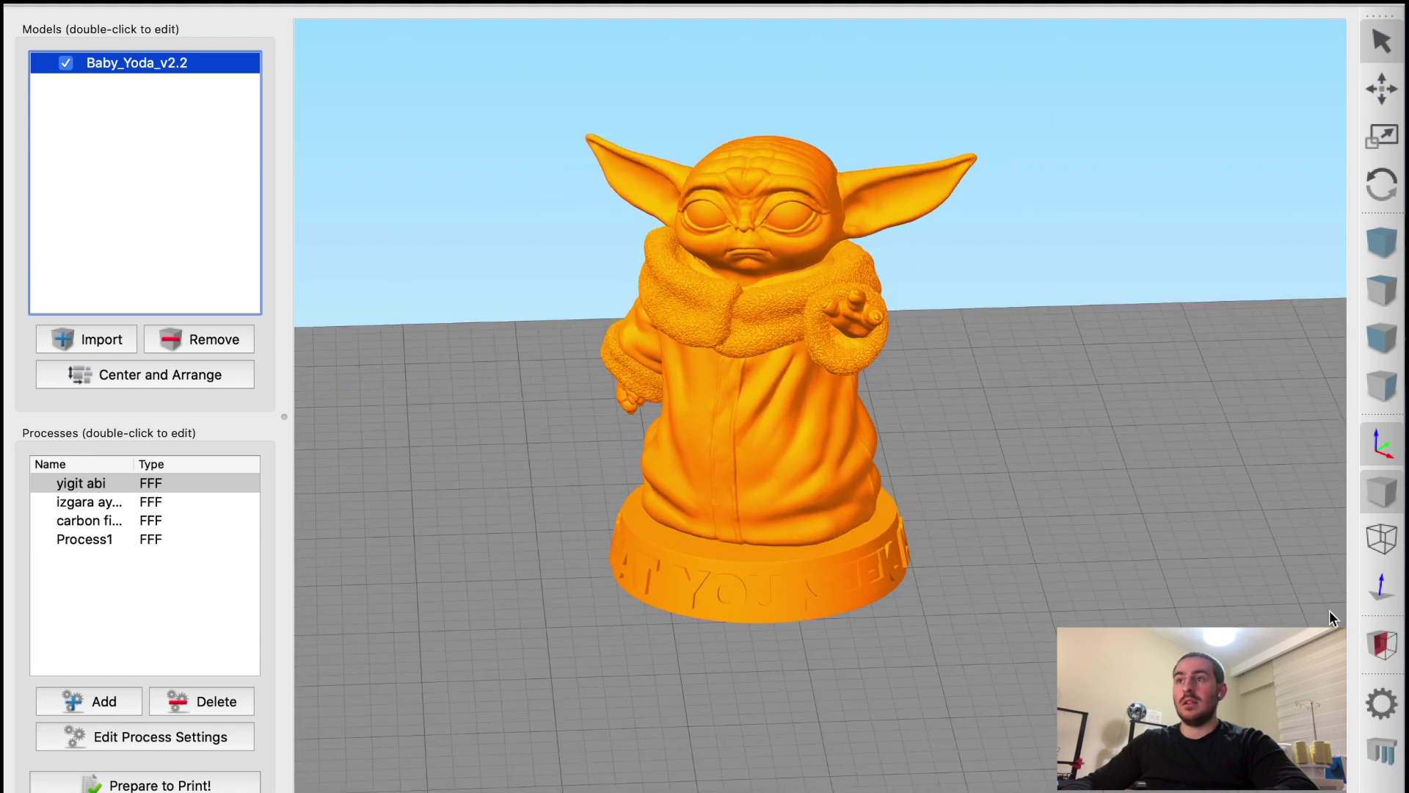
Step: Toggle the wireframe on and off to compare the figure's robe and lettered base with and without triangles
scroll(821, 431, up, 3)
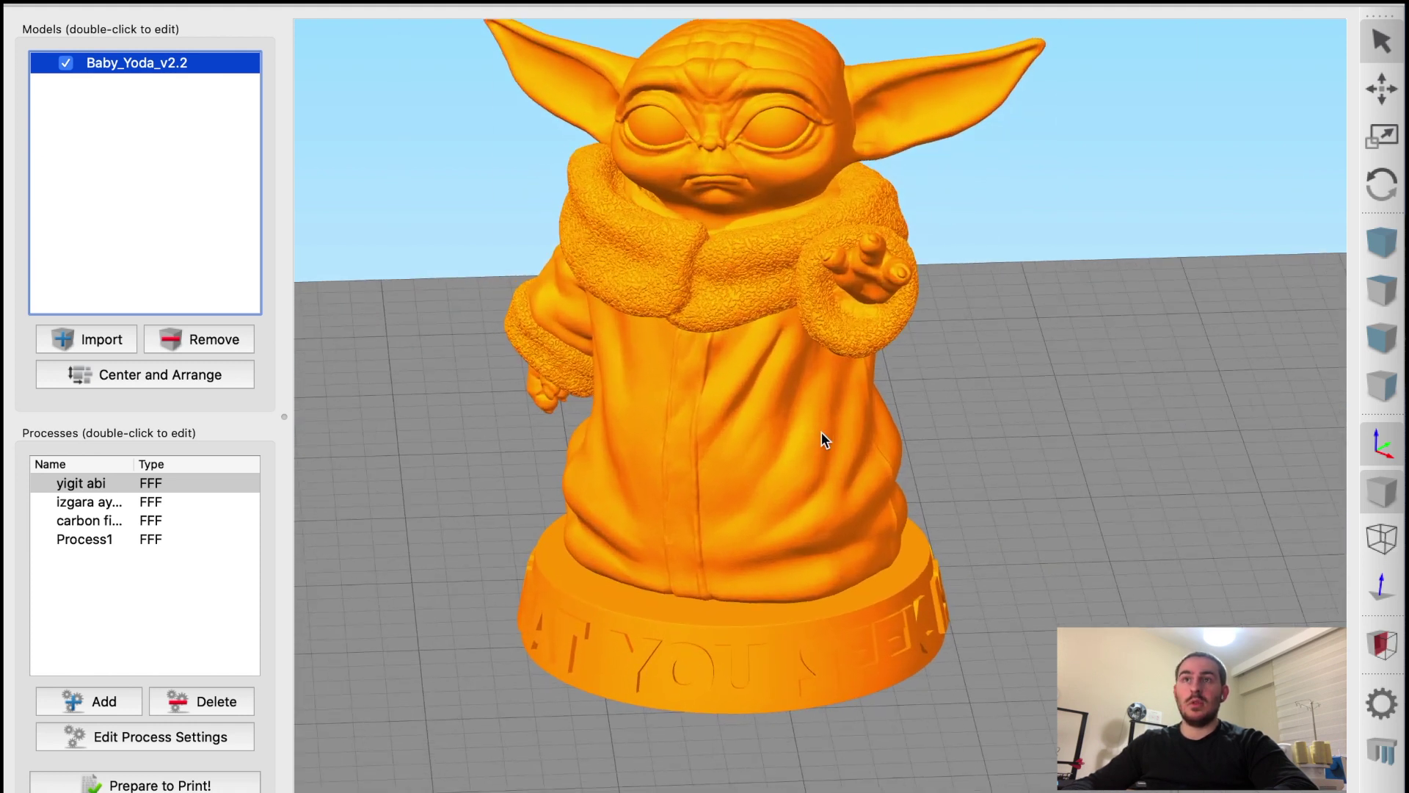
scroll(821, 432, up, 2)
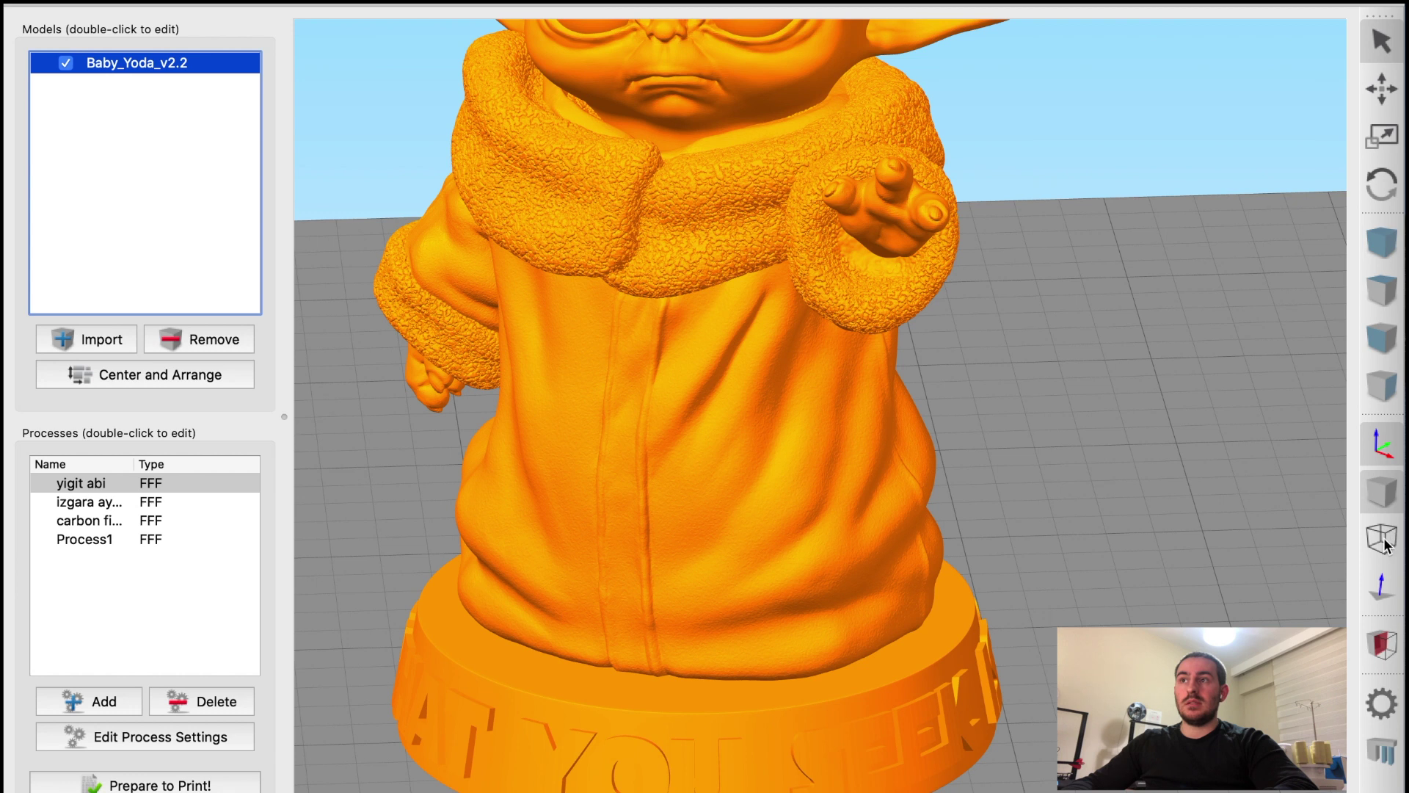
click(1382, 540)
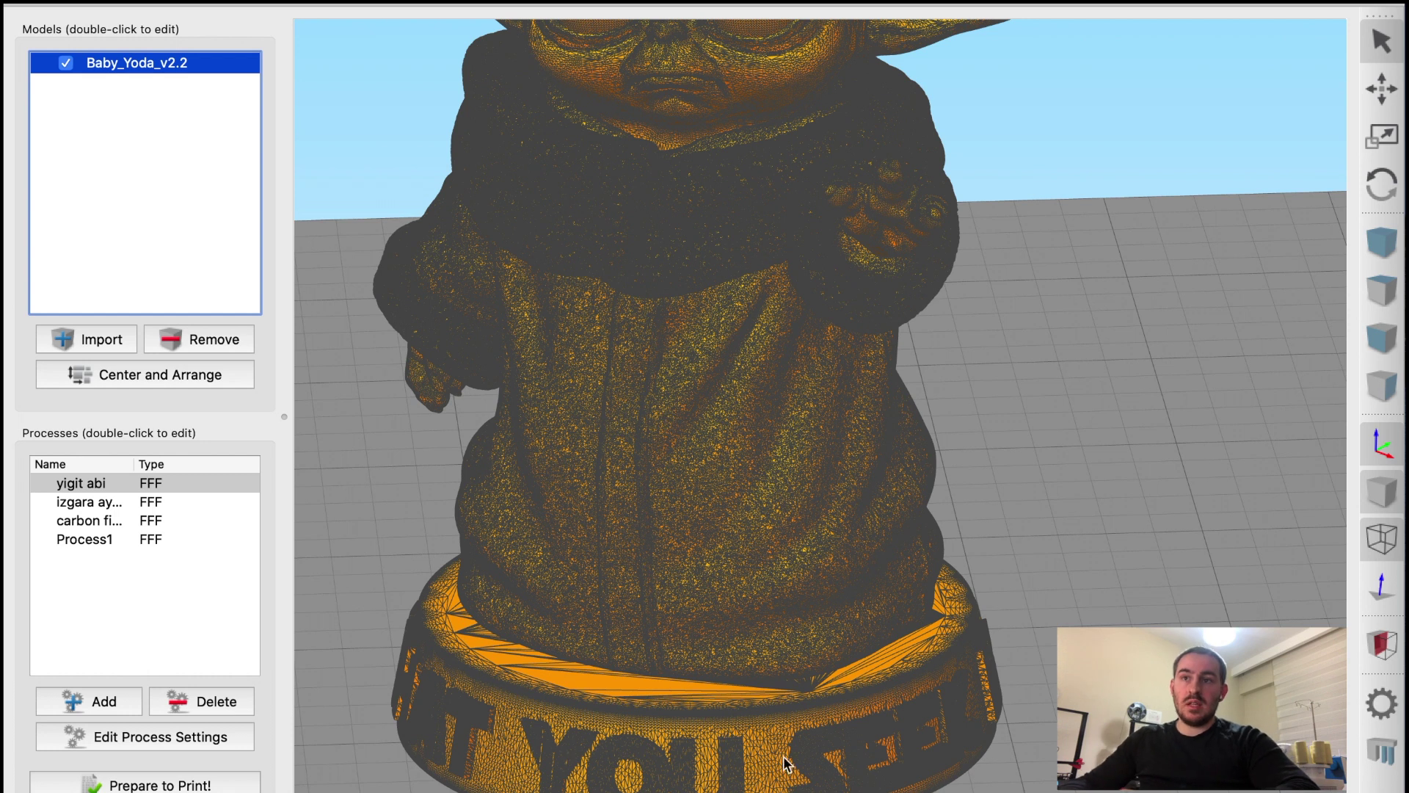
drag(650, 638, 693, 472)
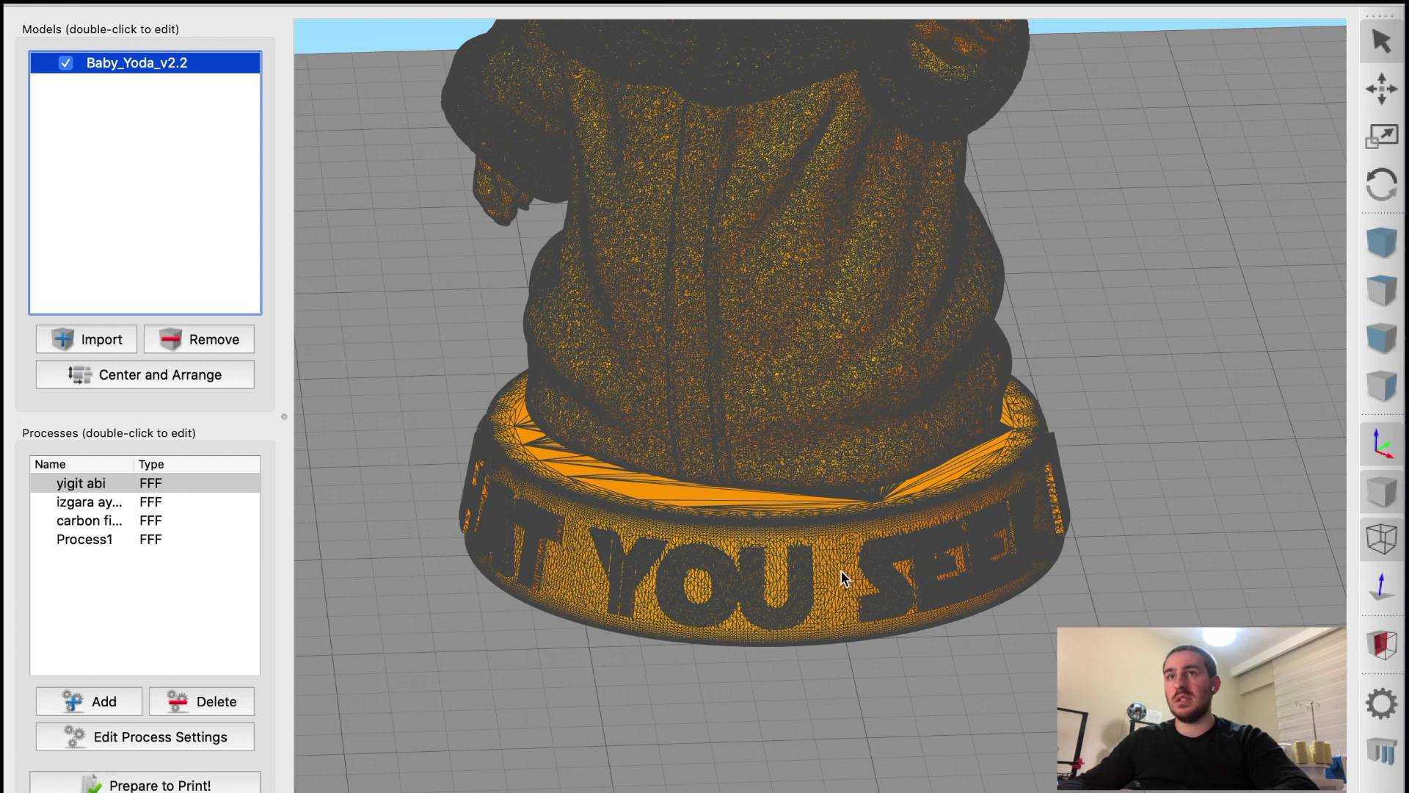
click(1386, 547)
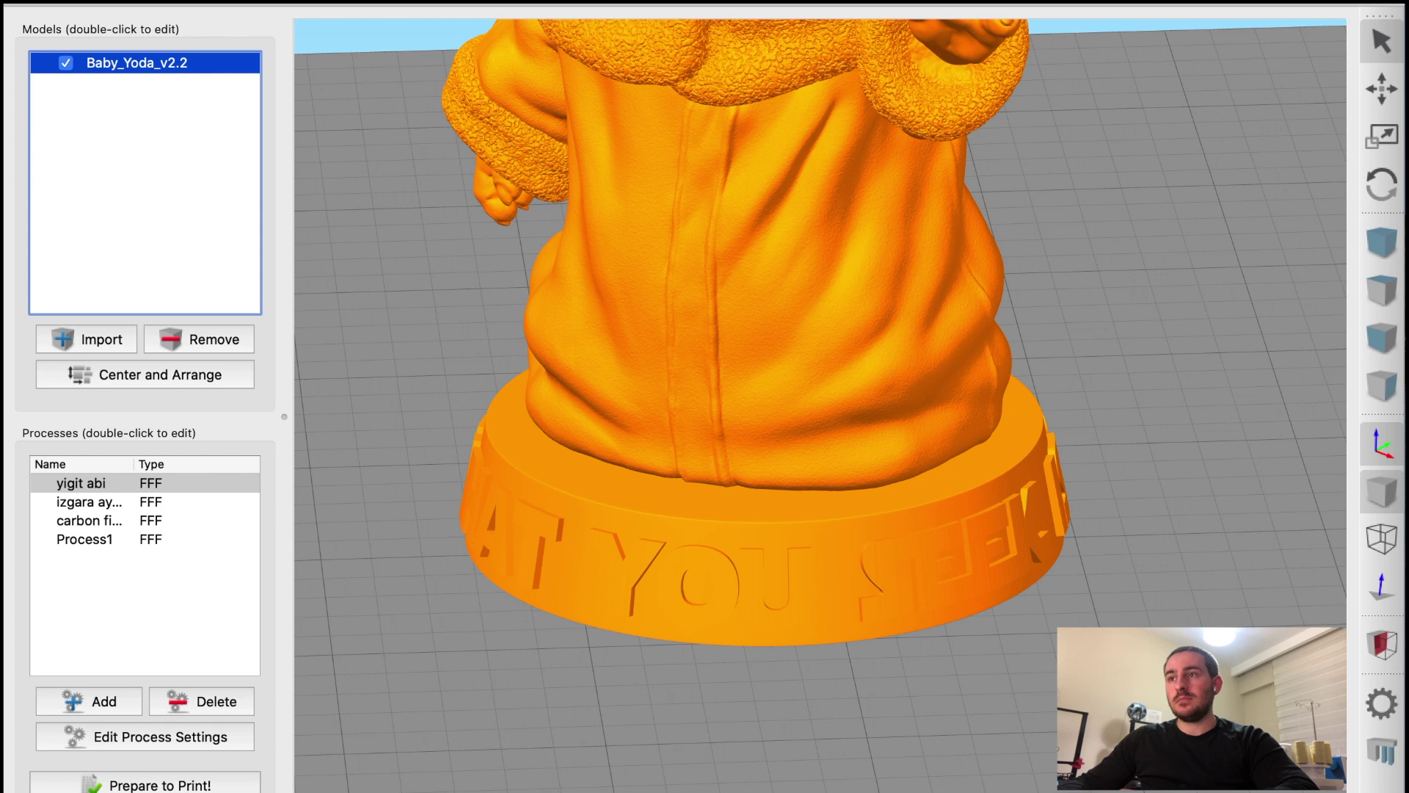
Step: Open support generation for the Baby Yoda figure, review the support types and keep Normal
scroll(821, 405, down, 5)
right_drag(1036, 498, 978, 645)
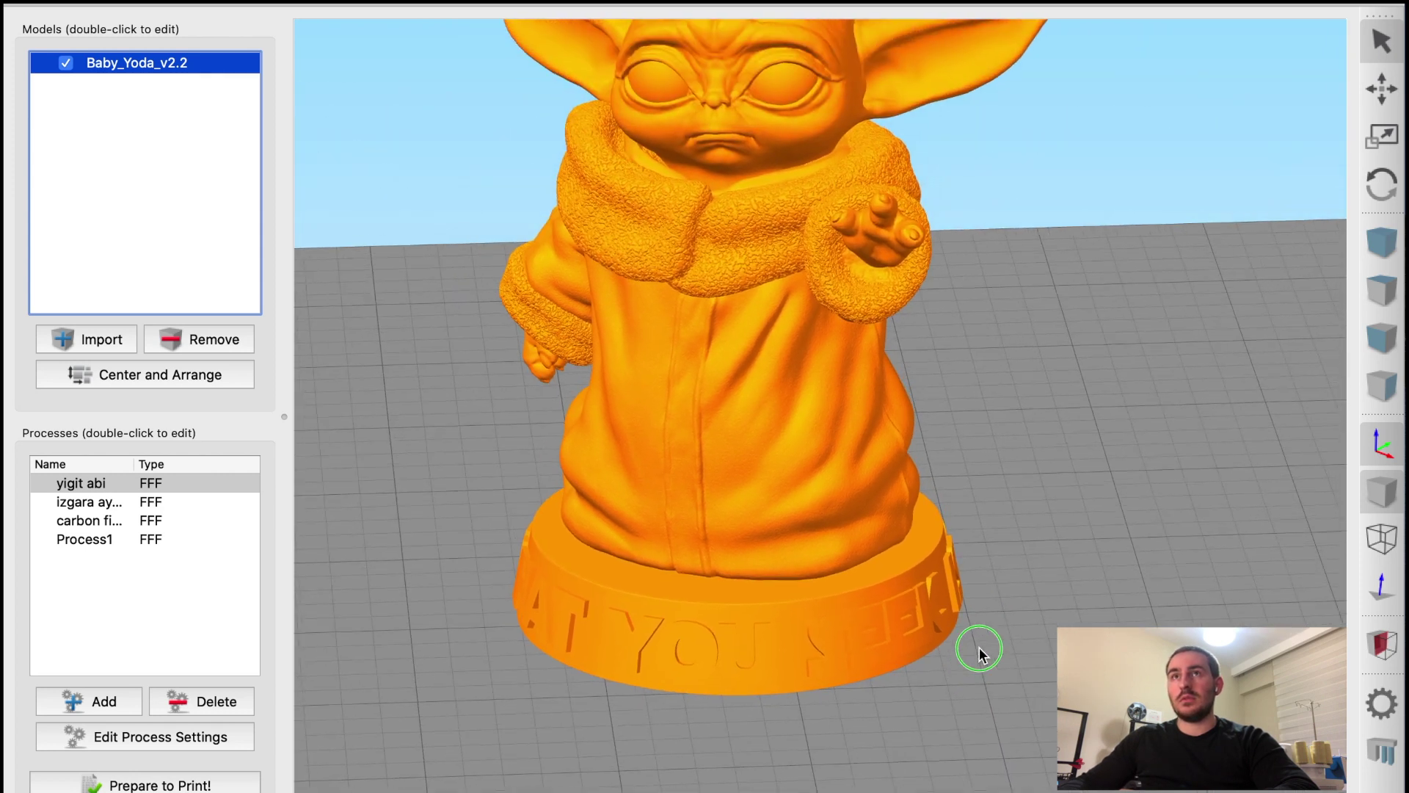
scroll(1034, 549, down, 3)
right_drag(1033, 547, 1012, 660)
click(1386, 753)
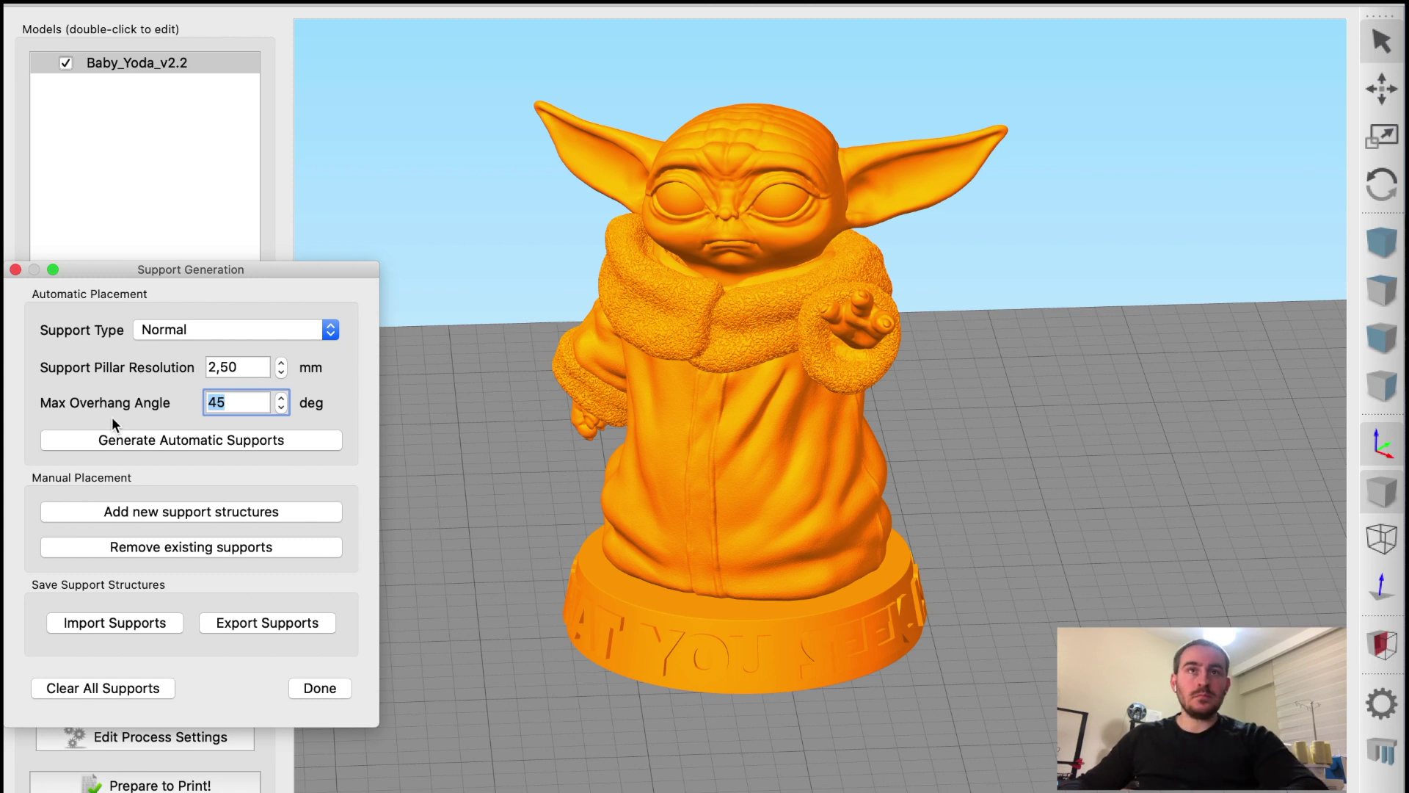
click(217, 335)
click(210, 330)
click(208, 329)
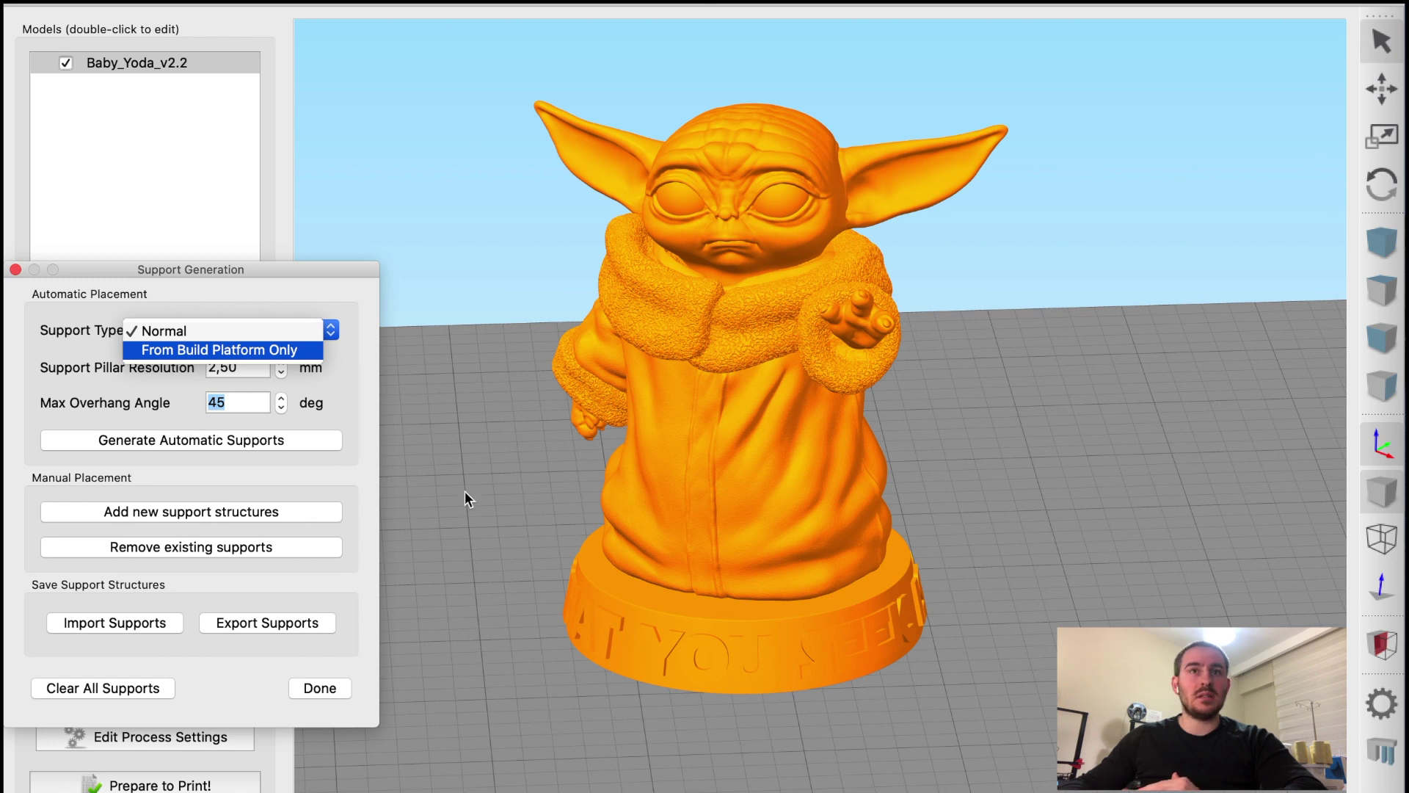
click(262, 327)
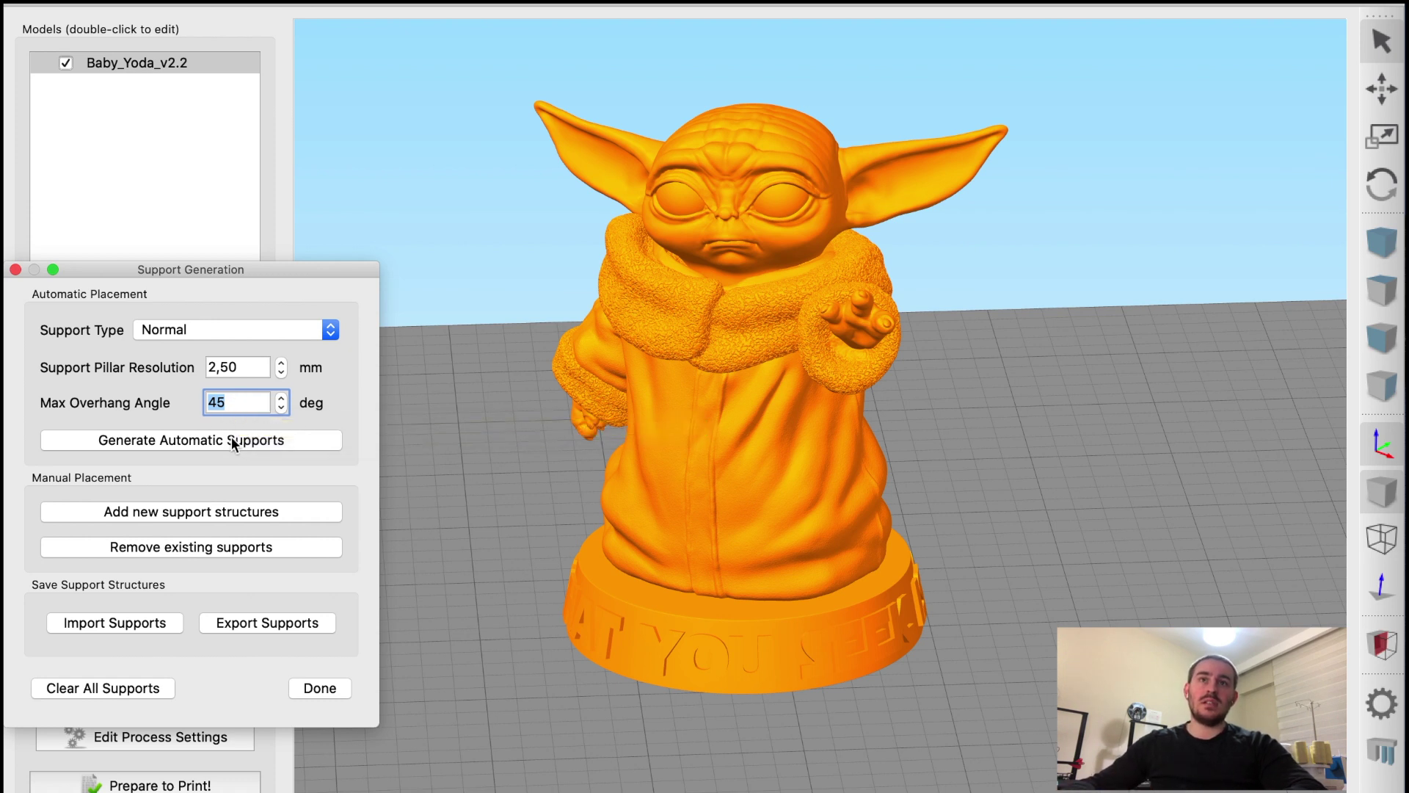
Step: Set the max overhang angle to 70 degrees and generate automatic supports for the figure
click(237, 399)
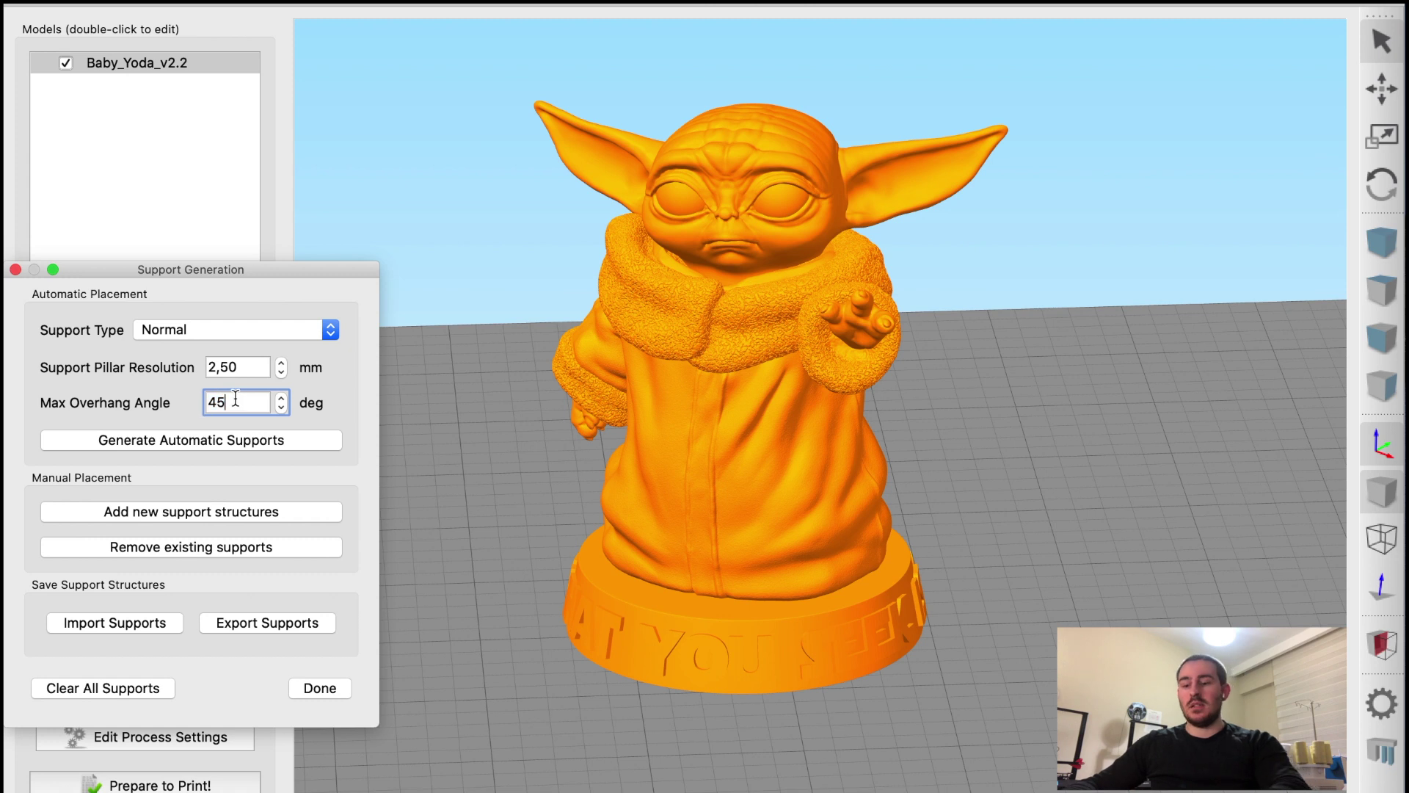
text(70)
key(Return)
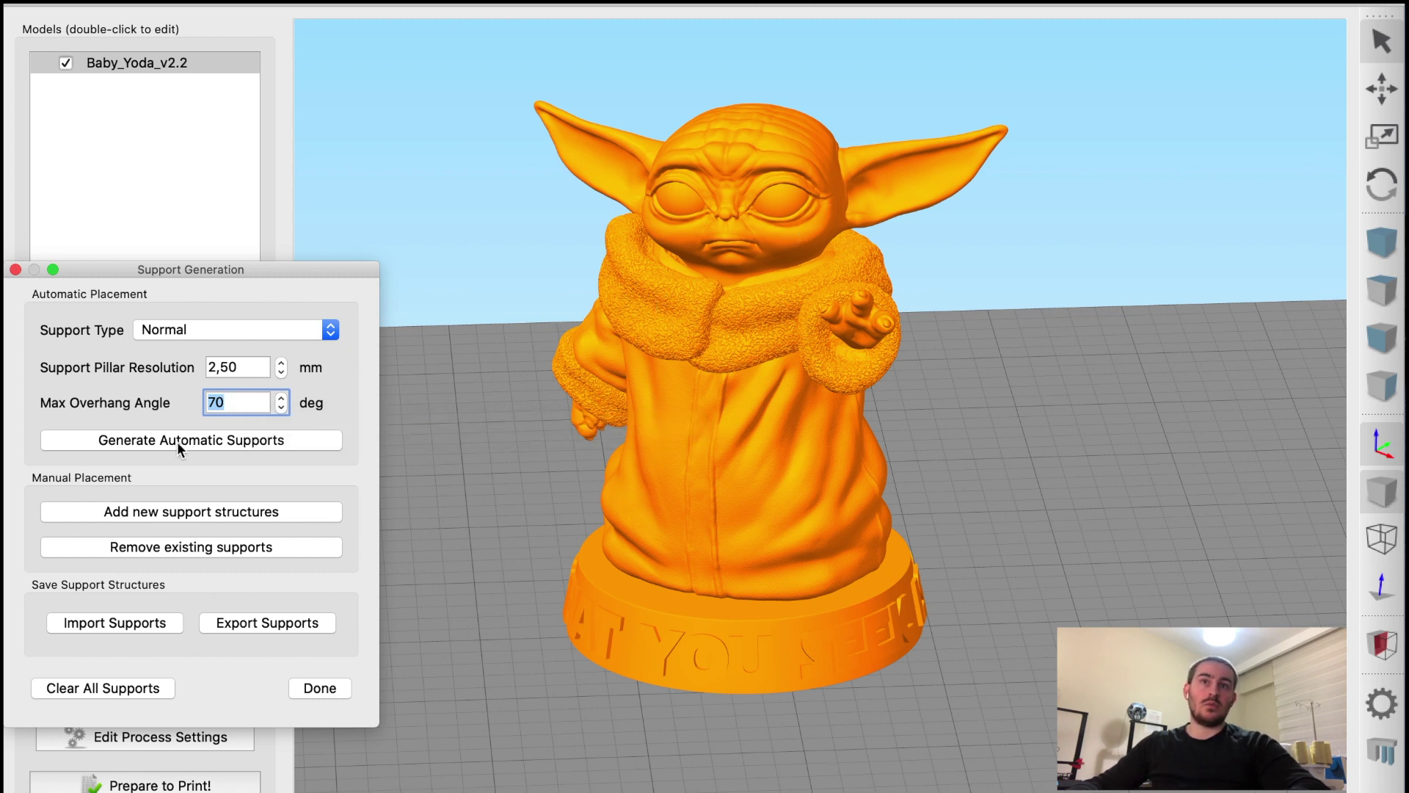
click(219, 440)
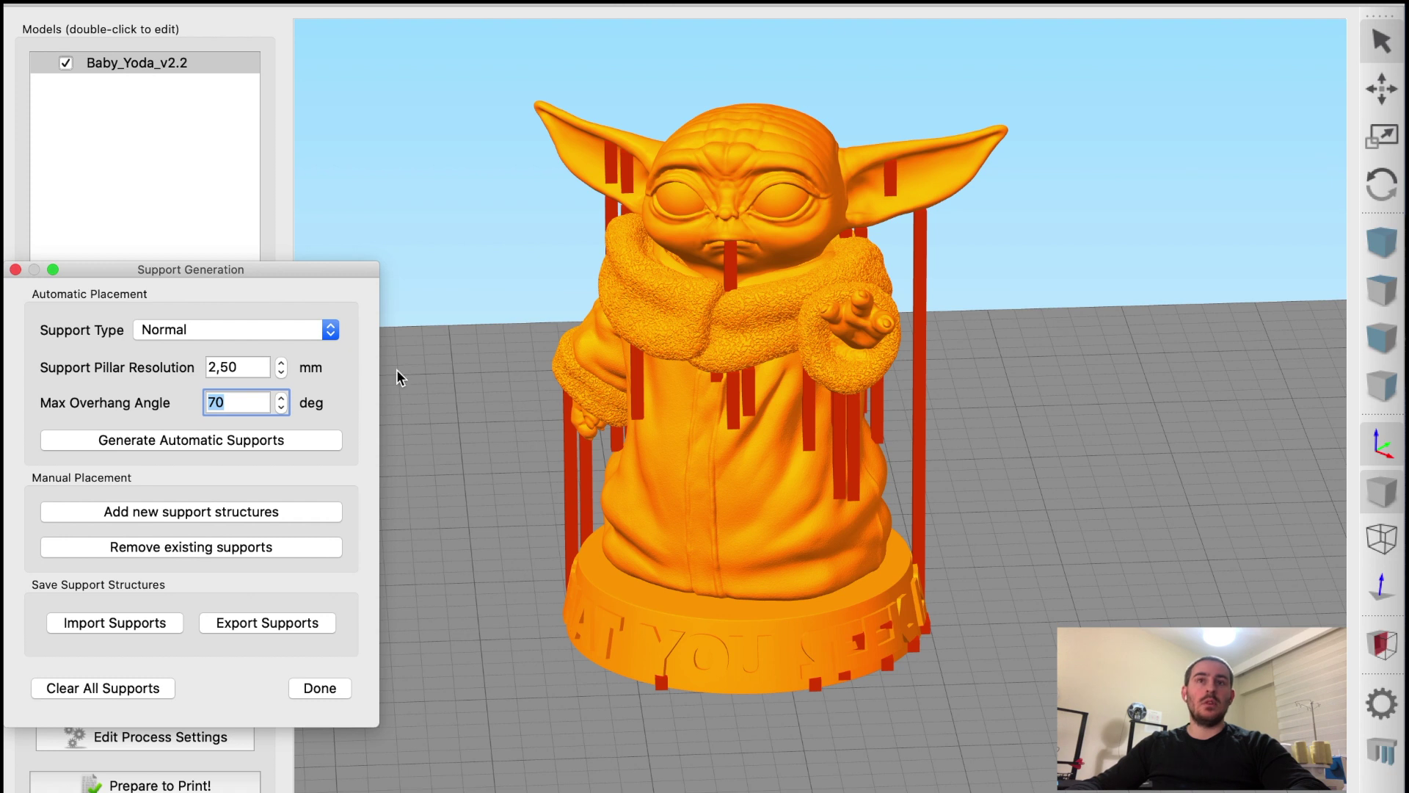
Step: Set the support pillar resolution to 9,50 mm and clear all existing supports from the figure
click(281, 362)
click(281, 362)
click(281, 363)
click(281, 363)
click(282, 362)
click(281, 363)
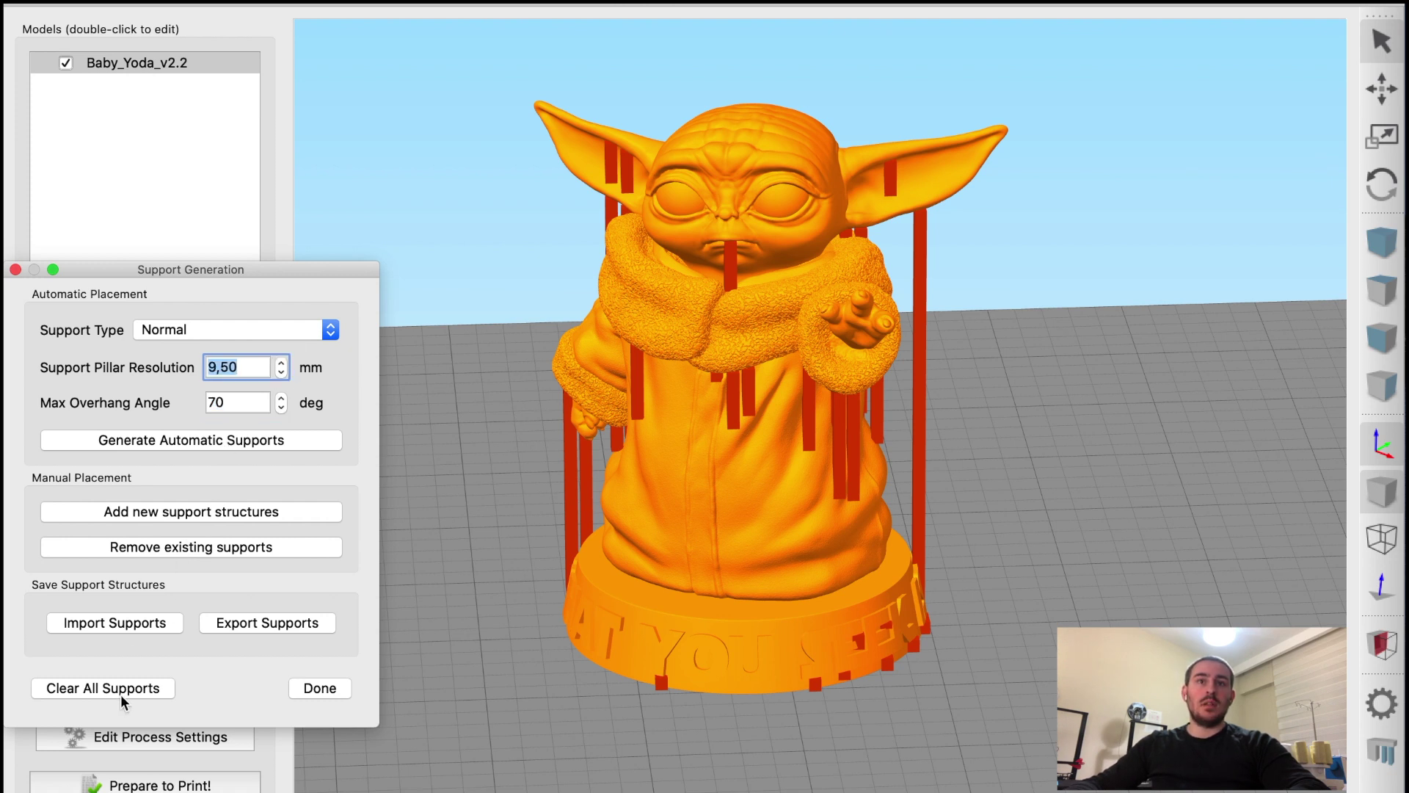
click(147, 687)
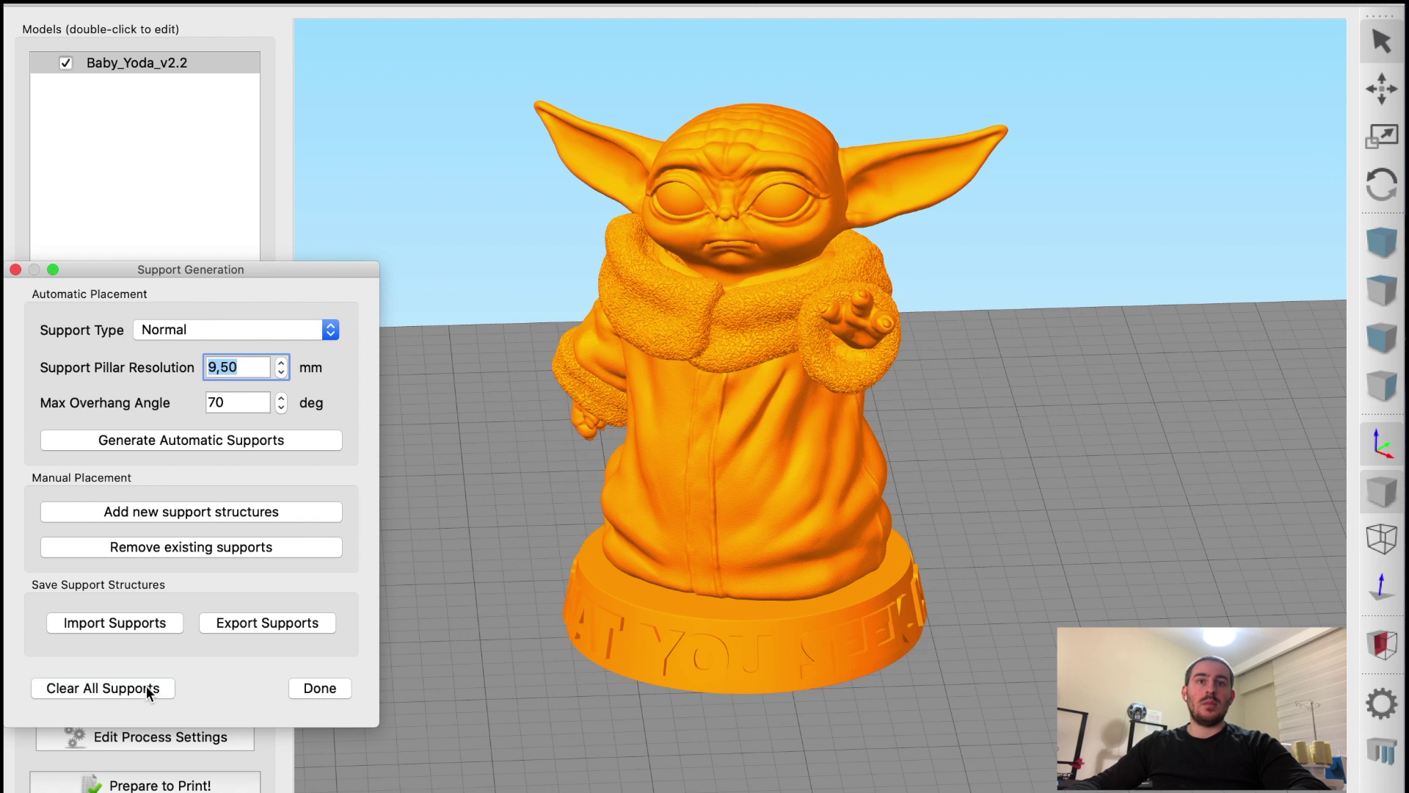
Step: Generate automatic supports with the 9,50 mm pillars and inspect their placement from the figure's side
click(229, 444)
drag(435, 527, 934, 513)
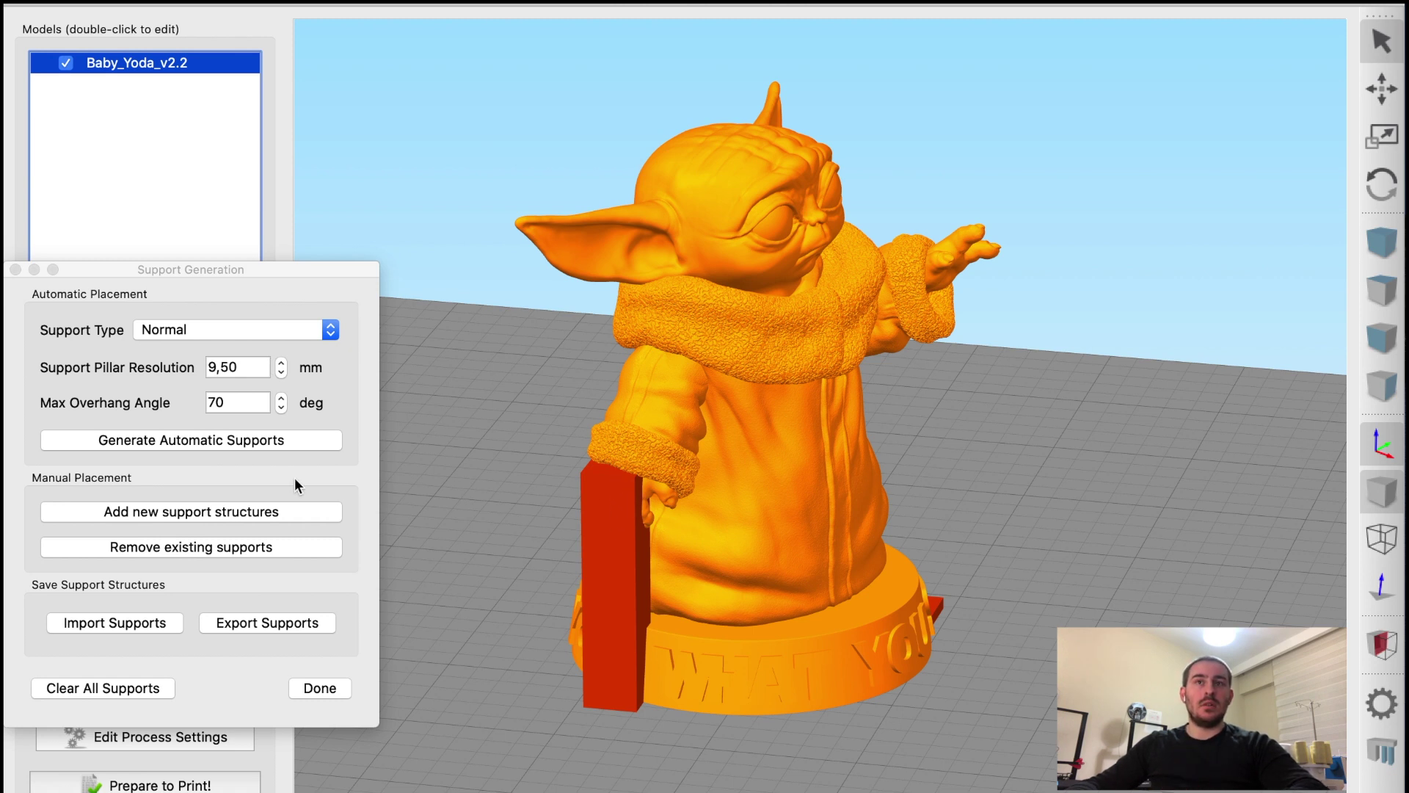
Step: Set the support pillar resolution to 1,00 mm and clear the wide supports from the figure
click(280, 372)
click(280, 373)
click(280, 372)
click(281, 373)
click(281, 372)
click(280, 373)
click(280, 373)
click(281, 373)
click(280, 373)
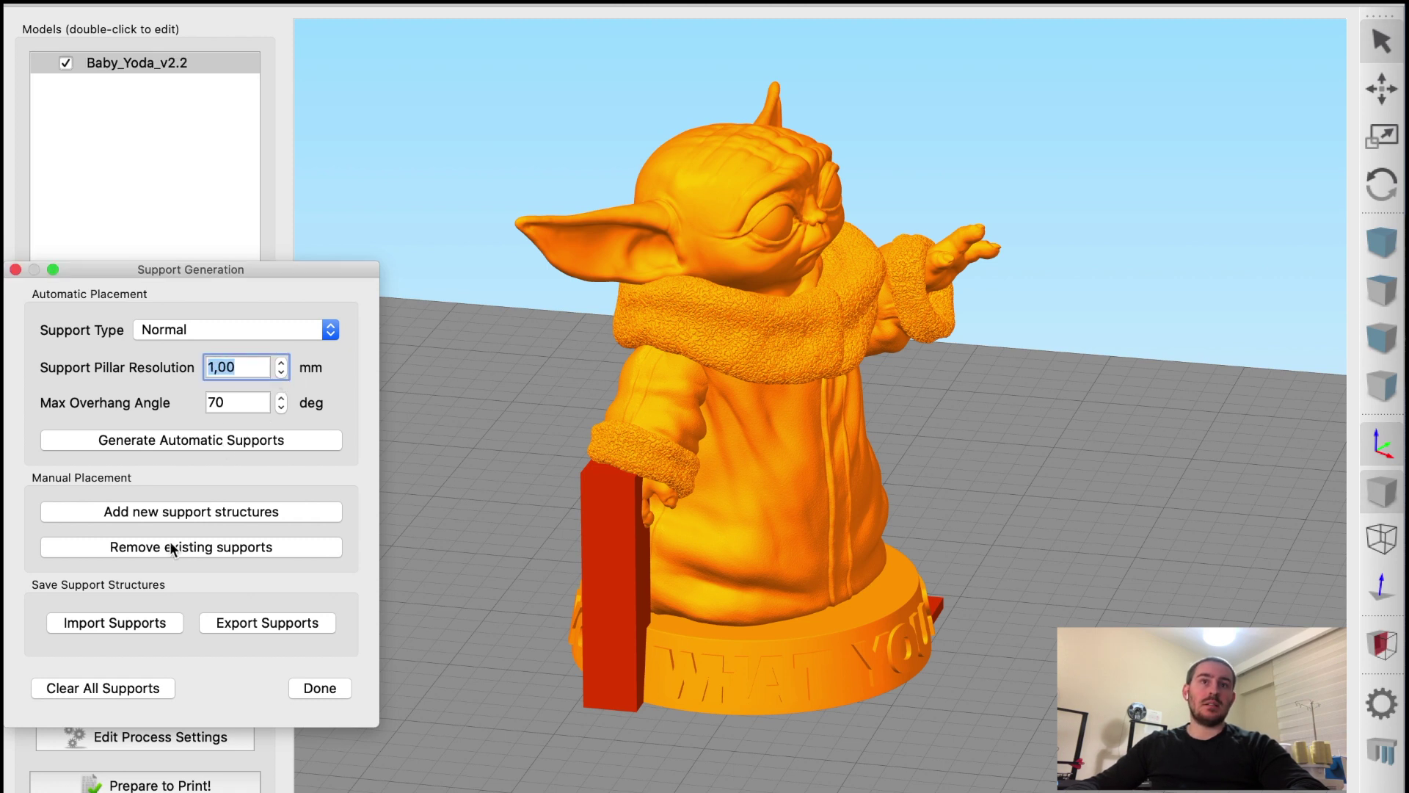
click(129, 681)
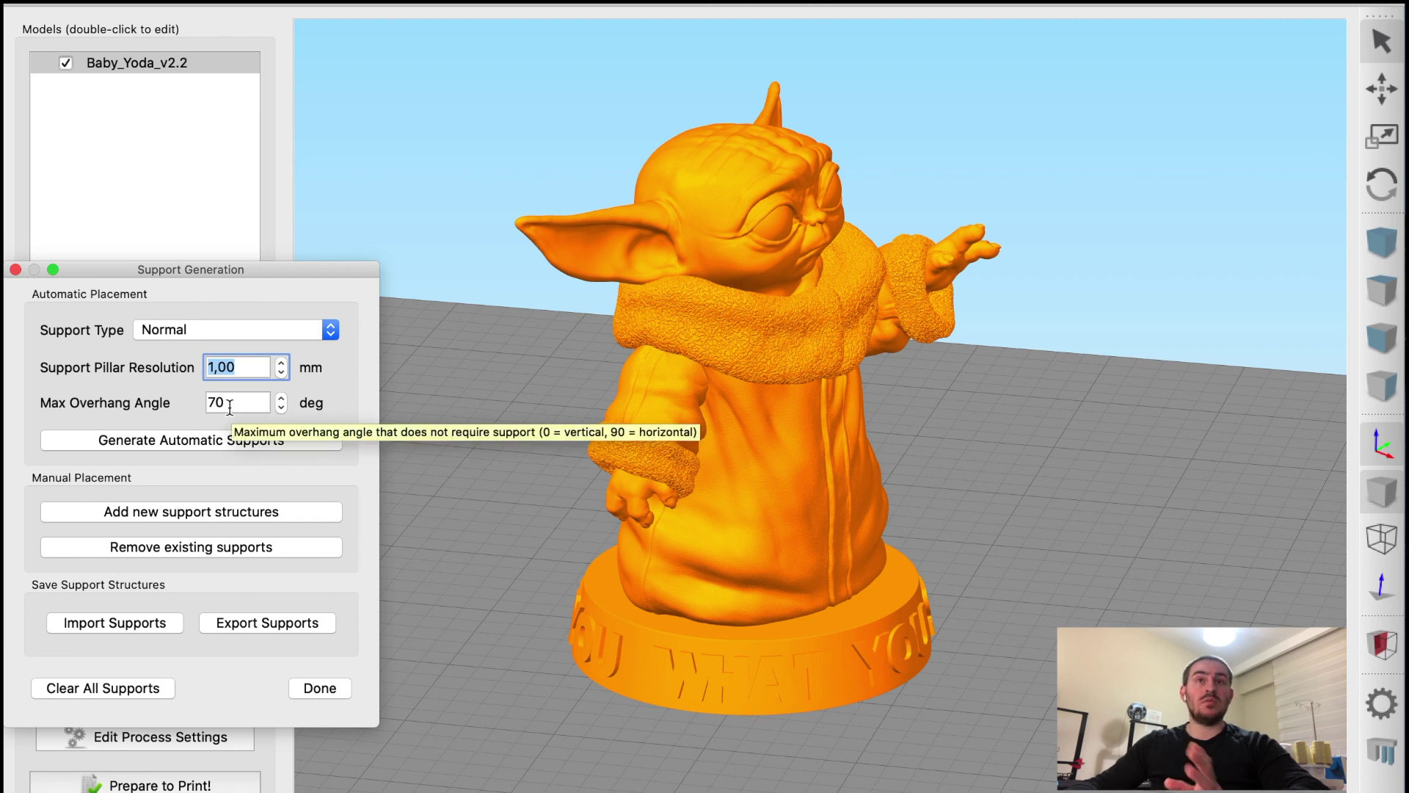
Step: Generate automatic supports with the 1,00 mm pillars and close support generation
click(236, 438)
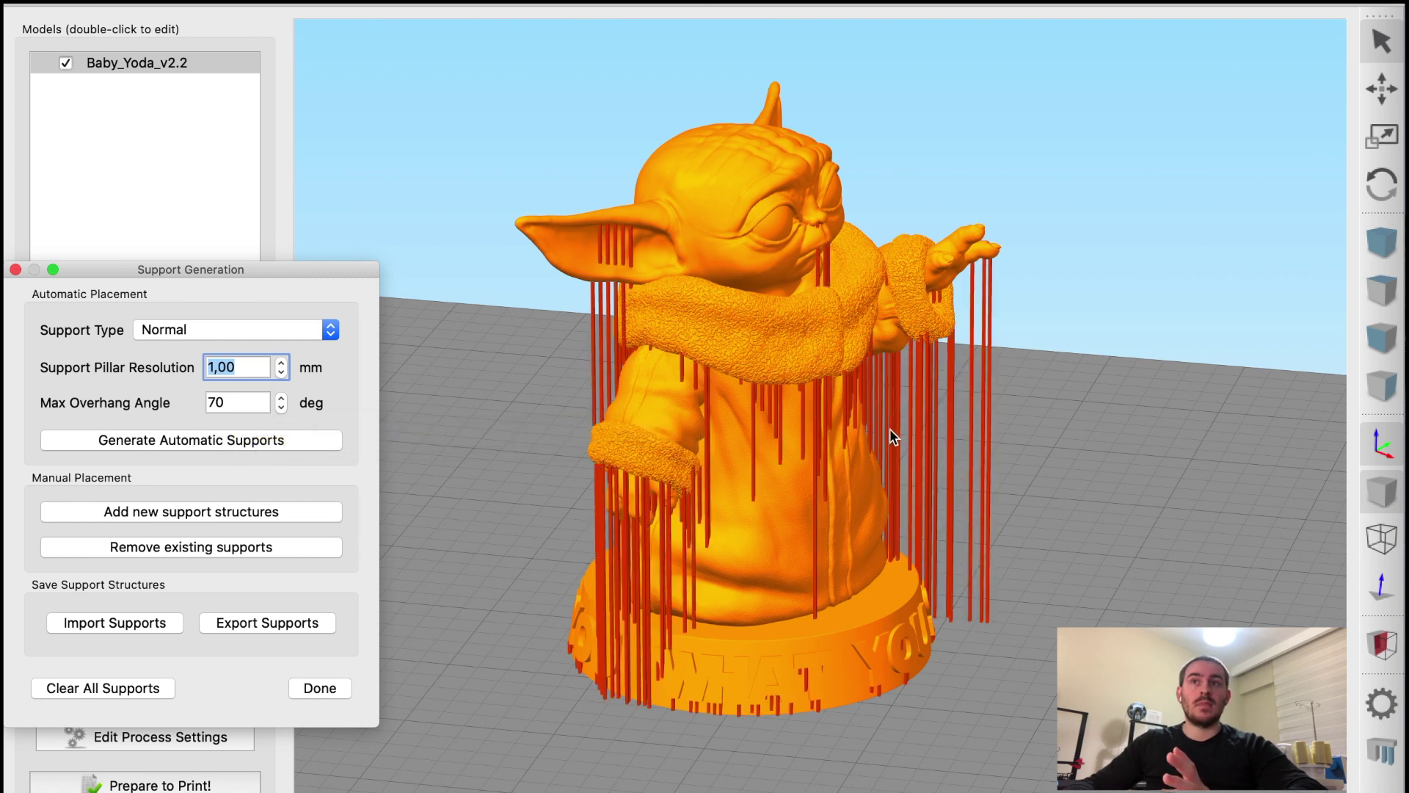
click(317, 692)
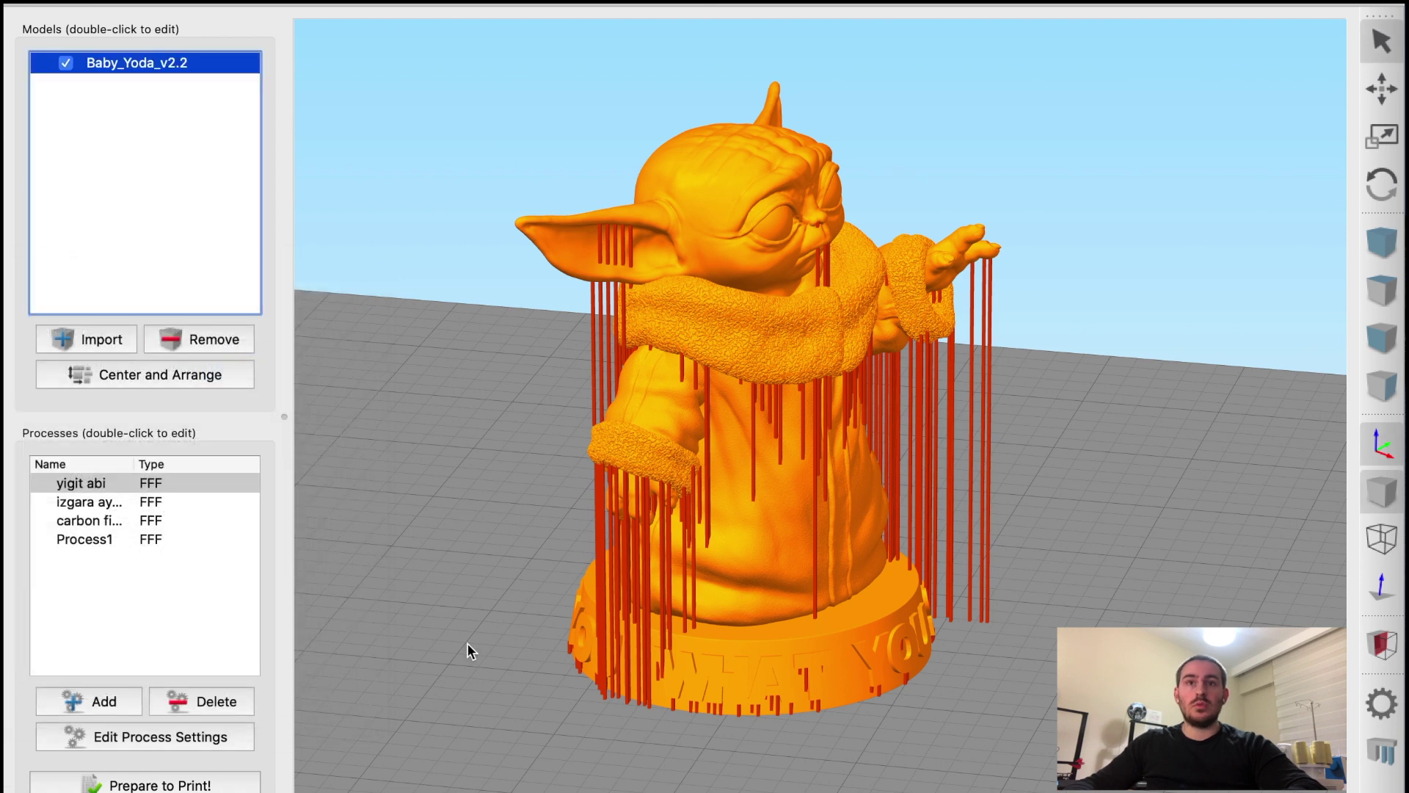
click(224, 783)
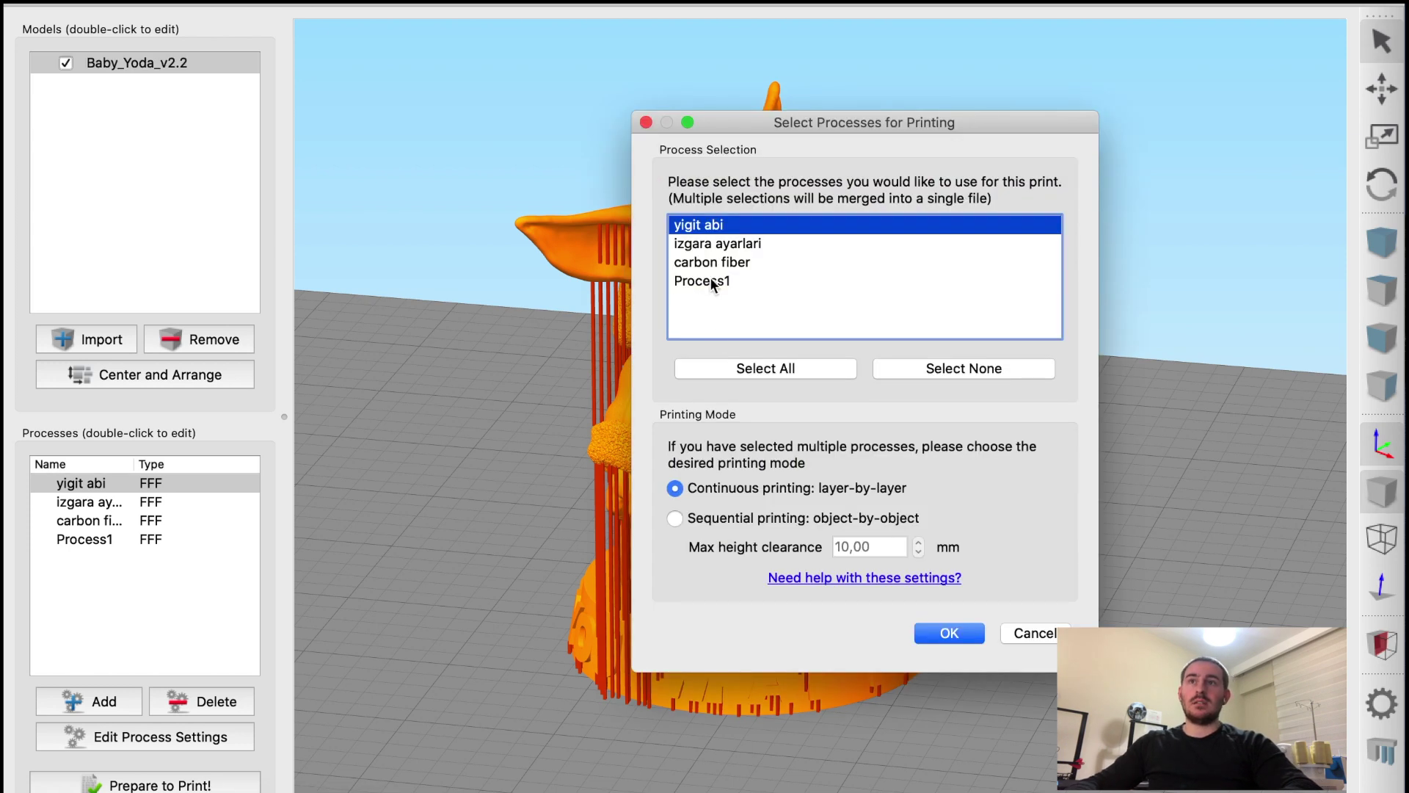
click(710, 282)
click(931, 631)
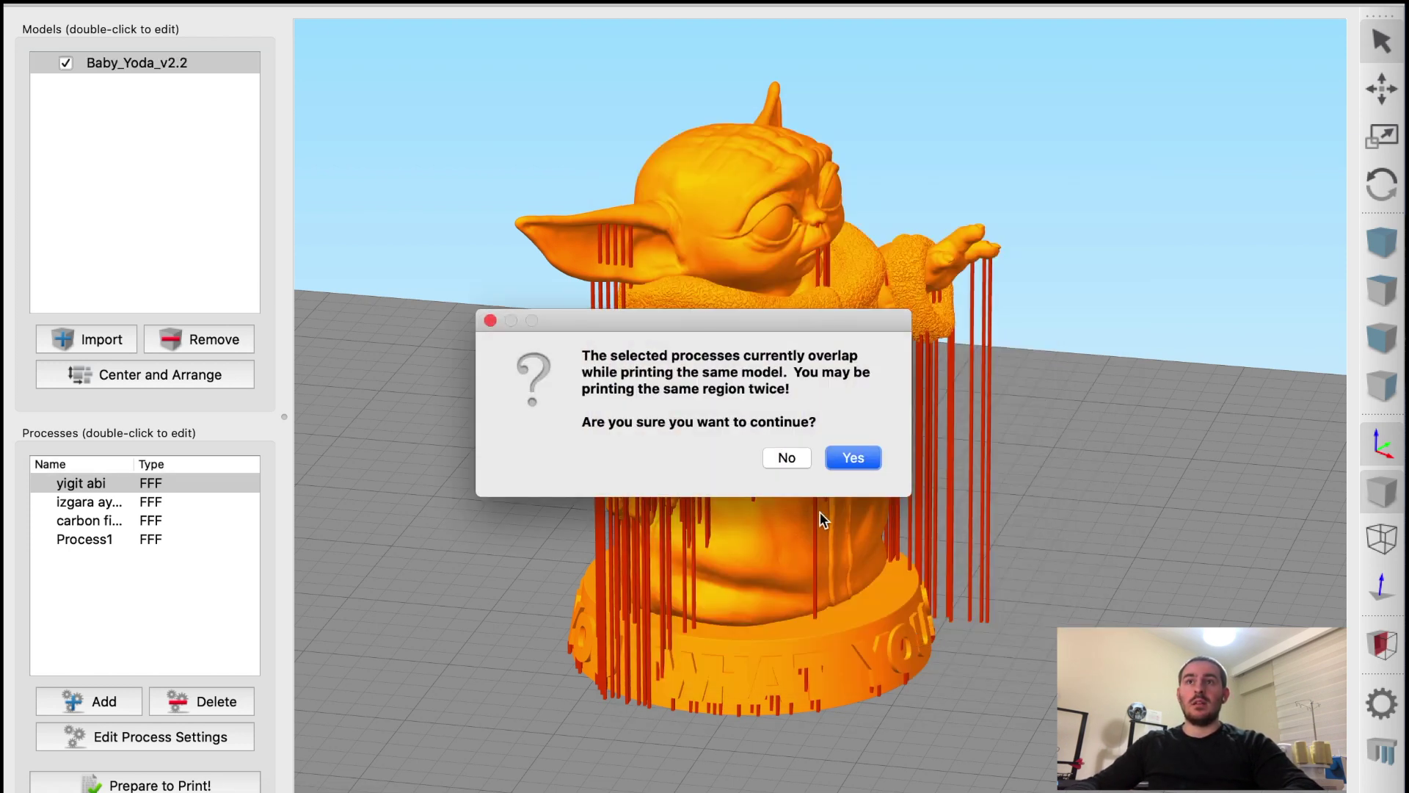
click(802, 463)
Step: Prepare the supported figure for printing with Process1 as the only process
double_click(84, 539)
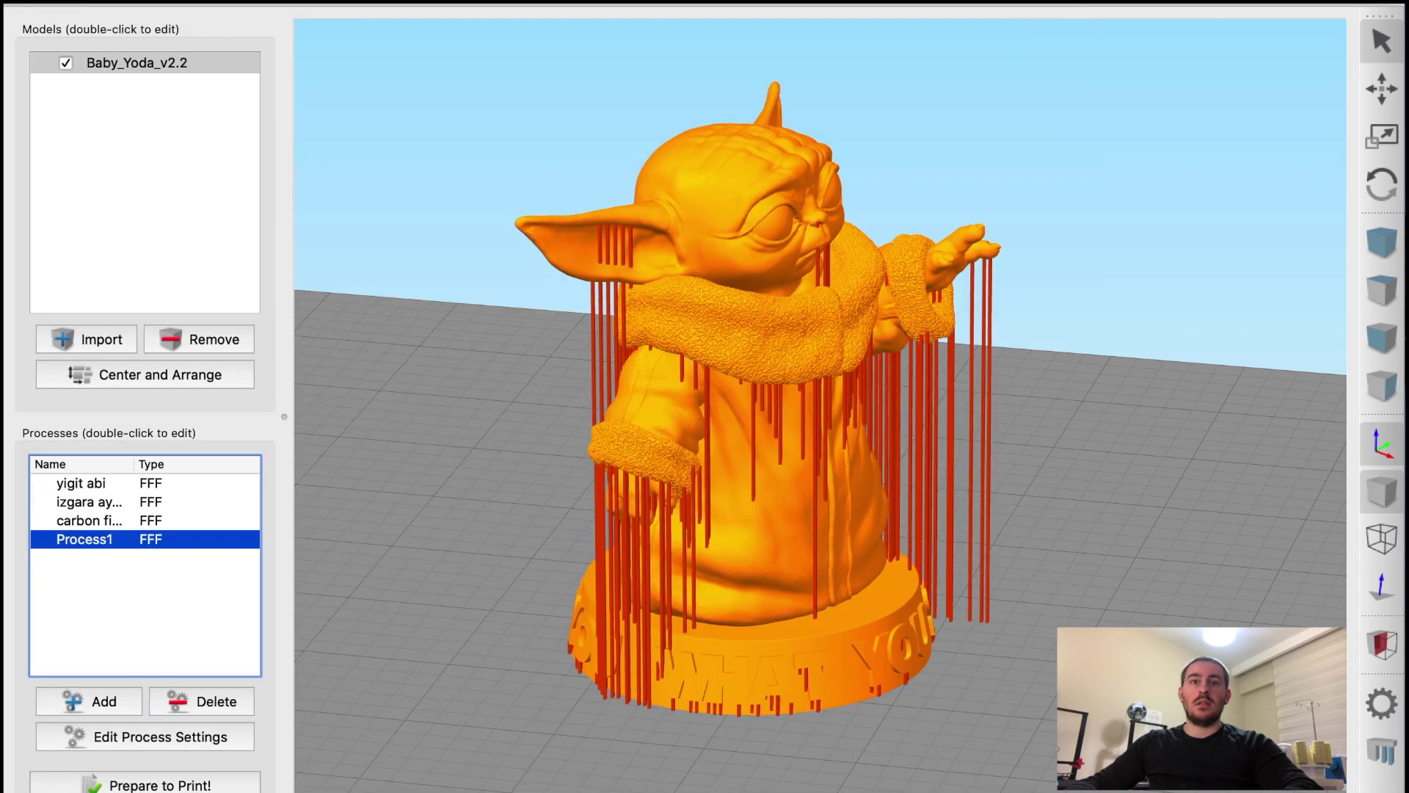
click(242, 783)
click(948, 633)
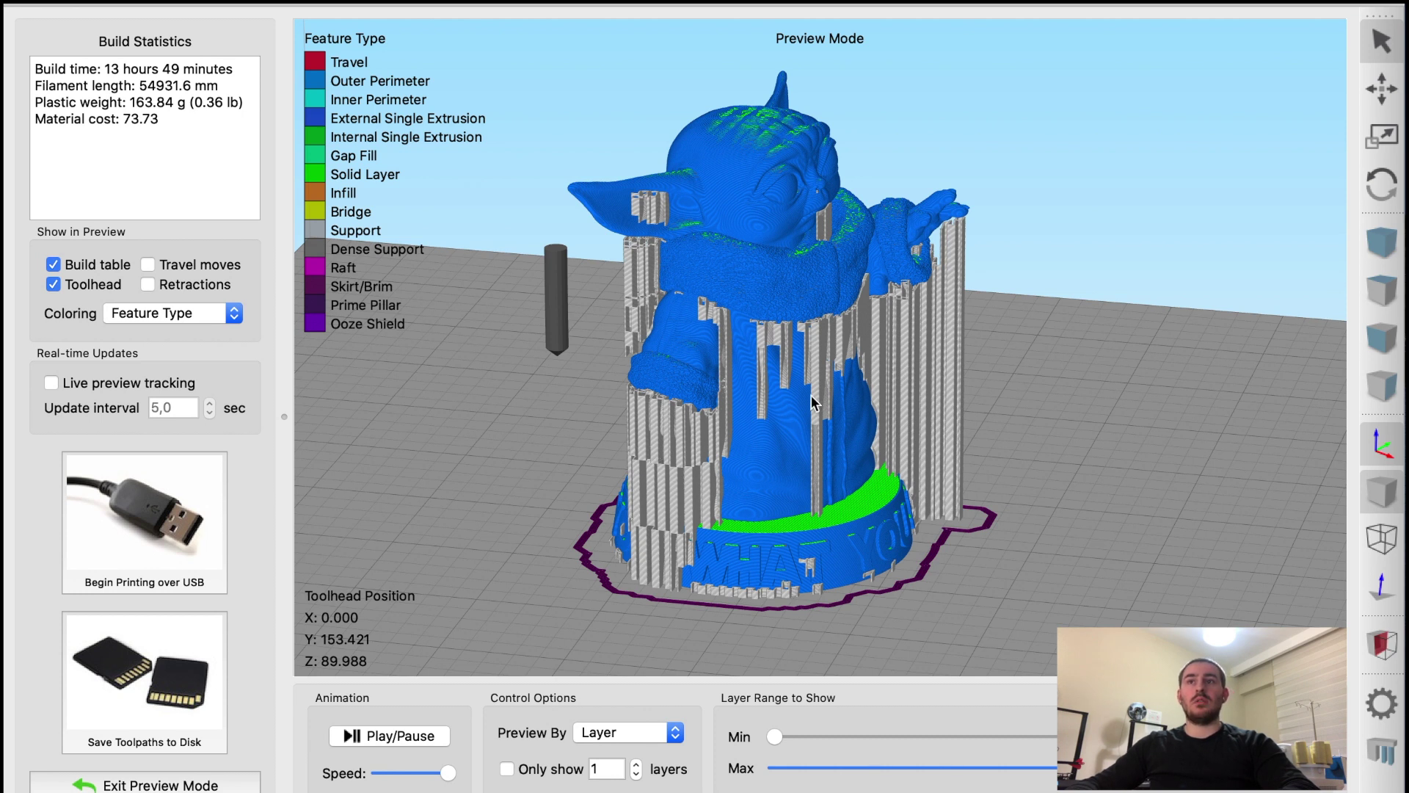
Step: Examine the thin support structures beneath the figure's collar, sleeves and outstretched hand in the print preview
drag(1063, 412, 1016, 488)
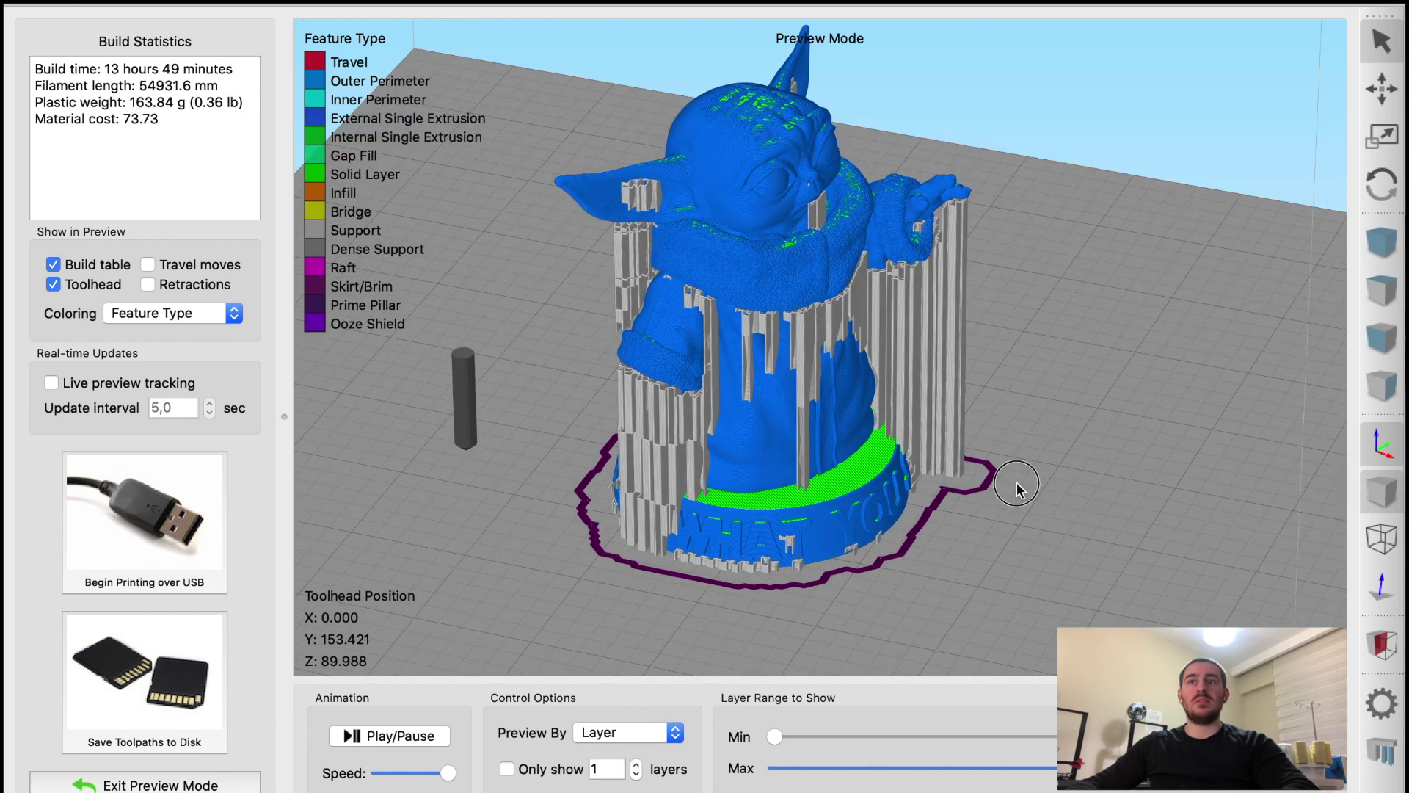
drag(1079, 767, 1174, 734)
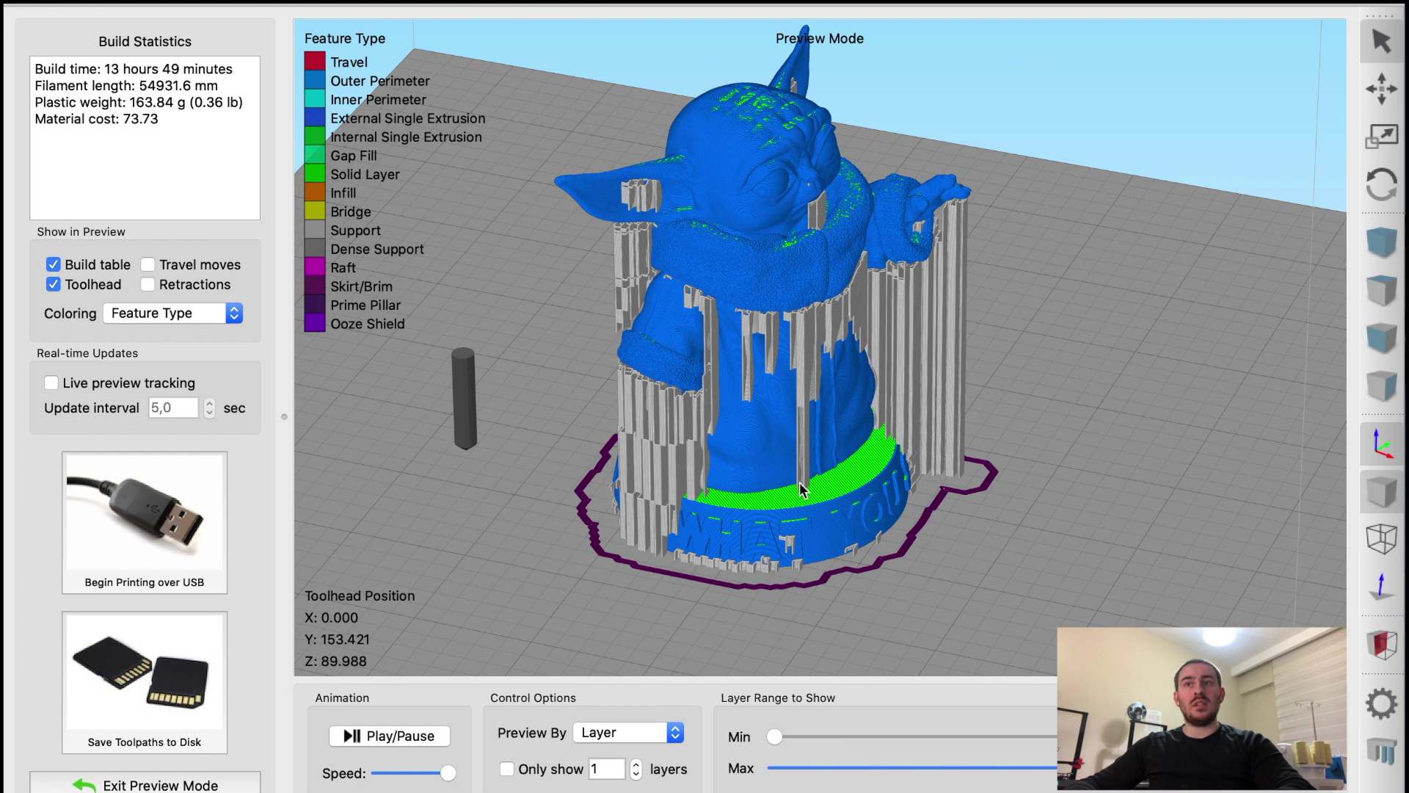
scroll(822, 380, up, 5)
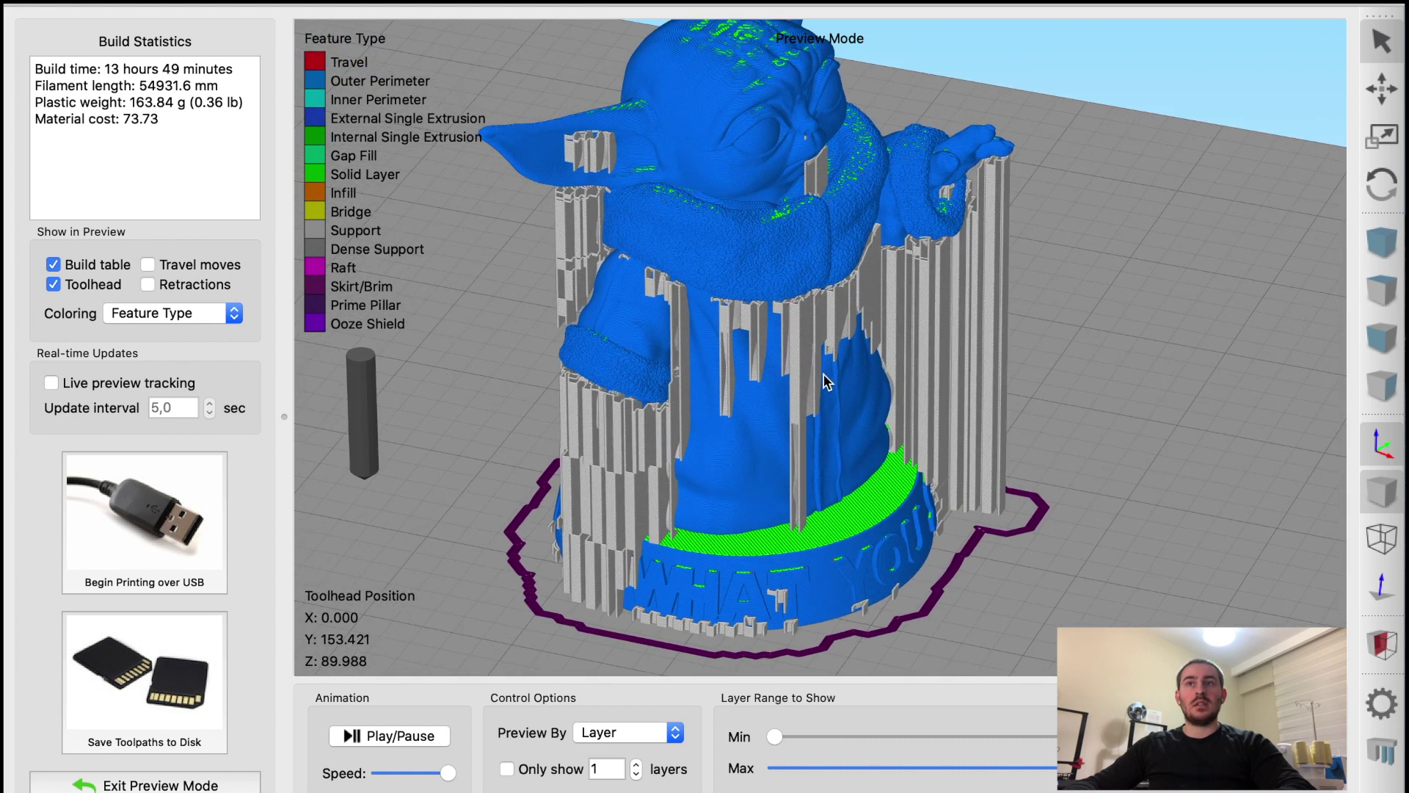
scroll(823, 380, up, 5)
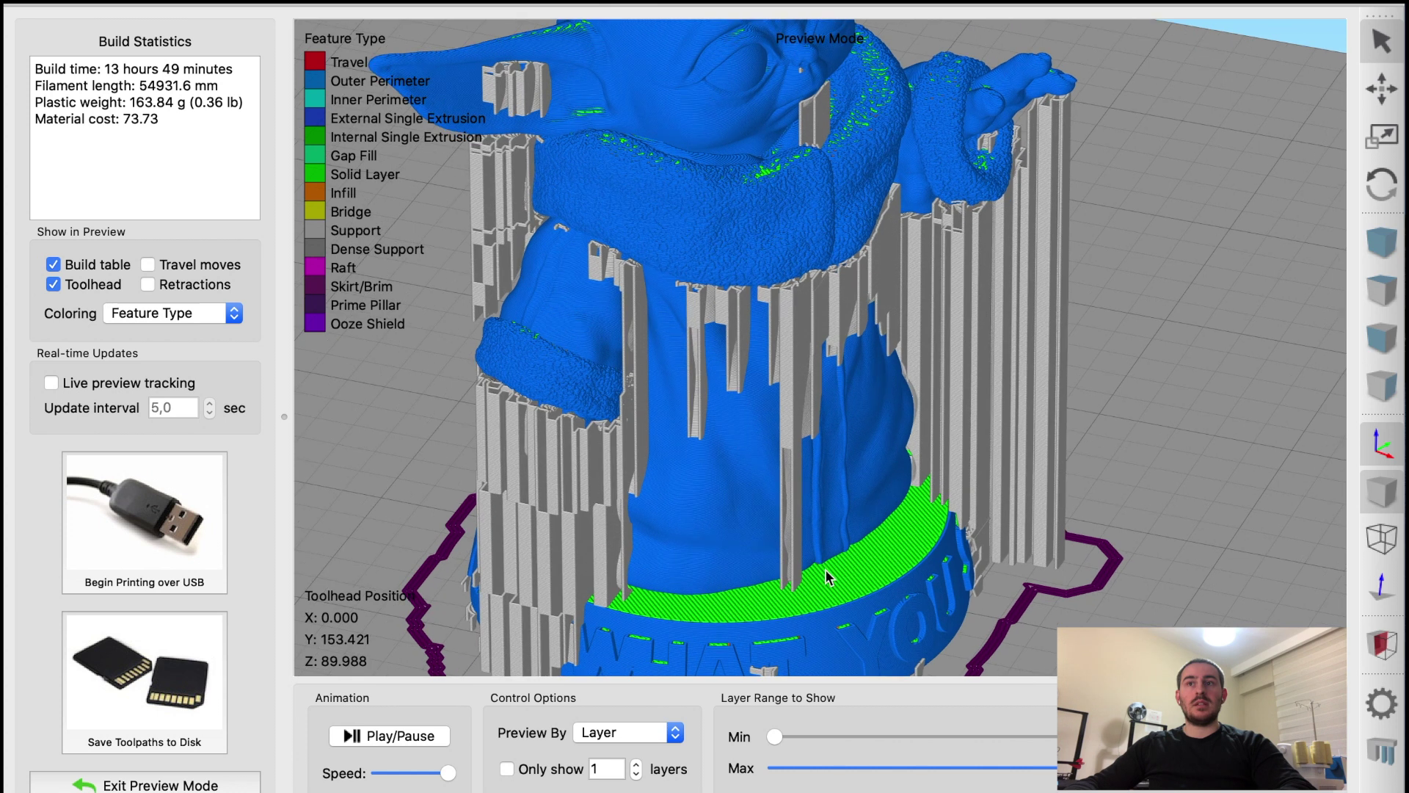
scroll(800, 623, up, 4)
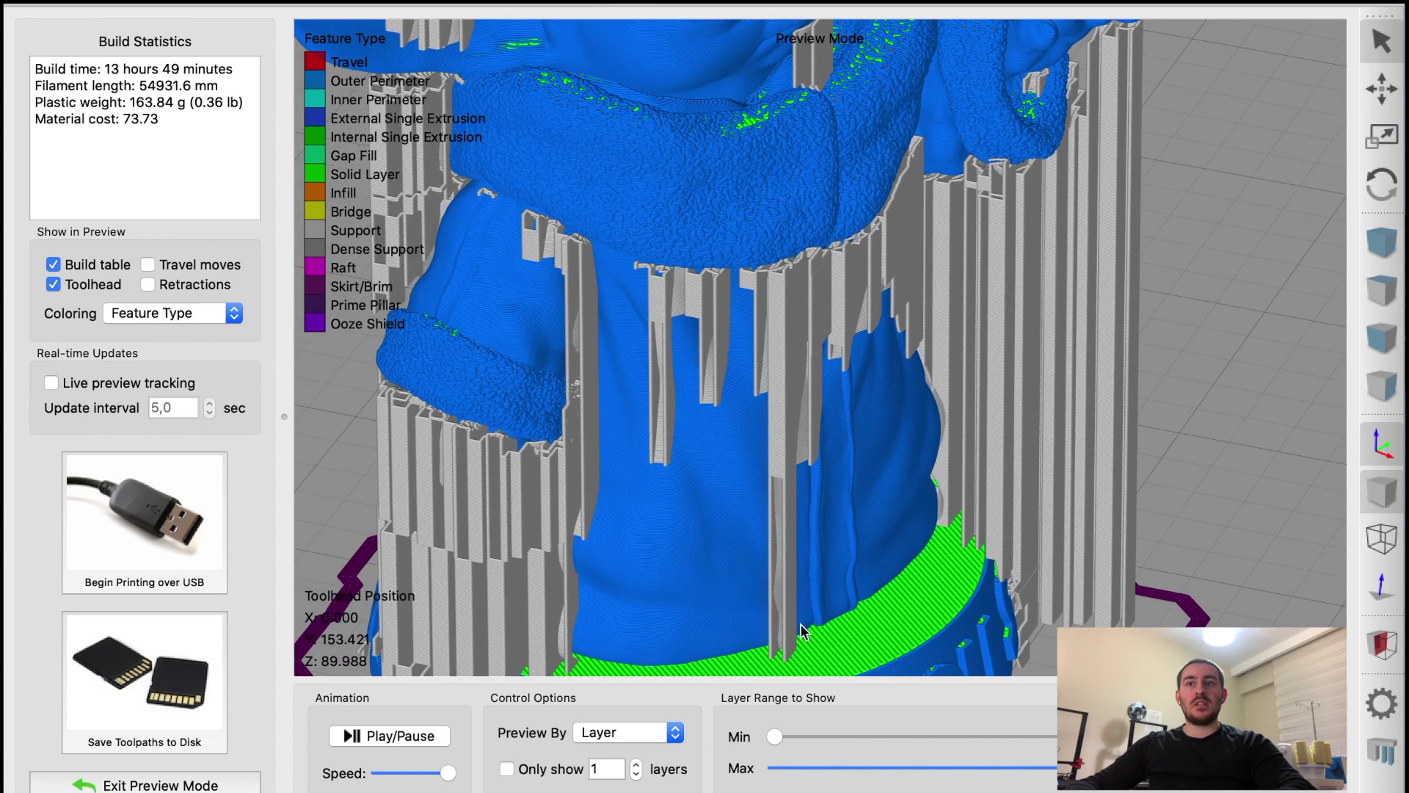
scroll(800, 623, up, 1)
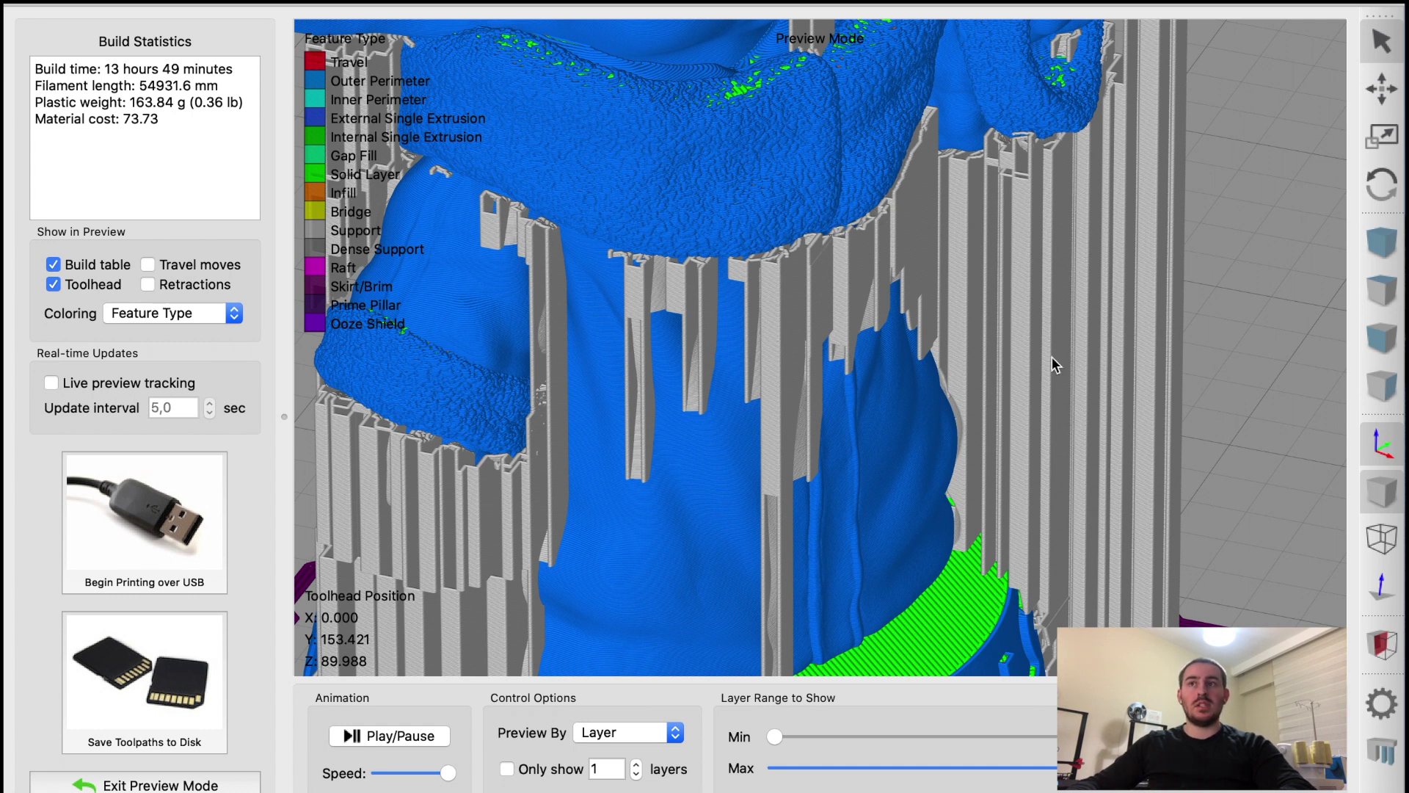
scroll(1047, 358, down, 1)
scroll(1047, 358, down, 2)
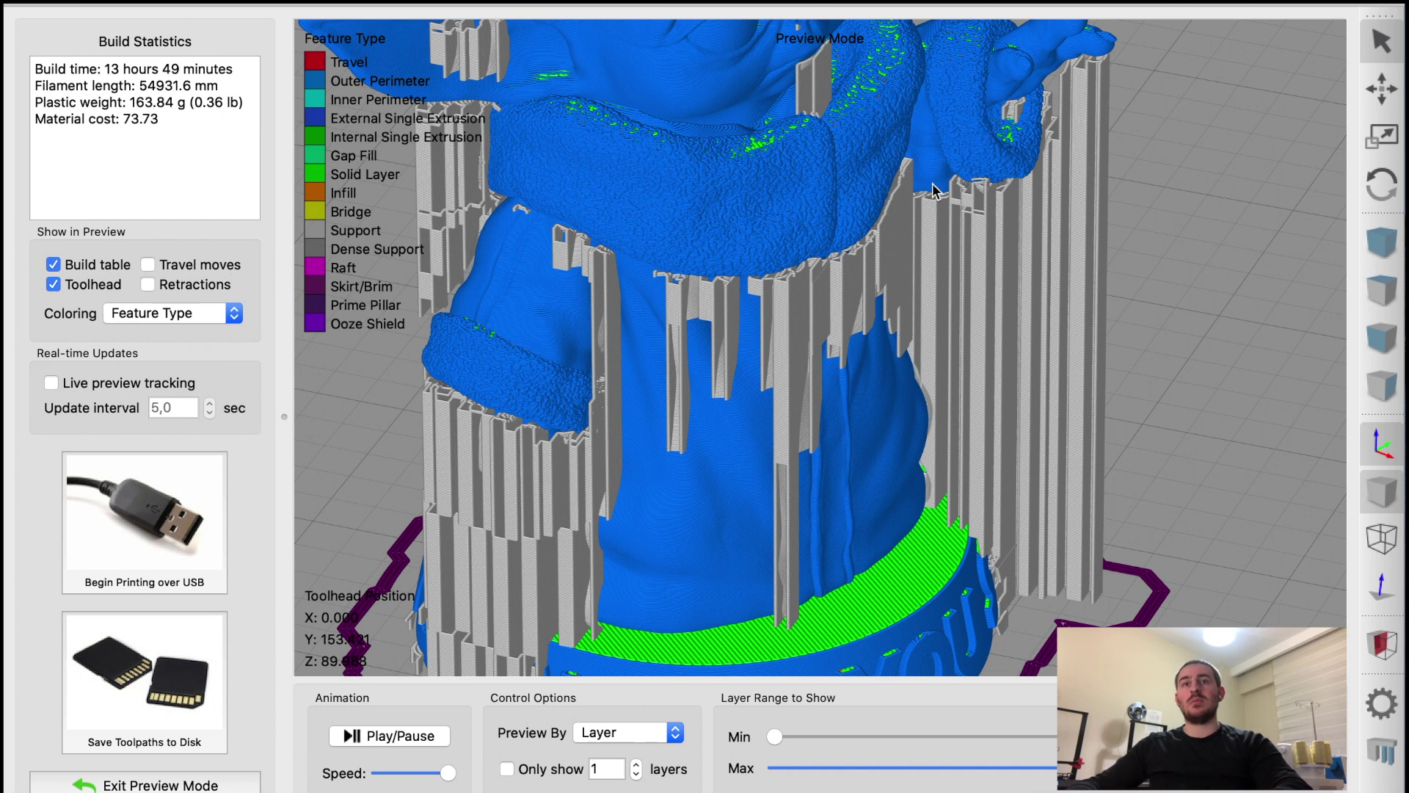
Step: Leave the print preview and replace the figure's existing supports with automatically generated Normal supports
click(242, 783)
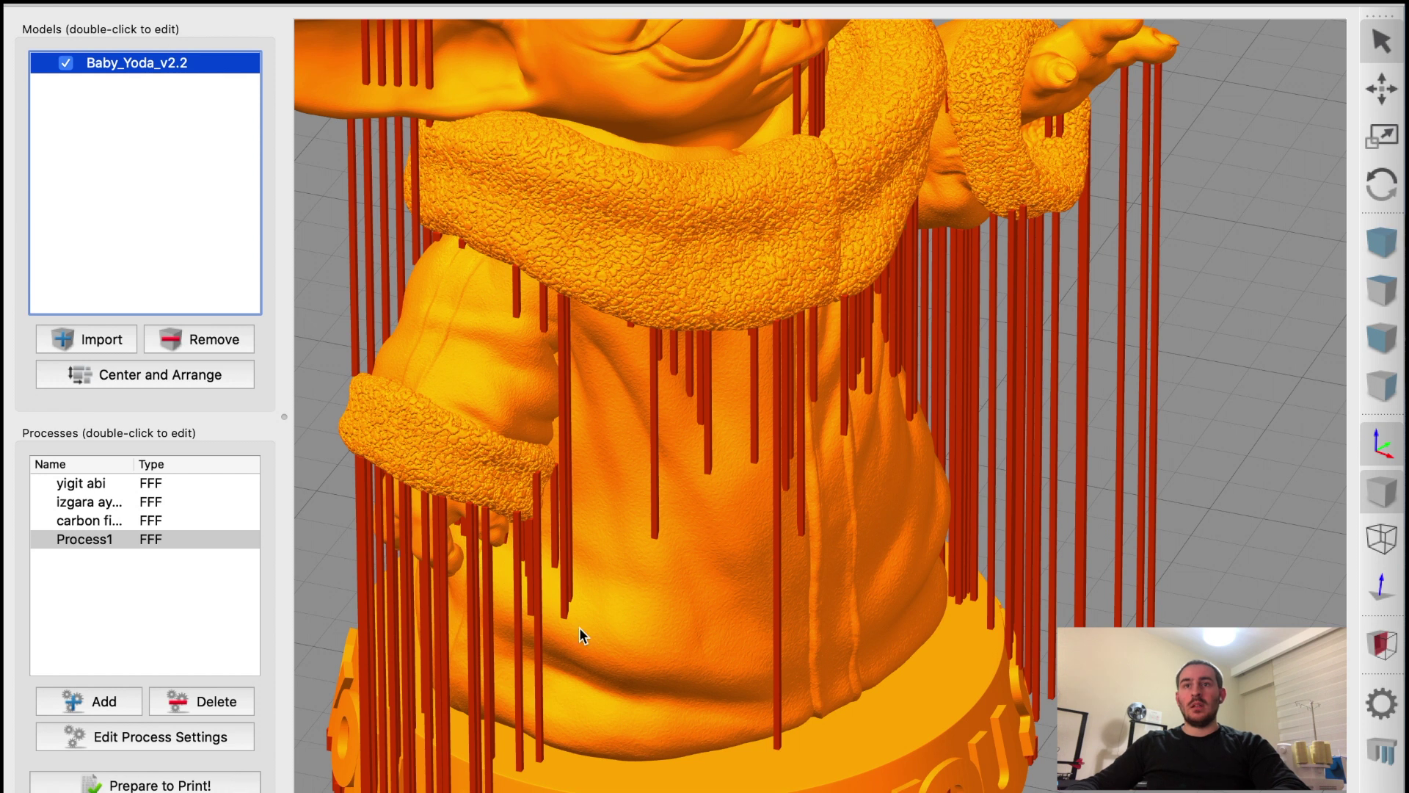
click(1369, 748)
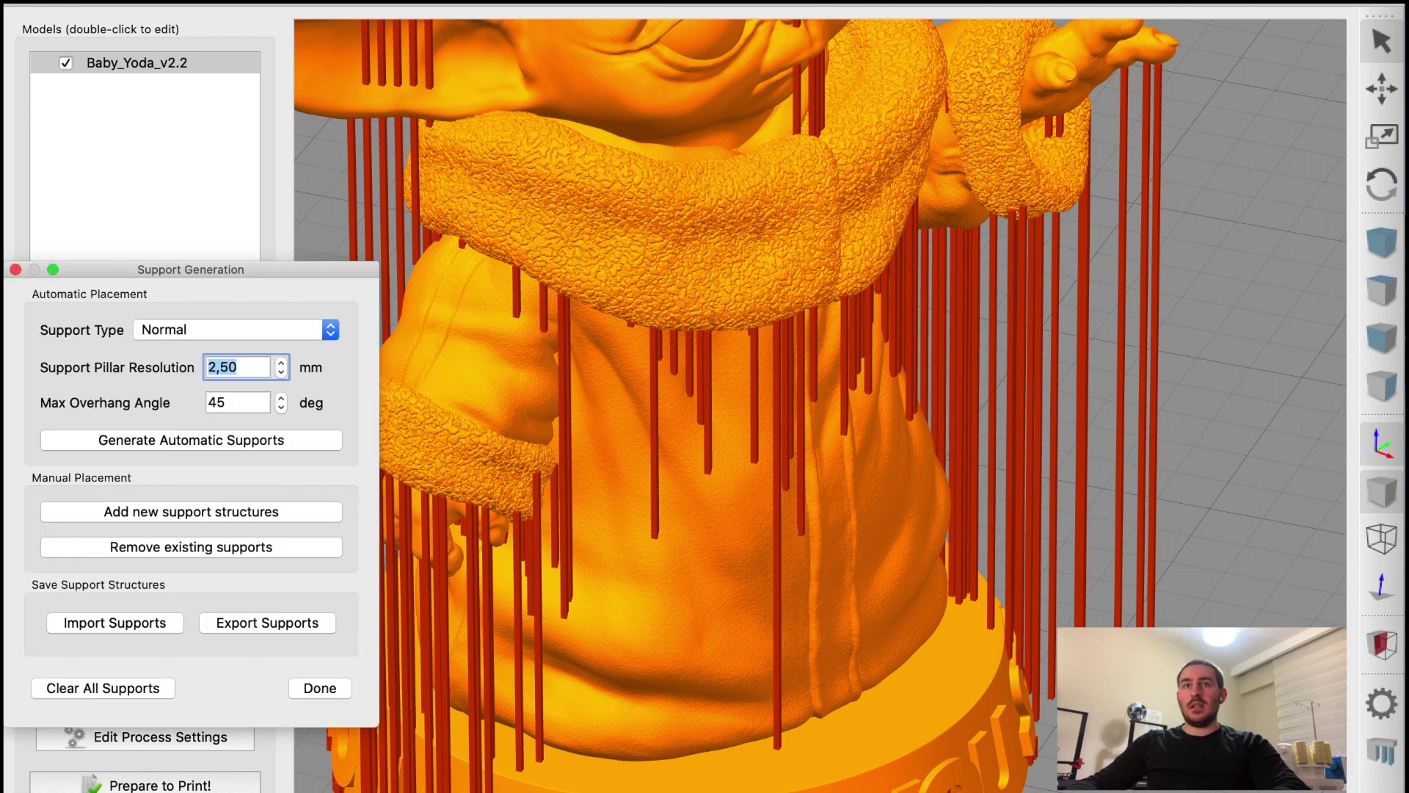
click(87, 689)
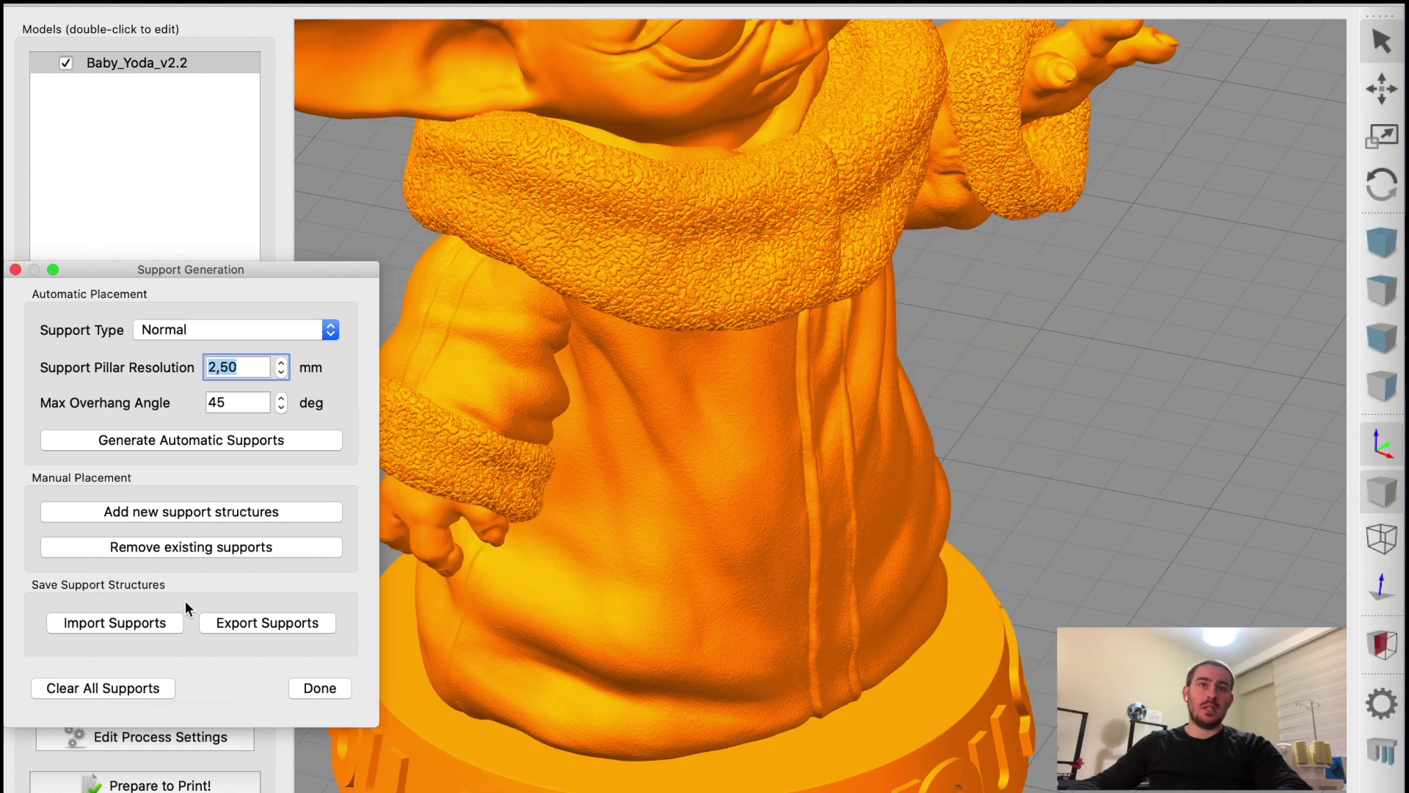
click(210, 438)
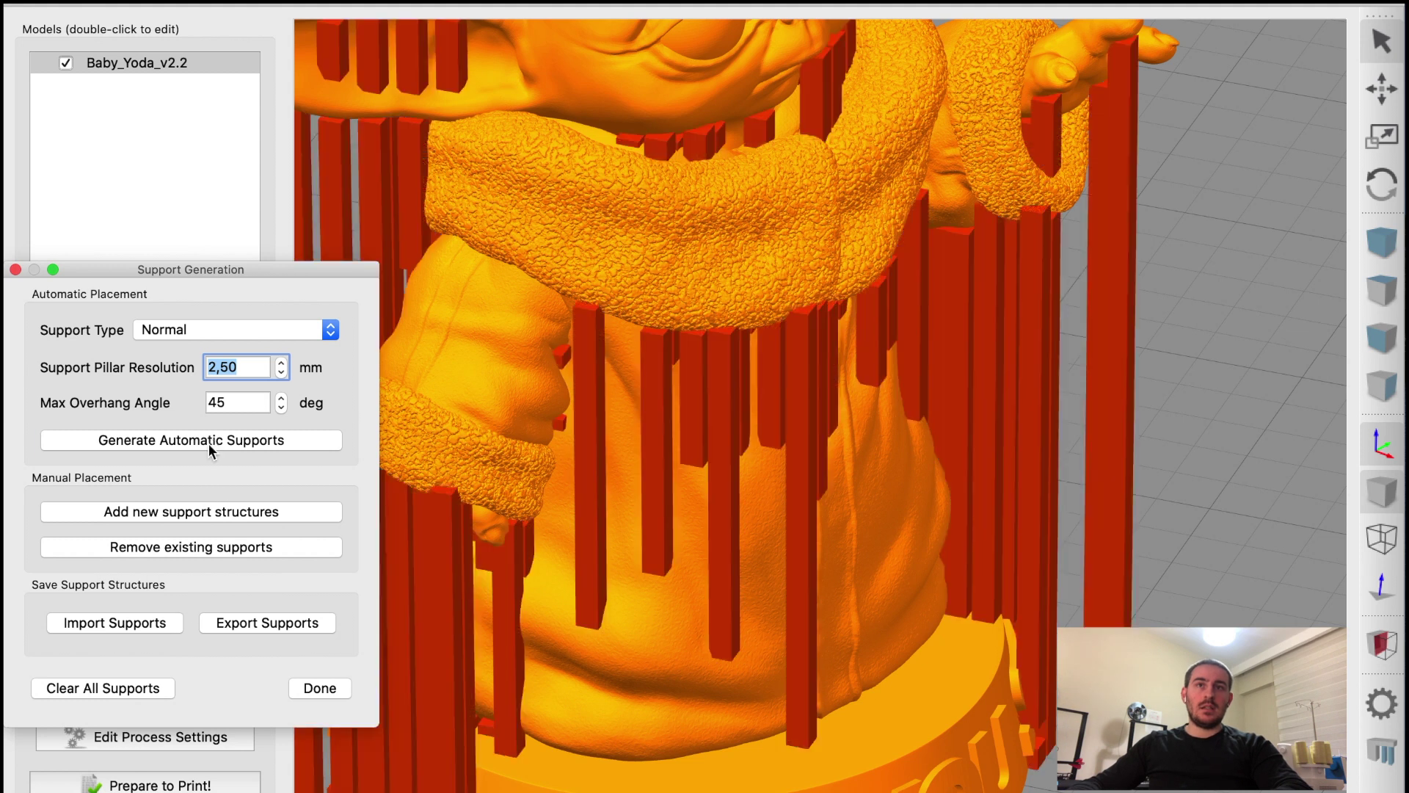
Step: Manually remove individual support pillars beneath the outstretched hand and along the front of the robe
click(194, 549)
click(1100, 435)
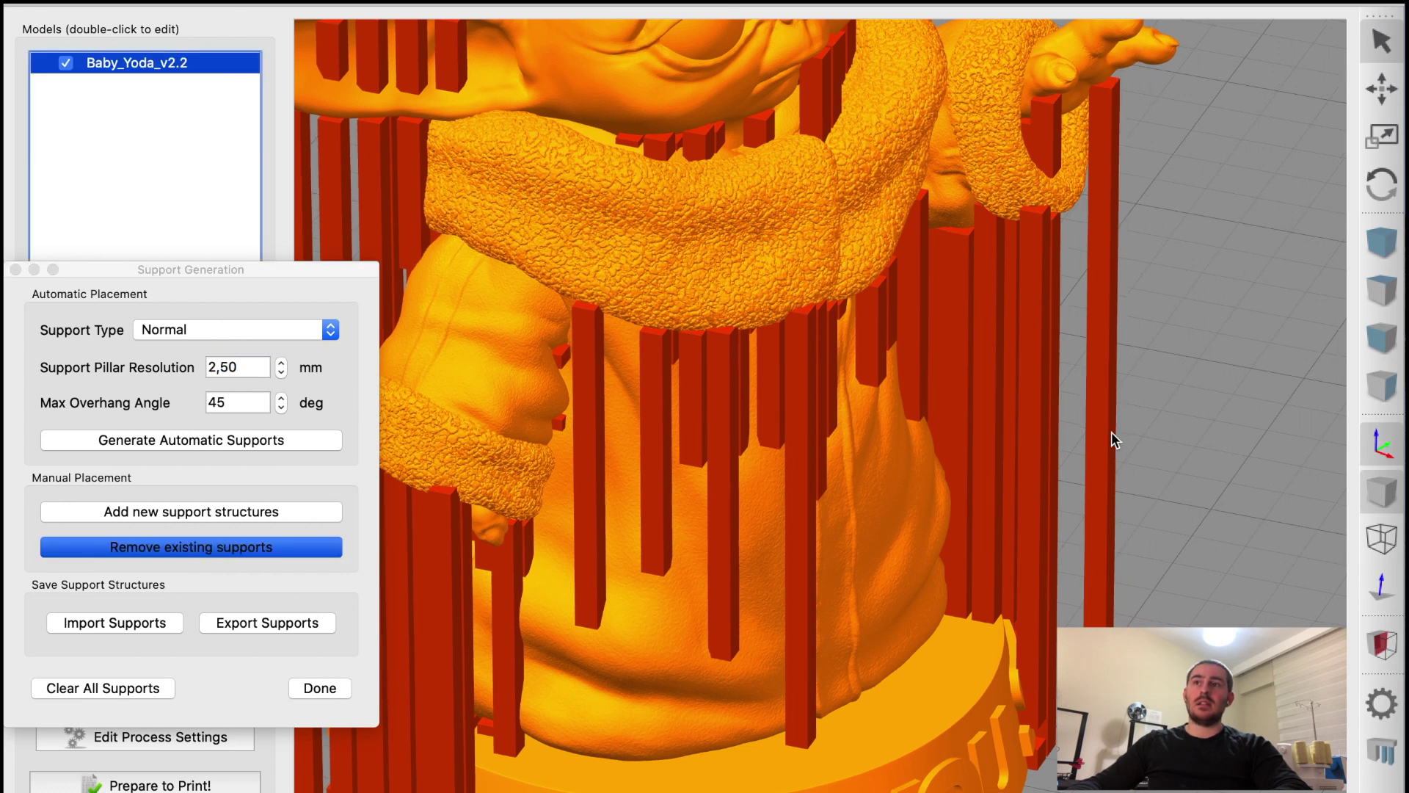
click(1111, 432)
click(786, 549)
click(727, 554)
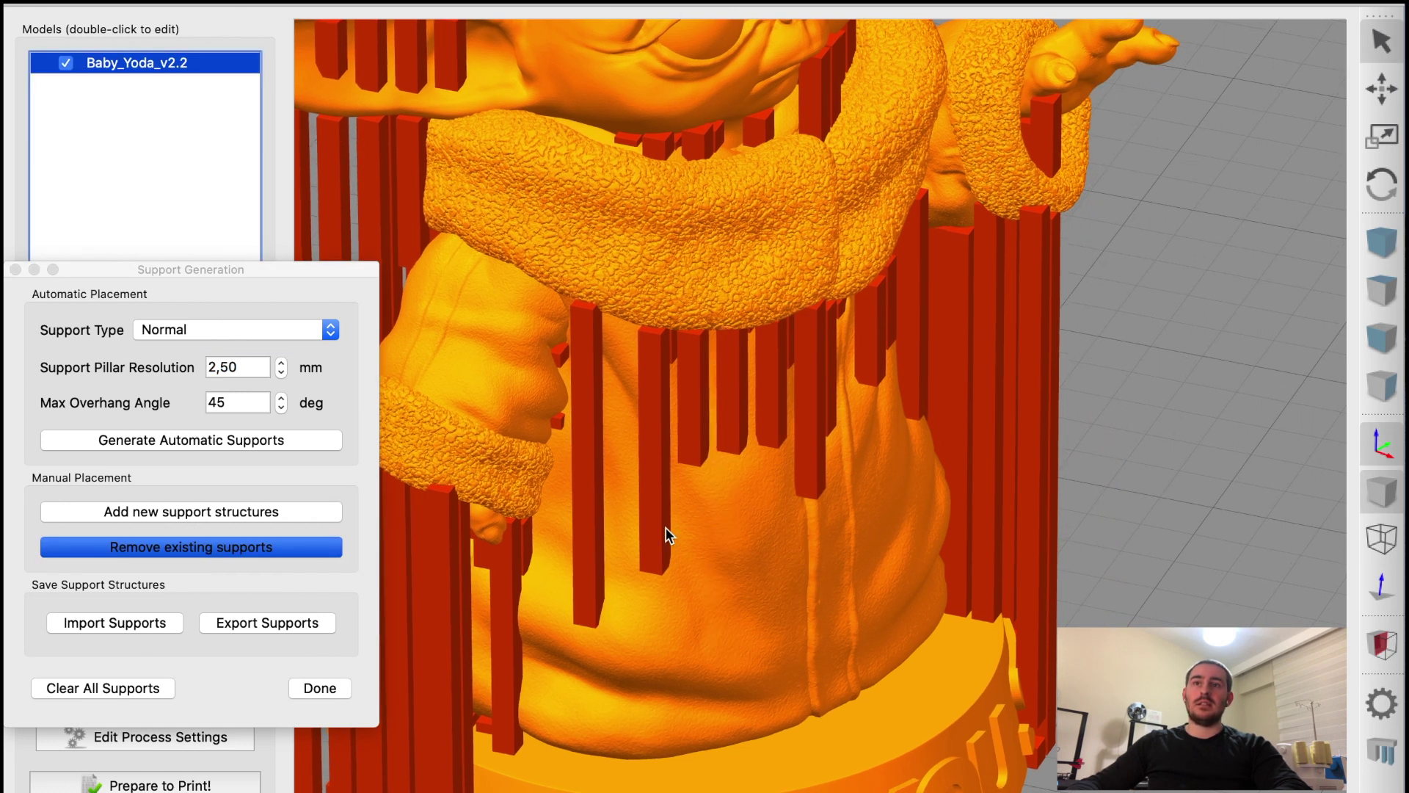
click(667, 535)
click(692, 451)
click(720, 438)
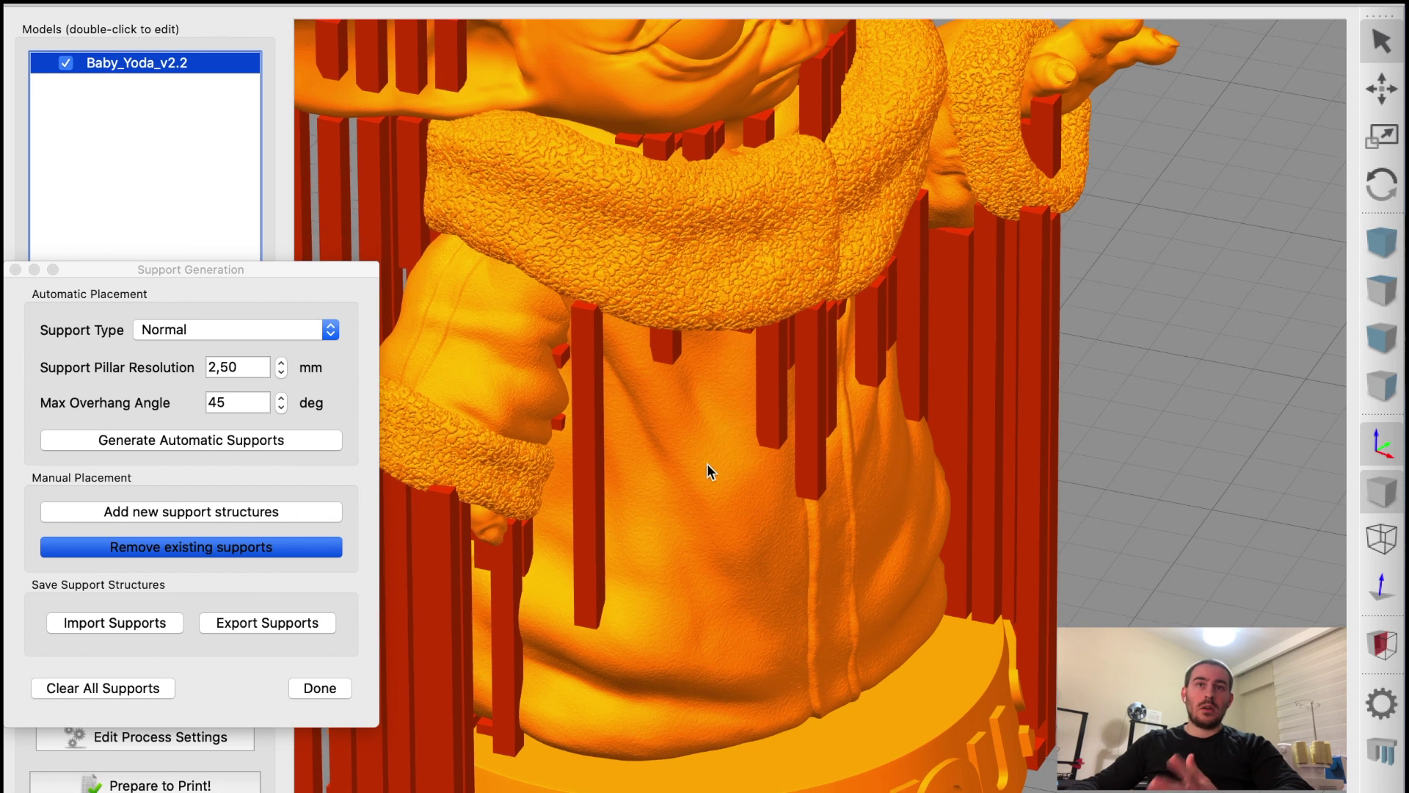
Step: Manually add new support pillars beneath the collar at the front of the robe
click(283, 509)
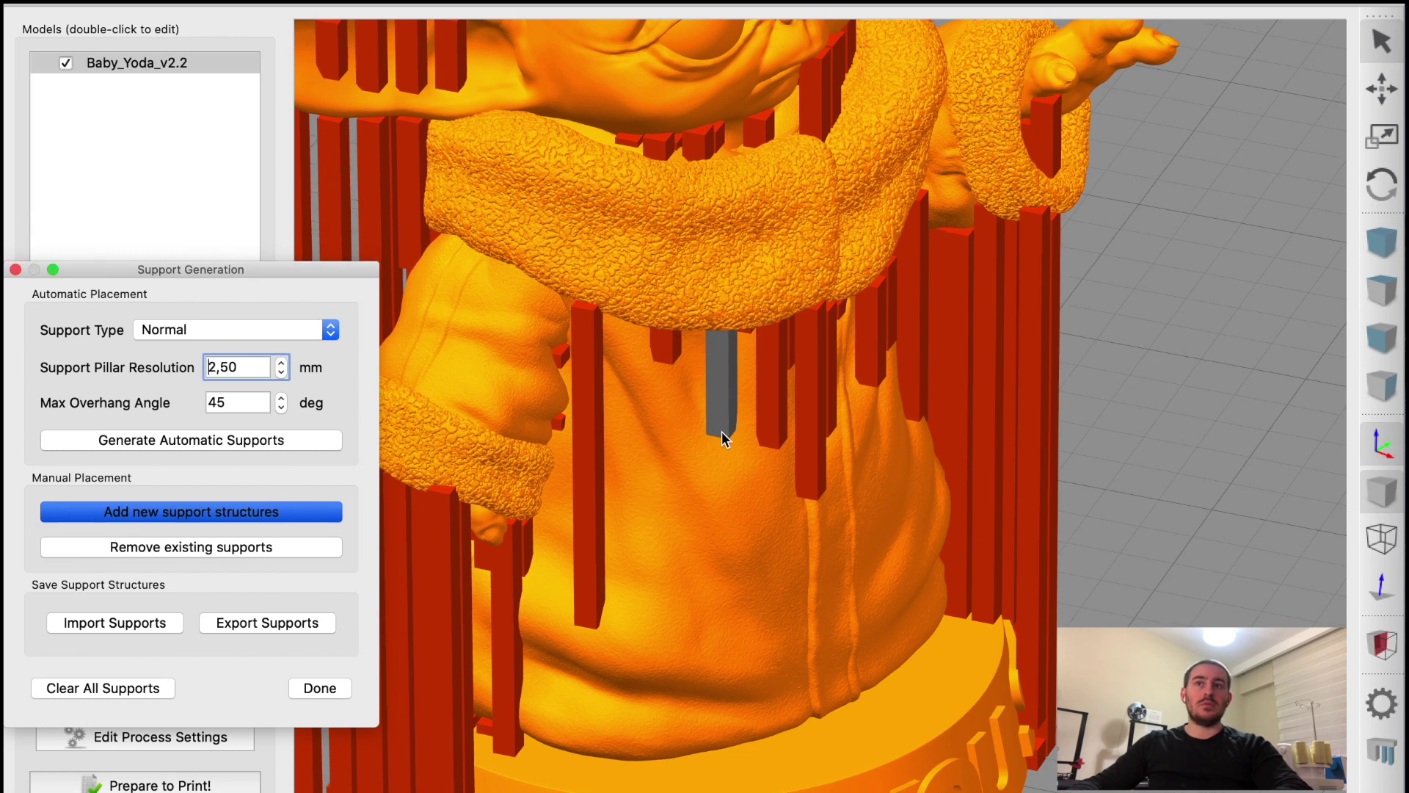
click(722, 435)
click(715, 459)
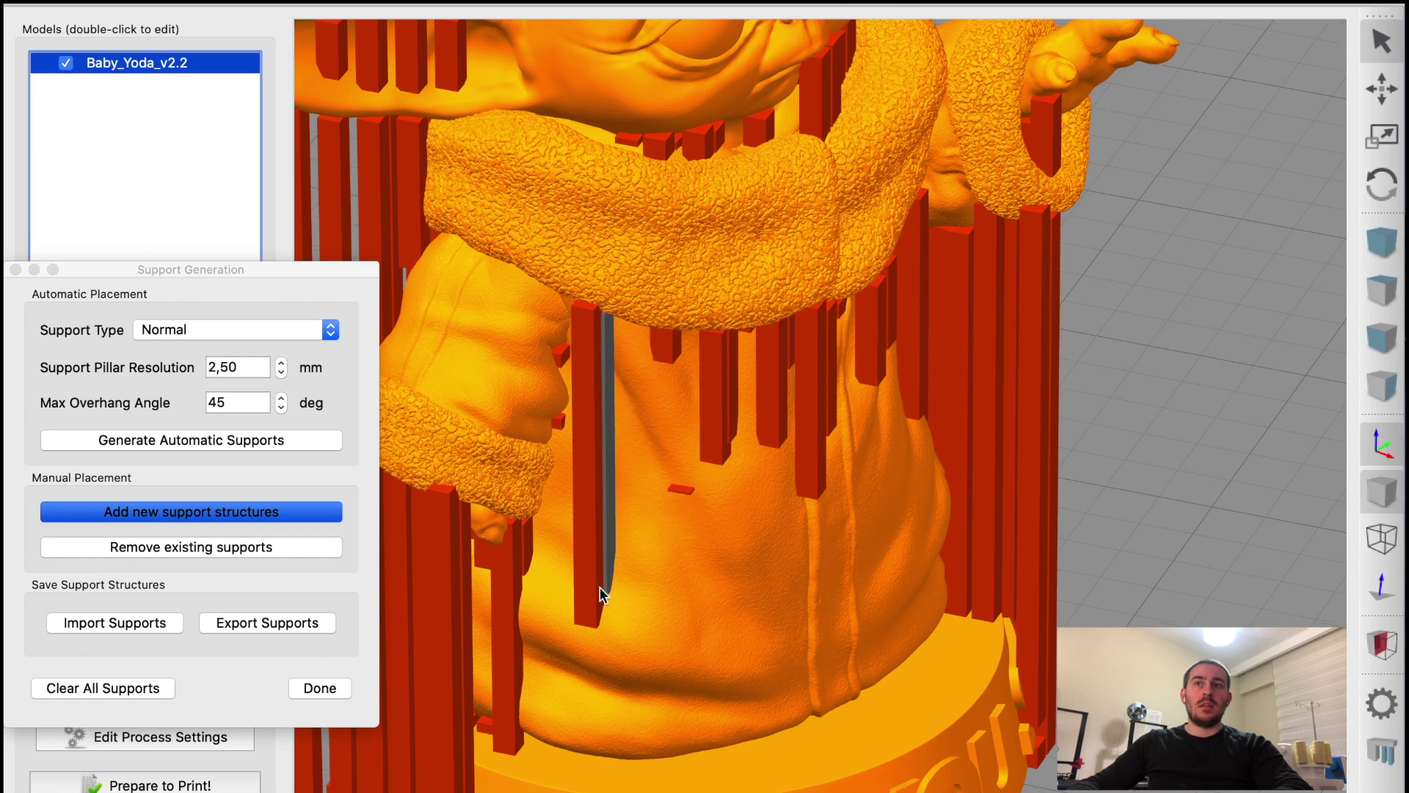
Step: Clear all supports and regenerate them automatically with the From Build Platform Only support type
click(147, 689)
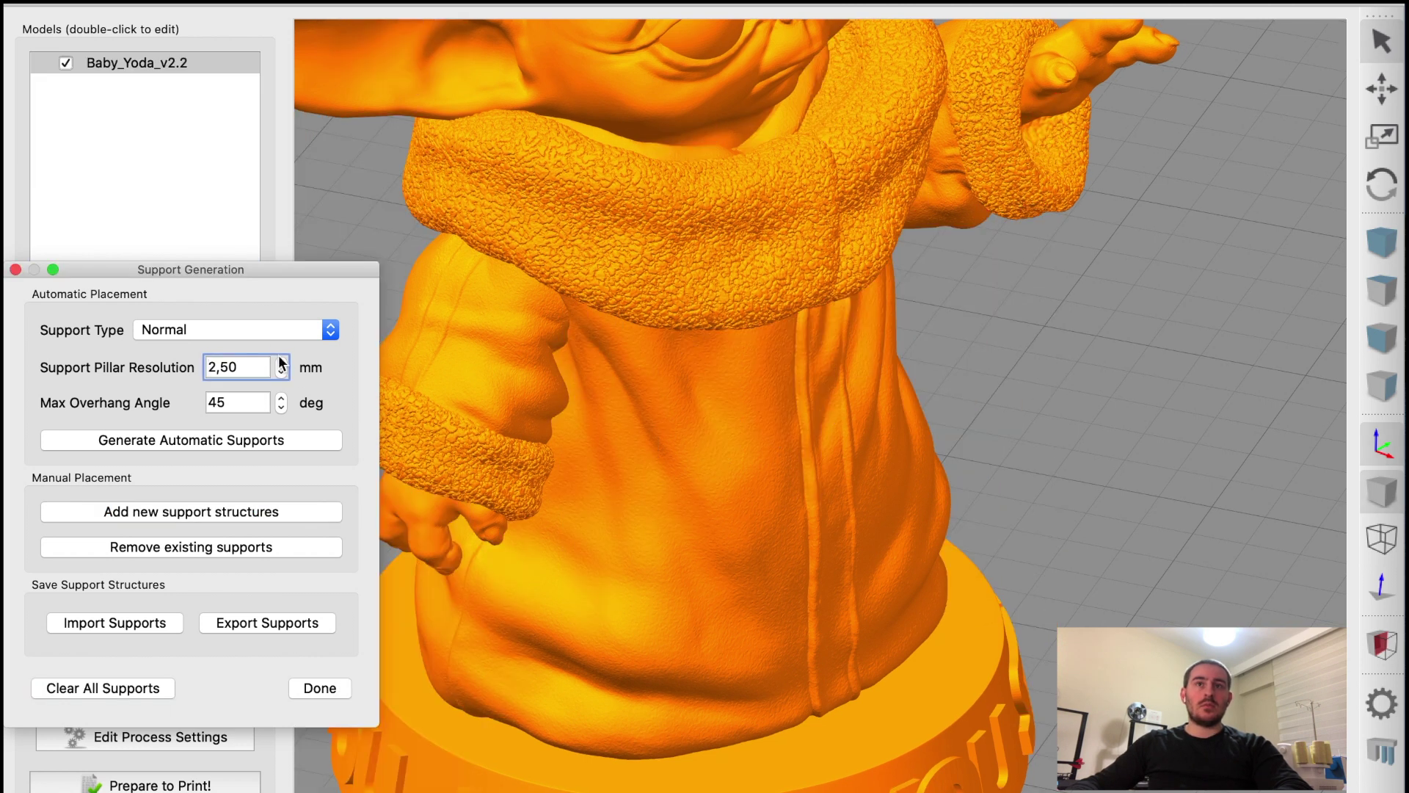
click(271, 331)
click(262, 351)
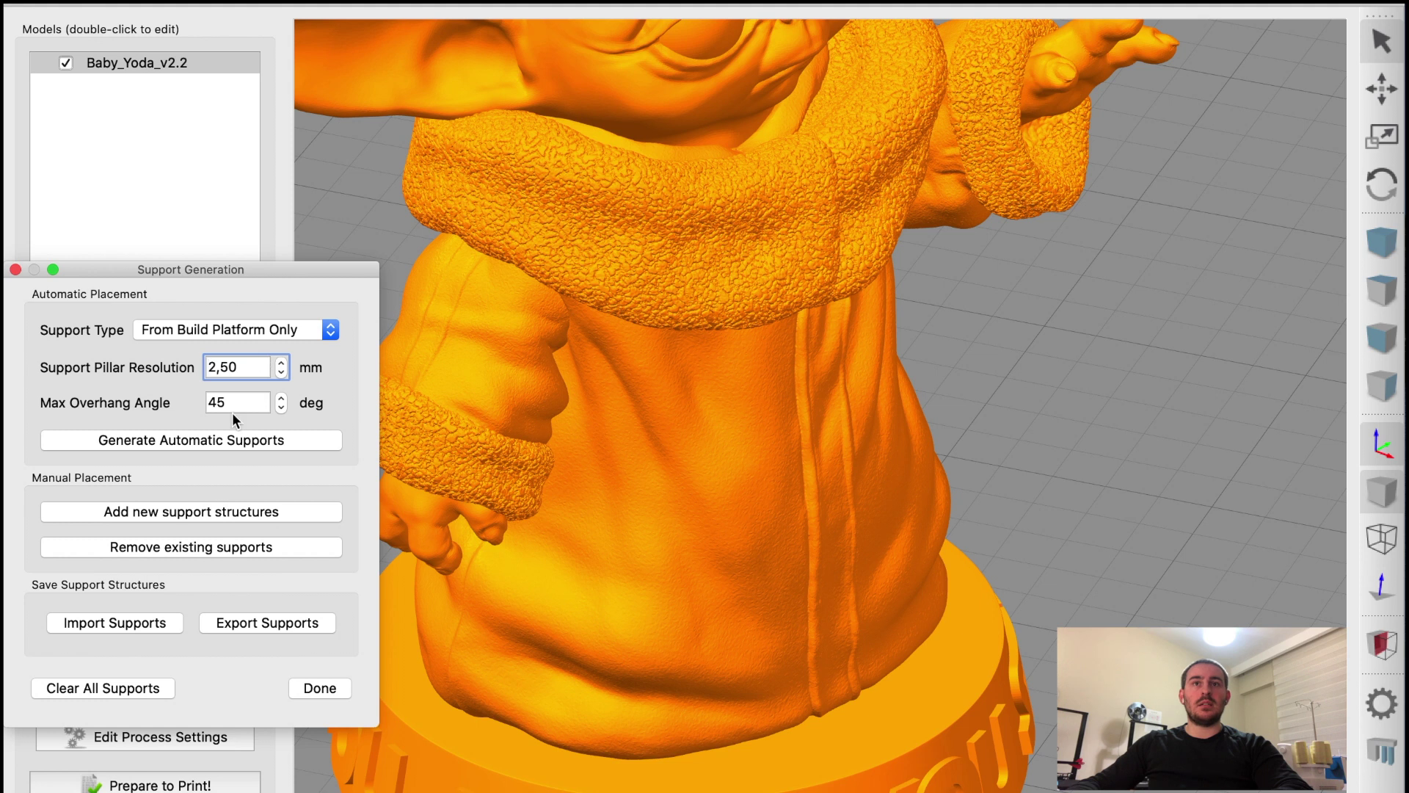
click(208, 440)
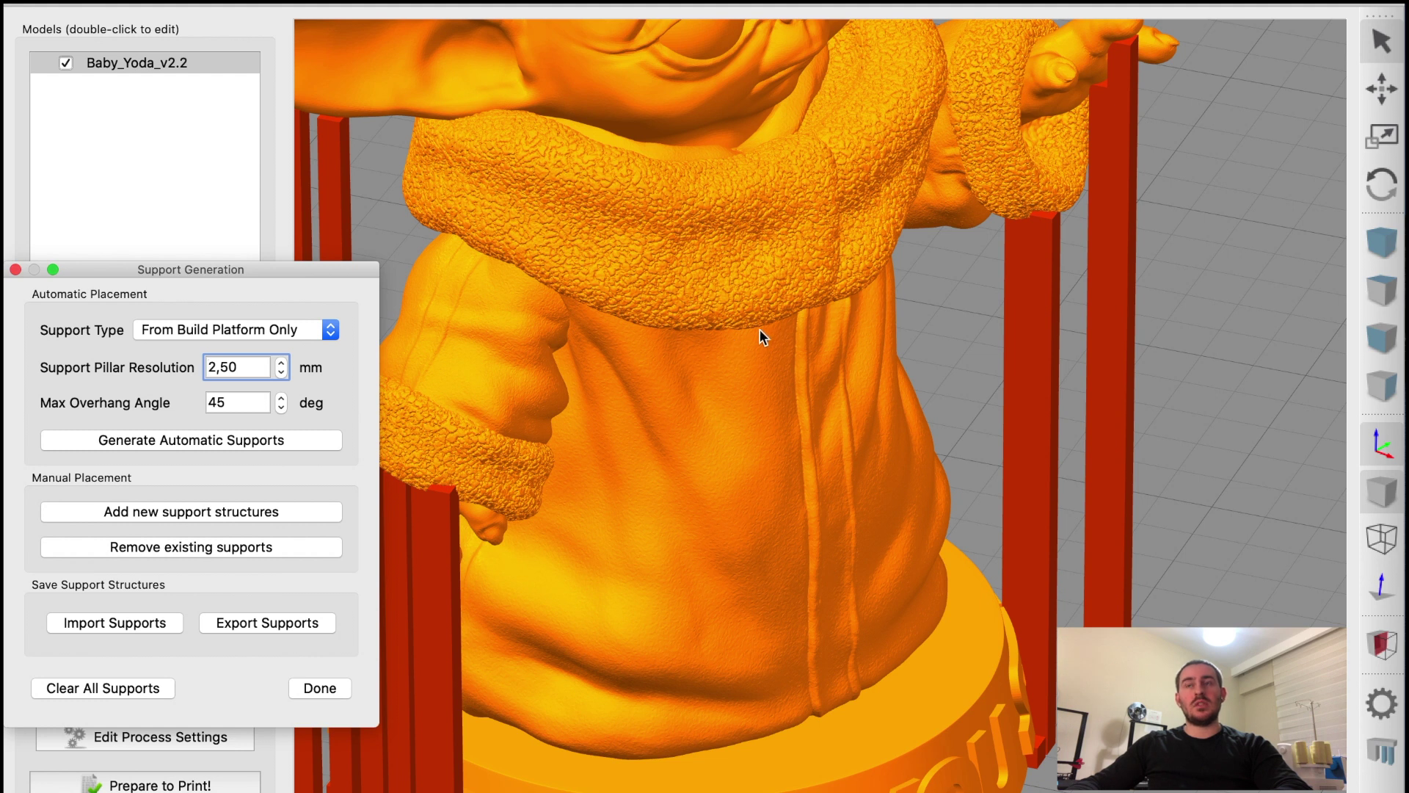
Step: Manually add support pillars under the figure's chin and between the ear and the fur collar
click(164, 512)
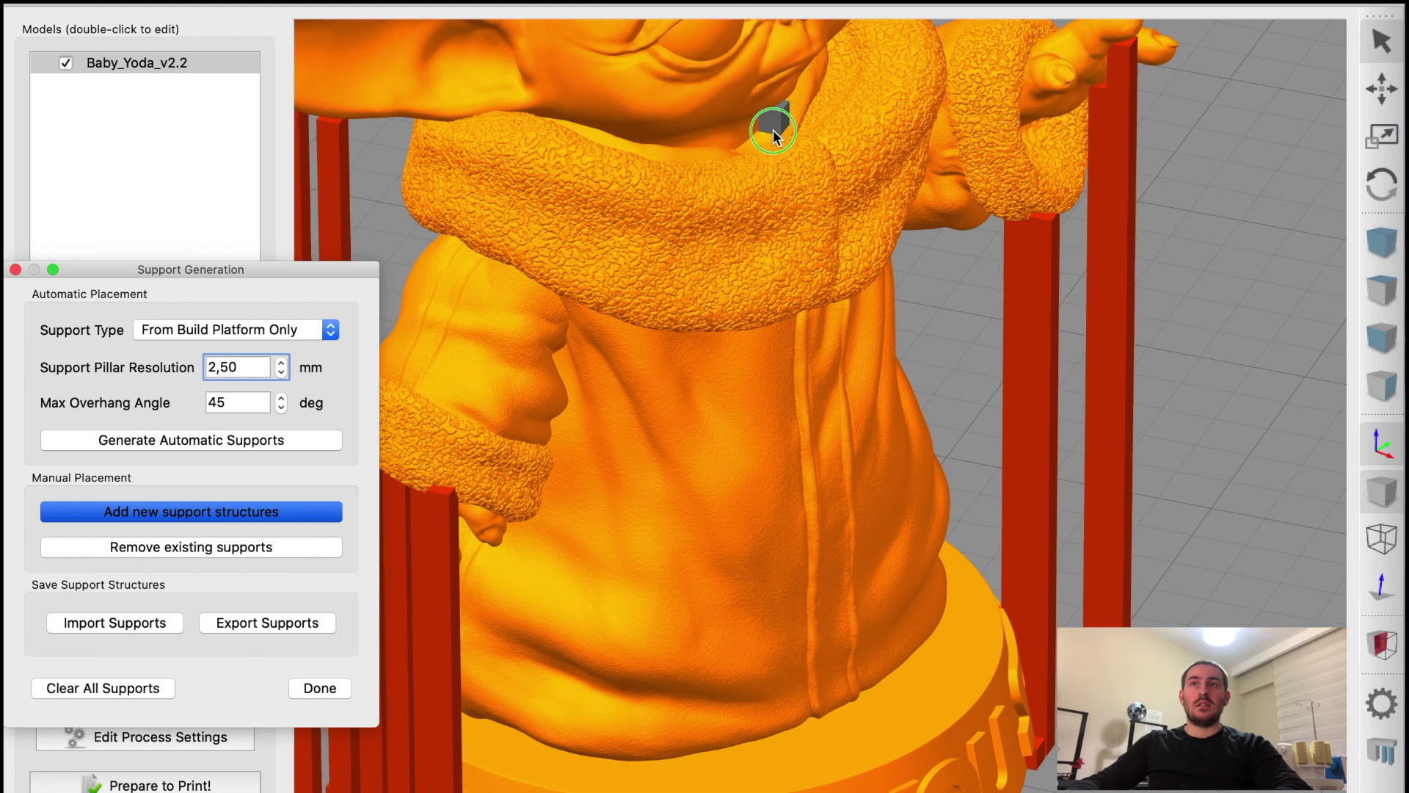
right_drag(777, 124, 758, 373)
click(761, 298)
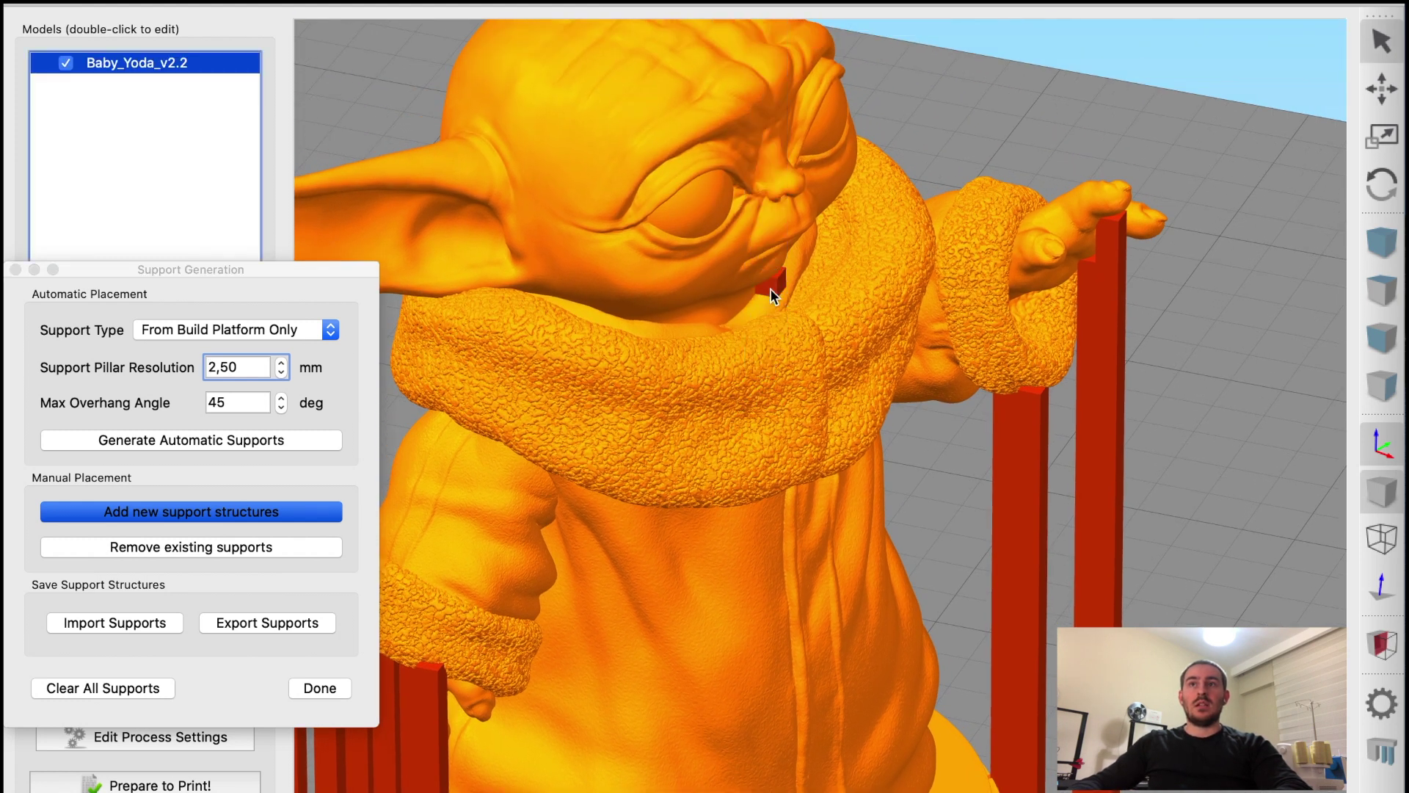
click(757, 305)
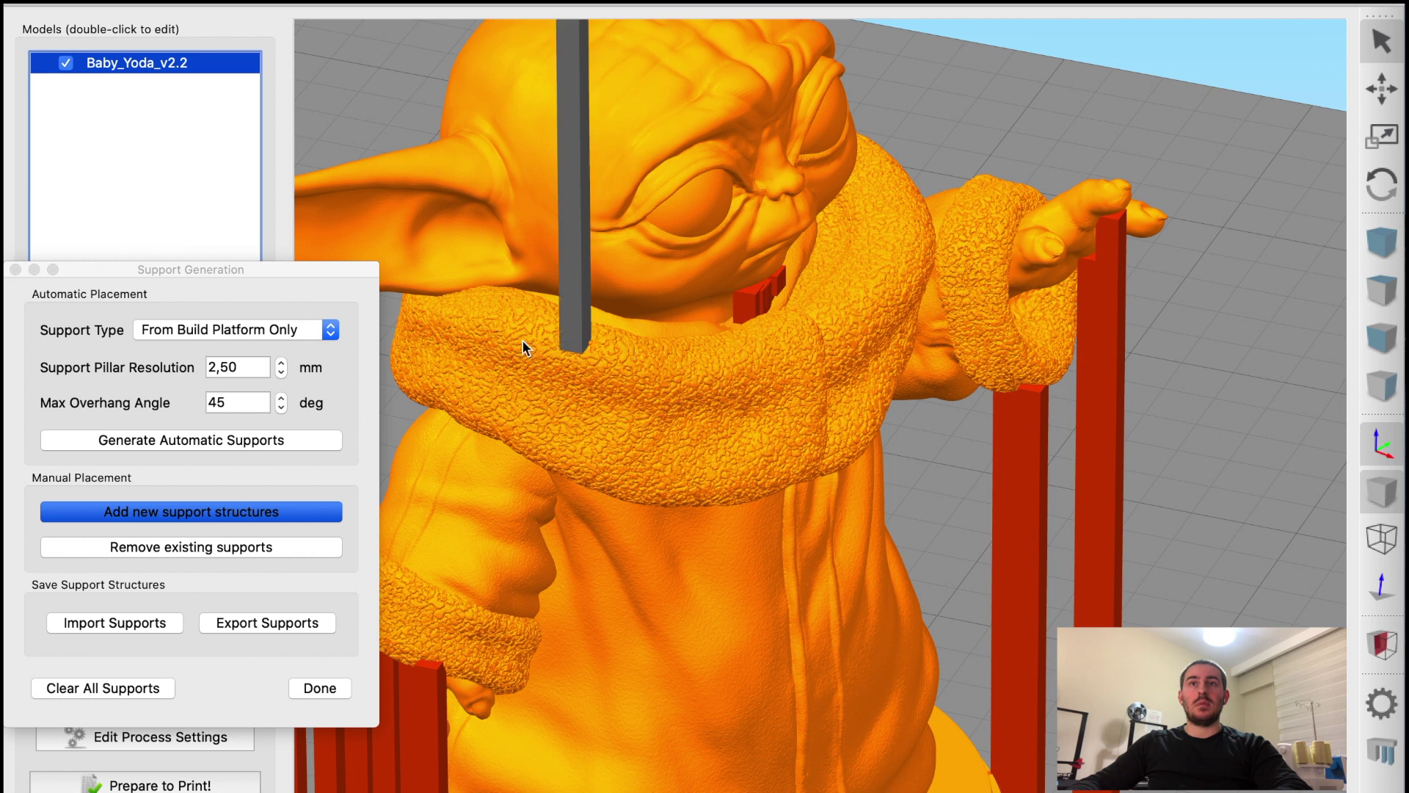
click(415, 353)
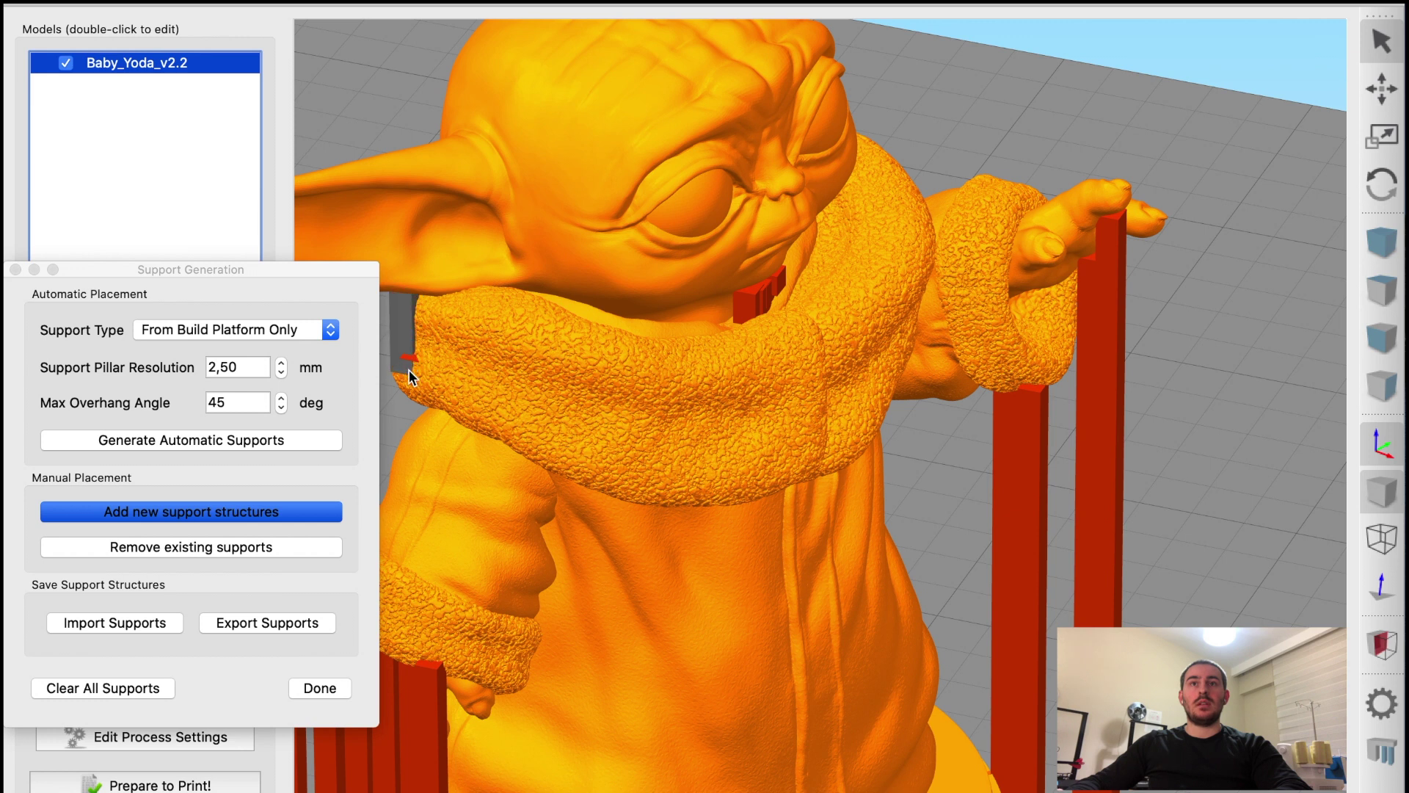
Step: Manually add a row of support pillars beneath the collar along the front of the robe and finish the support editing
click(688, 683)
right_drag(689, 682, 661, 396)
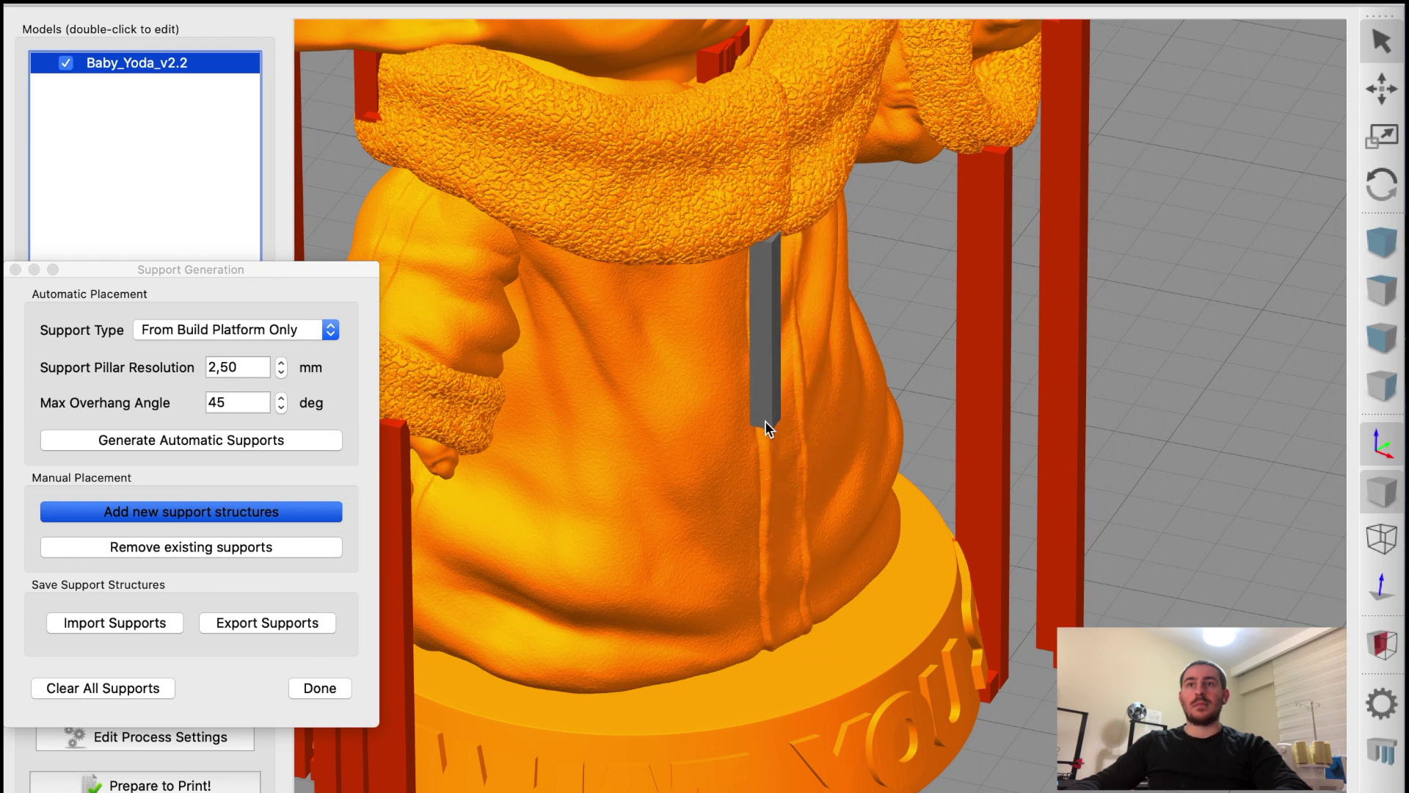
click(765, 422)
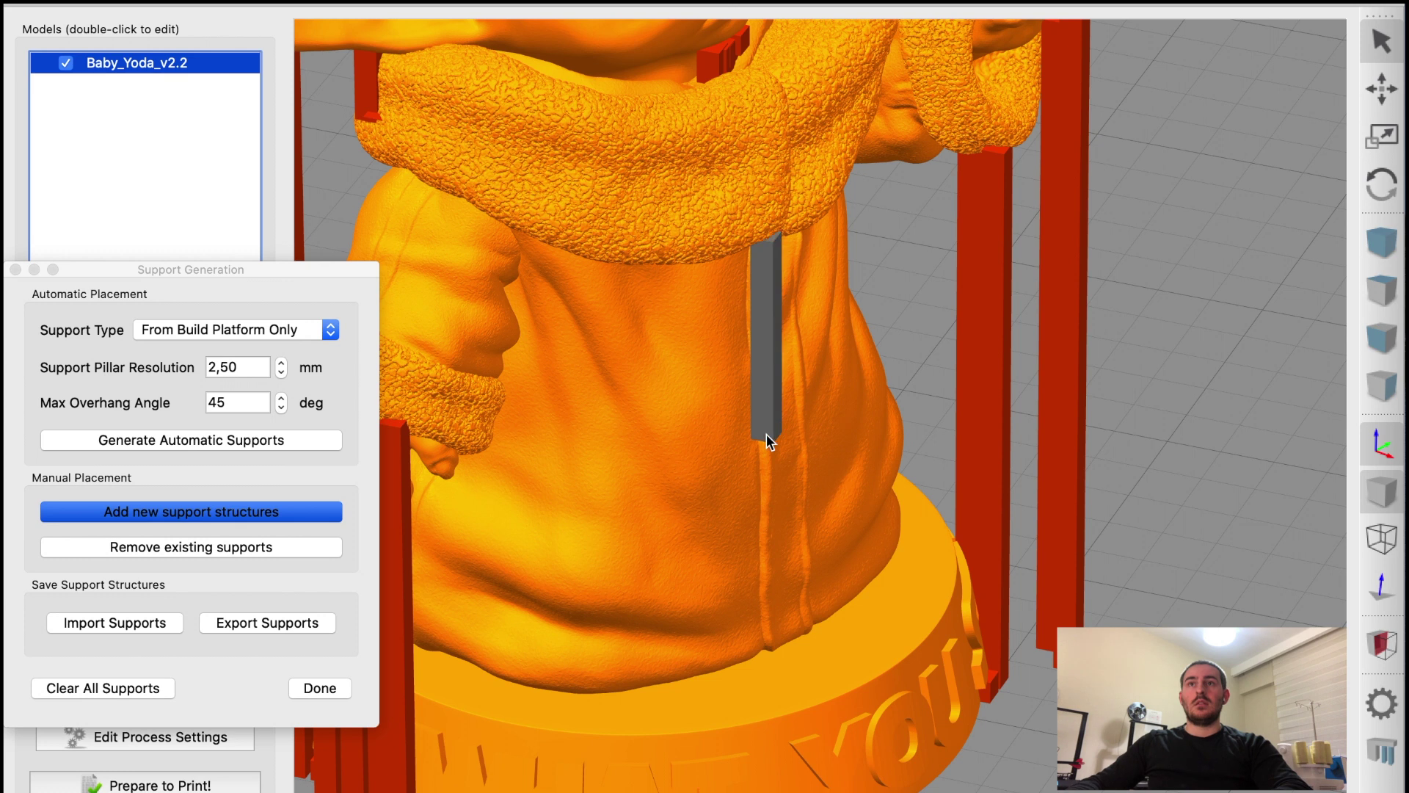
click(724, 431)
click(683, 439)
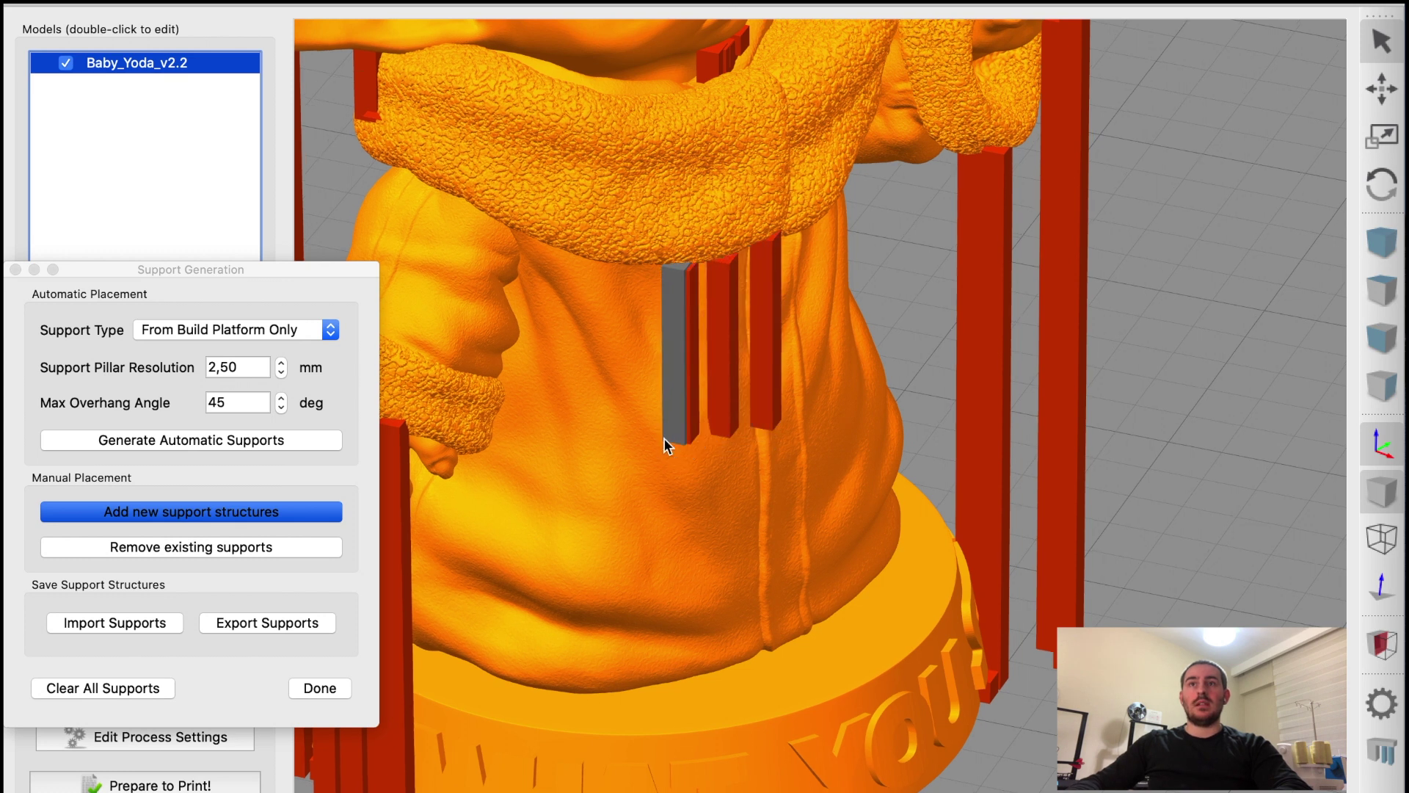
click(653, 403)
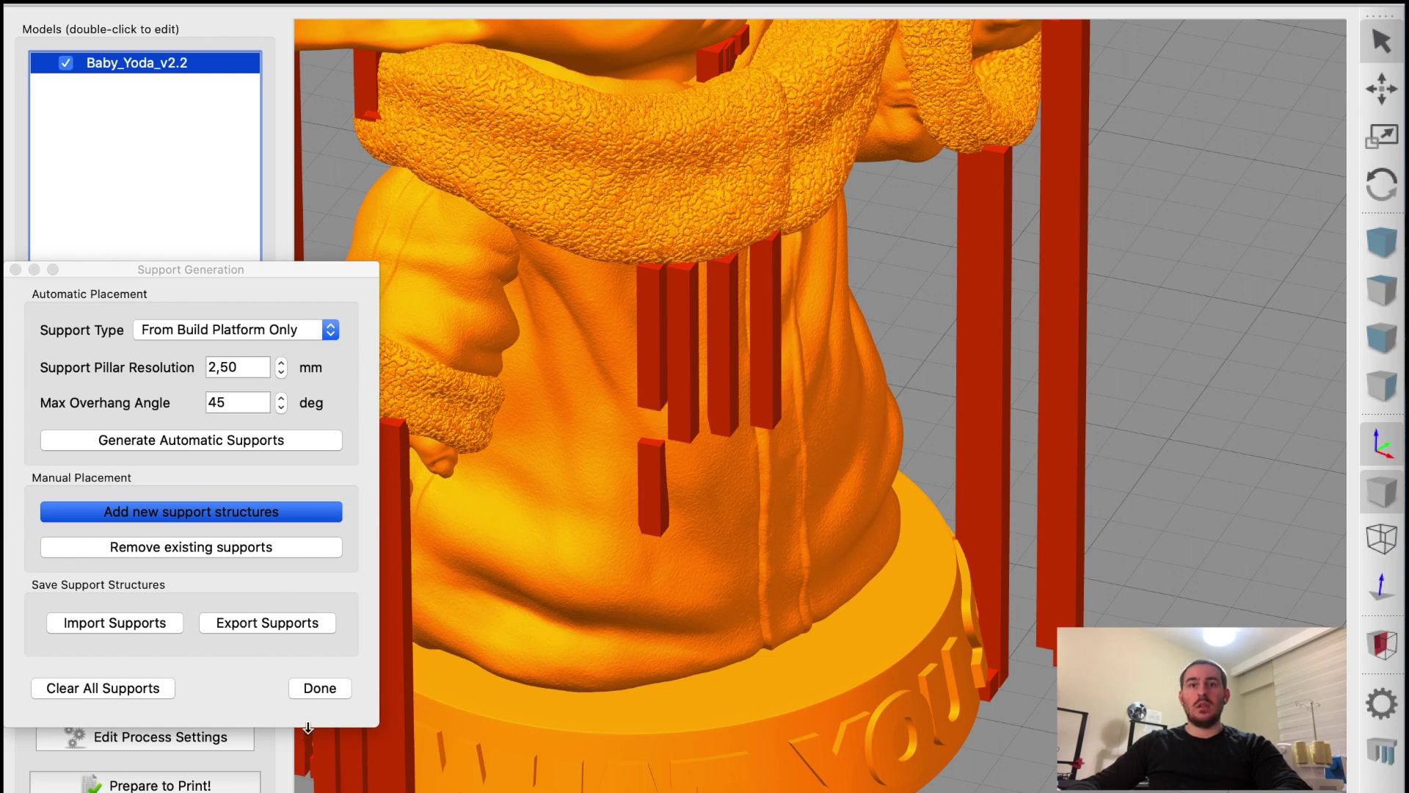
click(317, 690)
Step: Generate the print preview, lower the maximum visible layer to a height of about 37 mm to inspect the supports, and exit the preview
click(160, 783)
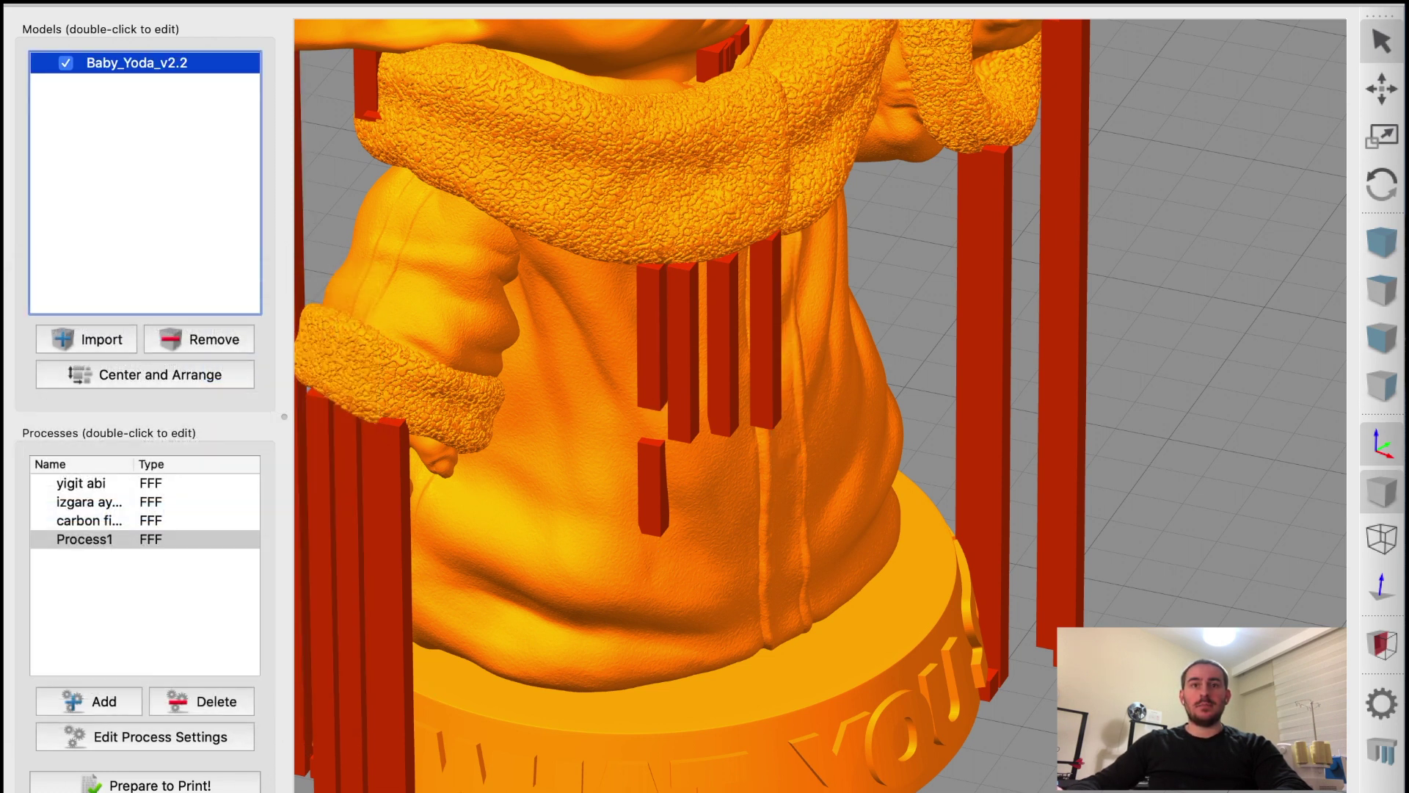
click(974, 648)
scroll(930, 663, down, 5)
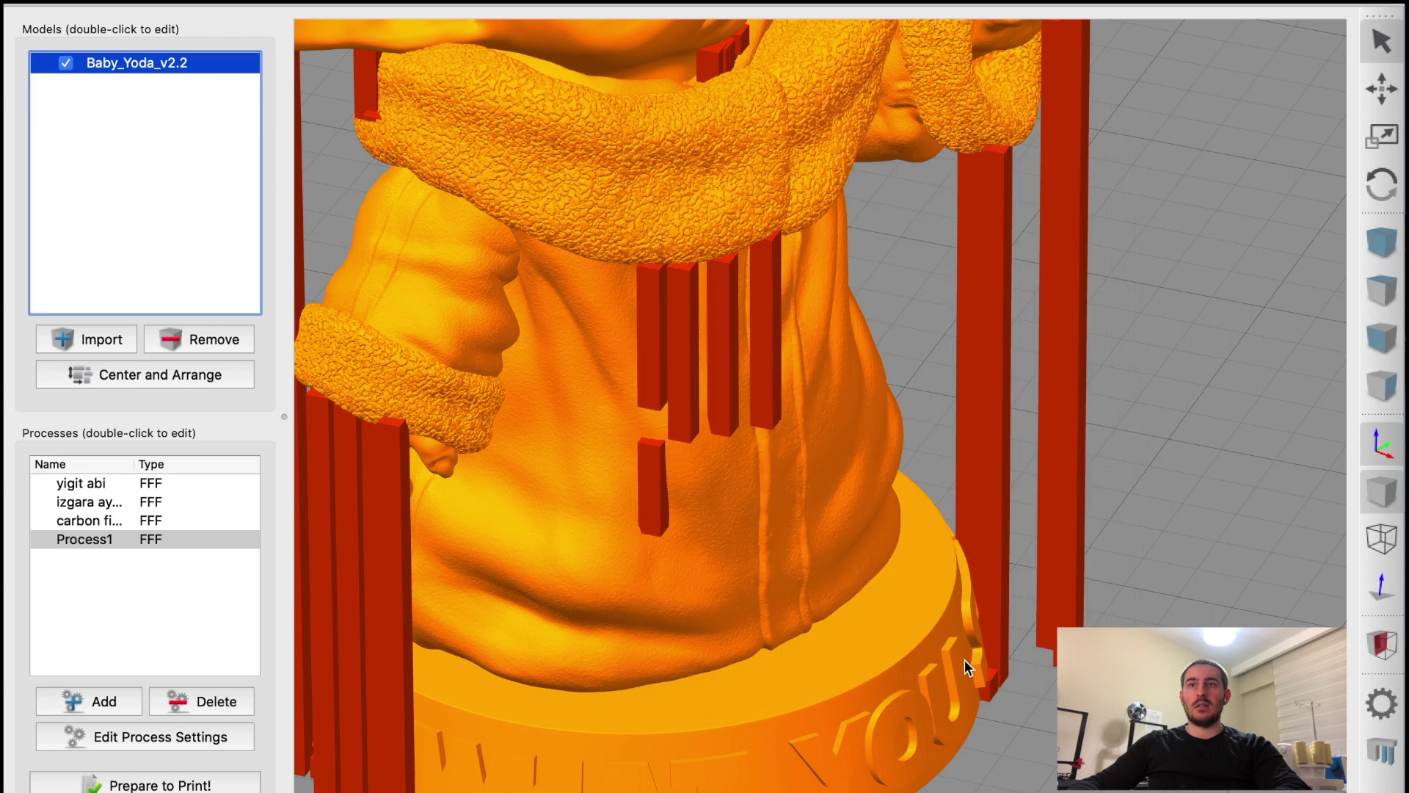
scroll(930, 664, down, 3)
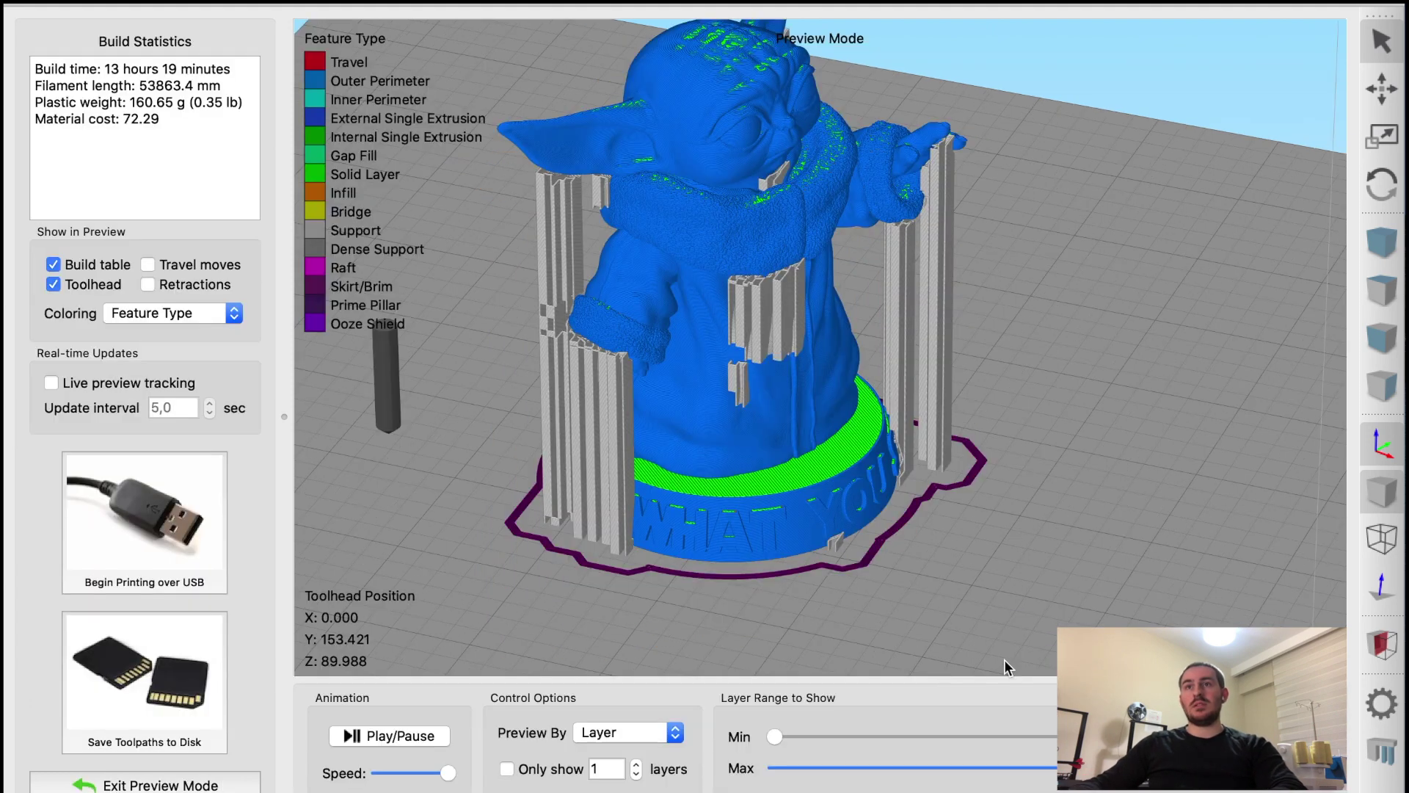
drag(1093, 768, 934, 723)
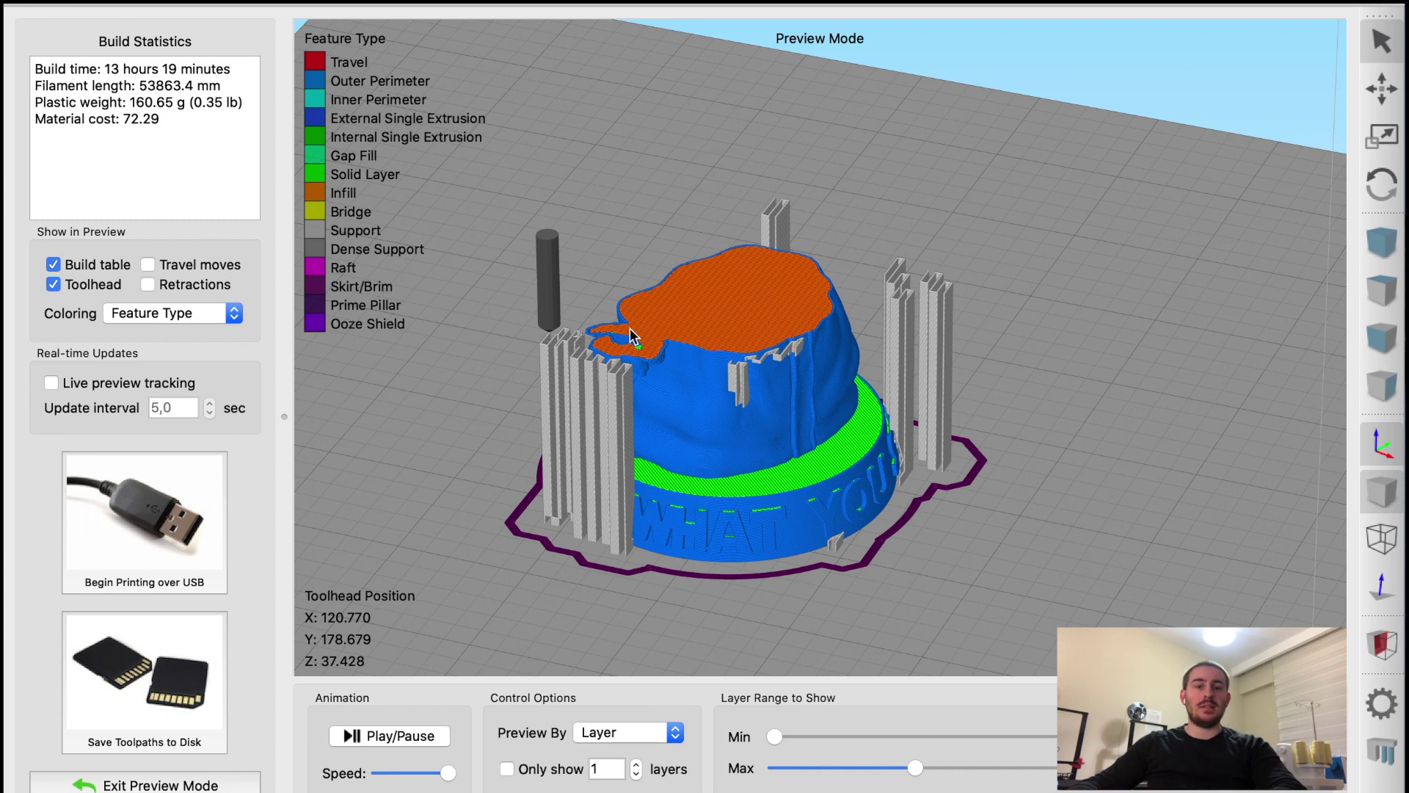
click(242, 785)
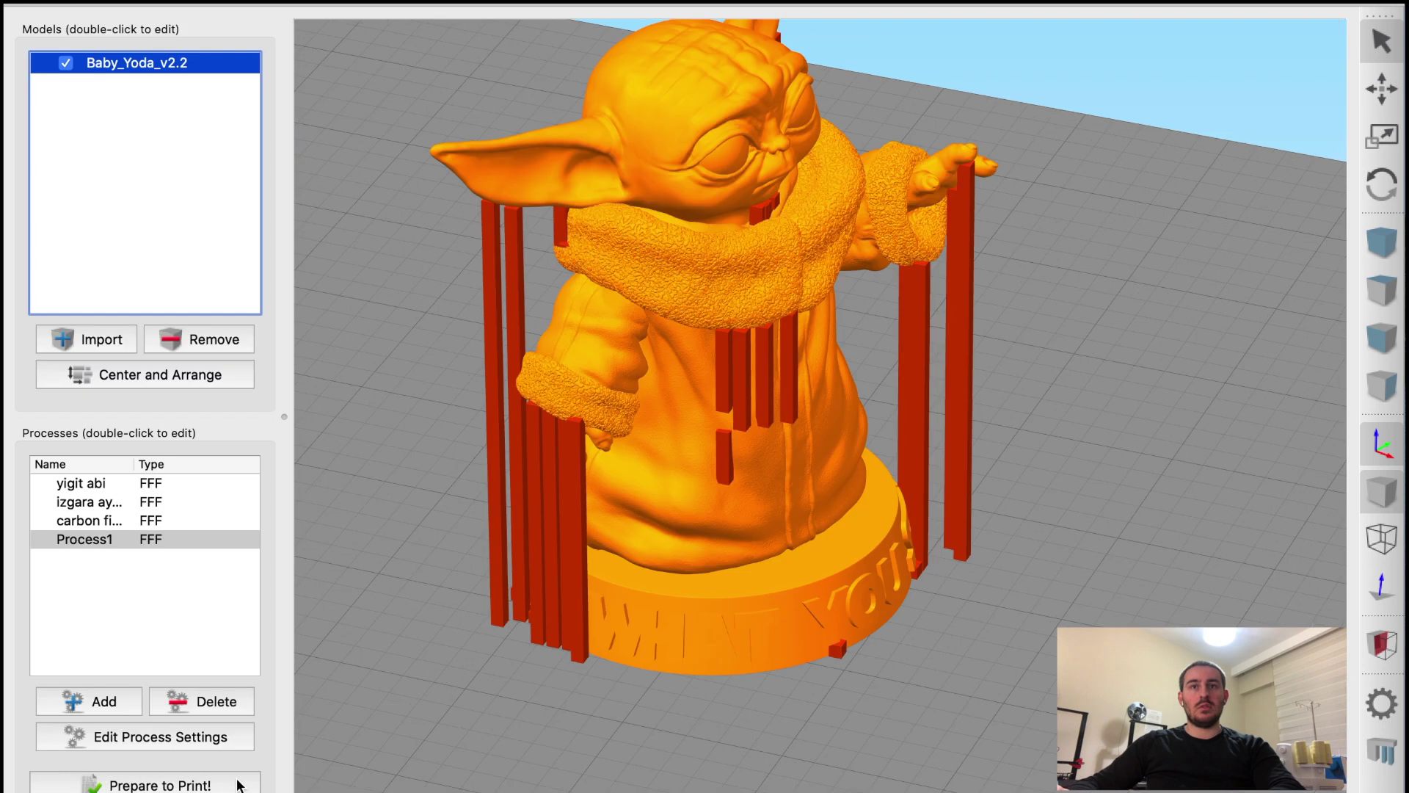
Step: Reopen support generation and manually add a support pillar beneath the collar beside the figure's sleeve
click(1386, 749)
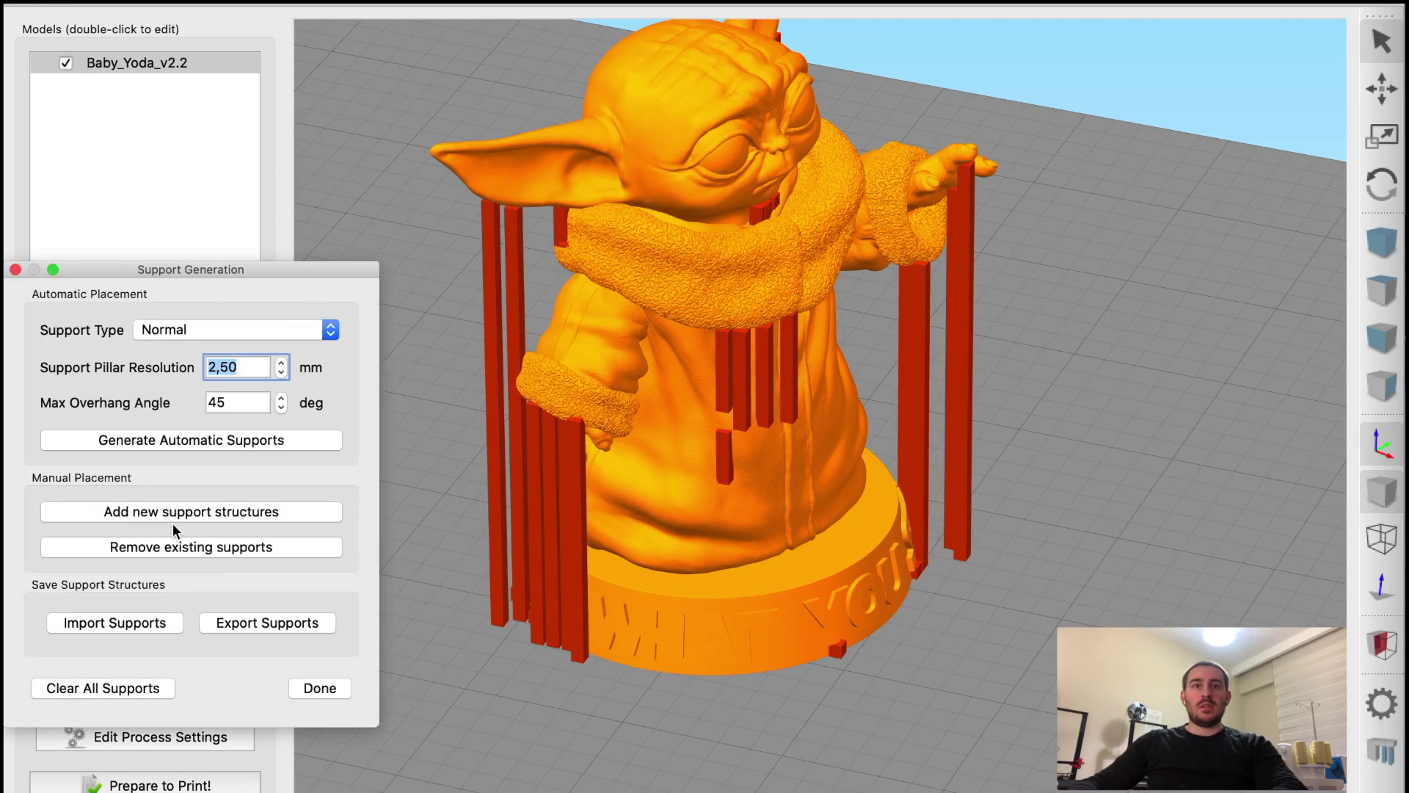
click(219, 512)
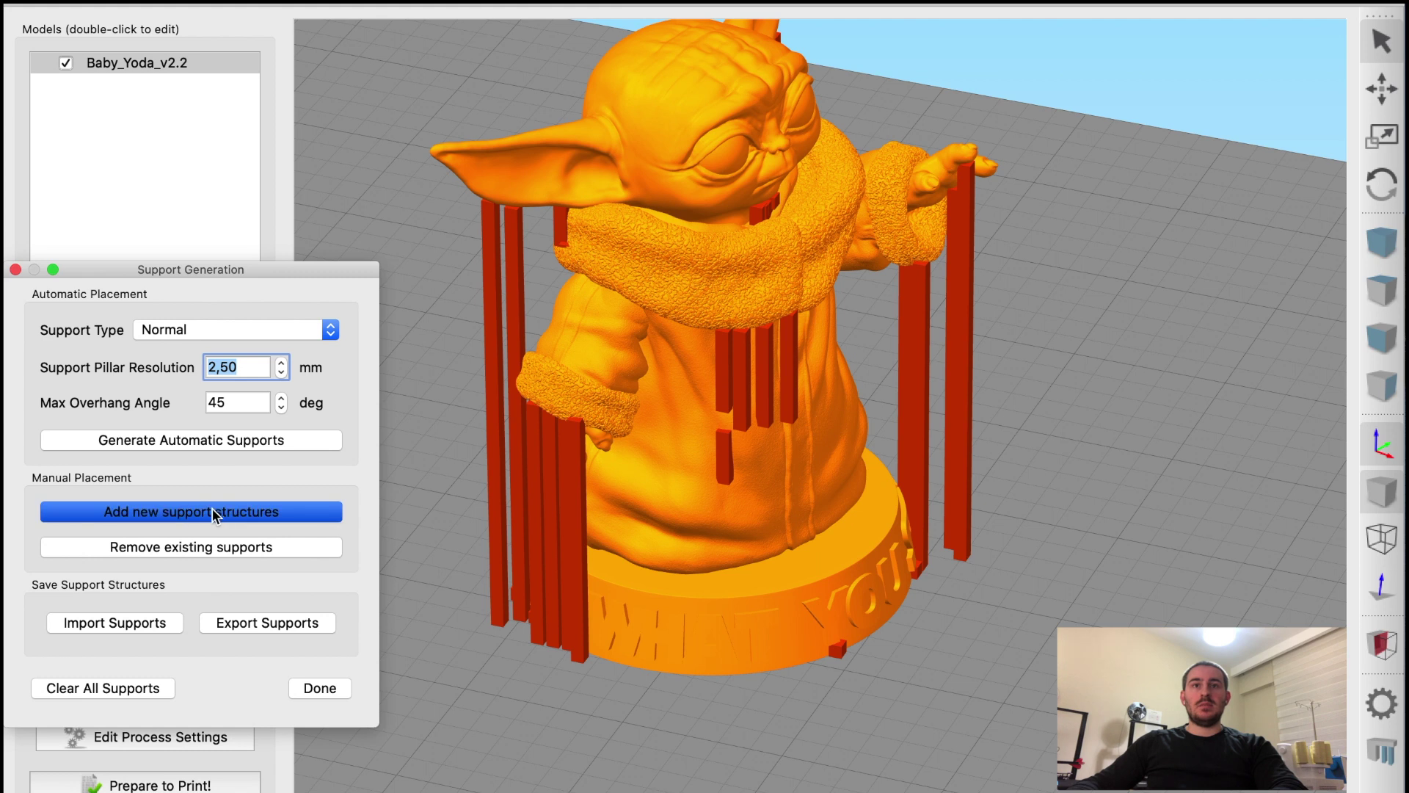
click(658, 482)
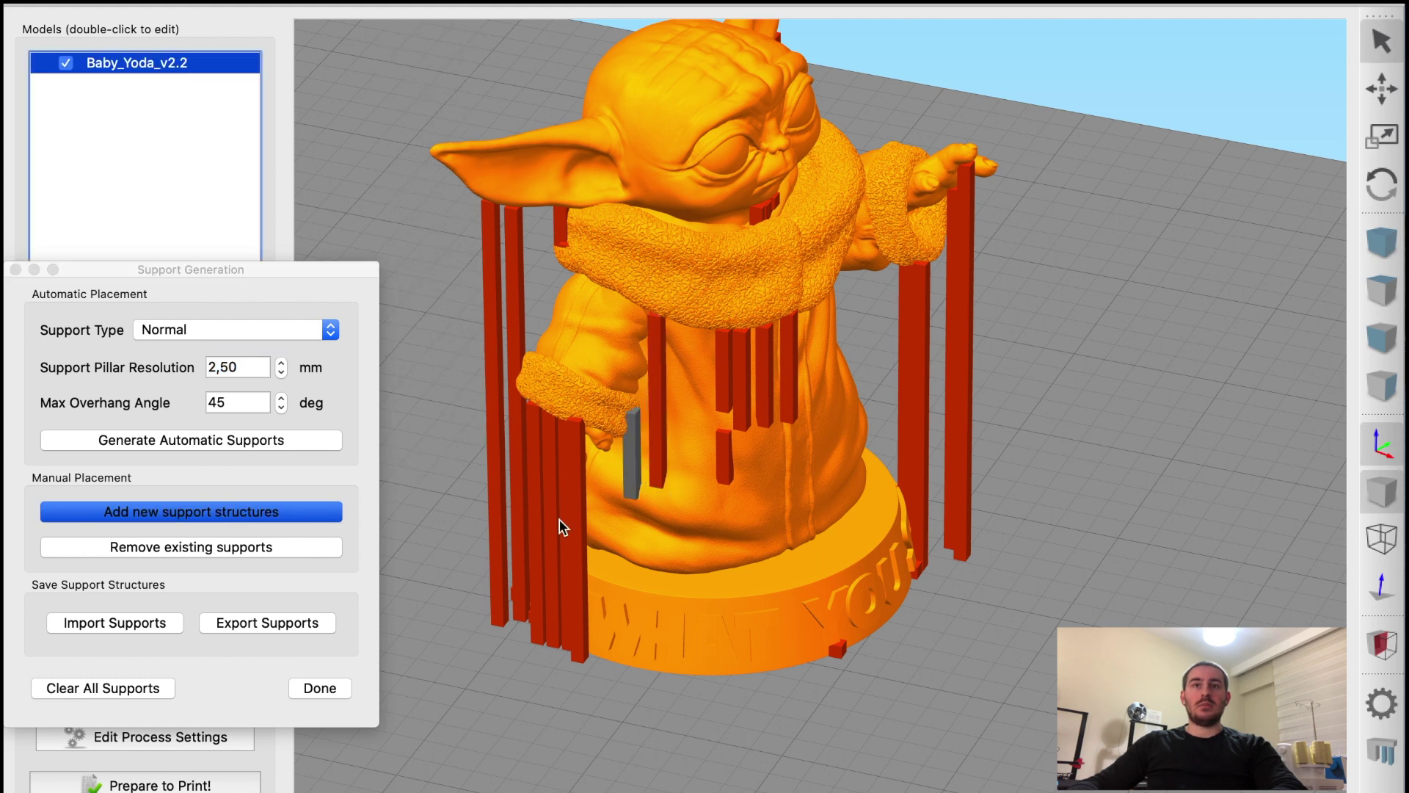
Step: Manually remove the pillar beside the sleeve and several pillars under the ear and the cuff, and finish the support editing
click(281, 548)
click(655, 440)
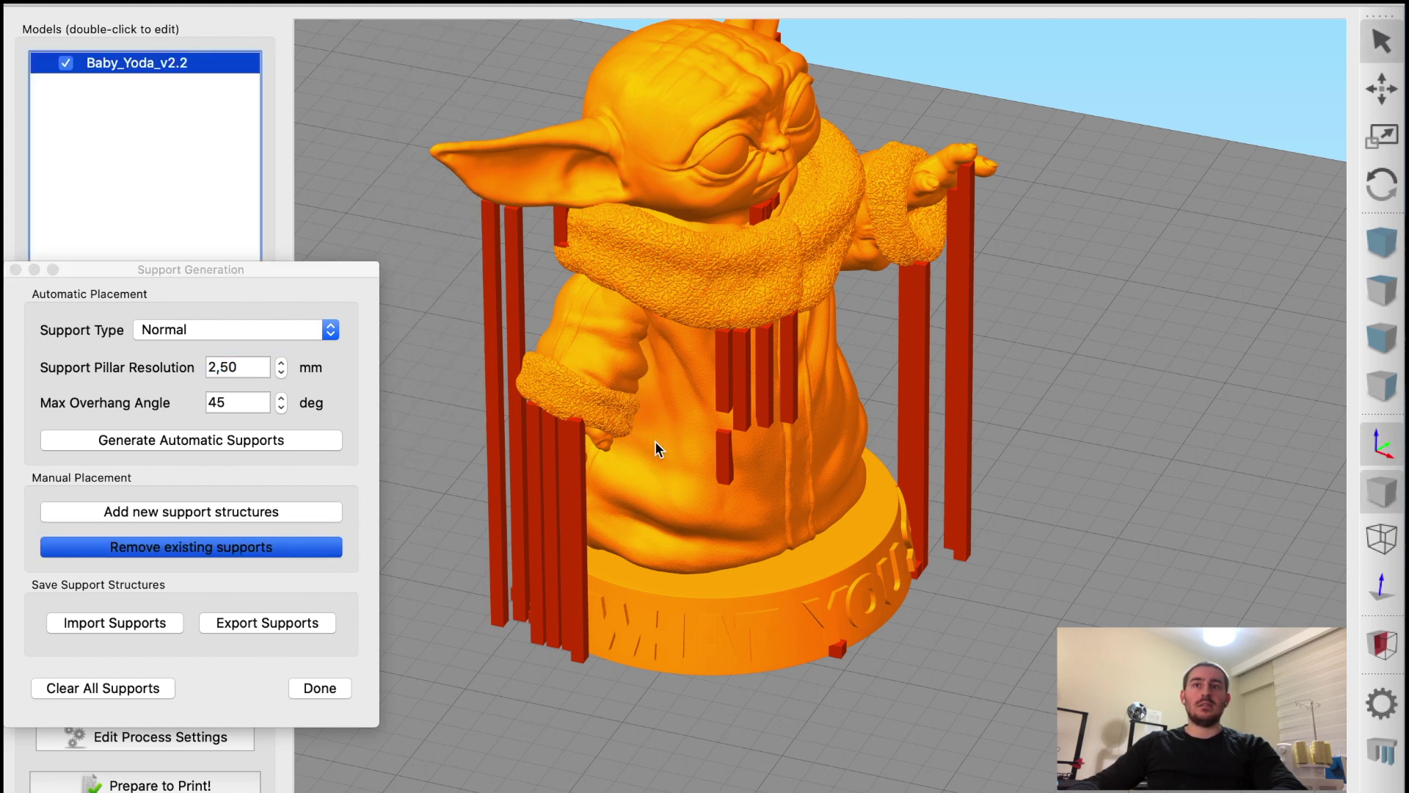
click(584, 485)
click(556, 492)
click(515, 499)
click(493, 505)
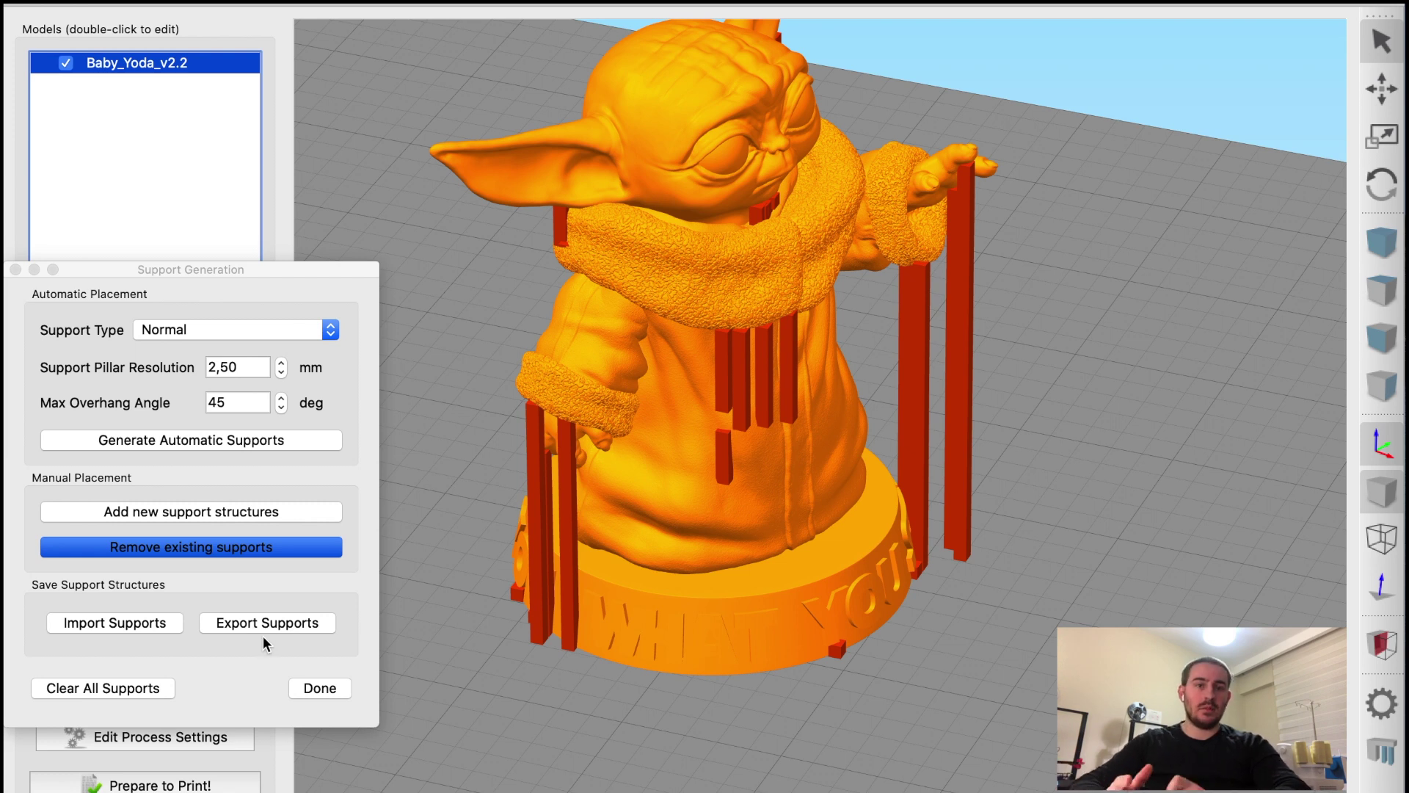
click(318, 687)
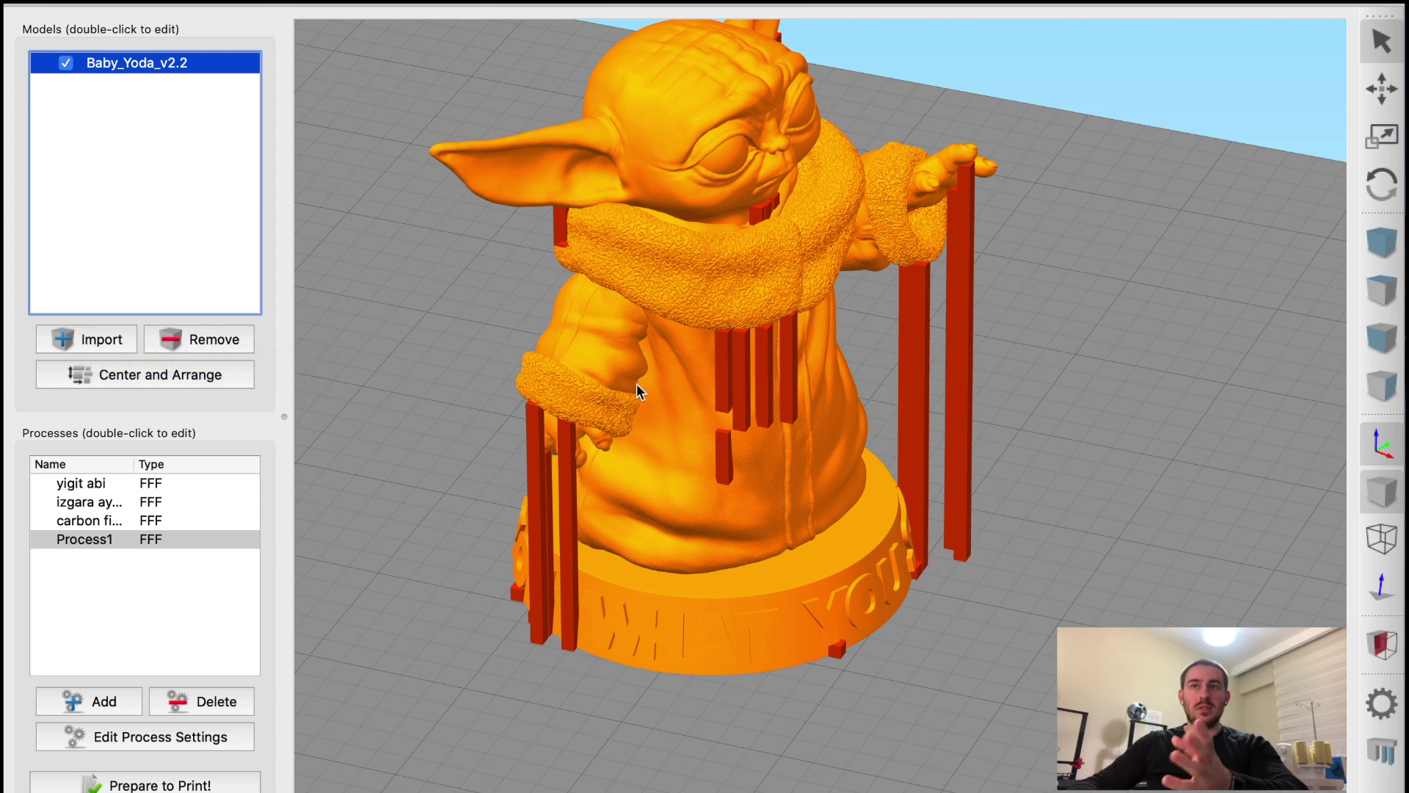
Step: Remove the Baby Yoda model and import 20mmTestCube_repaired.stl from the 20mm_Test_Cube folder in Downloads
click(1392, 243)
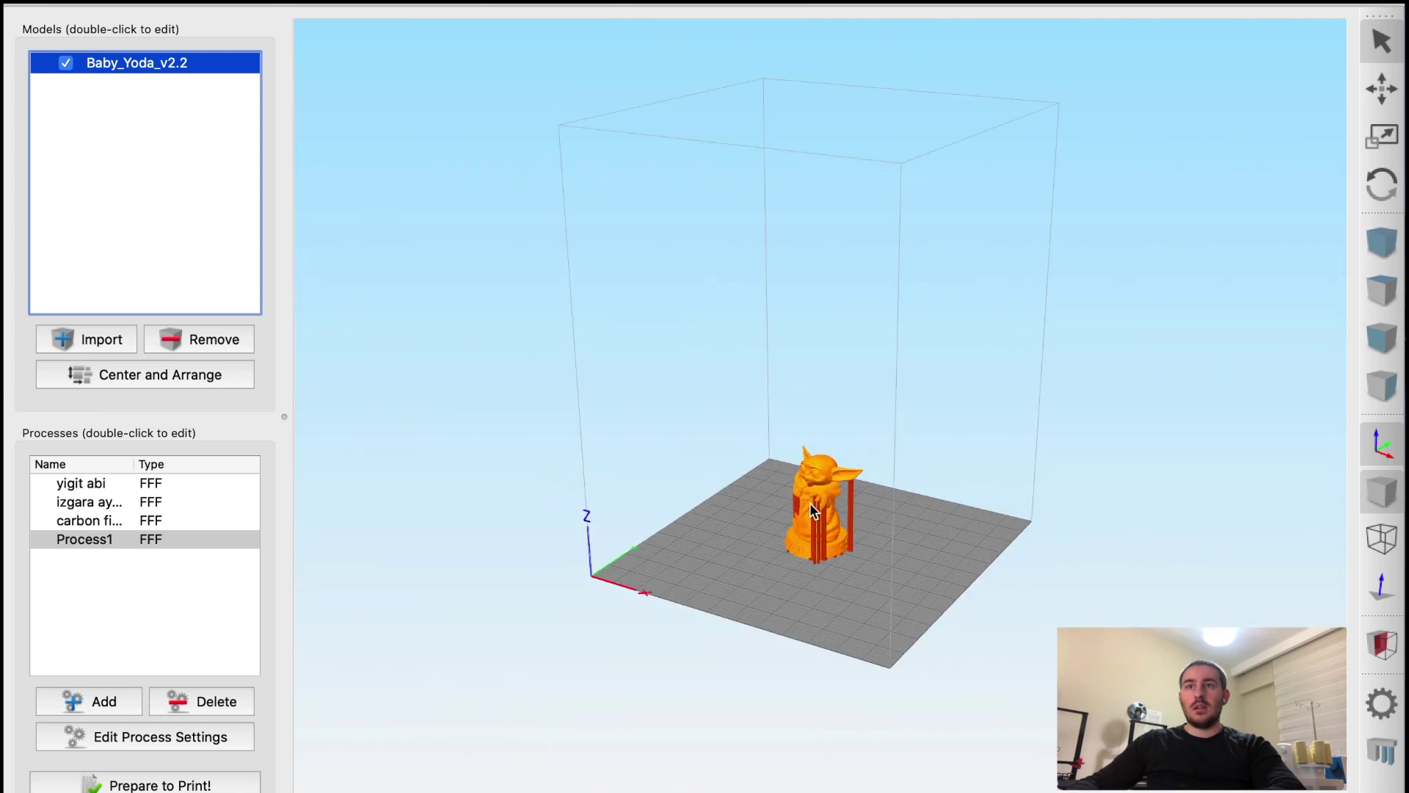
key(Delete)
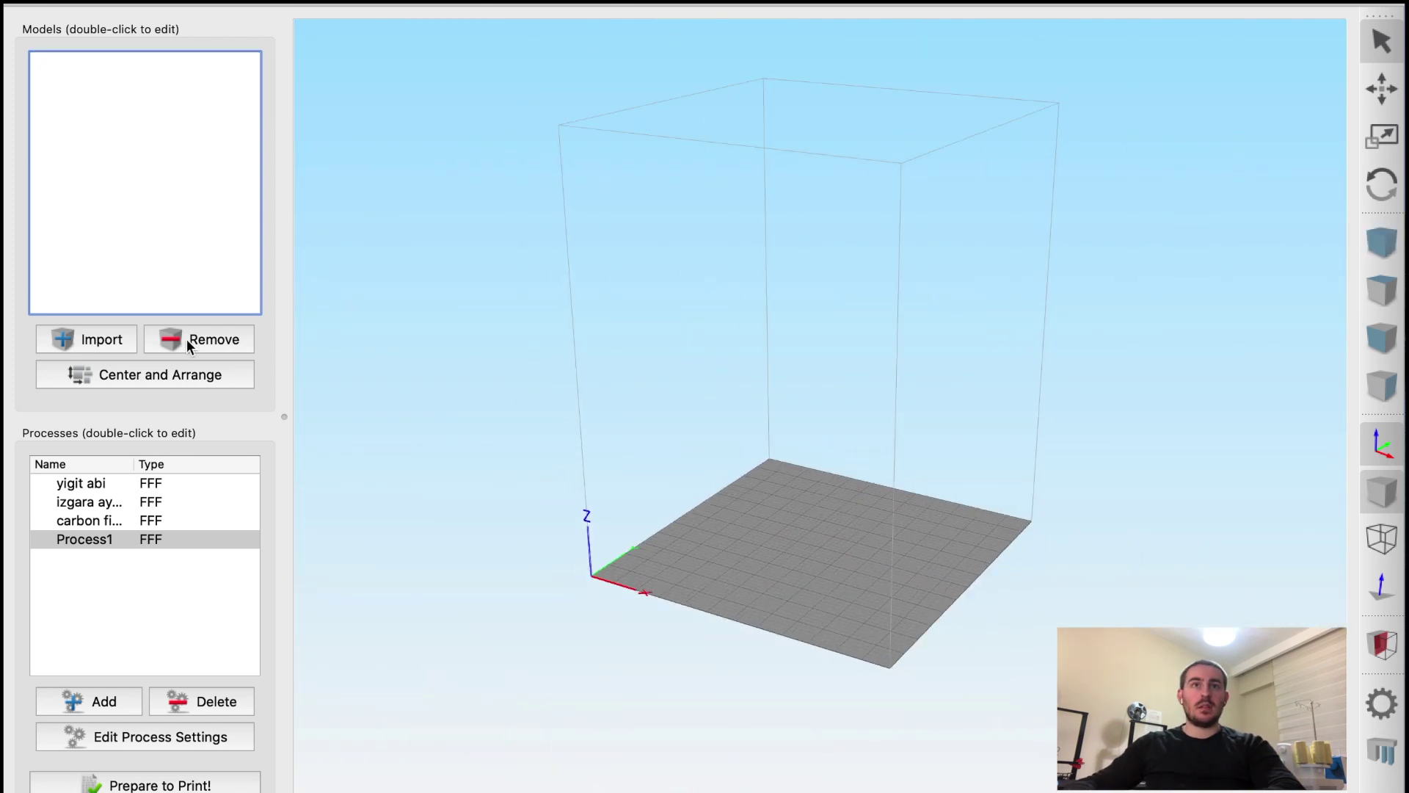
click(103, 340)
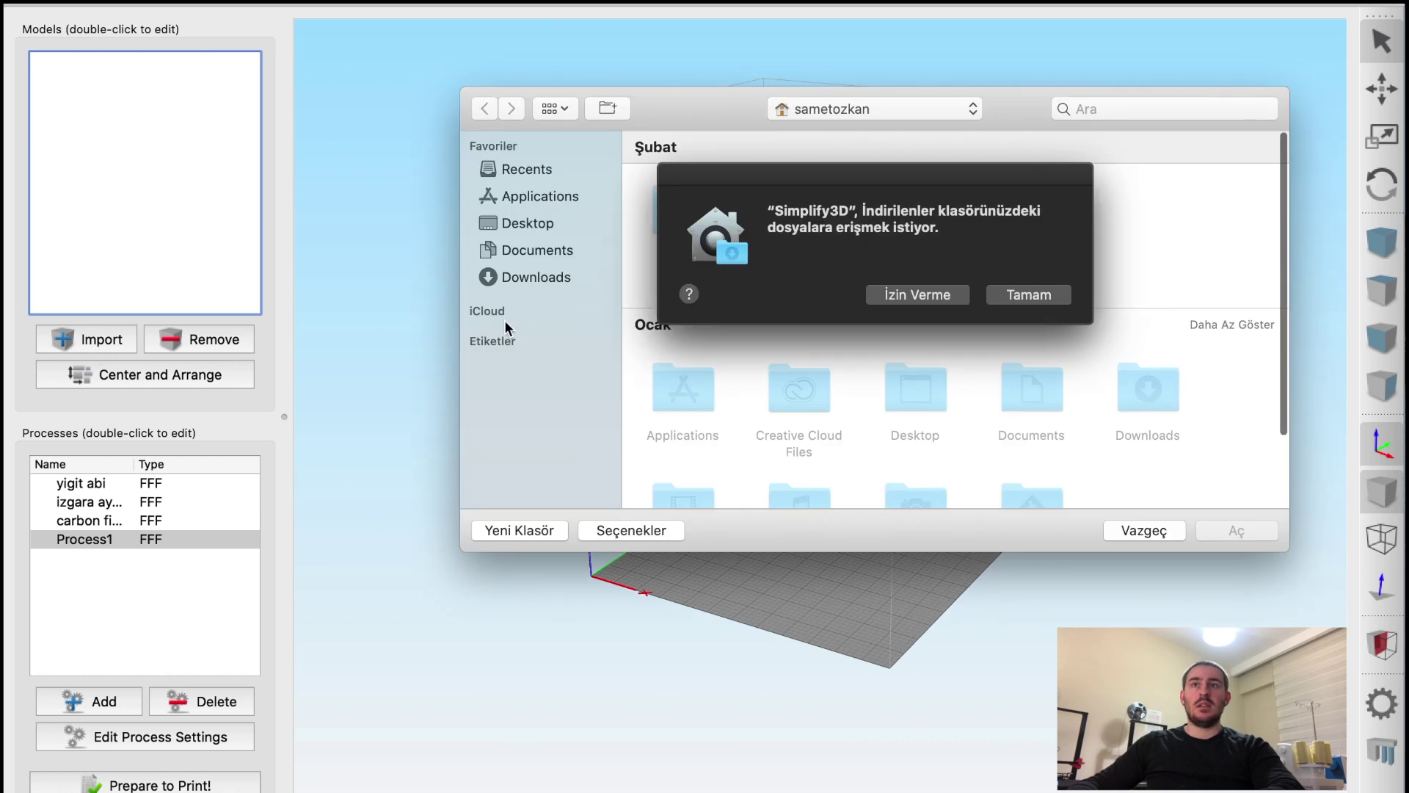
click(1025, 298)
click(562, 279)
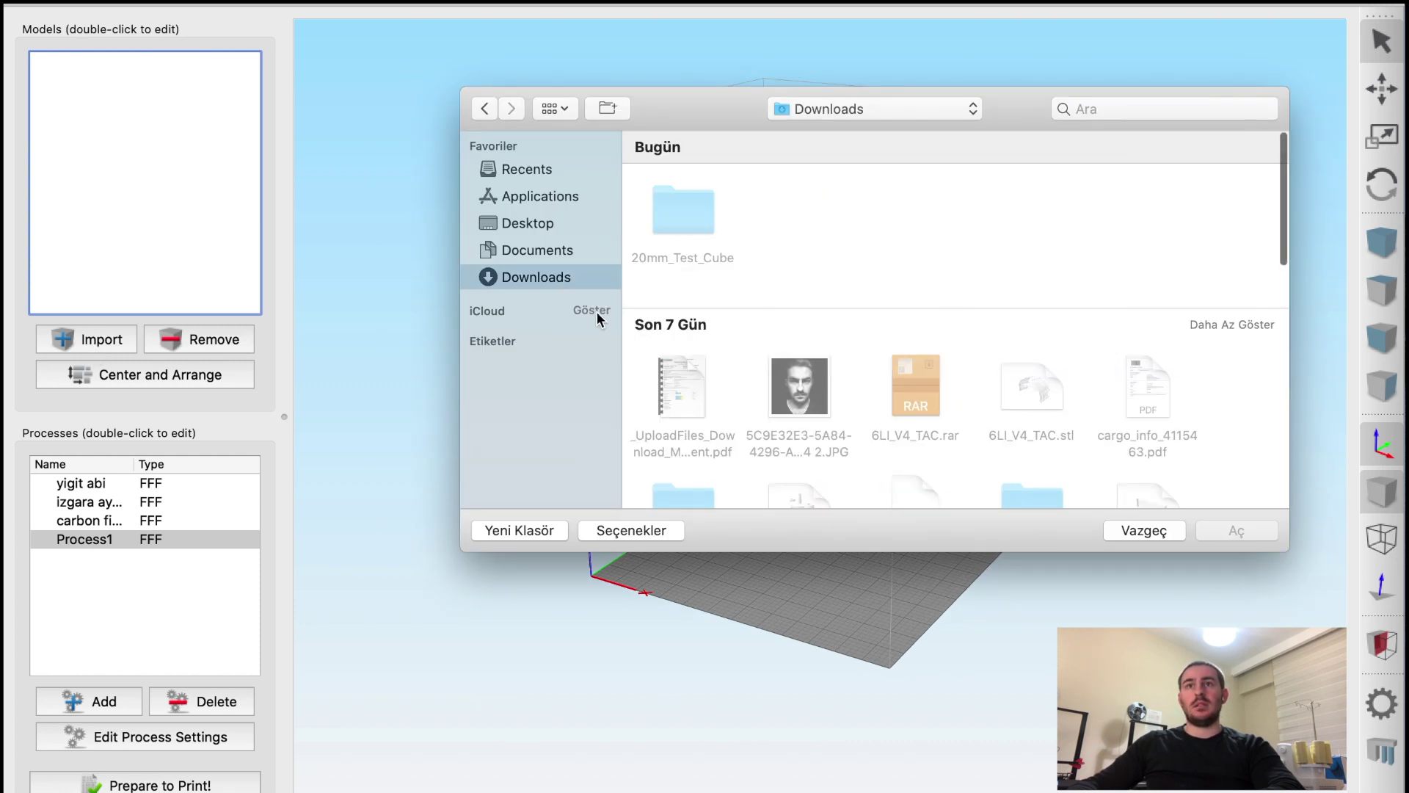
double_click(703, 219)
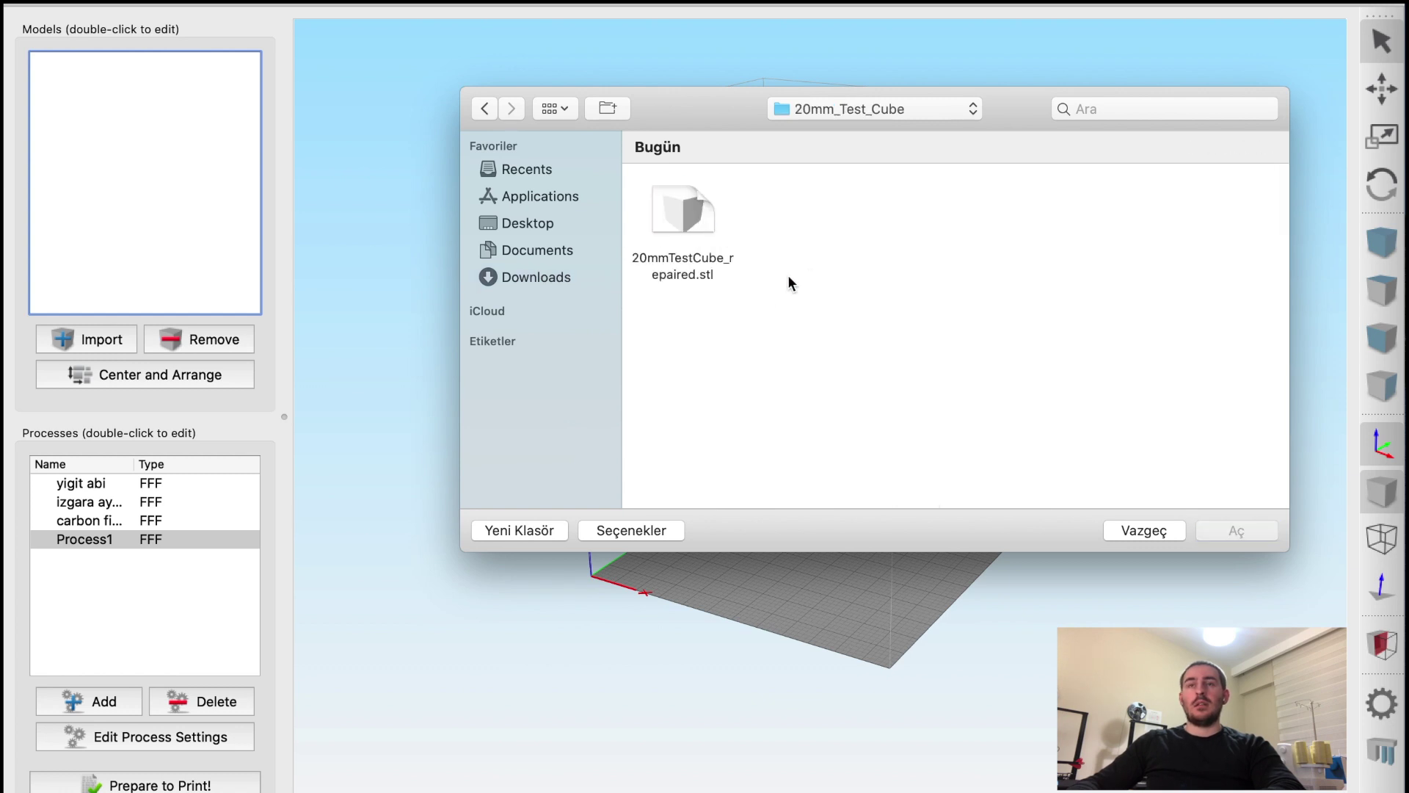
click(687, 215)
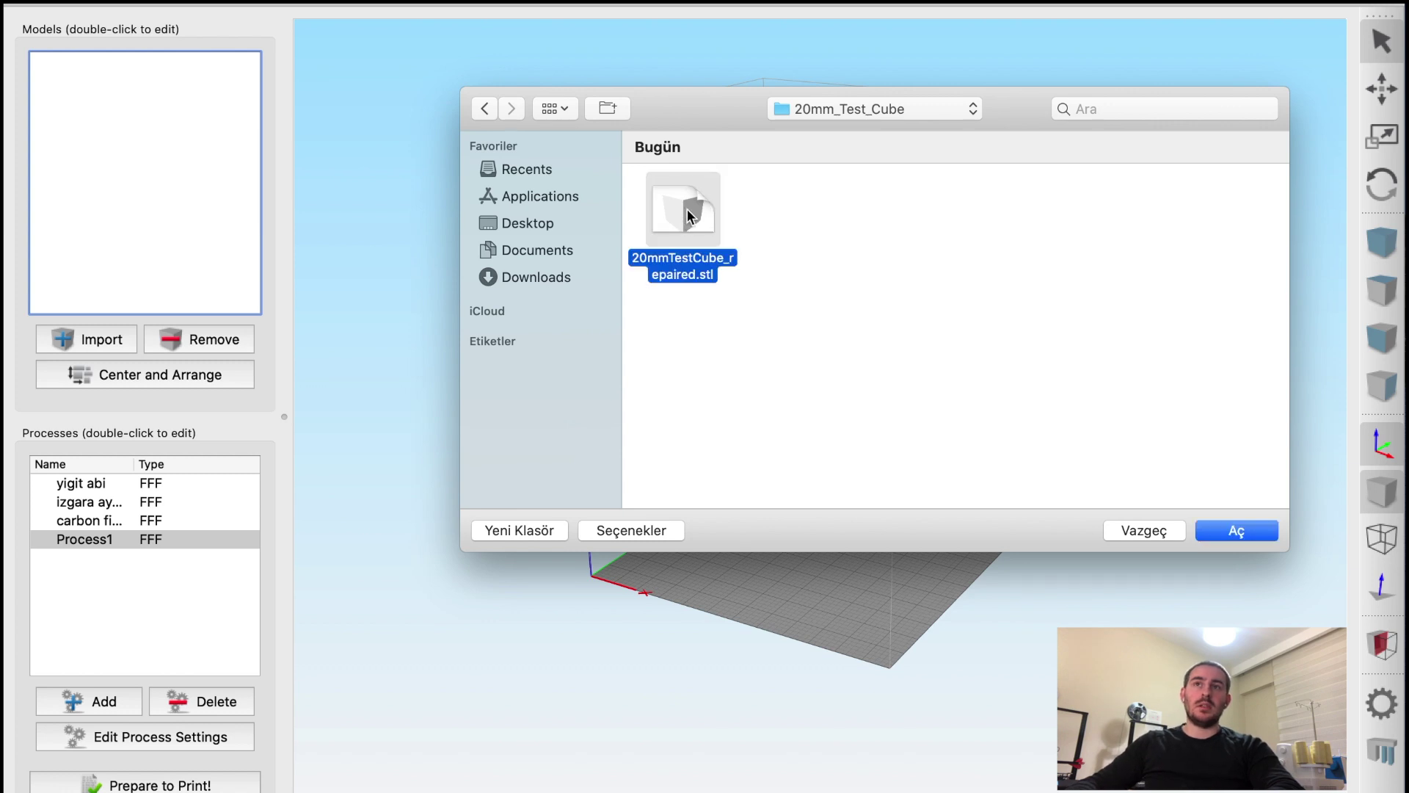
click(1216, 529)
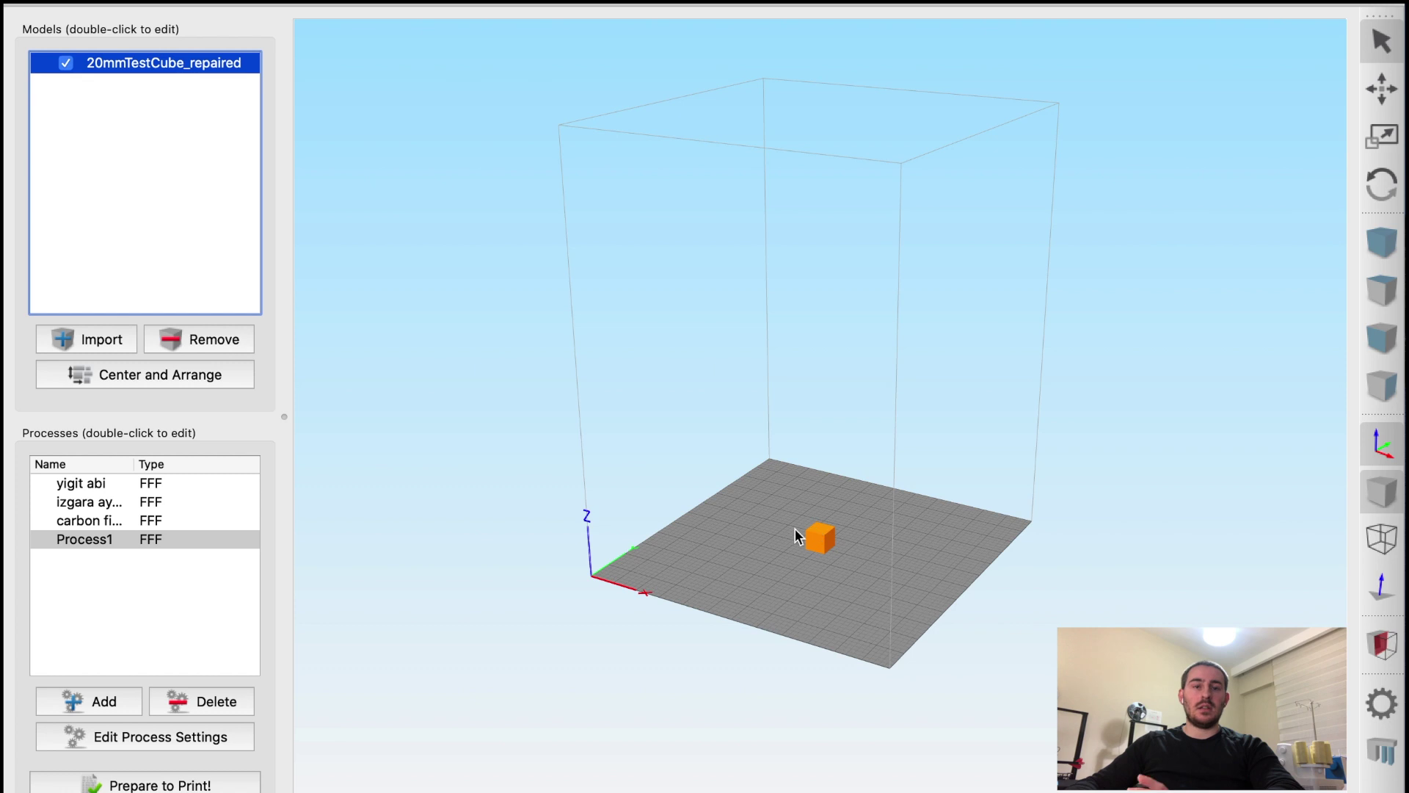
Step: Remove the test cube from the model list and undo the removal
click(191, 338)
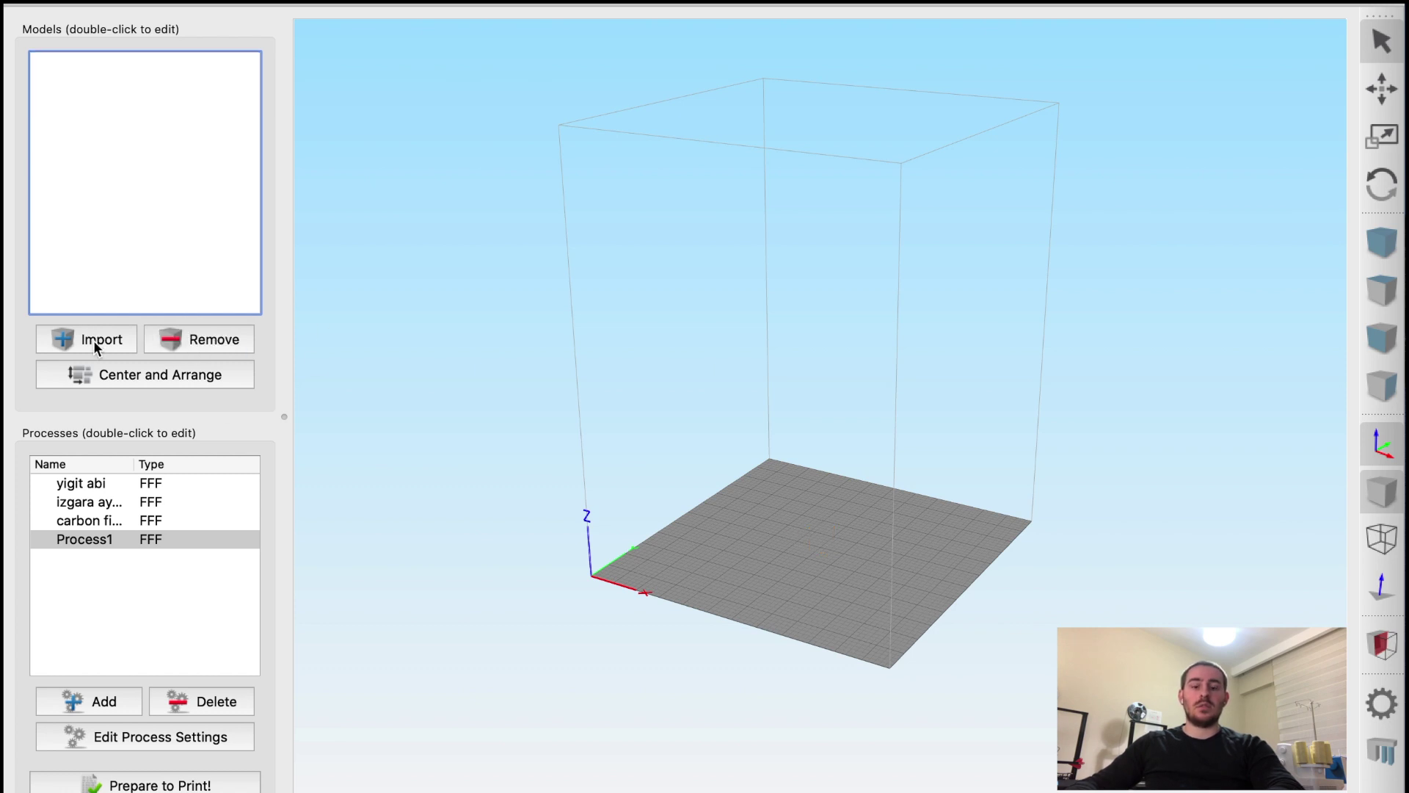
key(super+z)
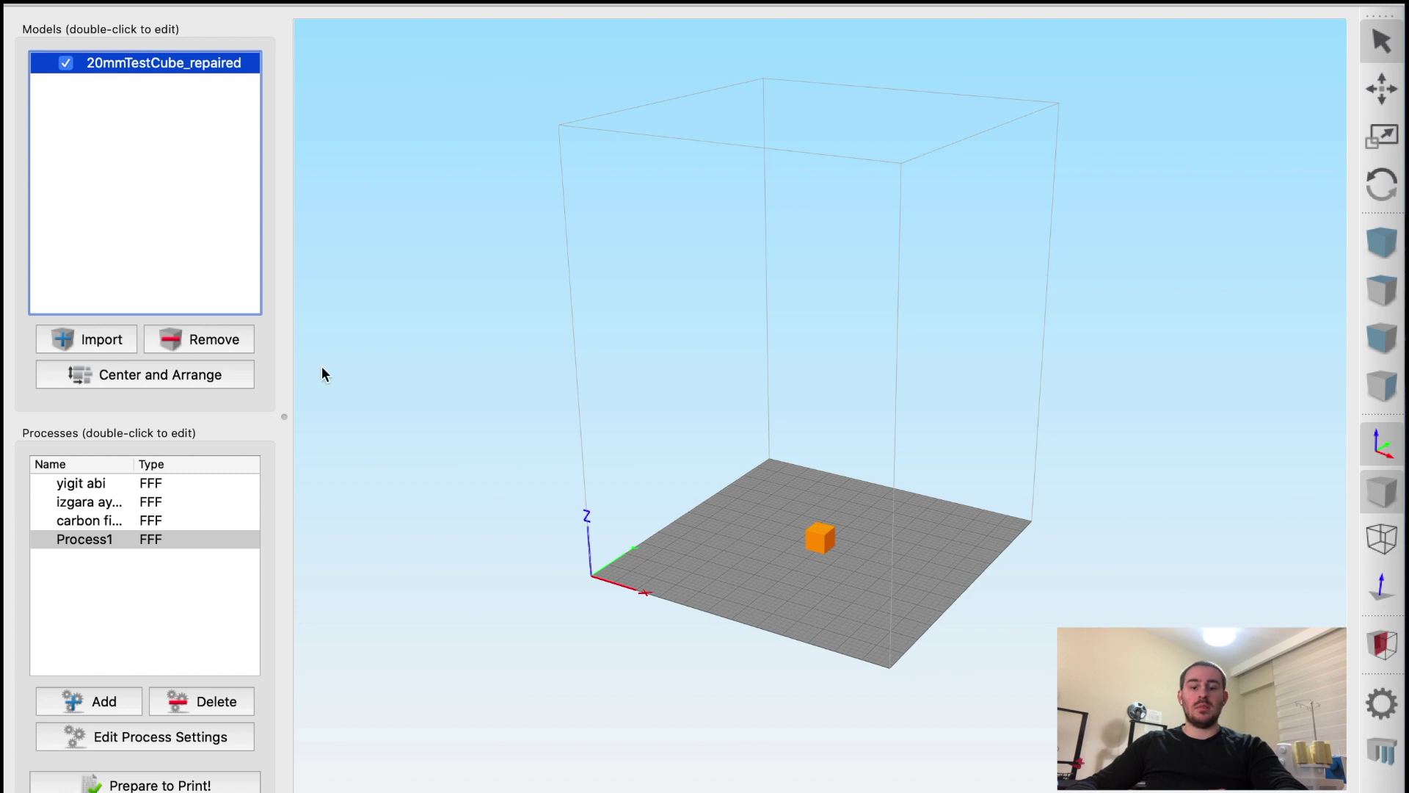
Step: Add three copies of the test cube and remove cubes one at a time until a single one remains
key(super+d)
click(864, 439)
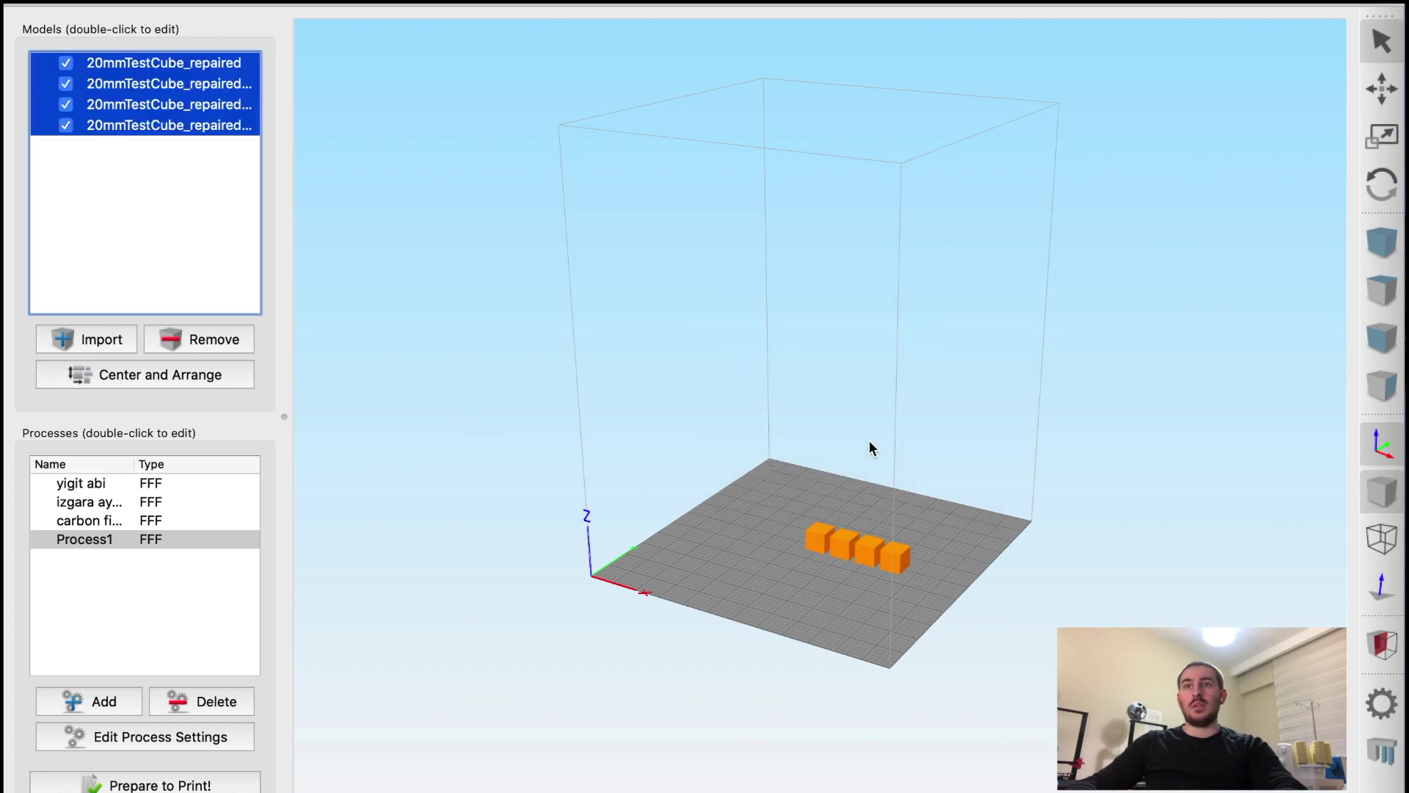
click(113, 65)
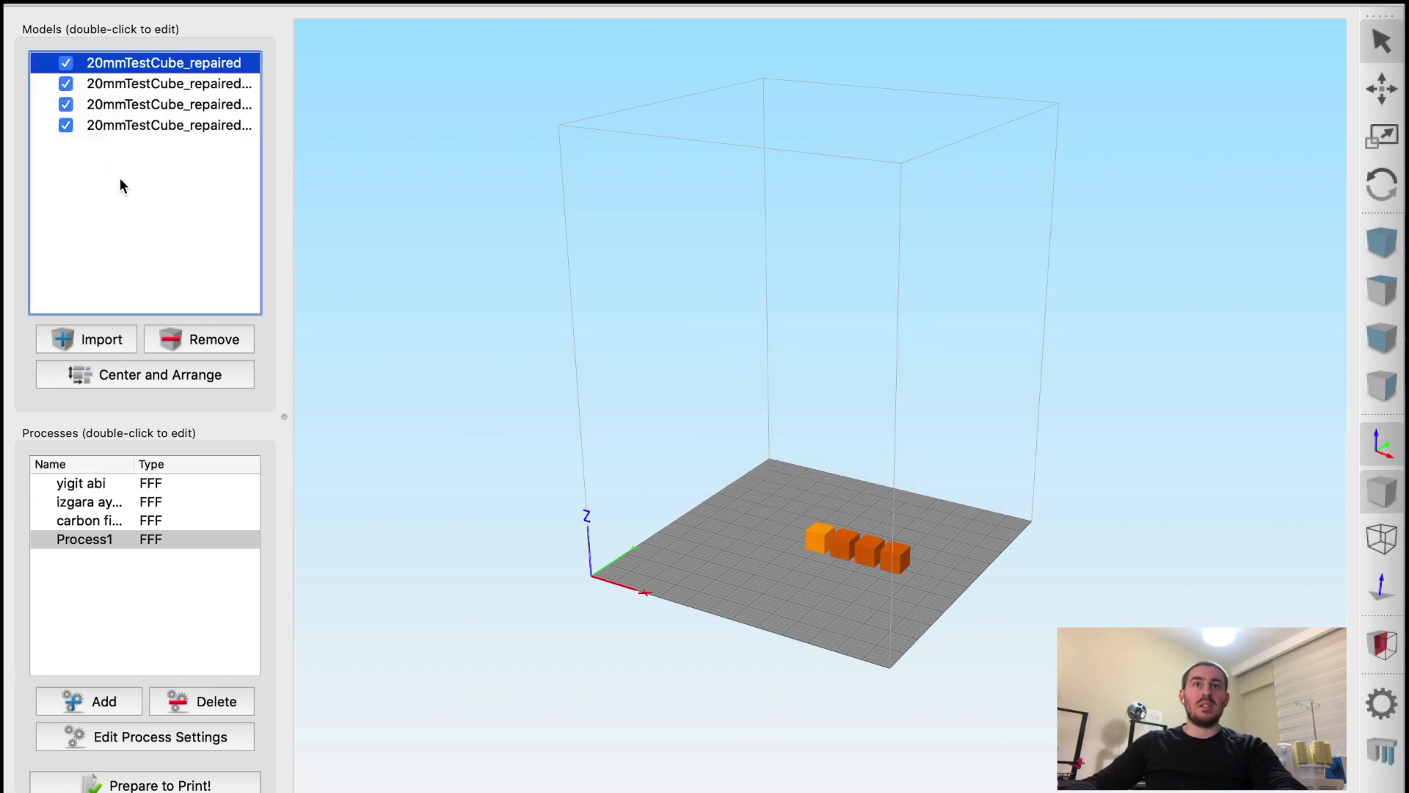
click(225, 339)
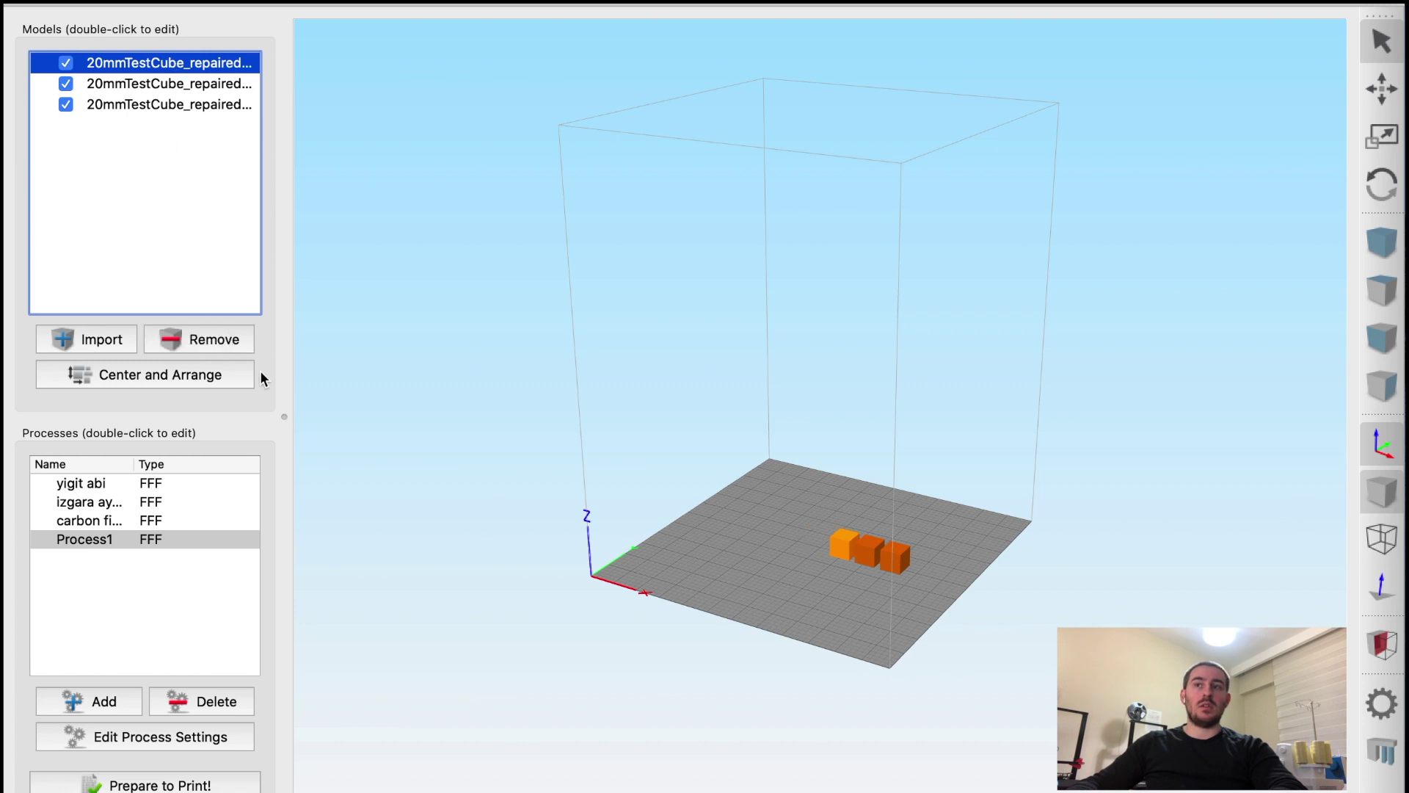
click(216, 342)
click(214, 342)
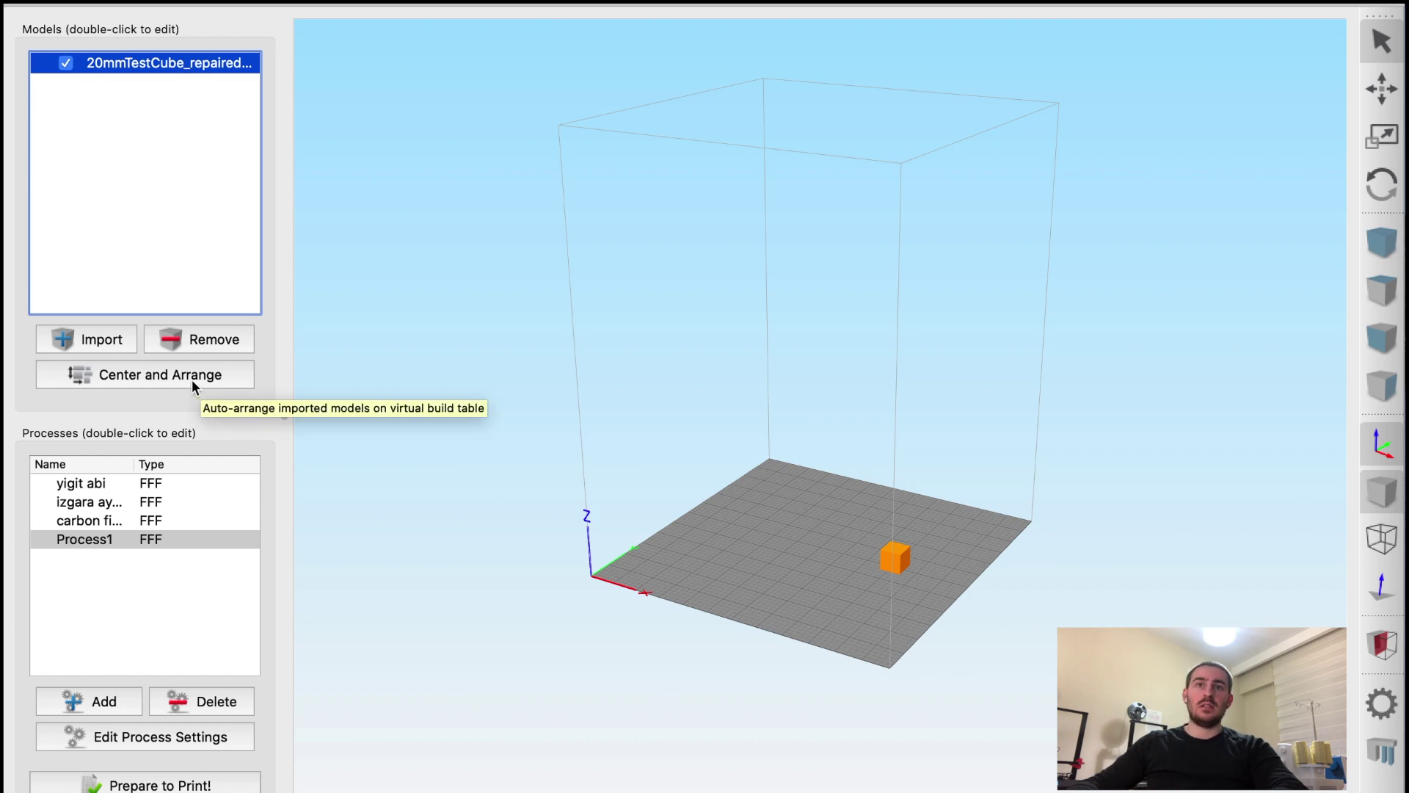
Step: Center the remaining cube on the build table, move it freely toward the front edge, and center it again
click(192, 379)
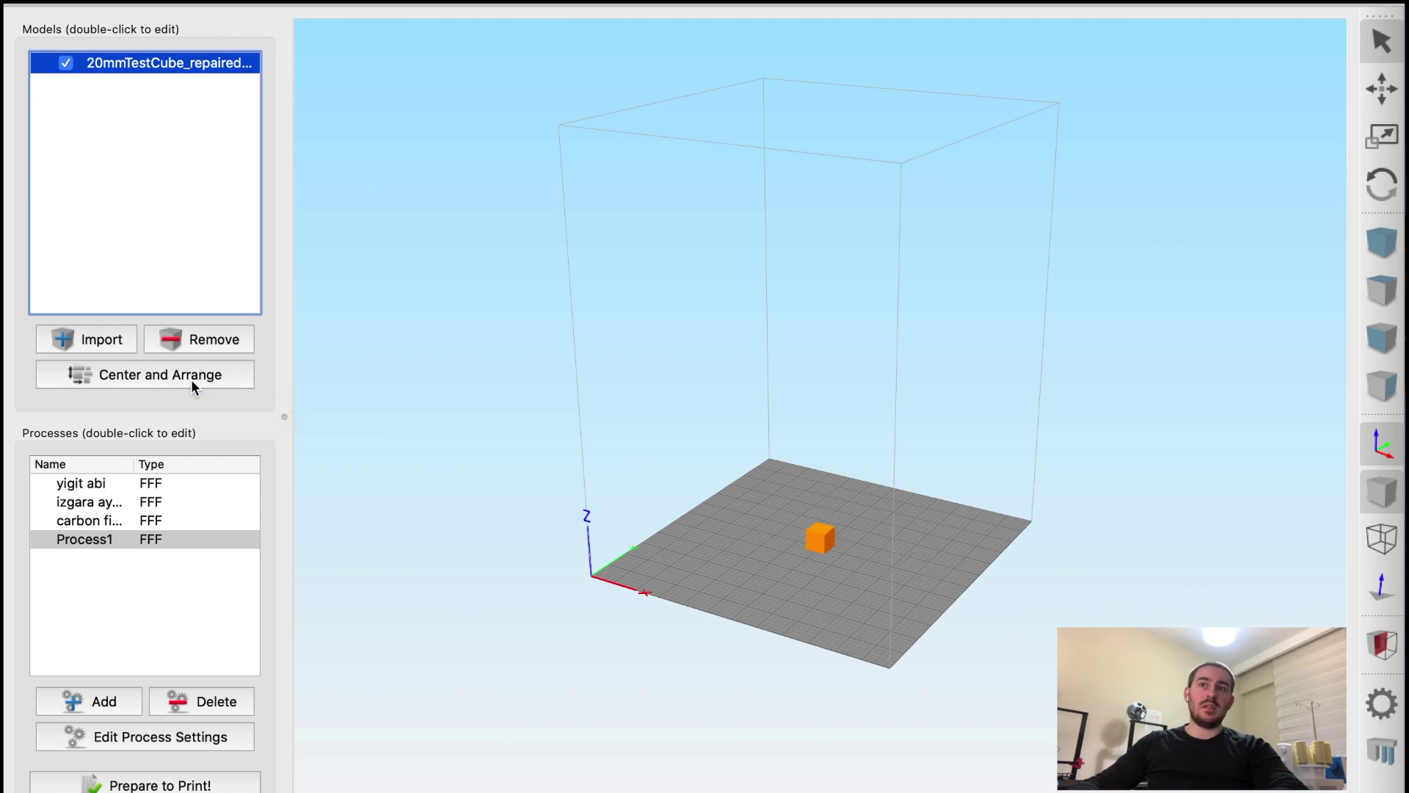
click(1382, 94)
drag(805, 541, 805, 615)
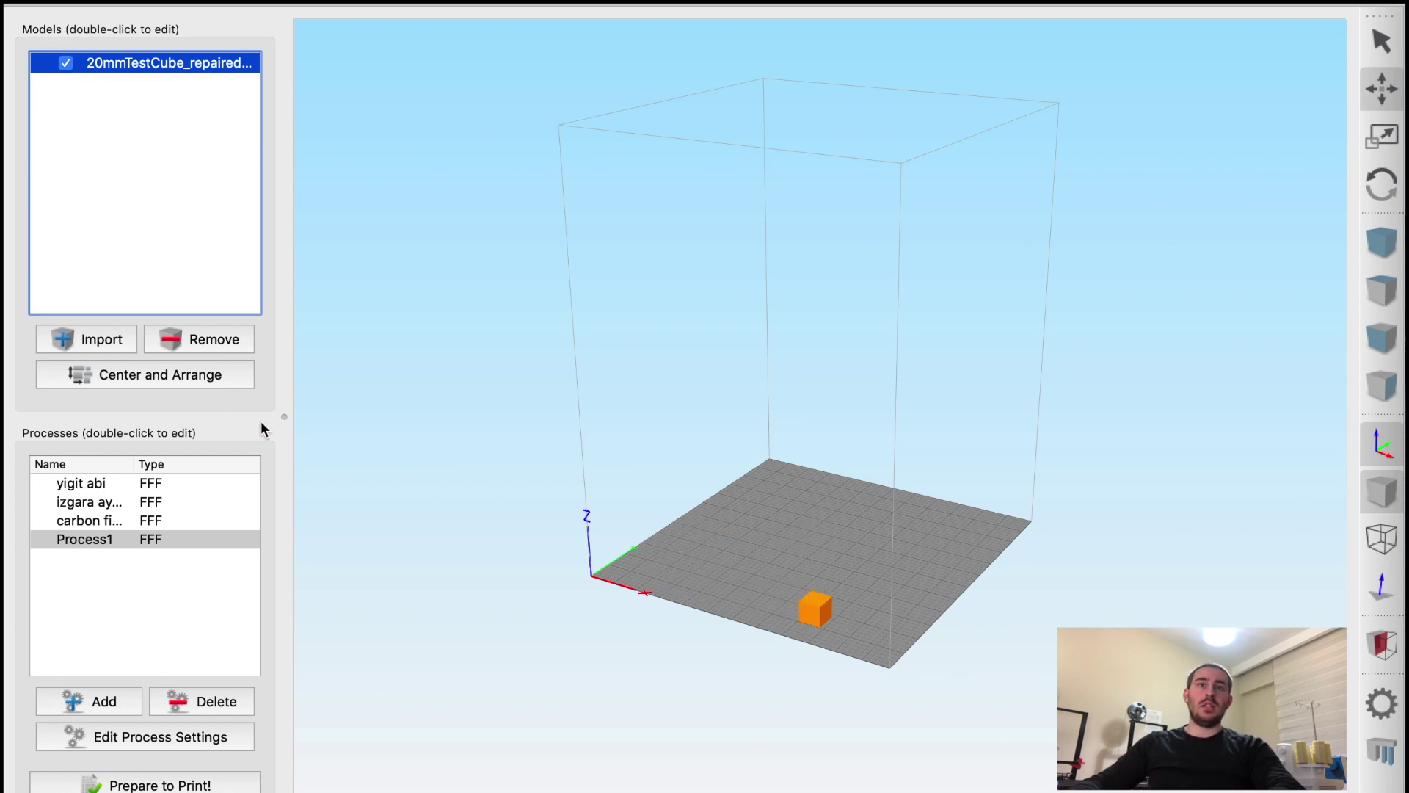
click(181, 376)
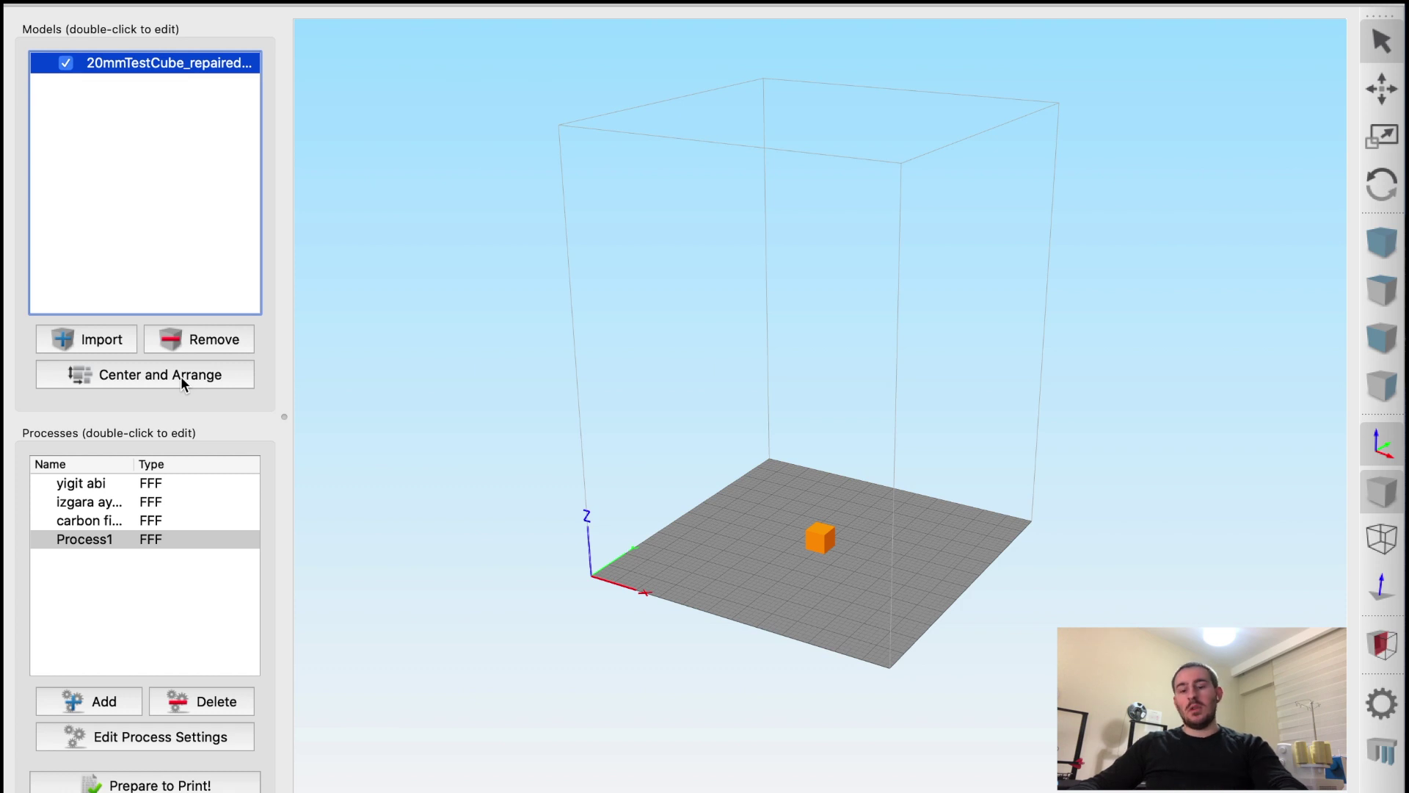
Step: Duplicate the centered test cube into a long row of copies extending beyond the build table
key(super+d)
click(909, 379)
text(4)
click(844, 439)
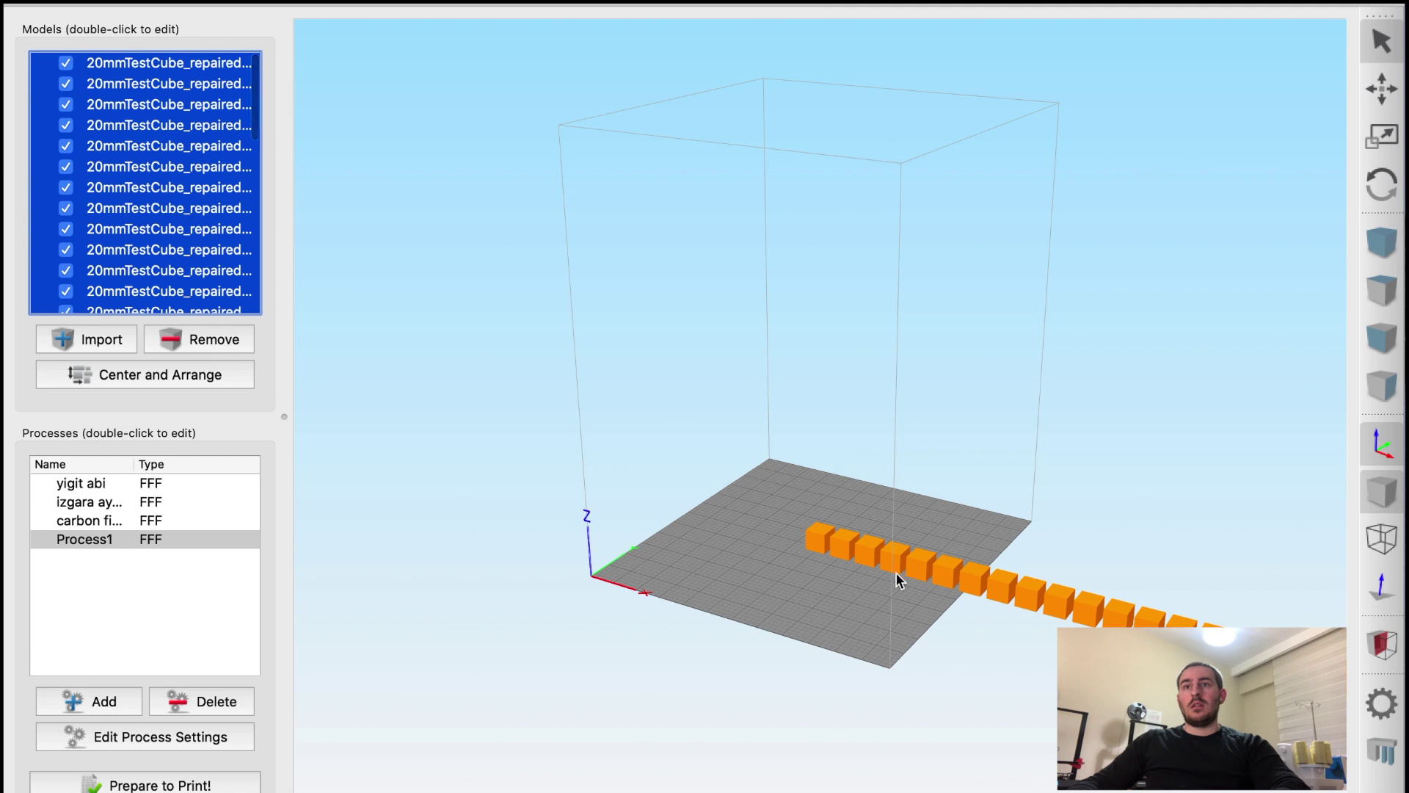
scroll(1090, 602, down, 5)
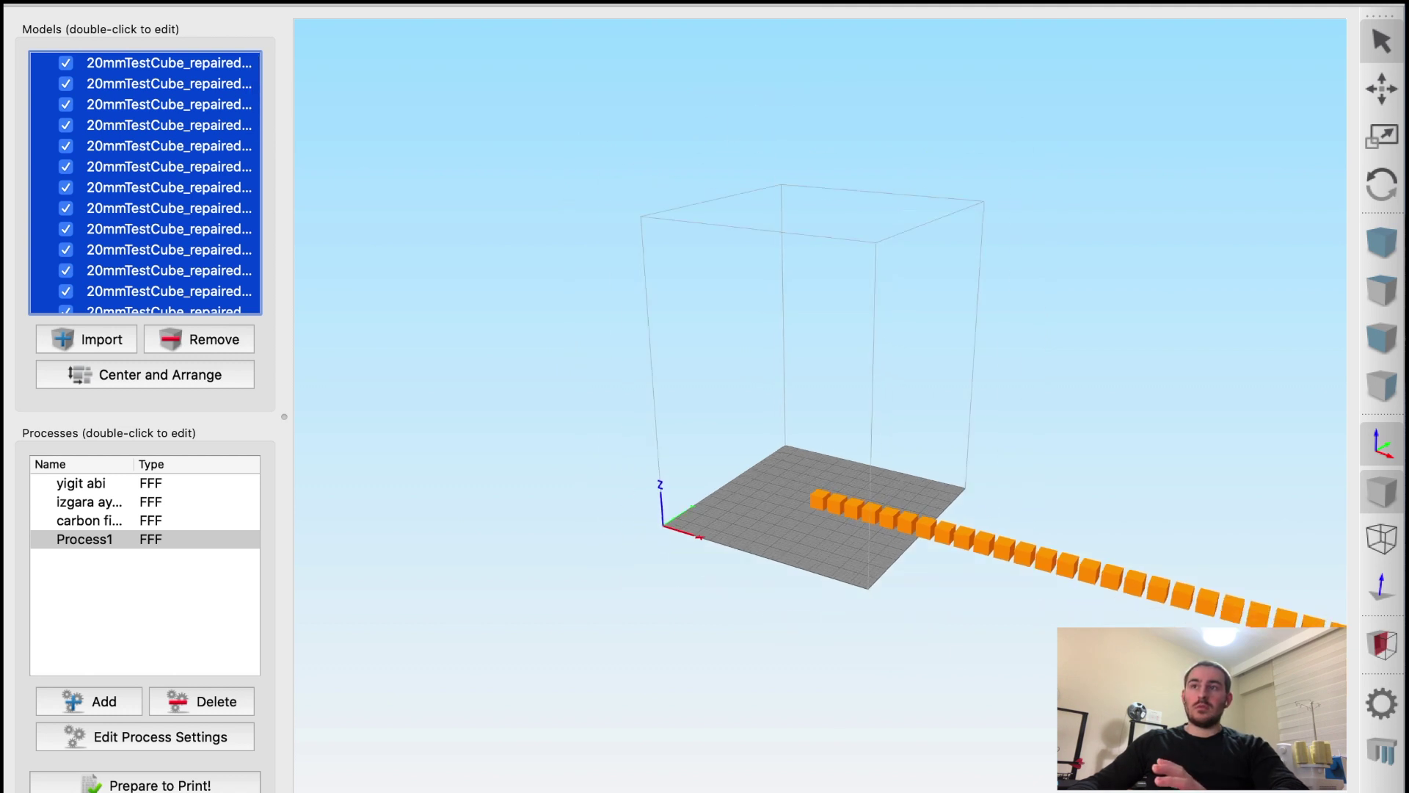
right_drag(670, 526, 873, 597)
Step: Auto-arrange all the cube copies into a grid on the build table and remove them all
click(1384, 240)
click(171, 376)
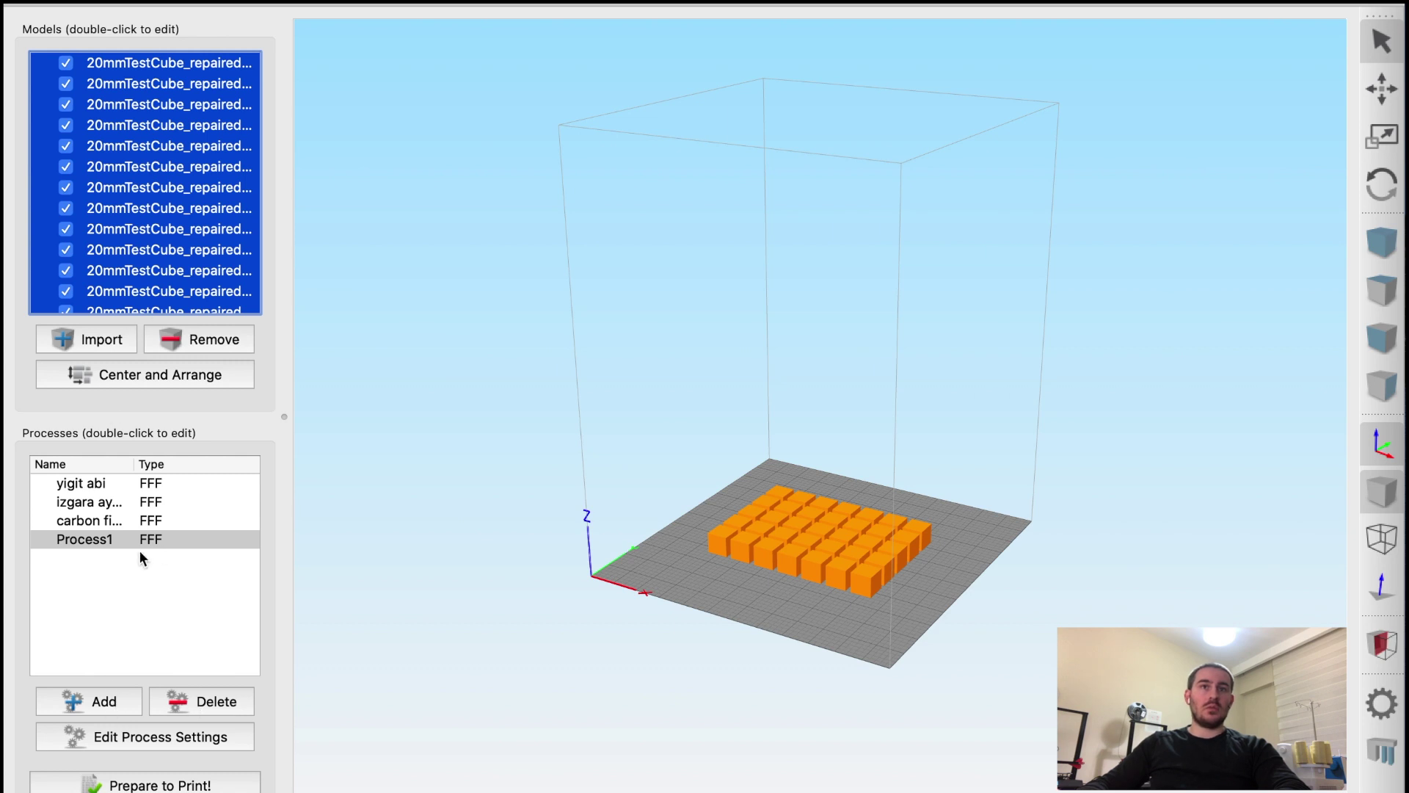
click(191, 336)
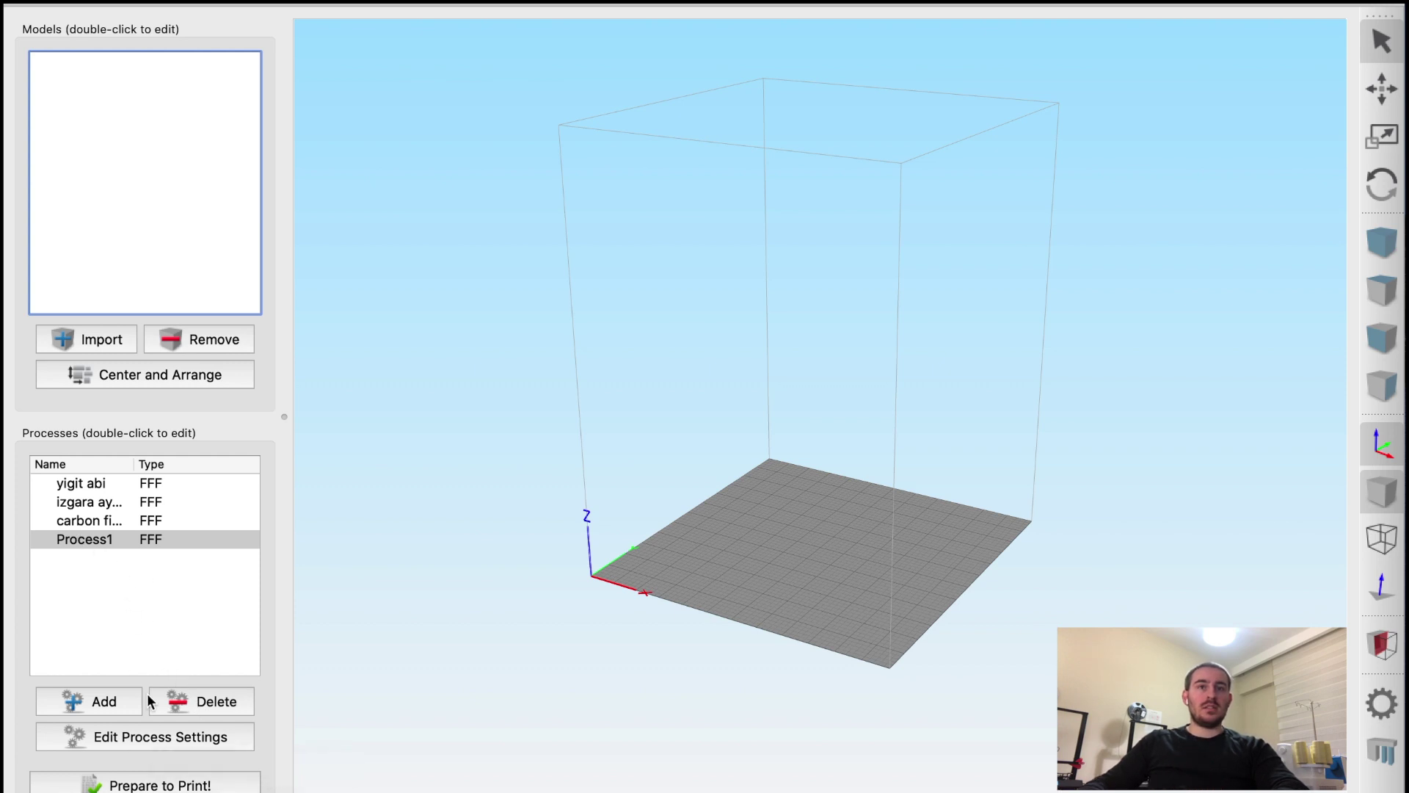
Step: Review the FFF settings of Process1, including its extruder and infill values, without changing them
double_click(116, 541)
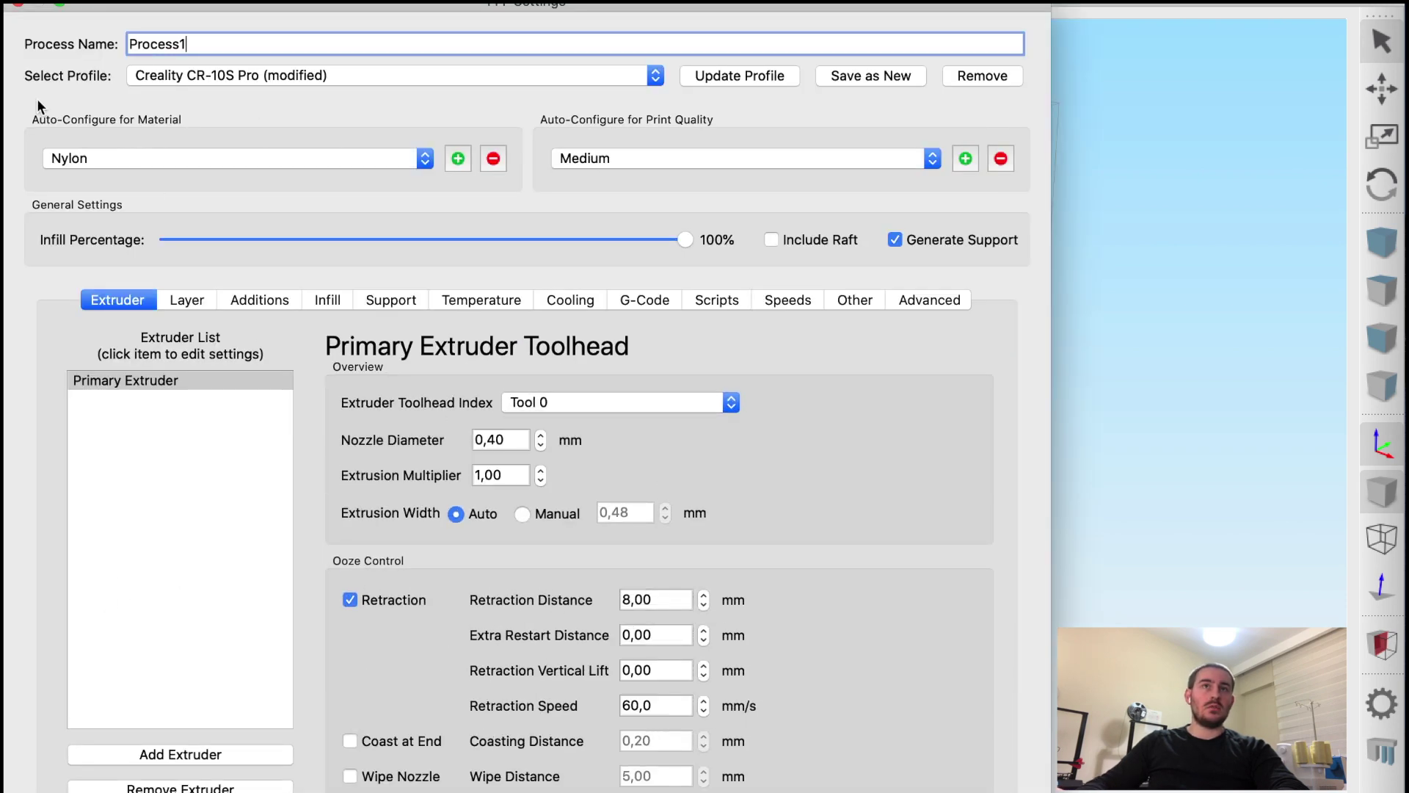
click(21, 4)
click(201, 736)
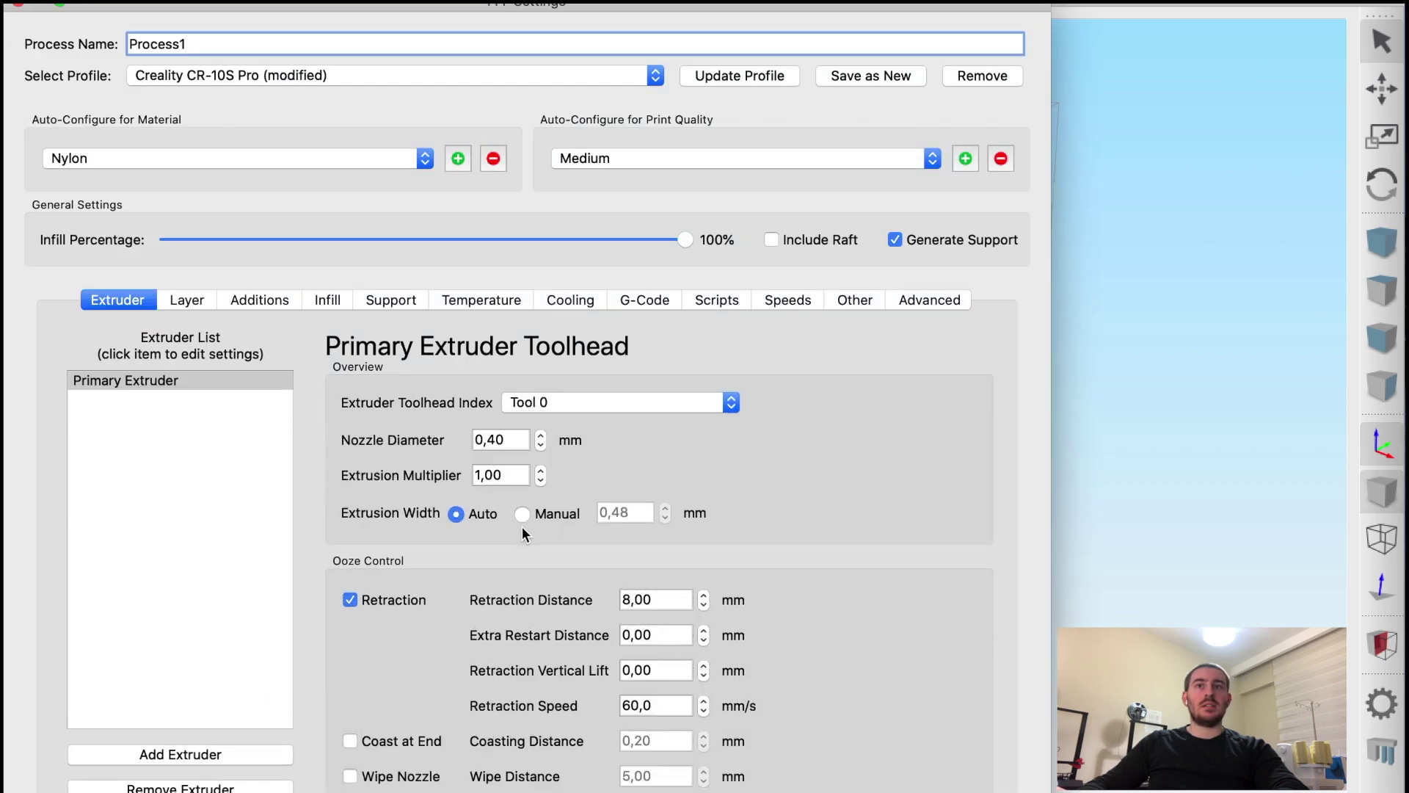
click(20, 4)
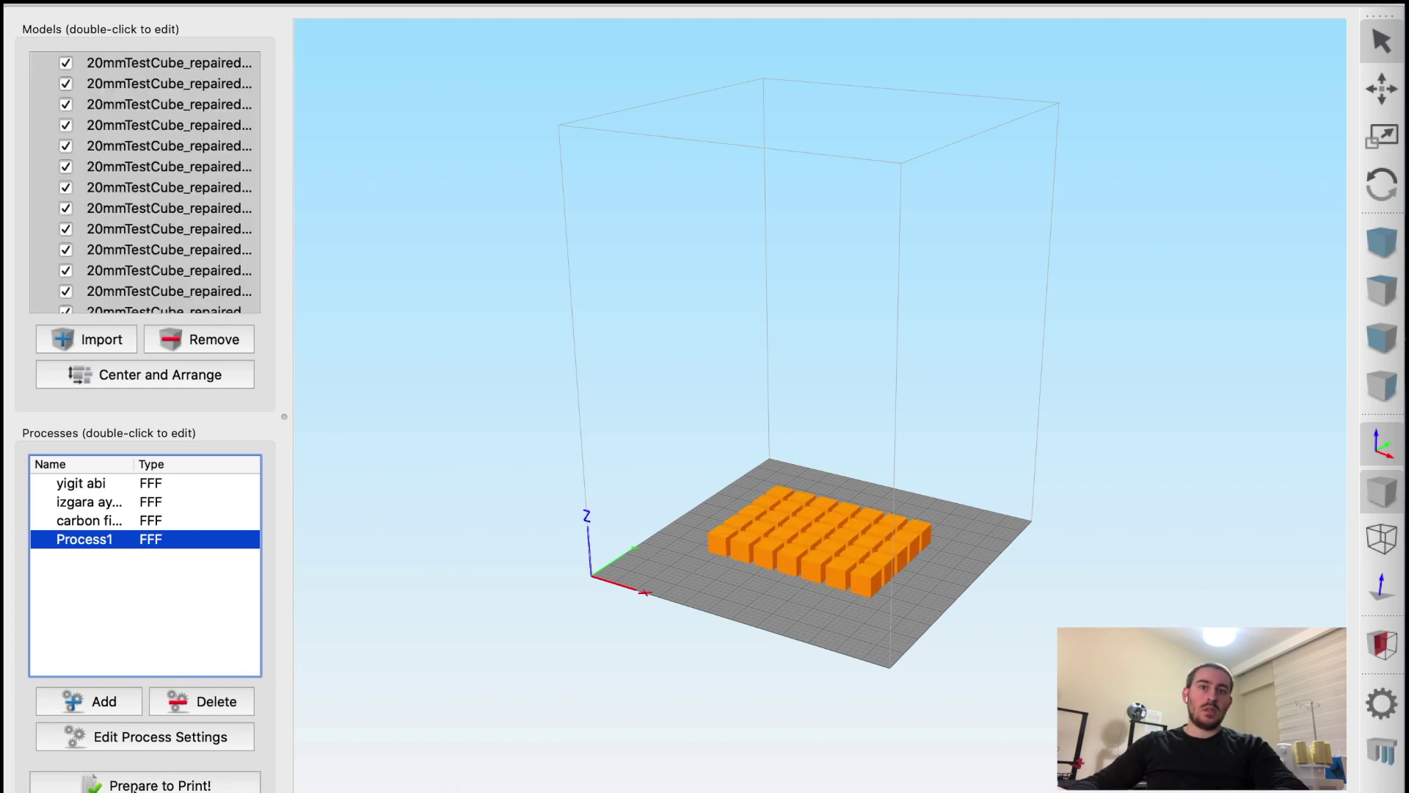
Step: Prepare the cubes for printing with only Process1 in continuous layer-by-layer mode, after trying izgara ayarlari and carbon fiber in the selection
click(187, 785)
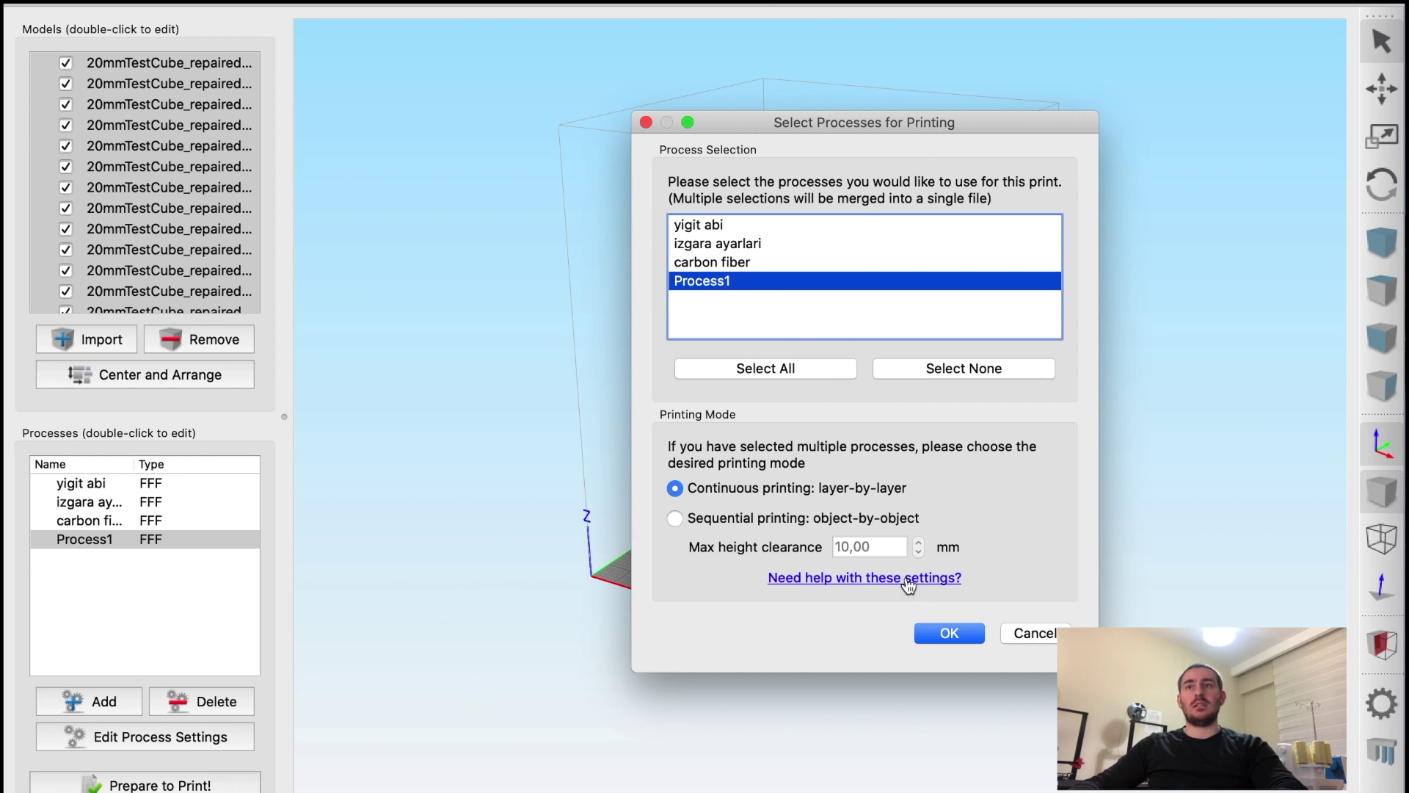
super+click(753, 244)
super+click(753, 258)
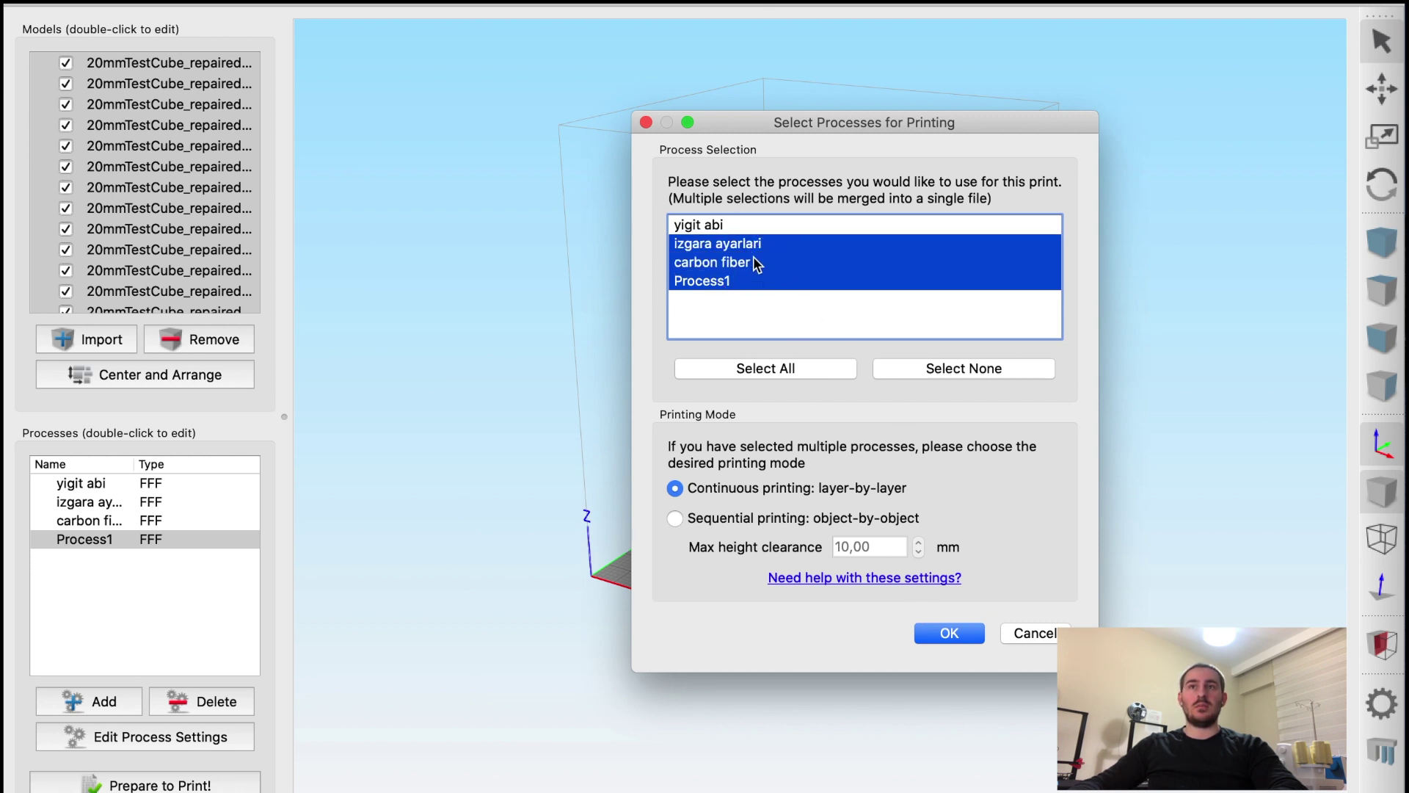
super+click(752, 259)
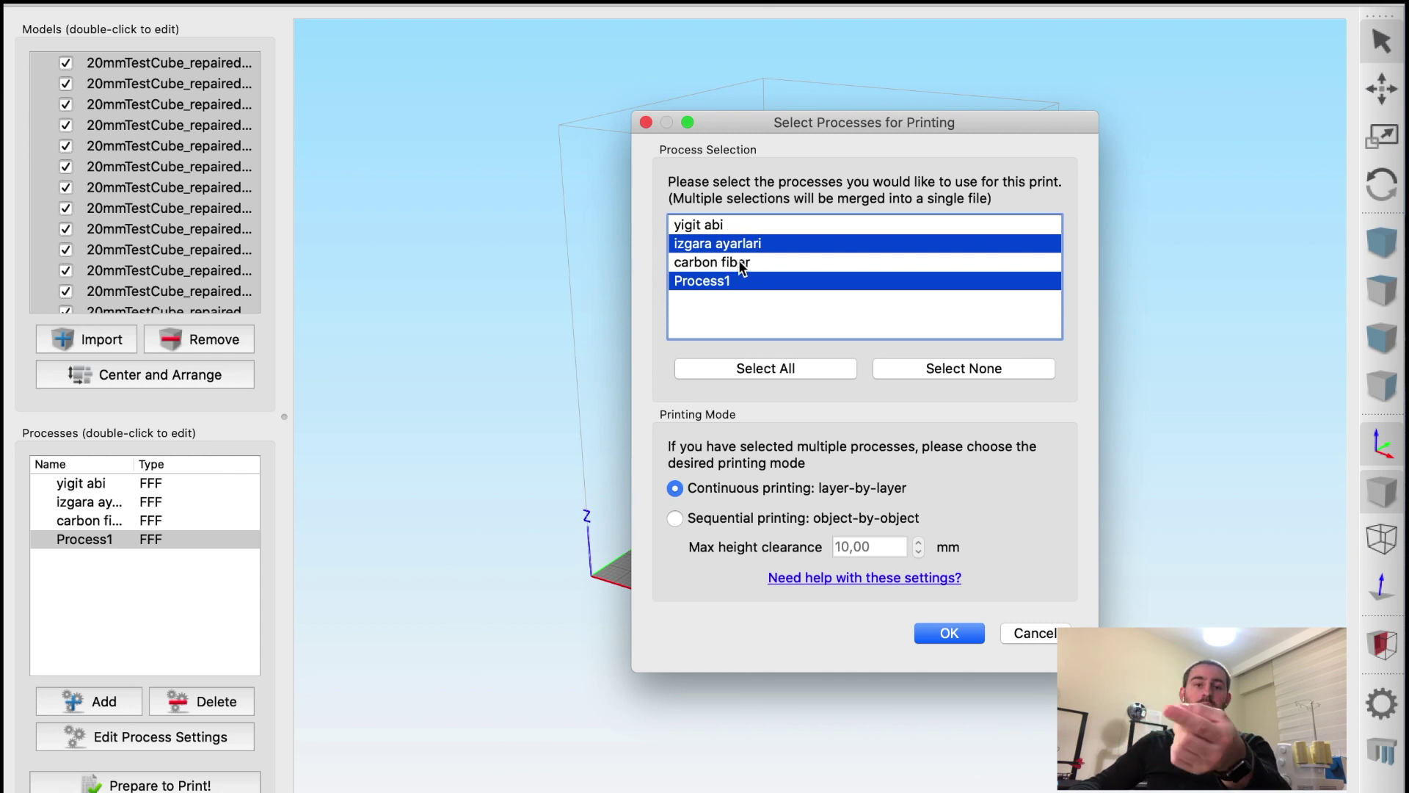
super+click(741, 263)
super+click(745, 244)
super+click(748, 262)
click(949, 633)
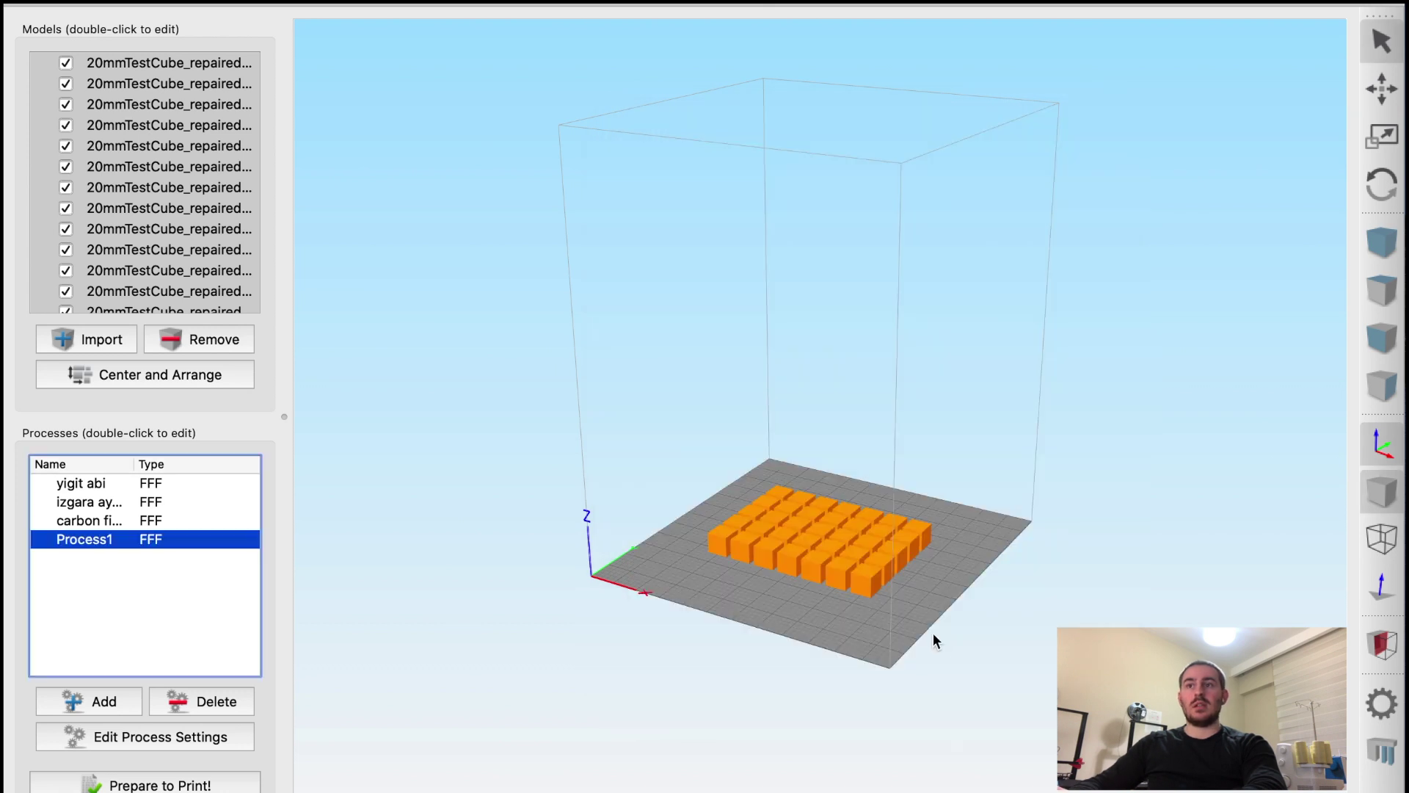
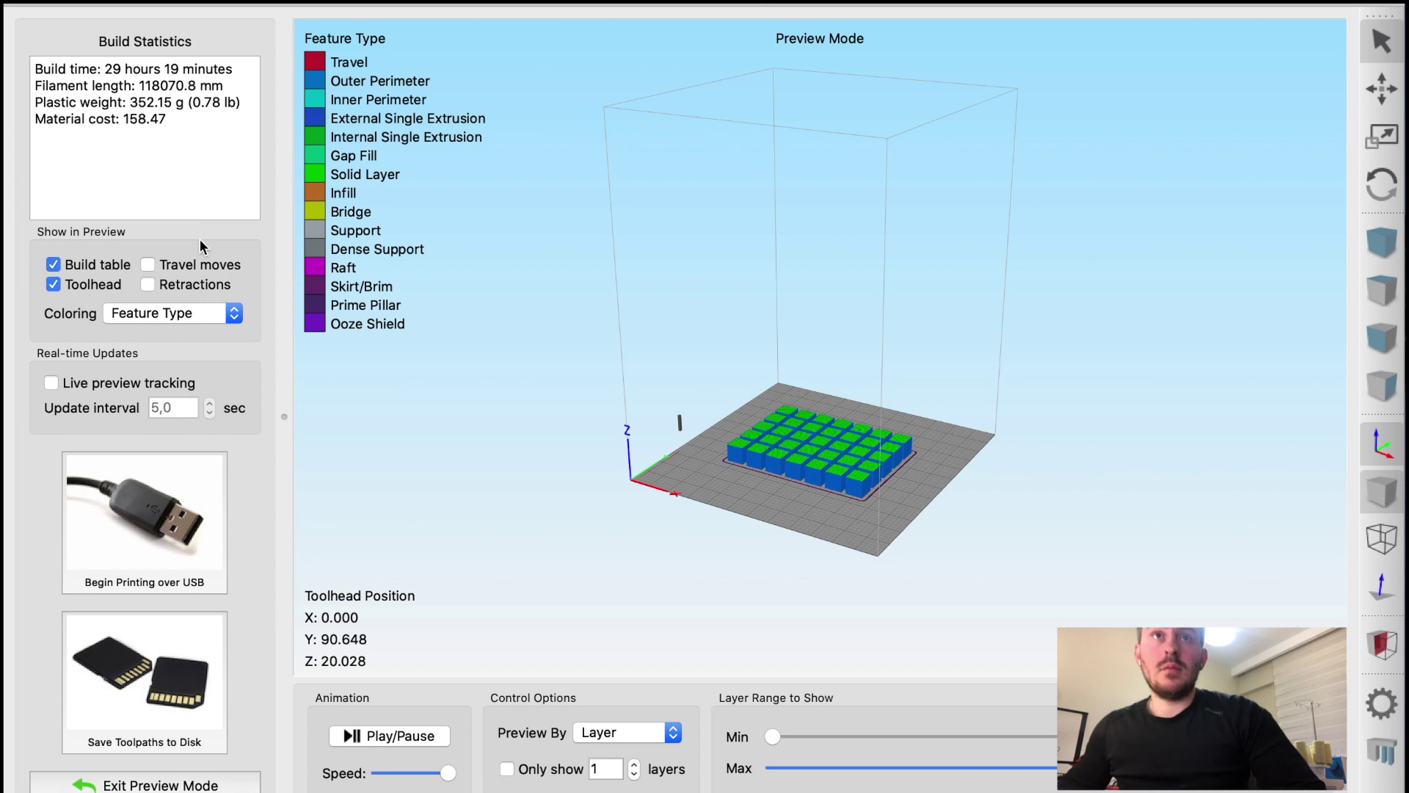
Step: Toggle the build table and the toothless view of the toolhead marker off and on in the print preview
click(54, 264)
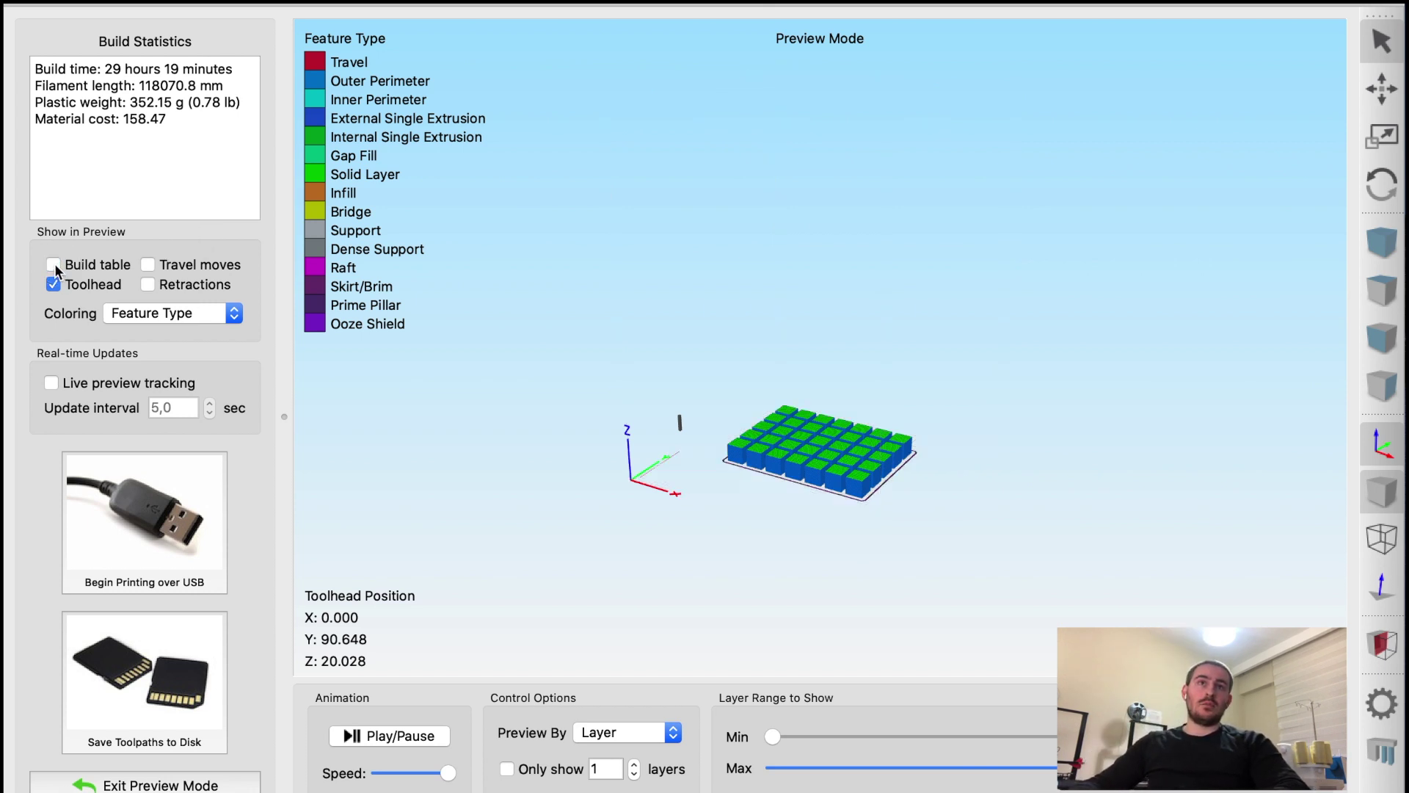
click(54, 264)
click(55, 264)
click(54, 264)
click(55, 264)
click(54, 264)
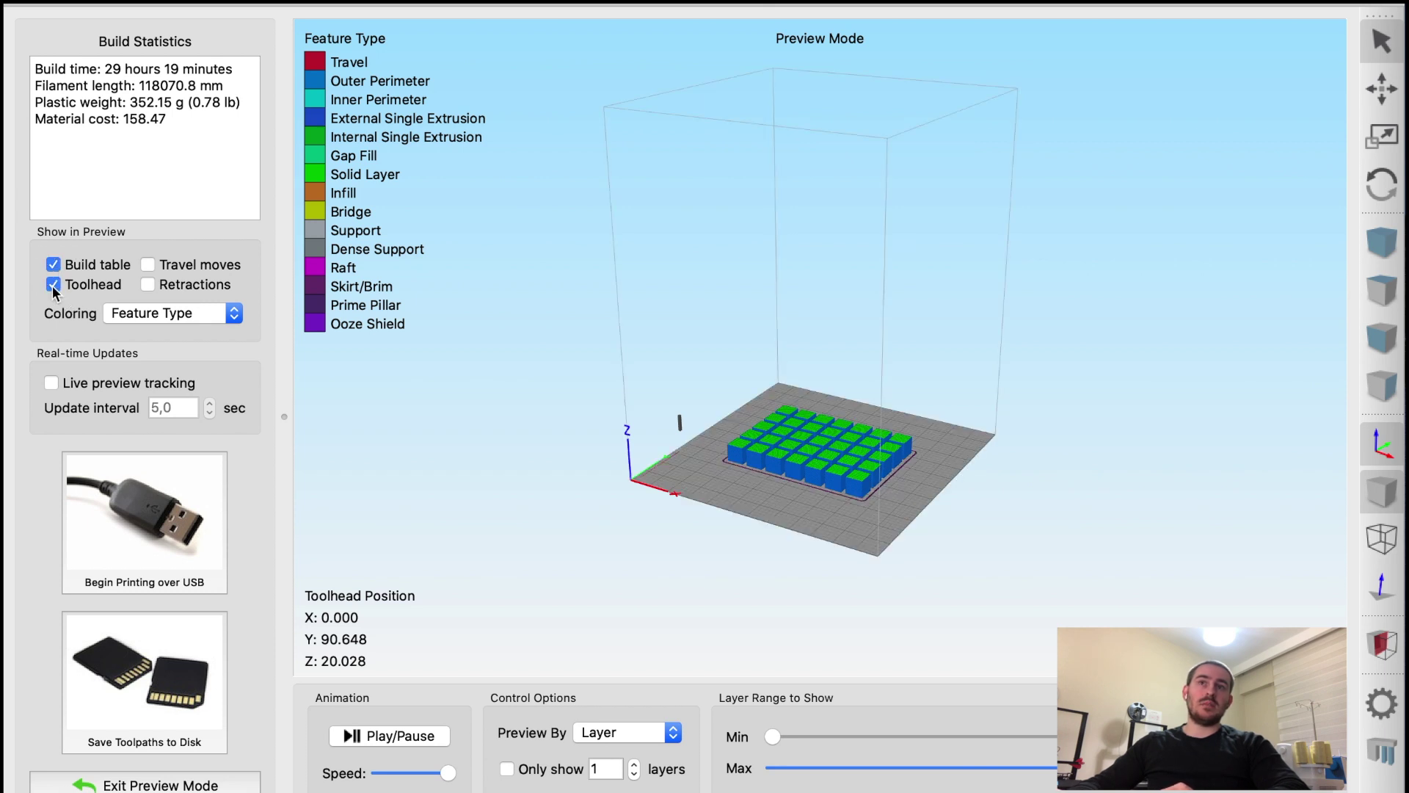
scroll(617, 465, up, 6)
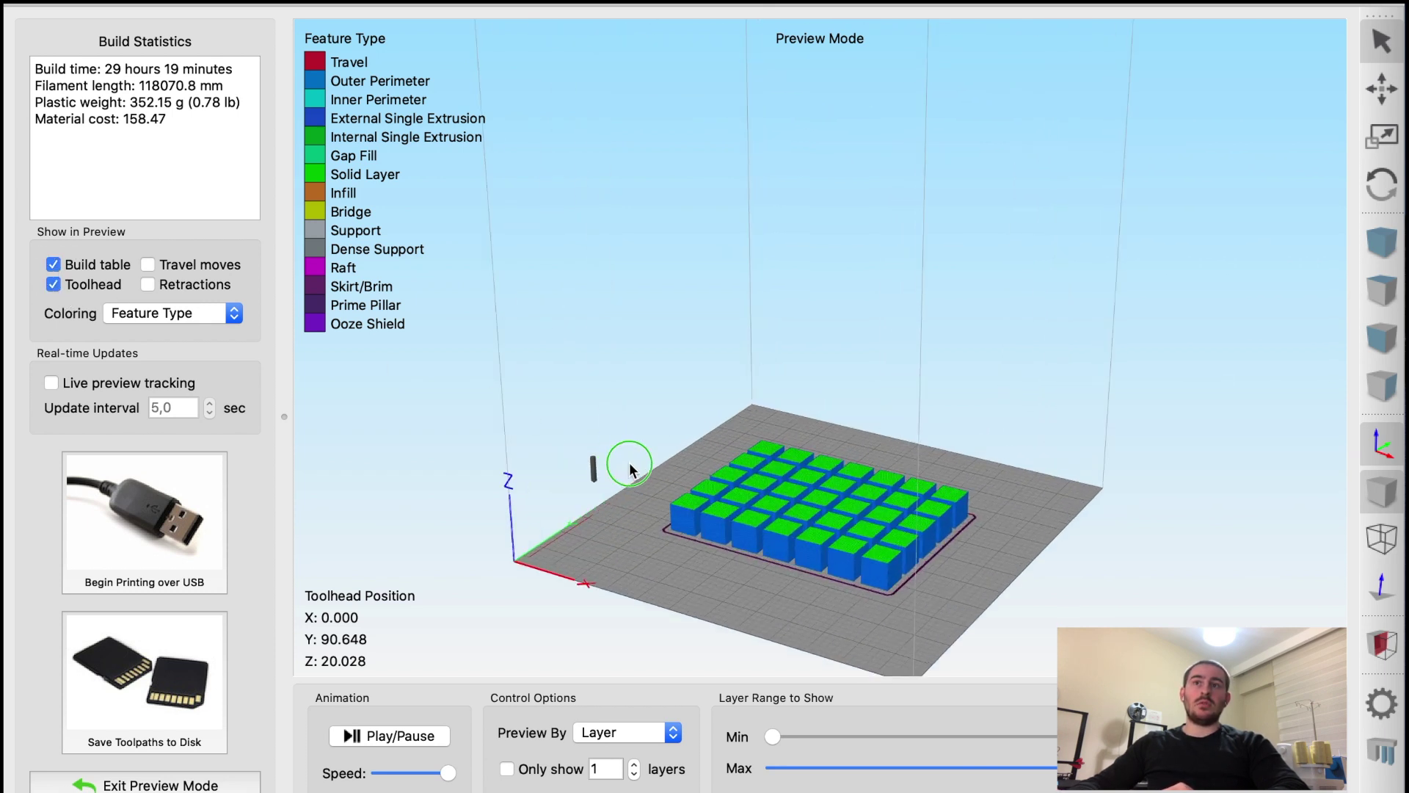
right_drag(836, 307, 844, 302)
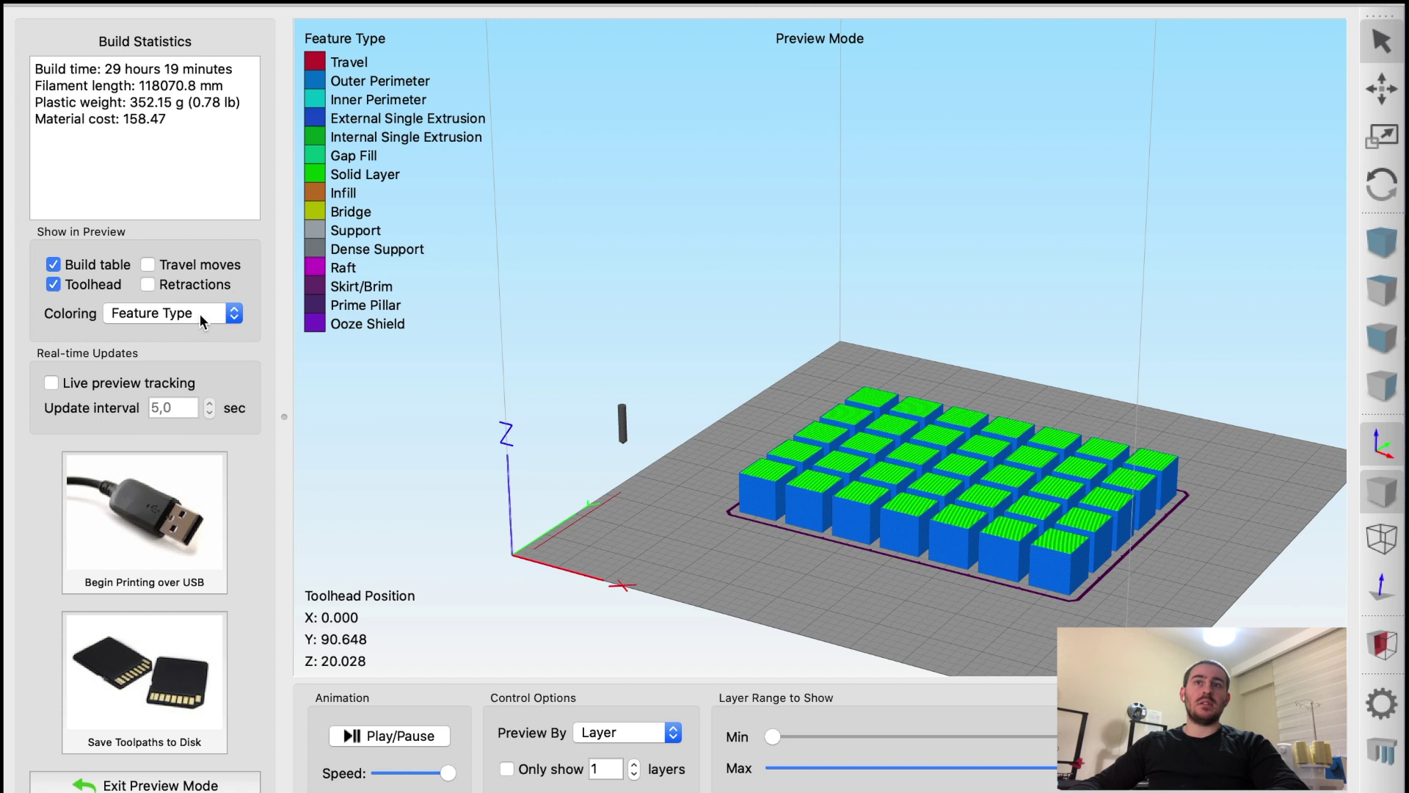
click(52, 287)
click(52, 287)
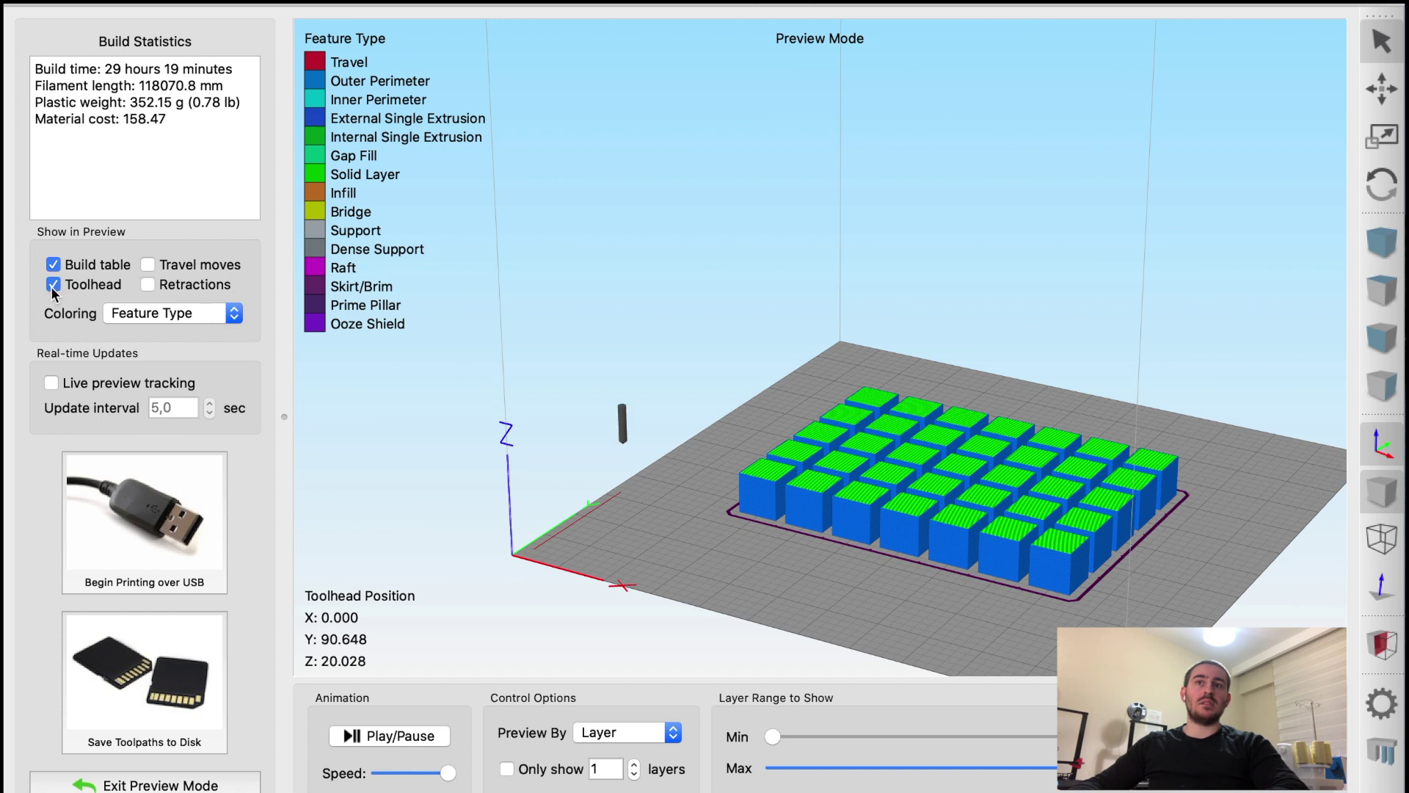
Step: Show the travel moves, examine them close up between the cubes, and hide them again
click(150, 264)
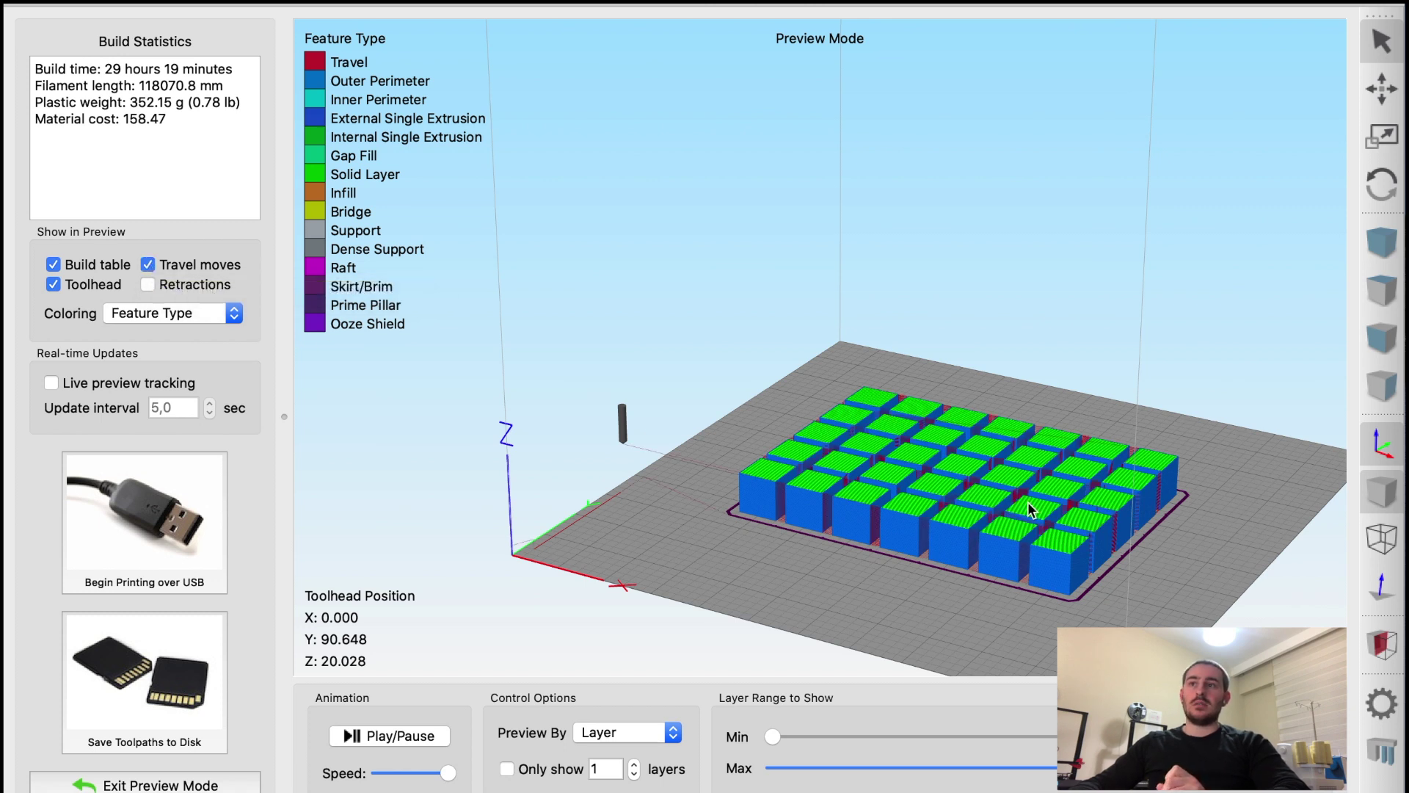
scroll(1028, 501, up, 3)
scroll(1027, 503, up, 5)
right_drag(1027, 503, 747, 197)
scroll(773, 249, down, 4)
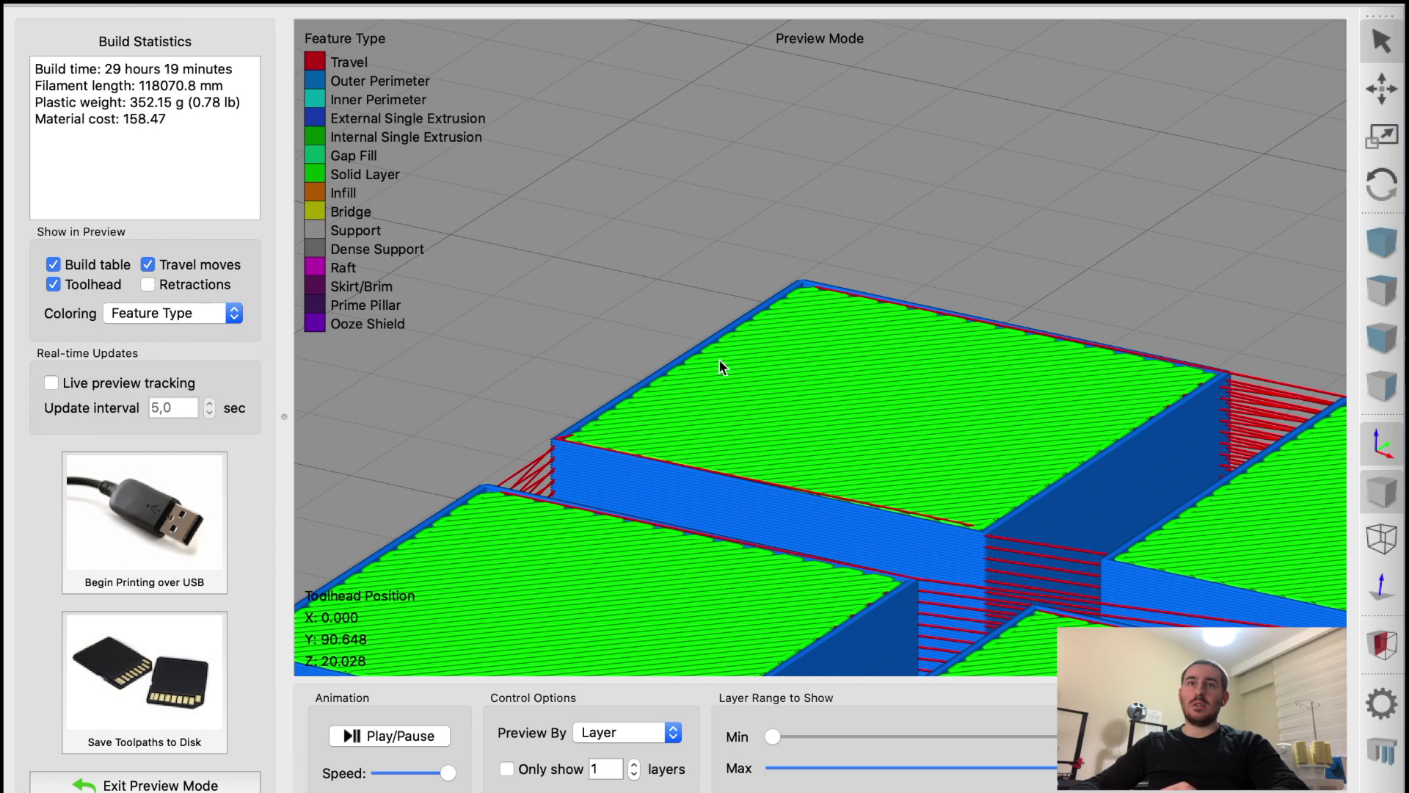
click(148, 266)
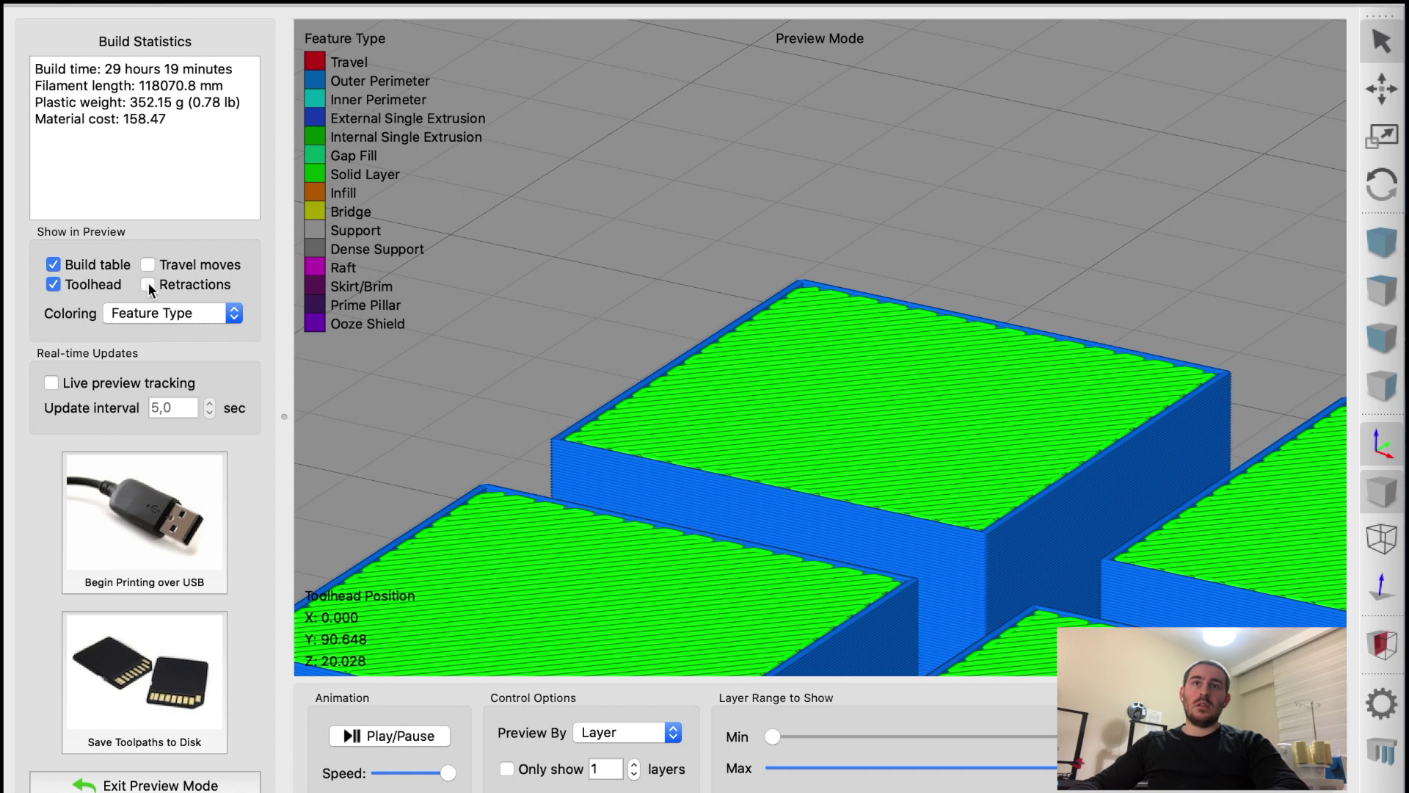
Step: Show the retraction points in the preview, examine them on the cube corners, and hide them again
click(149, 286)
scroll(573, 494, down, 3)
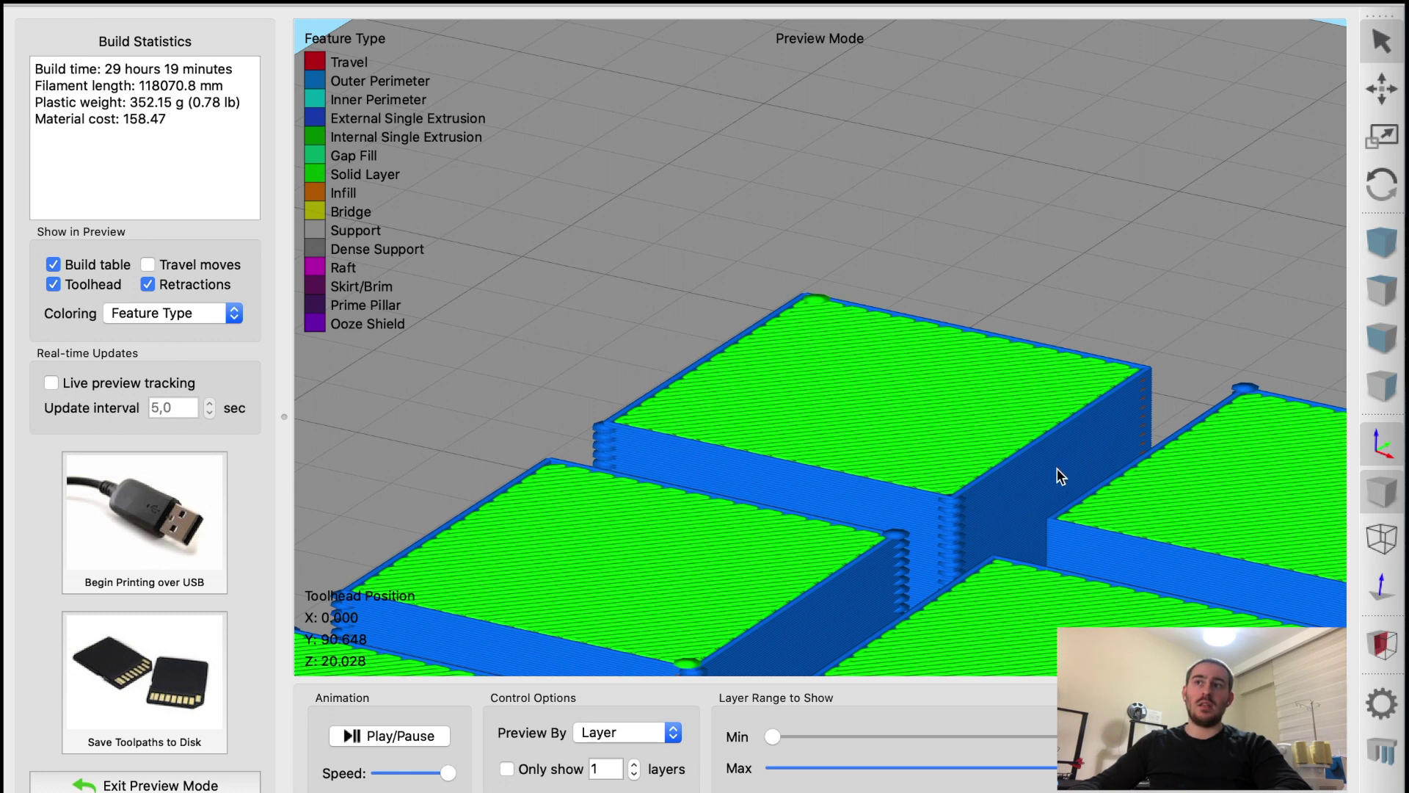
click(148, 285)
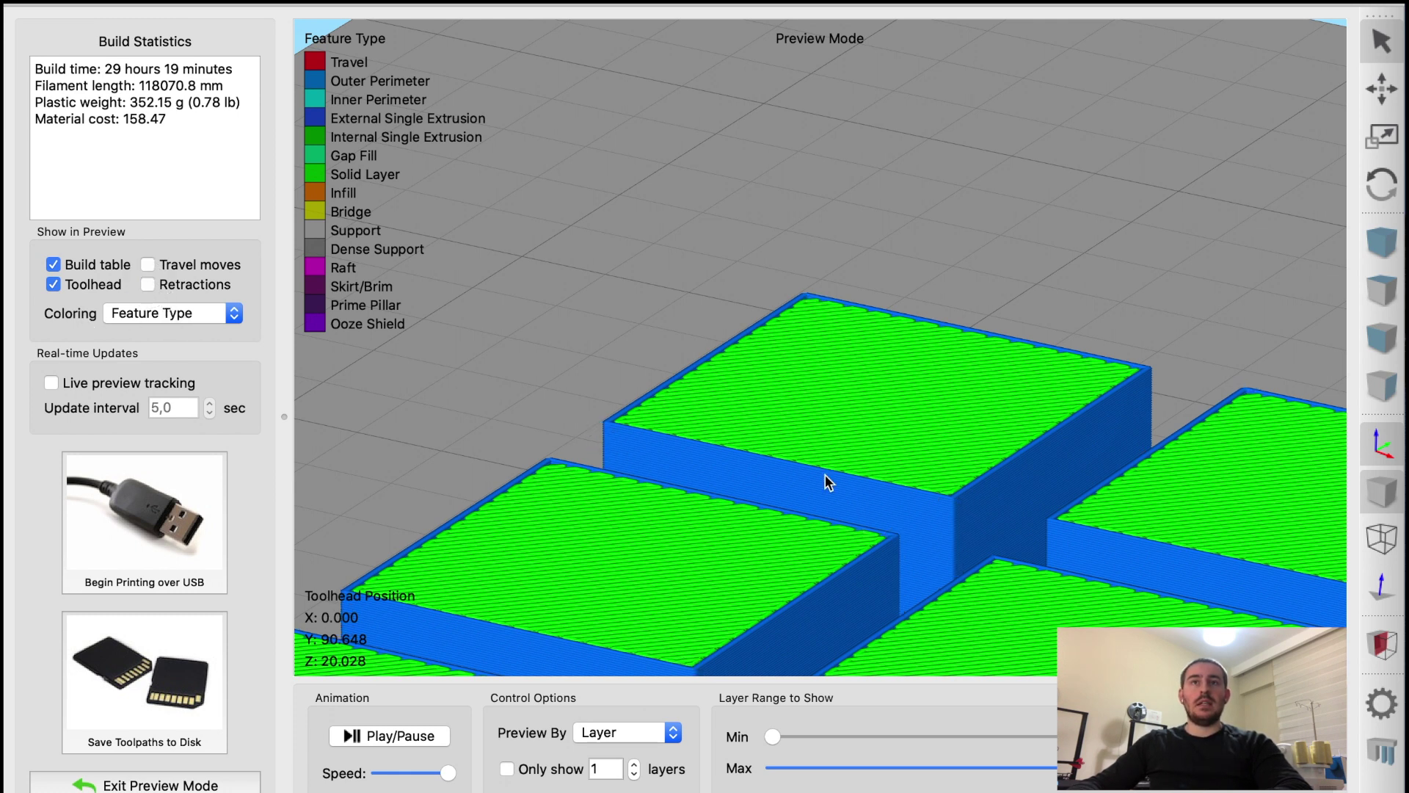
scroll(825, 475, down, 5)
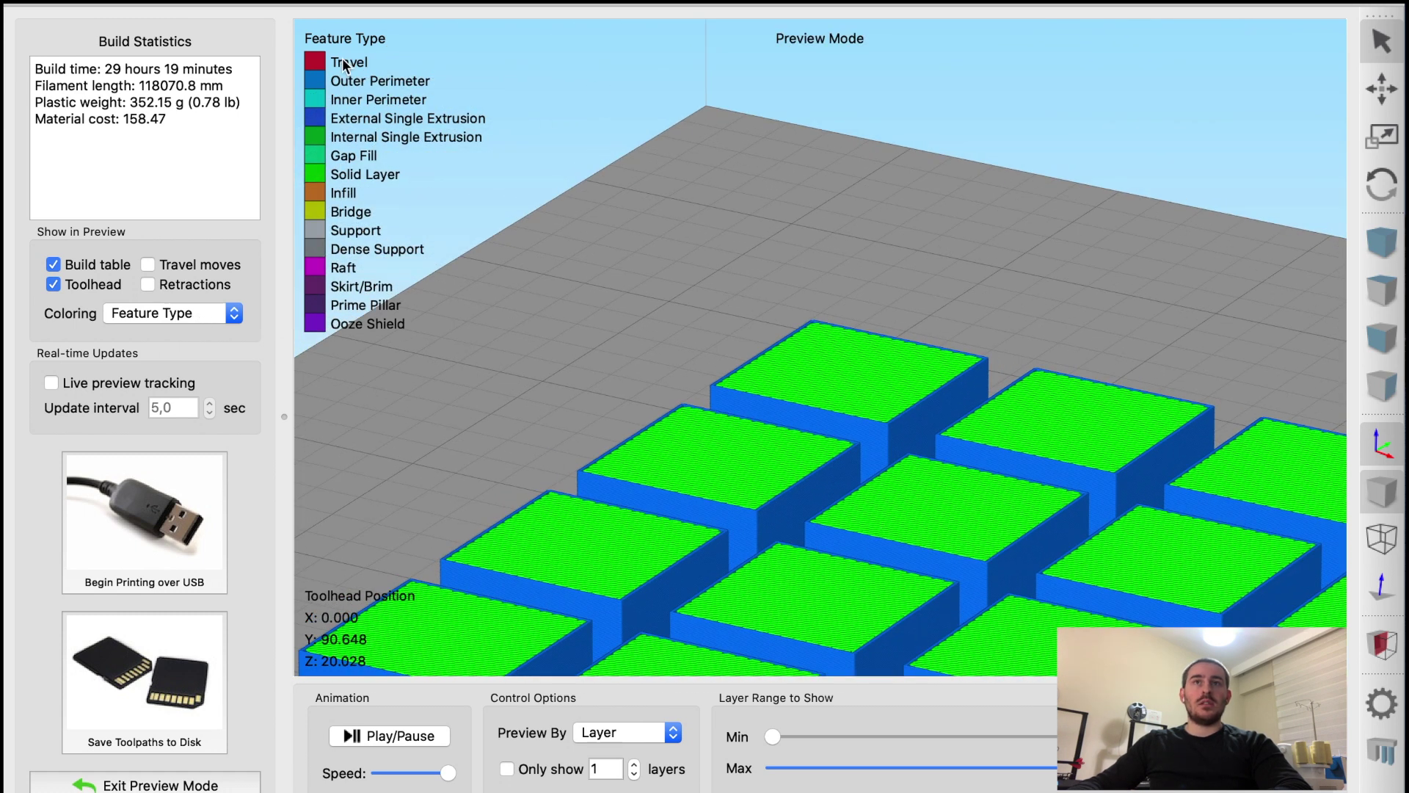
Step: Show the travel moves again and lower the maximum layer to about Z 16.4 mm to expose the infill
click(148, 263)
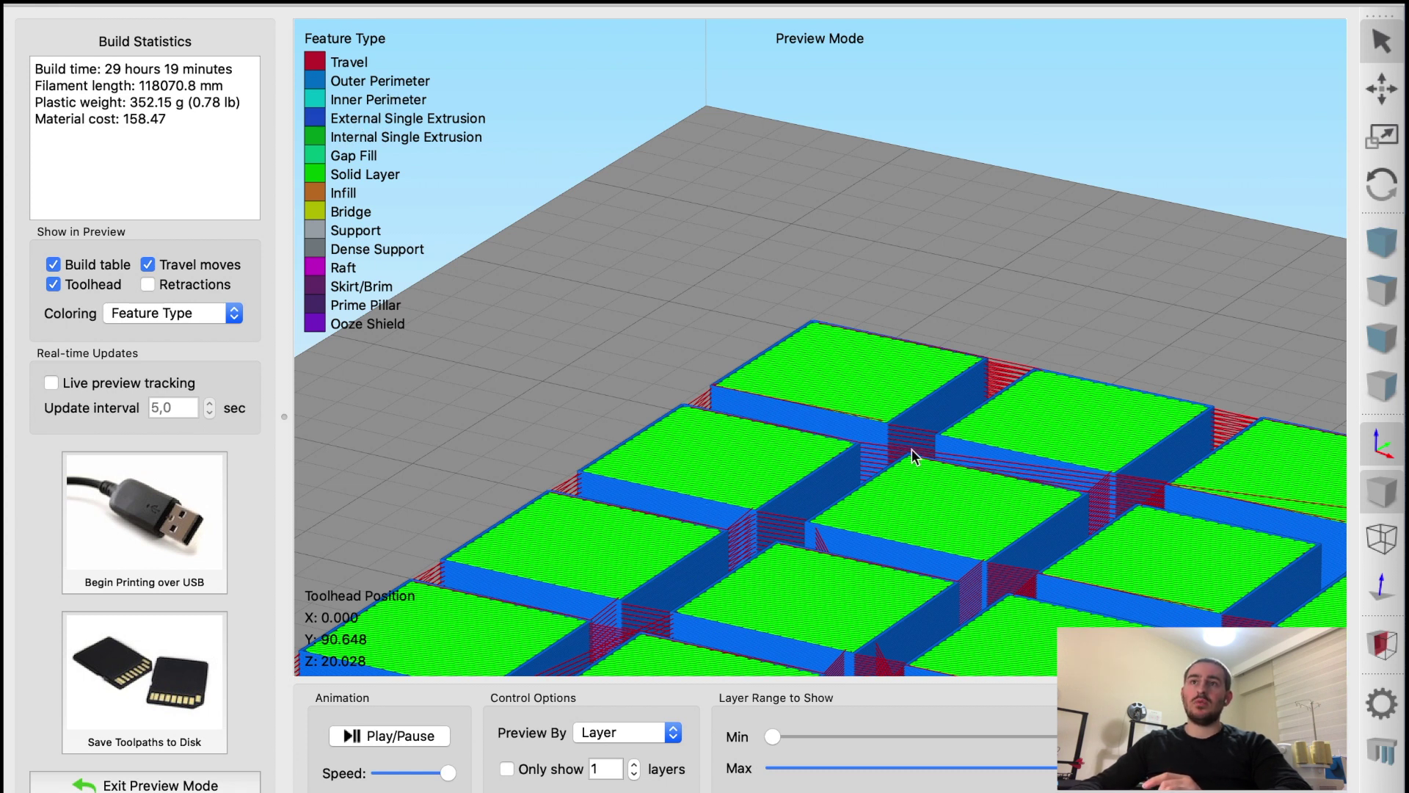
scroll(764, 349, down, 1)
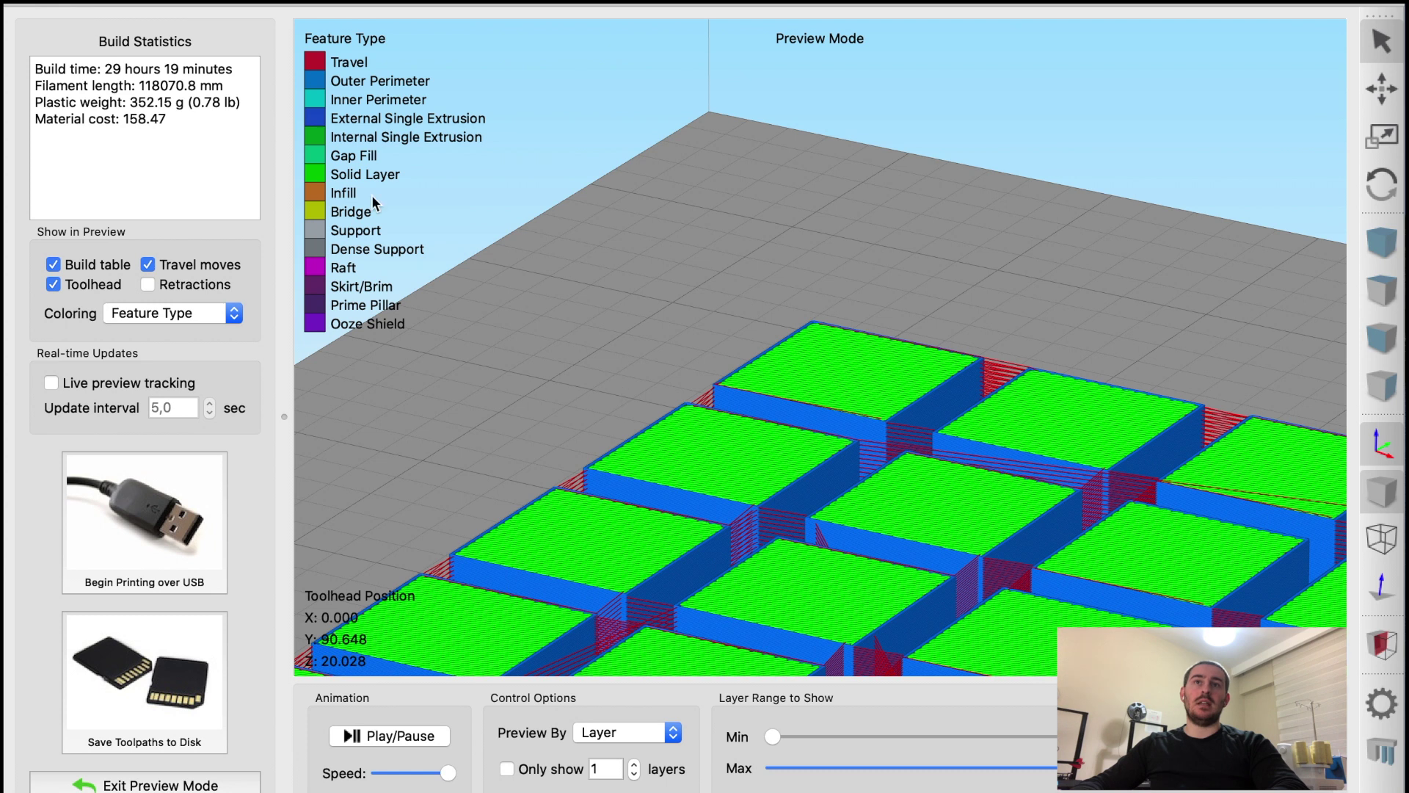
drag(1258, 767, 1171, 767)
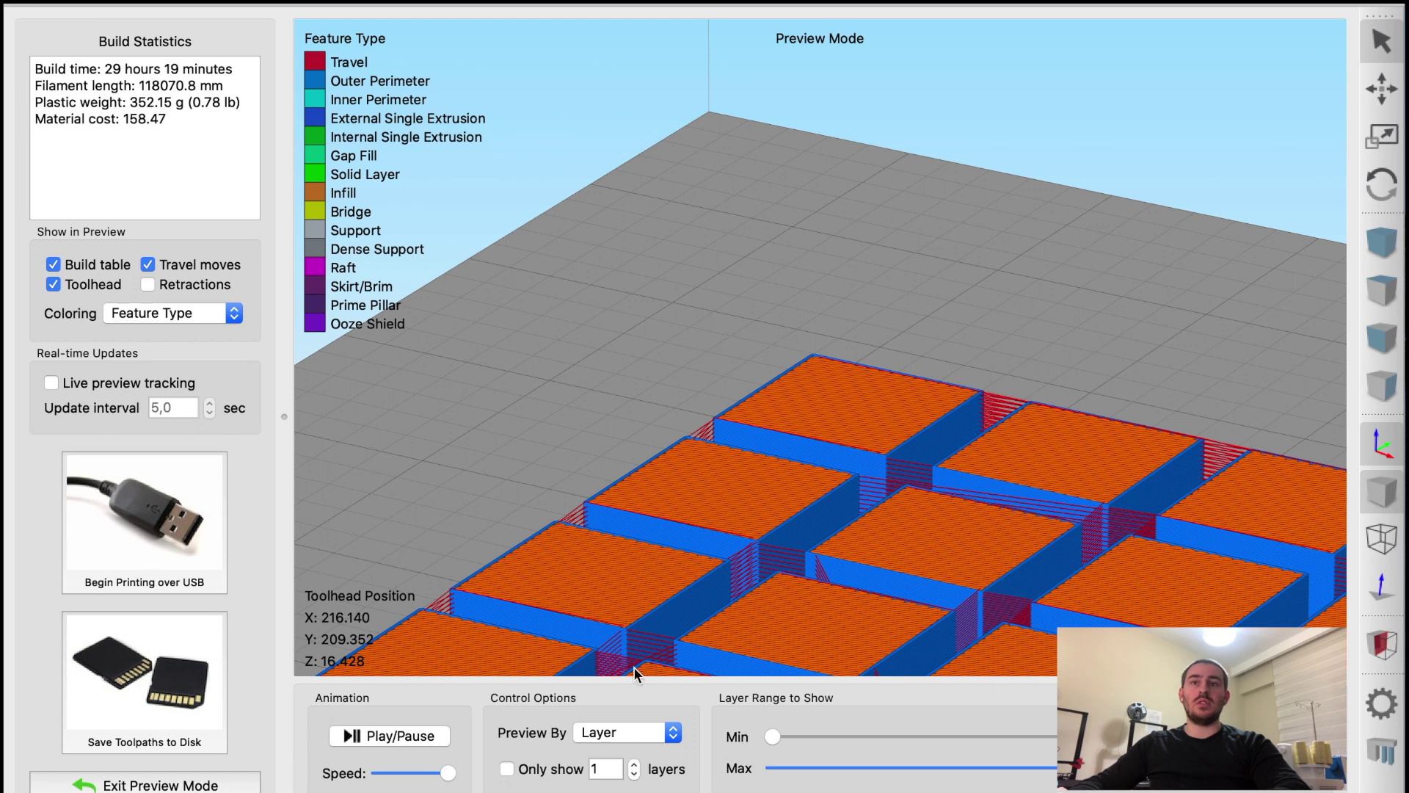
Step: Exit the preview, set Process1's infill percentage to 13%, and prepare the cubes for printing again with Process1
click(232, 784)
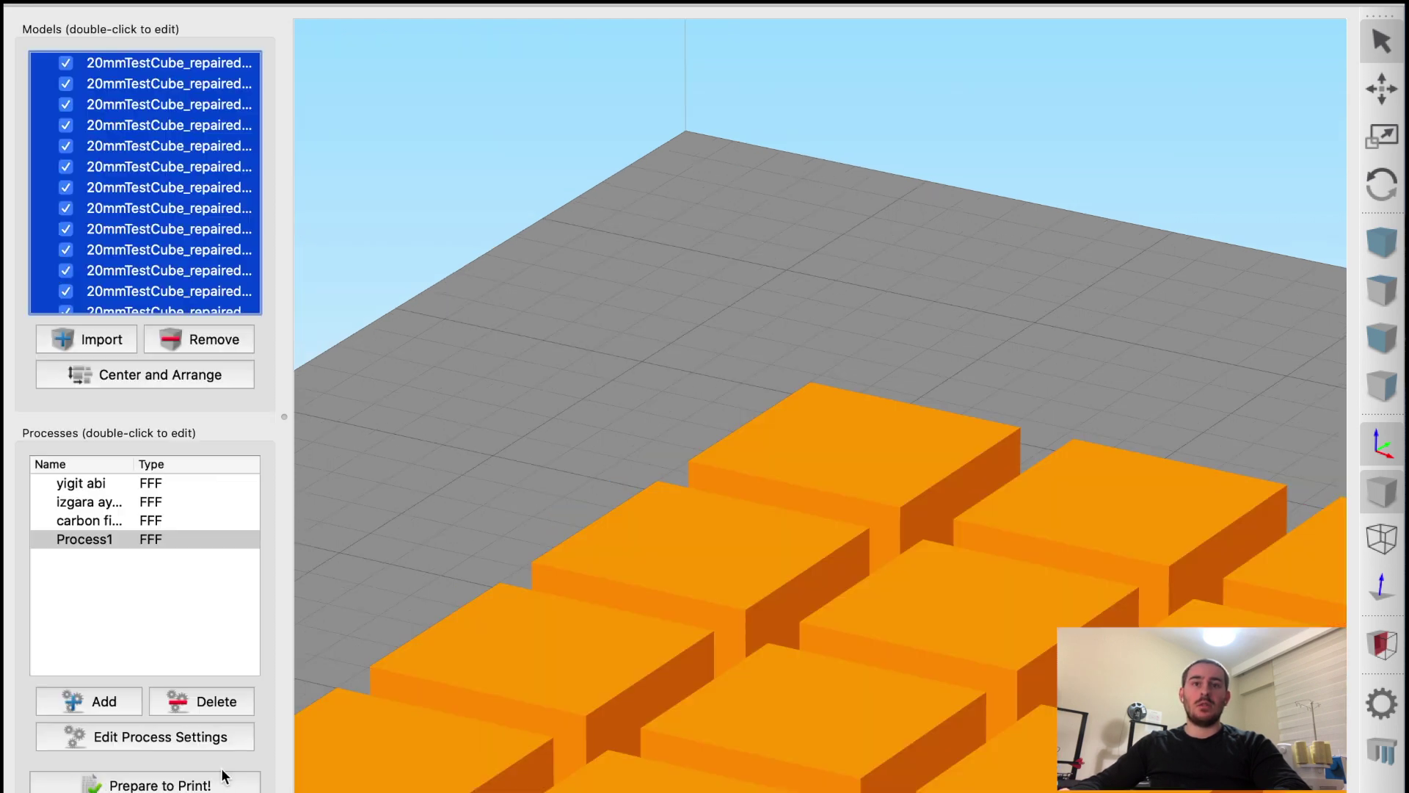
click(214, 741)
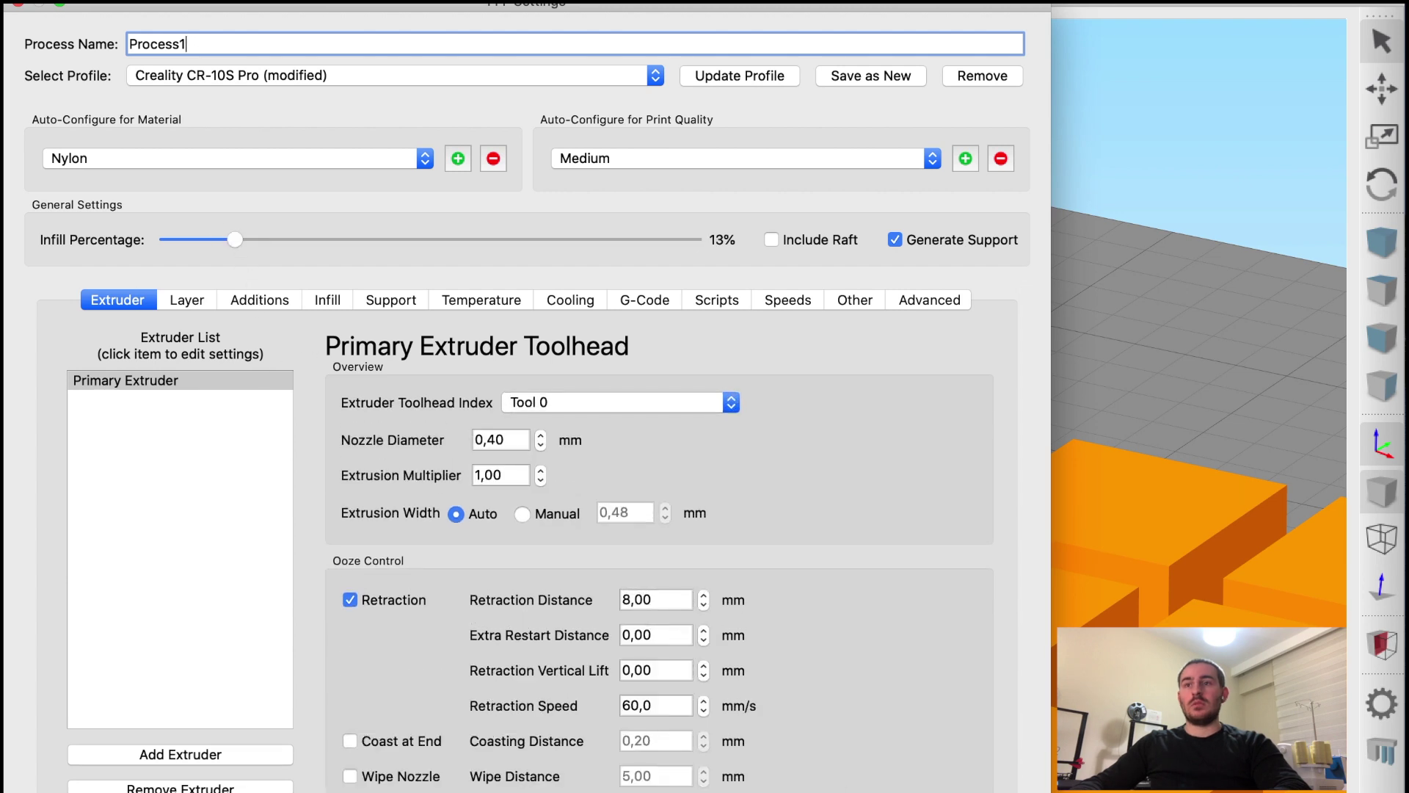
key(Escape)
click(254, 786)
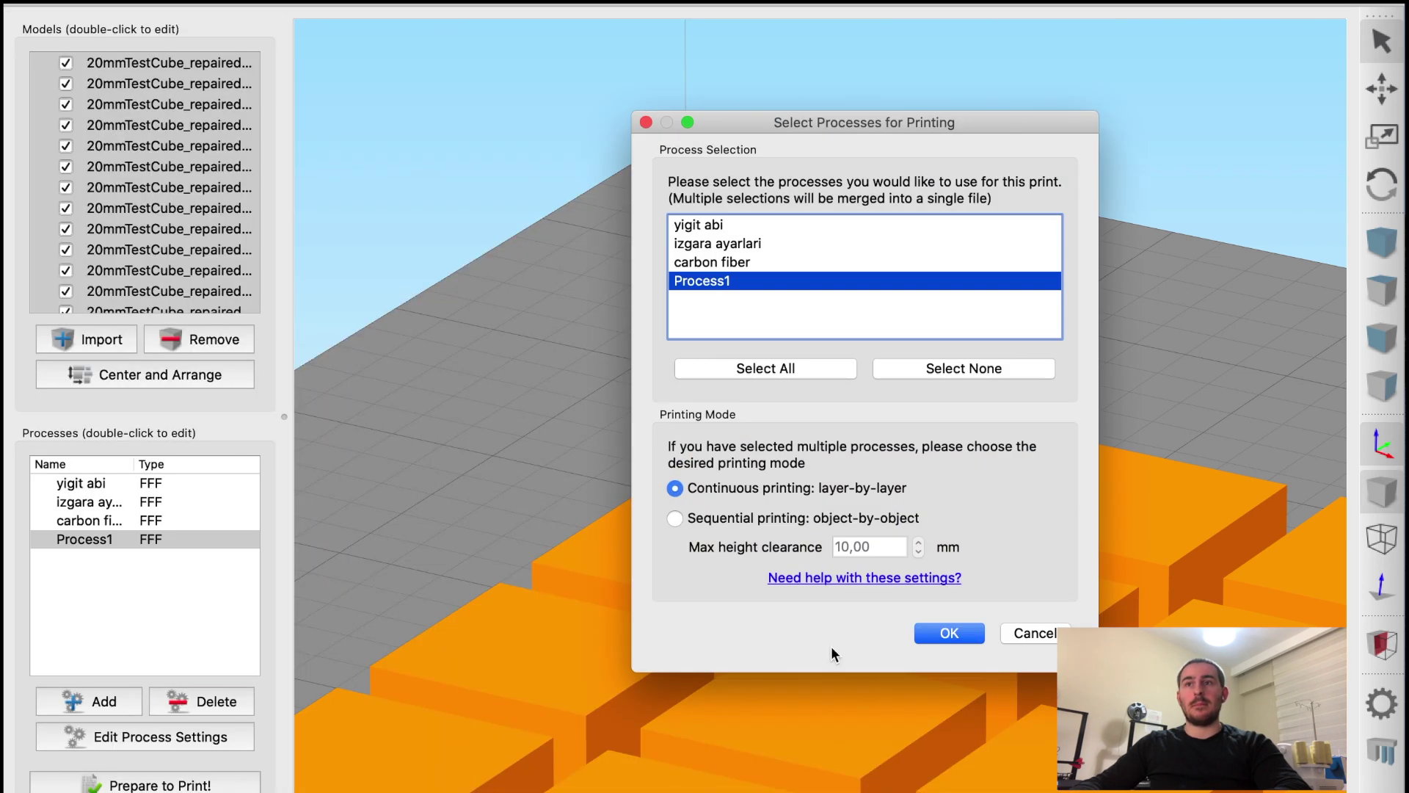
click(943, 635)
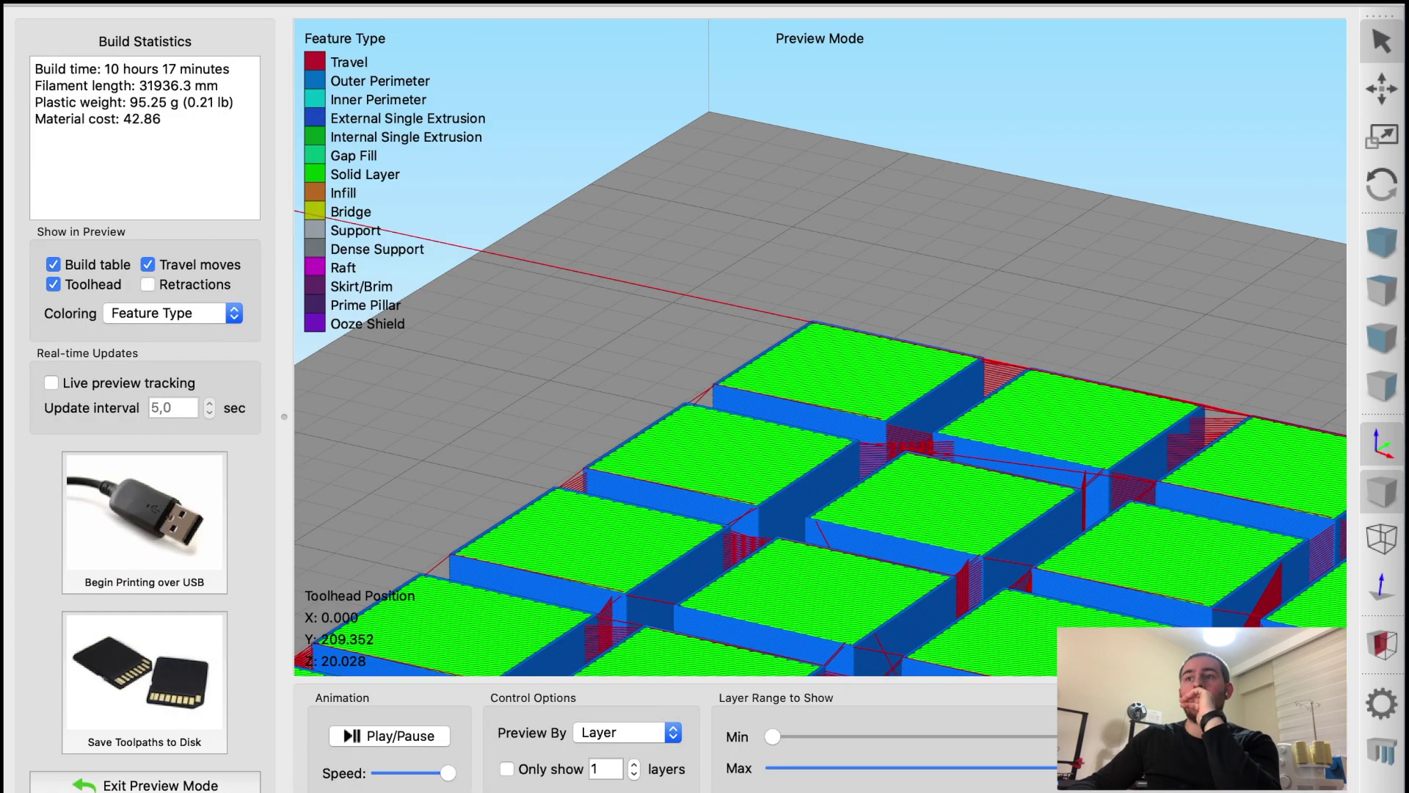
Step: Lower the maximum layer to about Z 17.3 mm, hide the travel moves, and examine the infill pattern inside the cubes
drag(1267, 768, 1202, 767)
drag(823, 481, 811, 544)
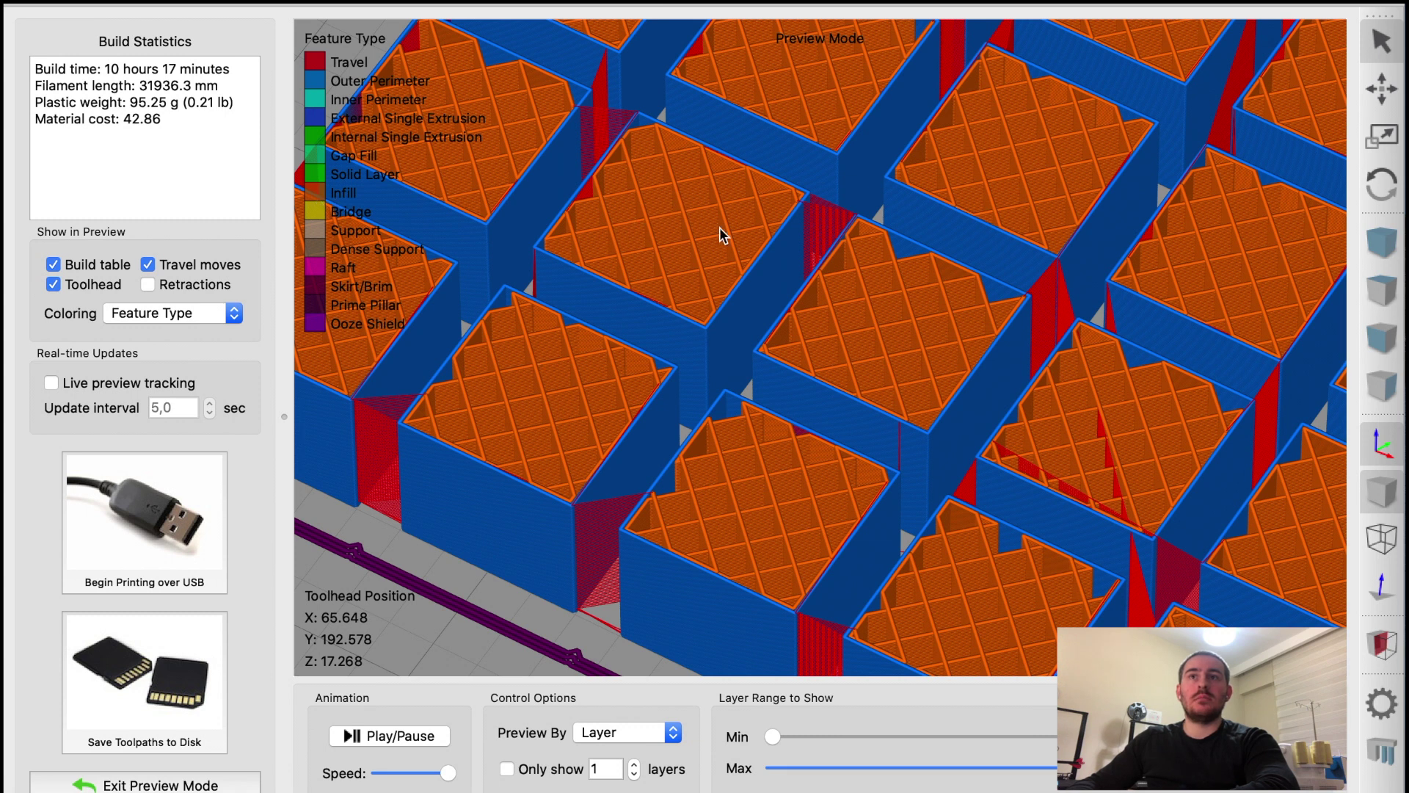
click(159, 267)
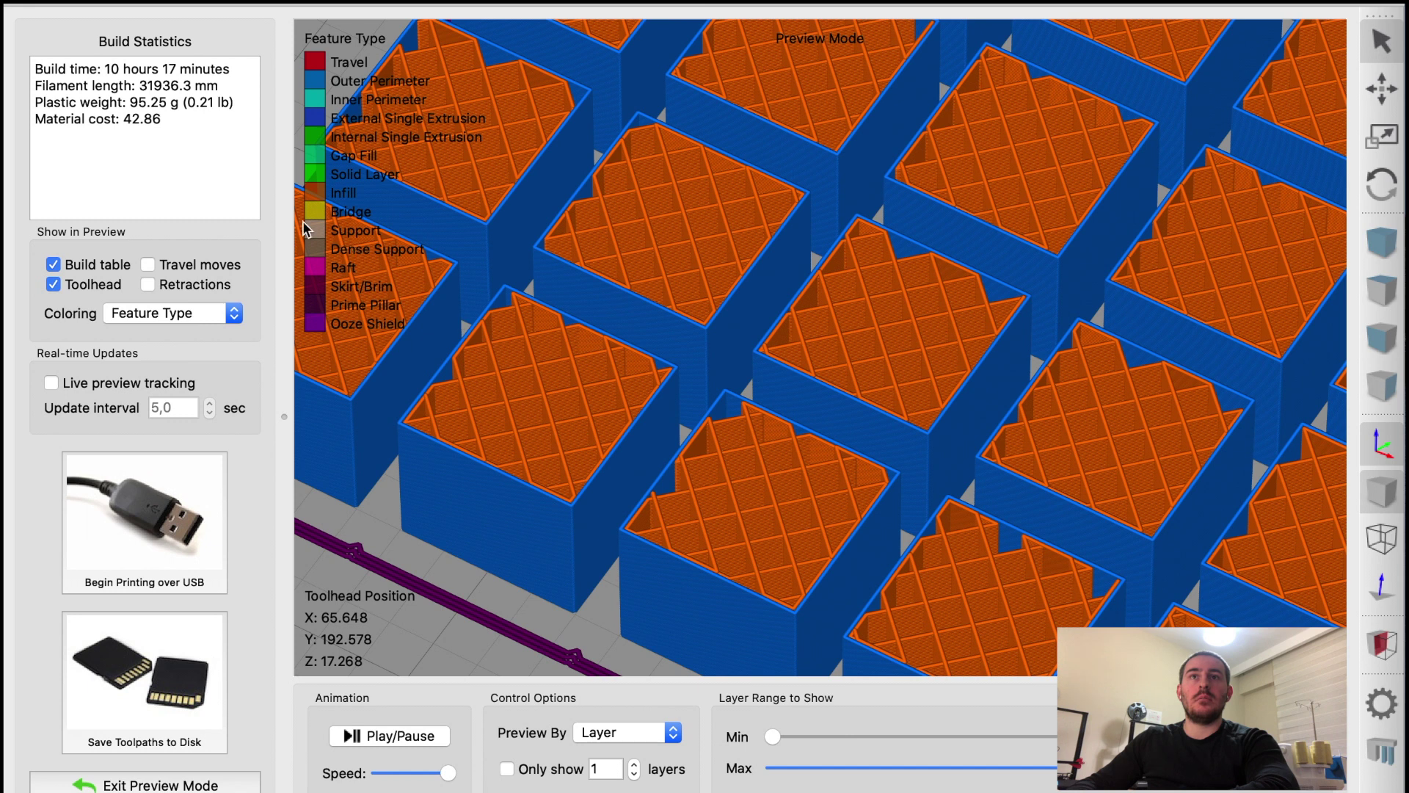
right_drag(658, 455, 779, 351)
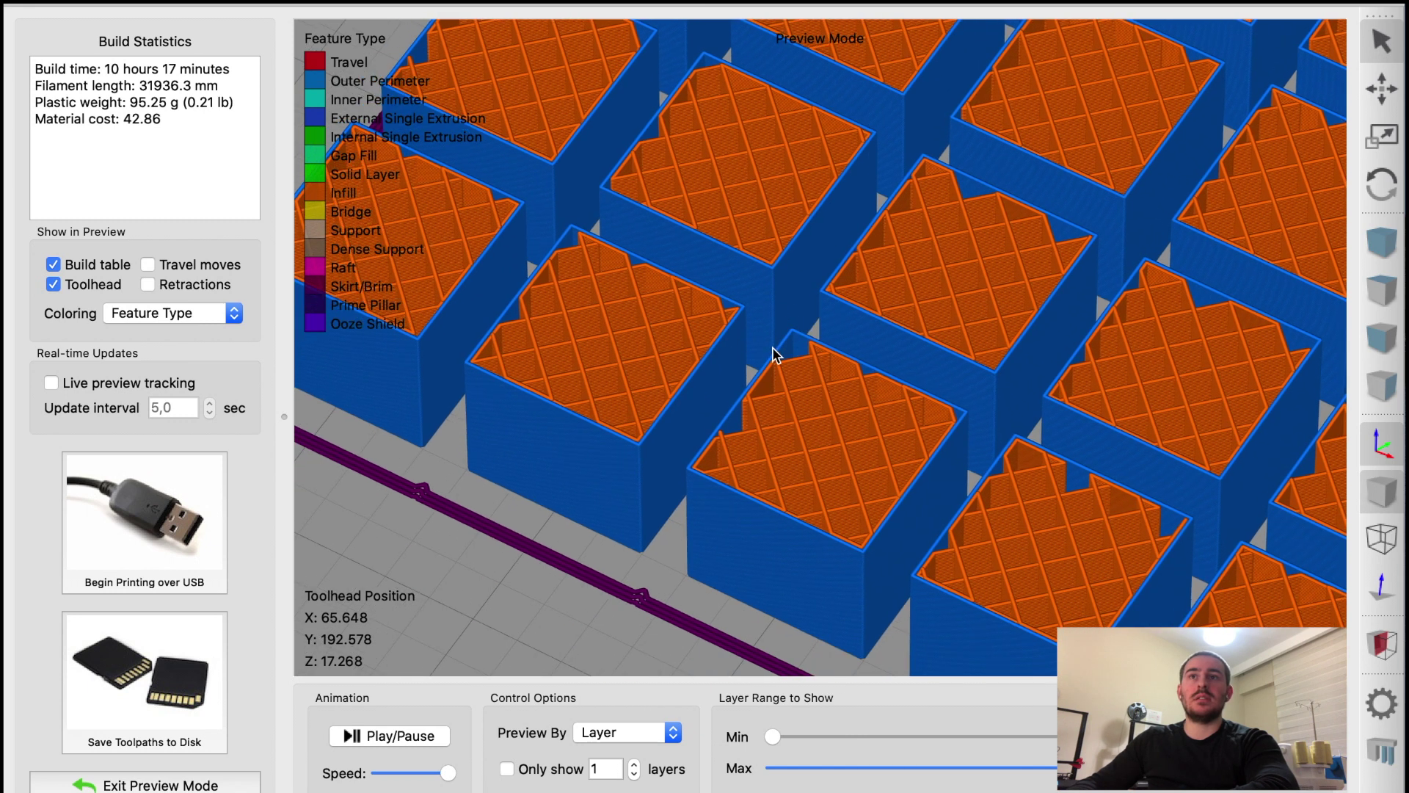
scroll(780, 350, down, 6)
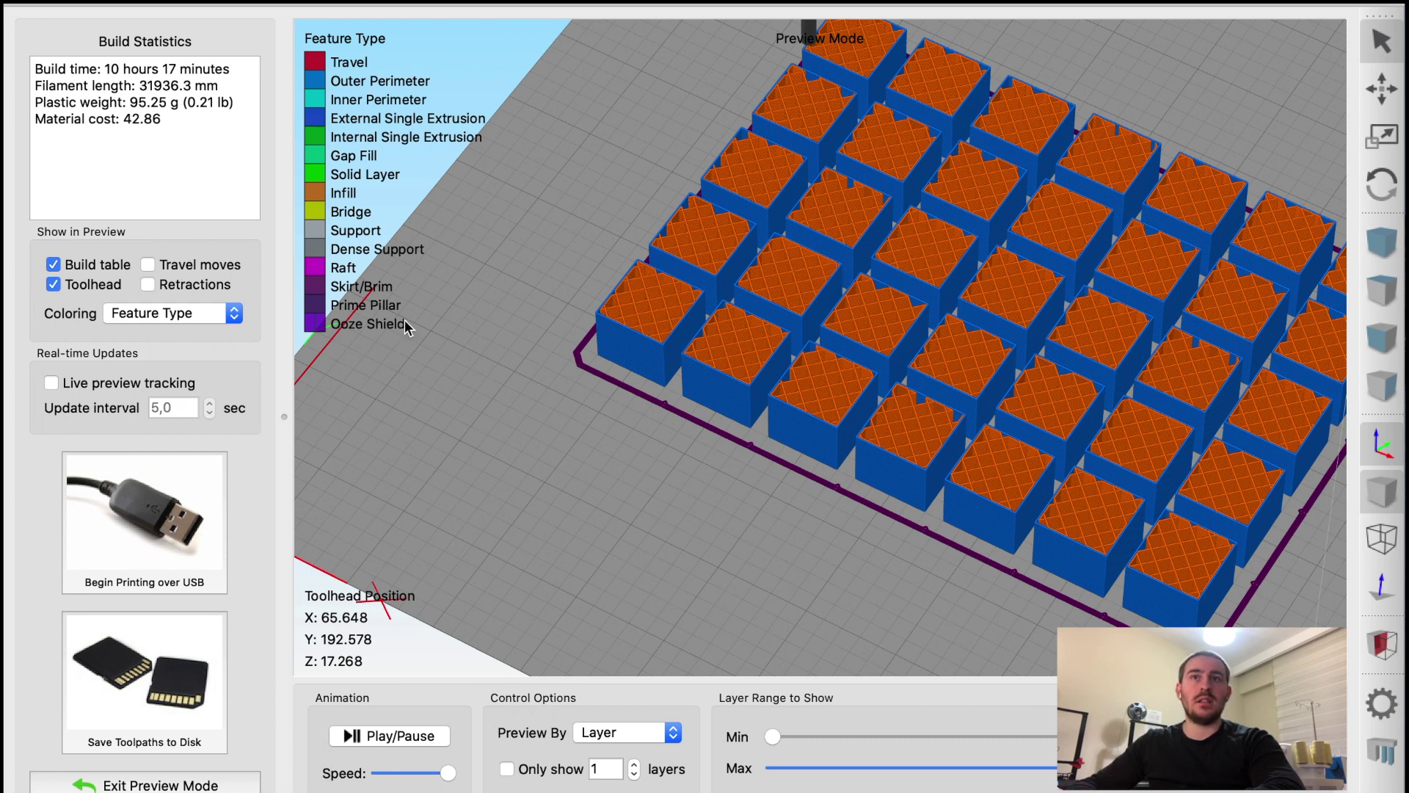
Step: Color the preview by Movement Speed and switch it to Active Toolhead, lowering the maximum layer to about Z 7.5 mm
click(169, 313)
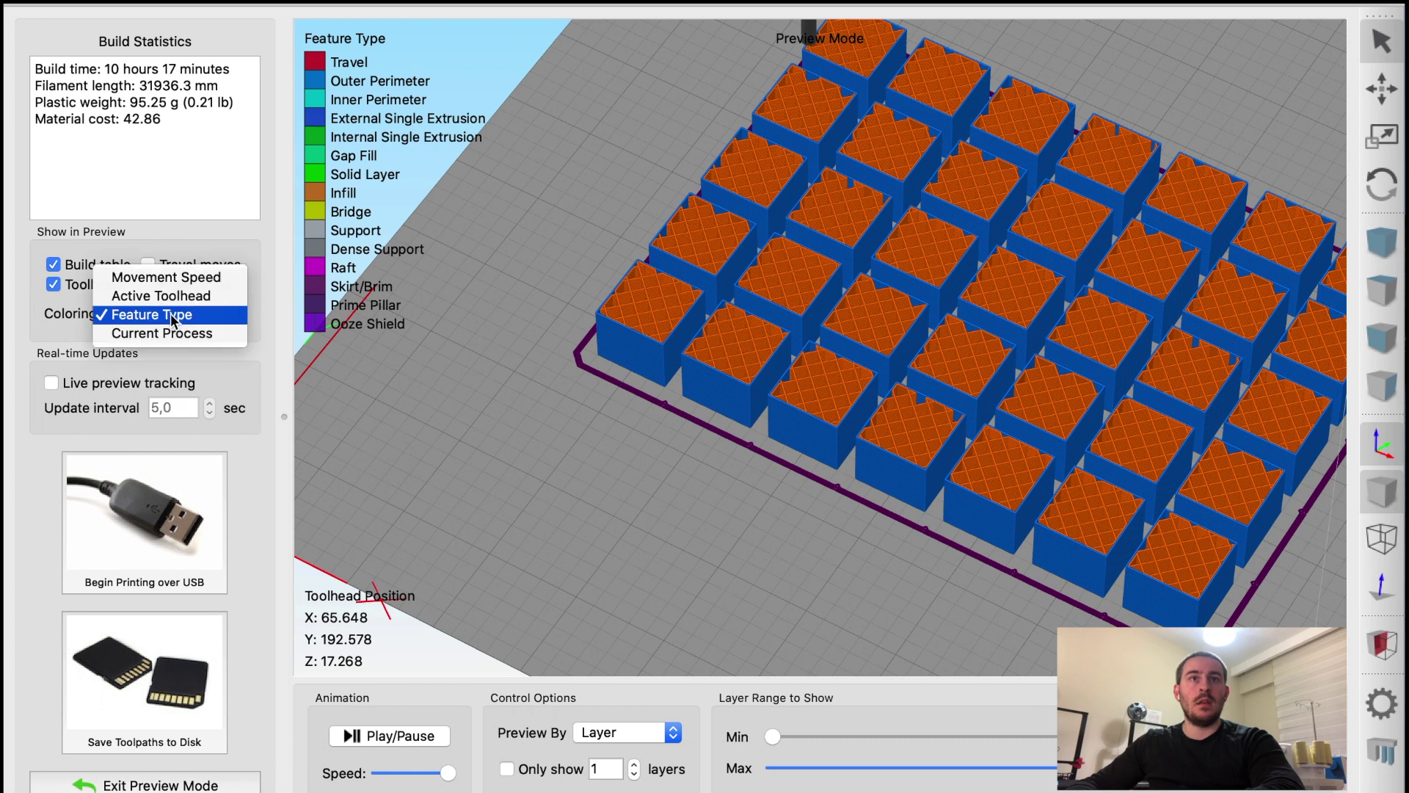
click(182, 278)
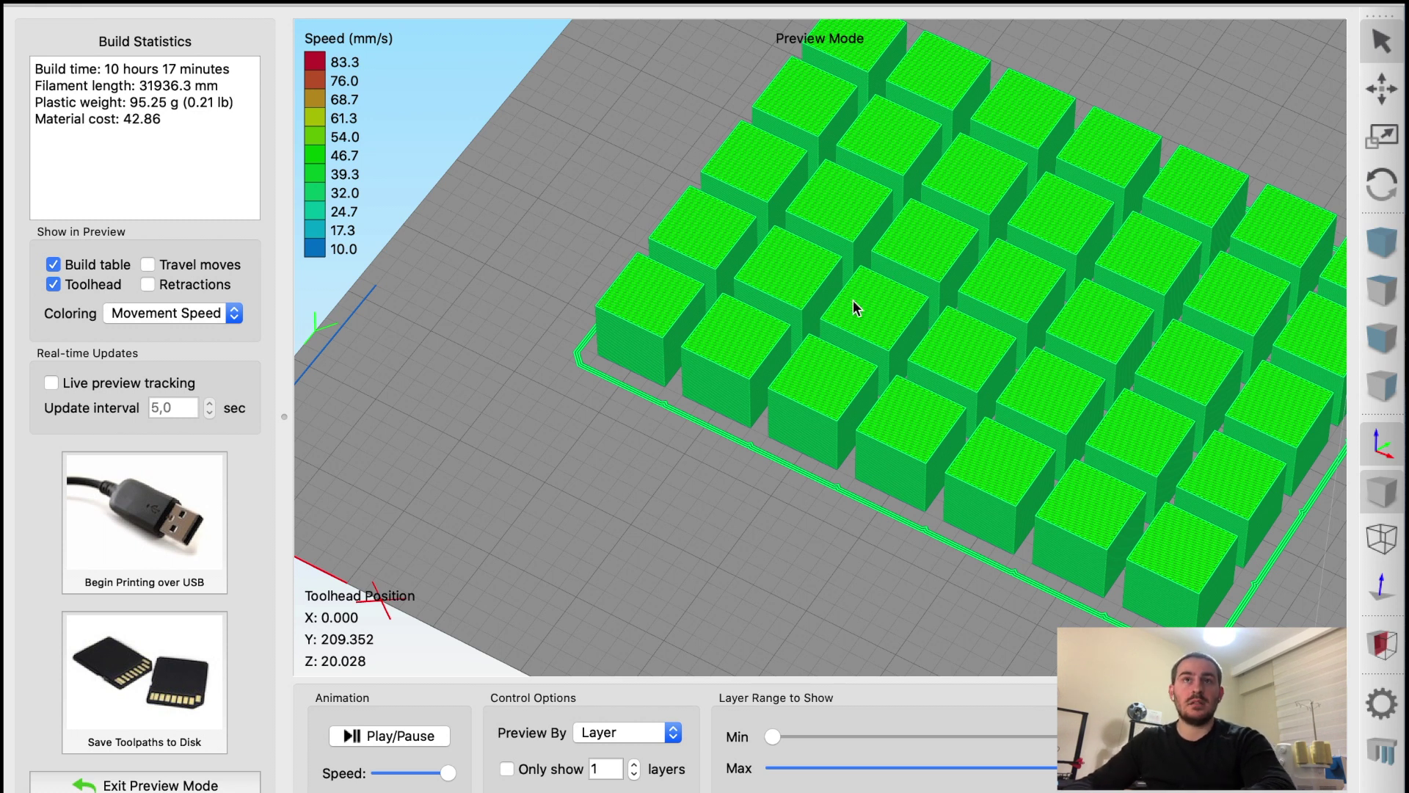
click(216, 313)
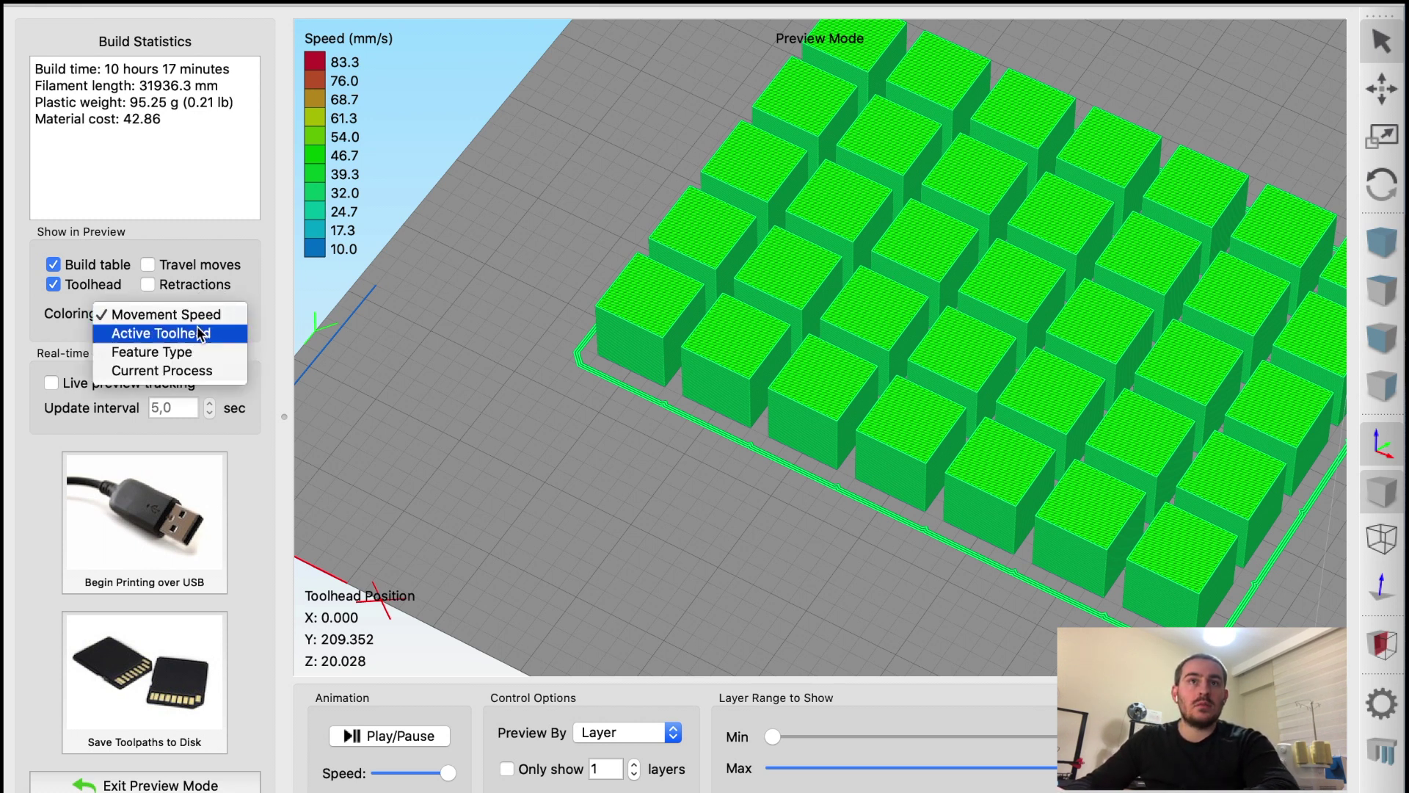
click(194, 332)
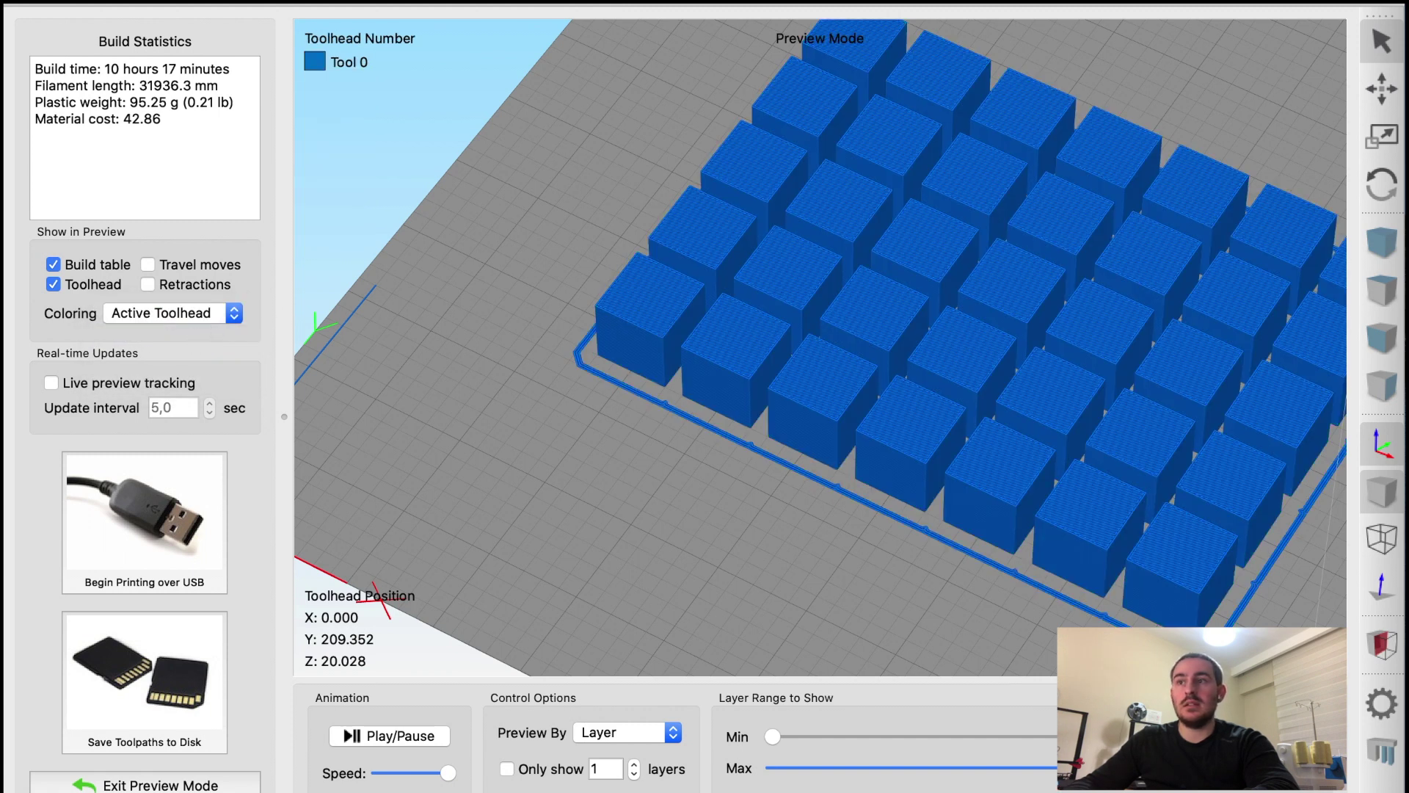
drag(1233, 767, 956, 767)
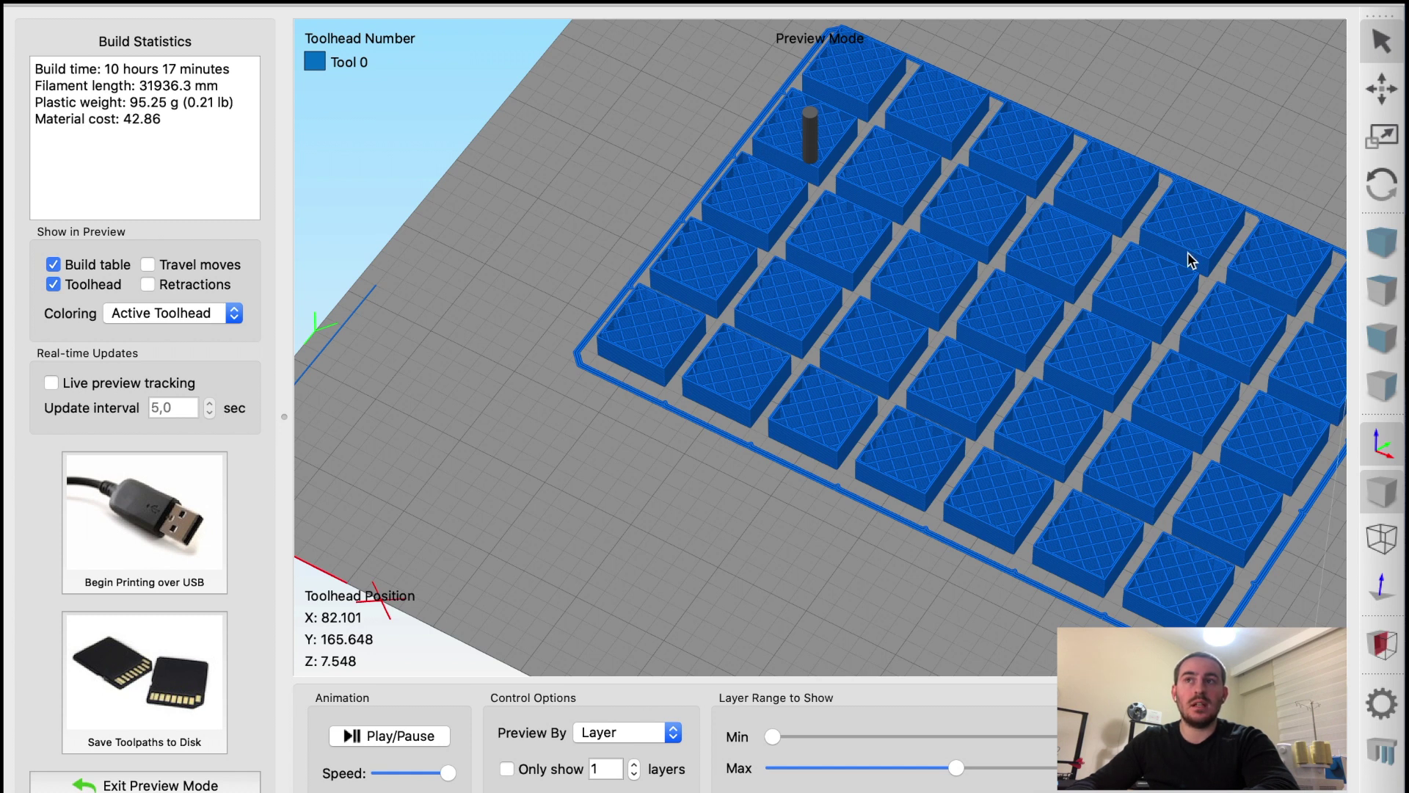
Step: Color the preview by Current Process and raise the maximum layer to about Z 14 mm
click(214, 315)
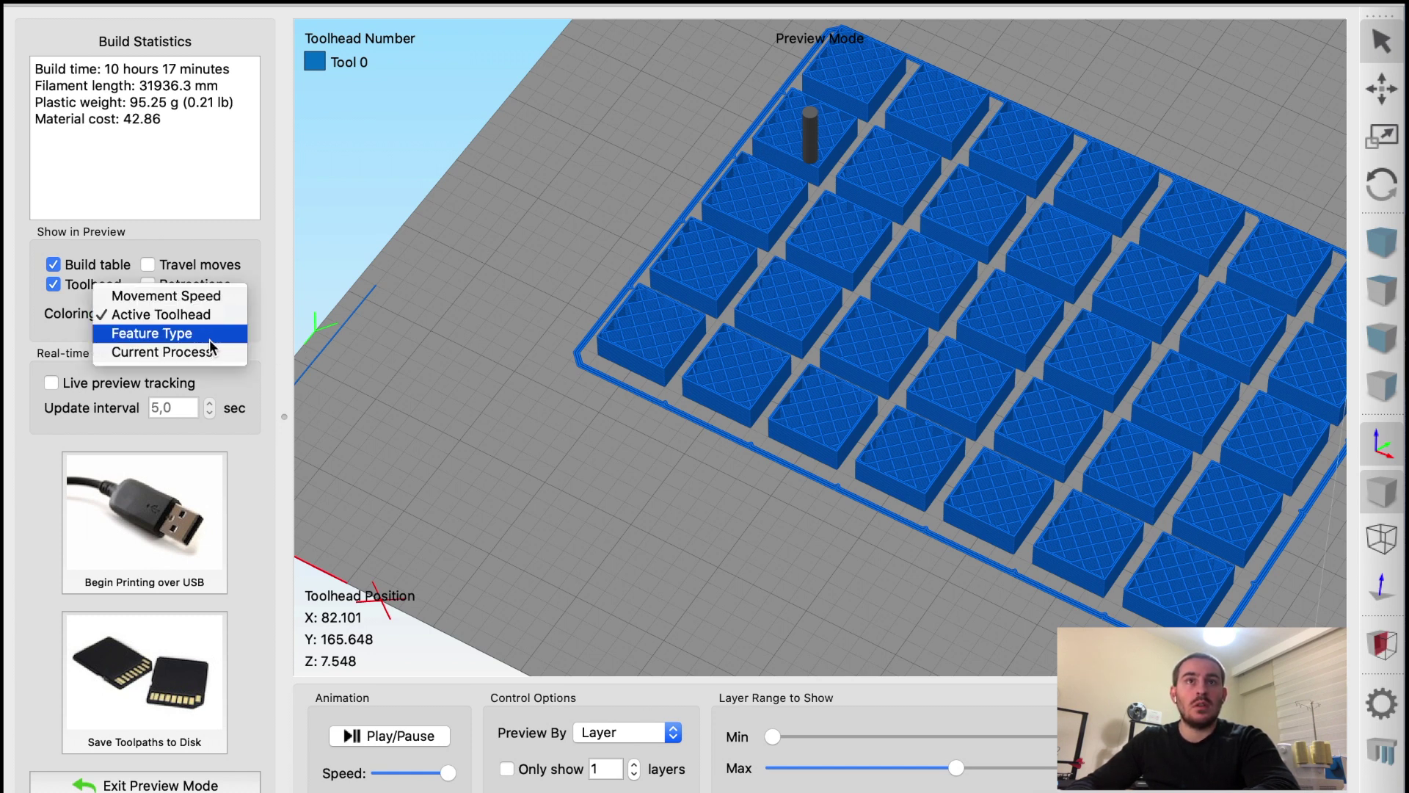
click(212, 353)
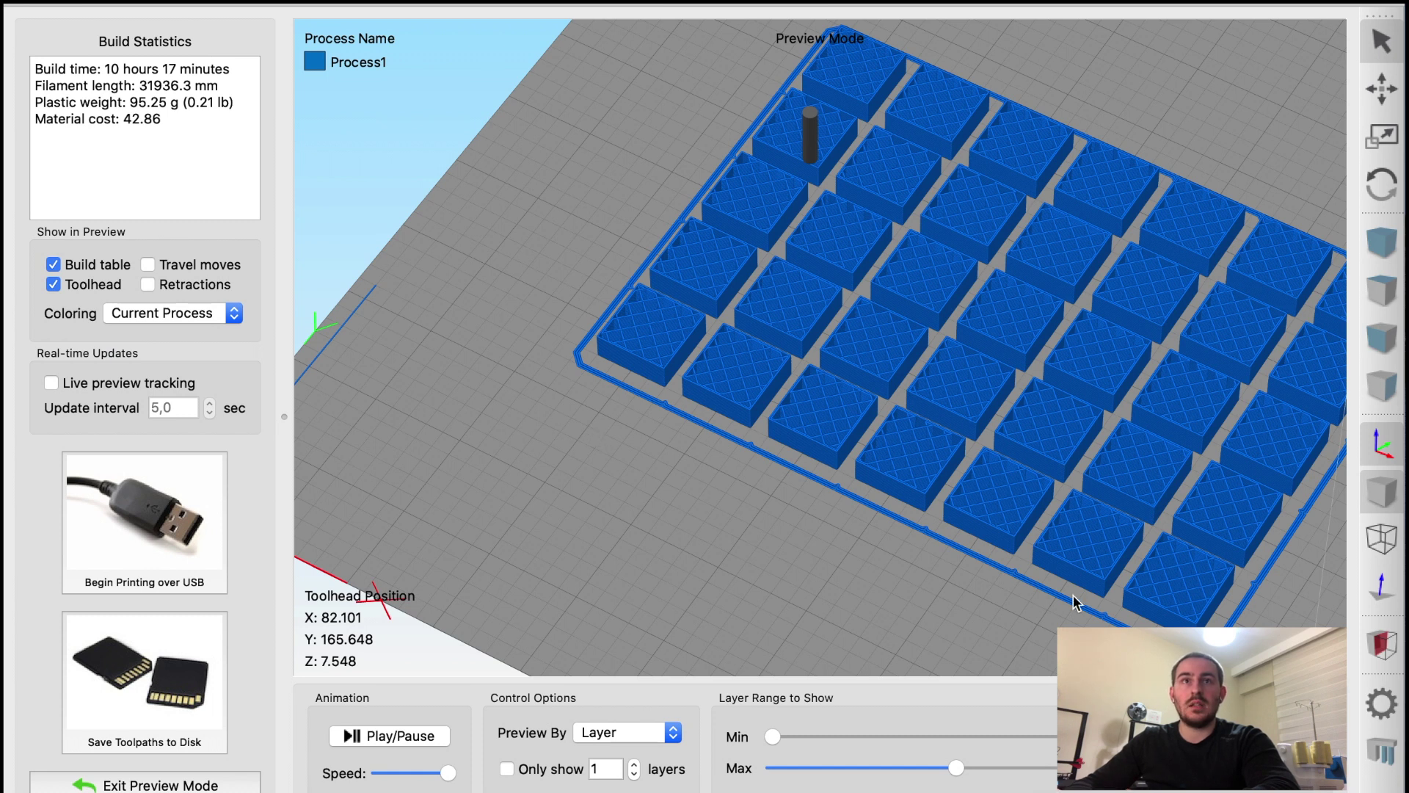
drag(956, 767, 1153, 768)
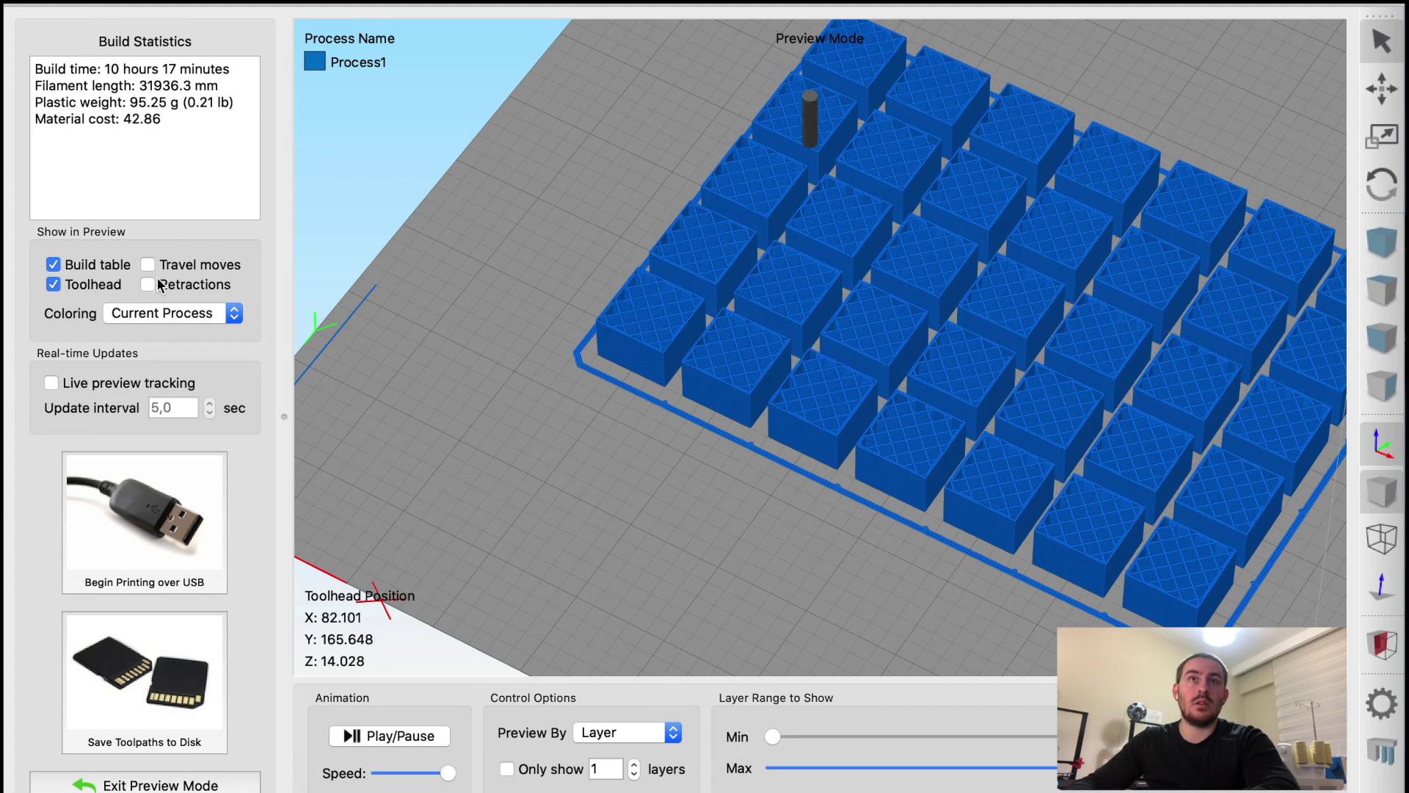
Step: Color the preview by Feature Type and raise the maximum layer to the top of the cubes, about Z 20 mm
click(161, 313)
click(164, 298)
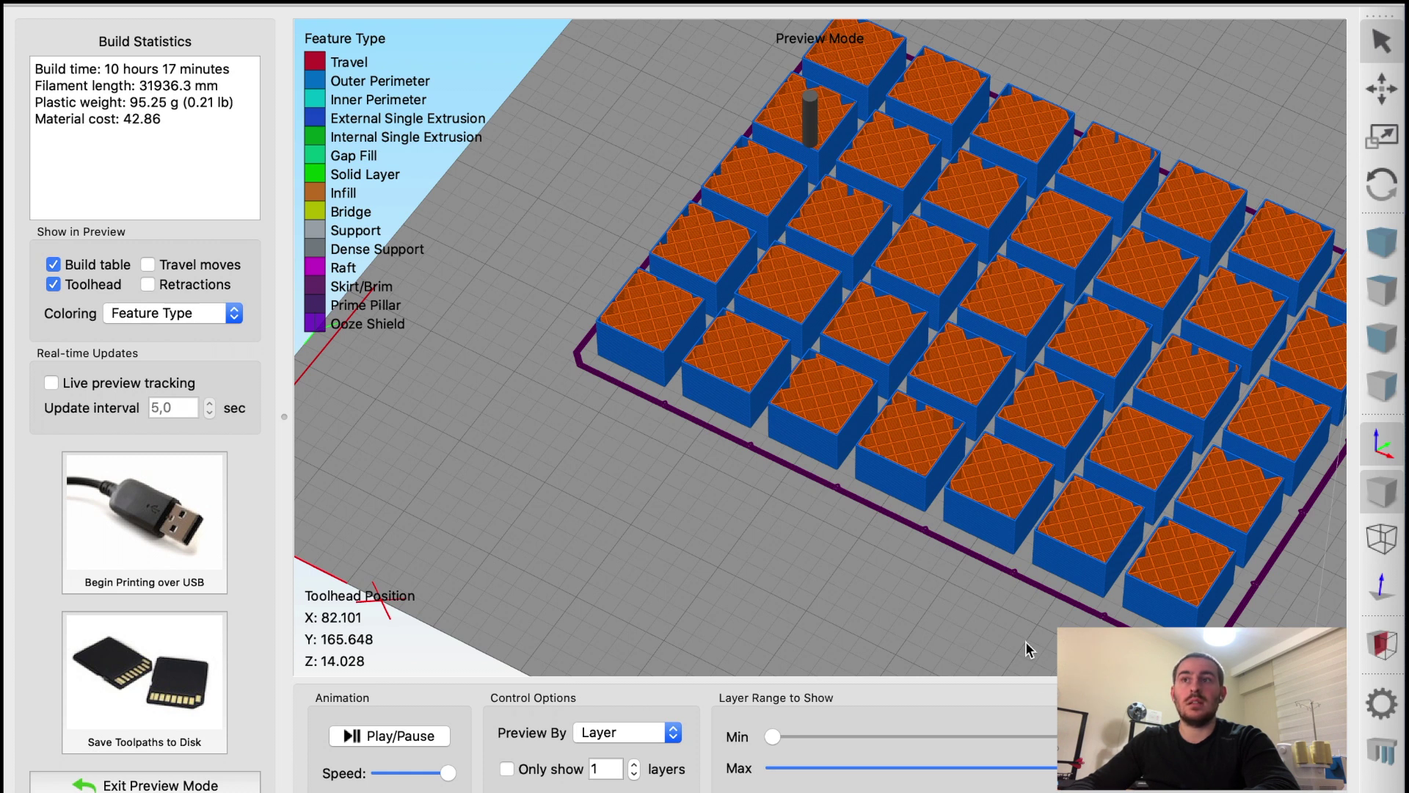
drag(1130, 768, 1277, 768)
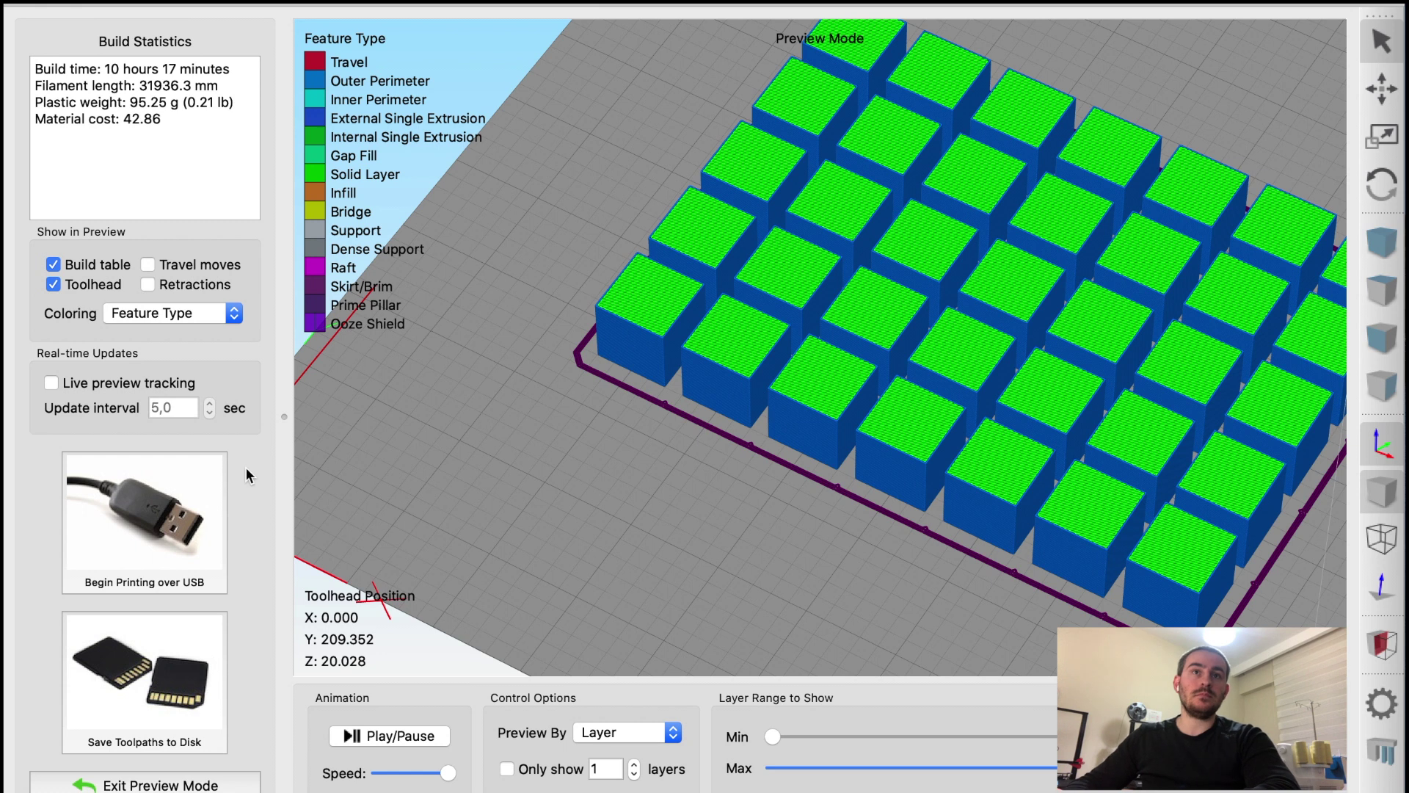
Step: Enable live preview tracking, select its update interval, and disable the tracking again
click(52, 383)
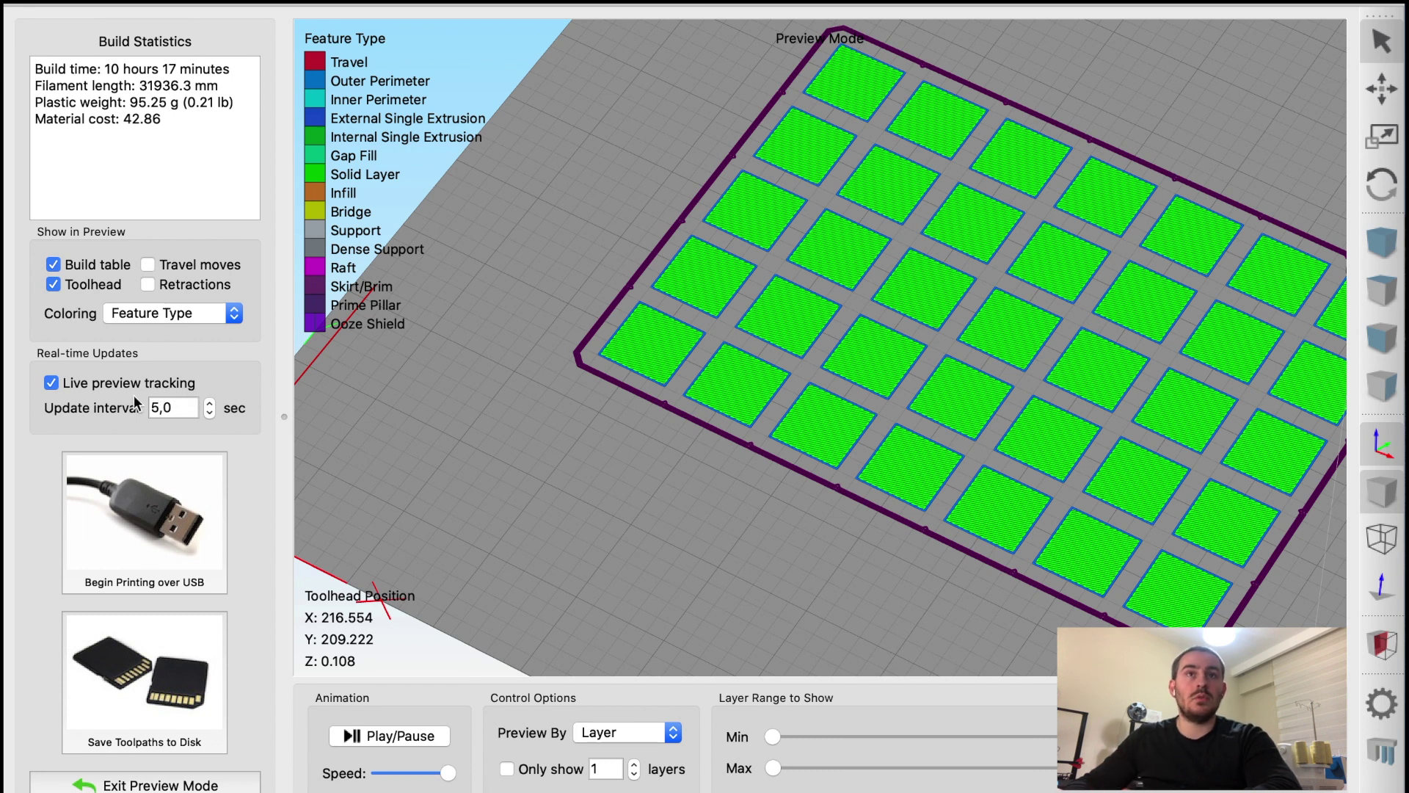
click(210, 406)
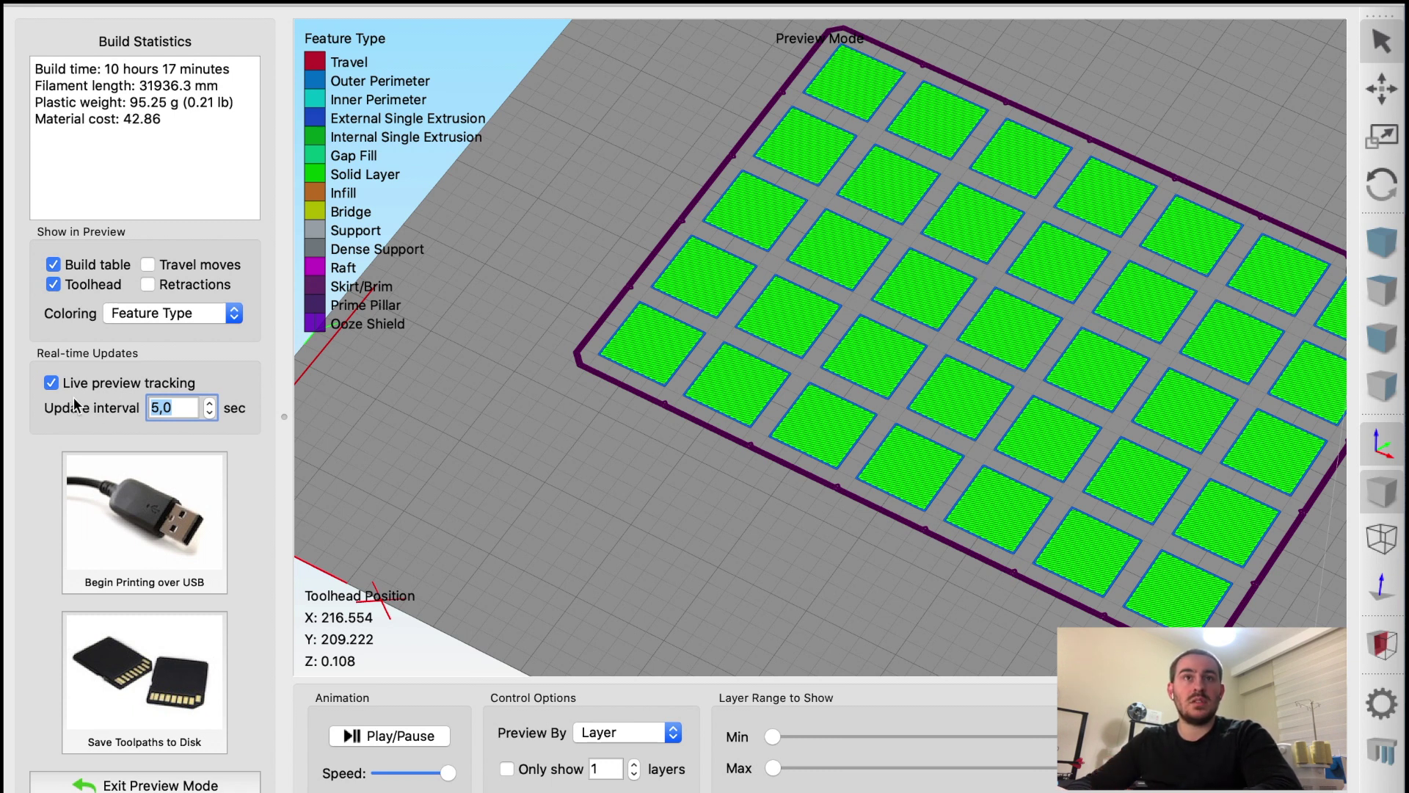
click(53, 382)
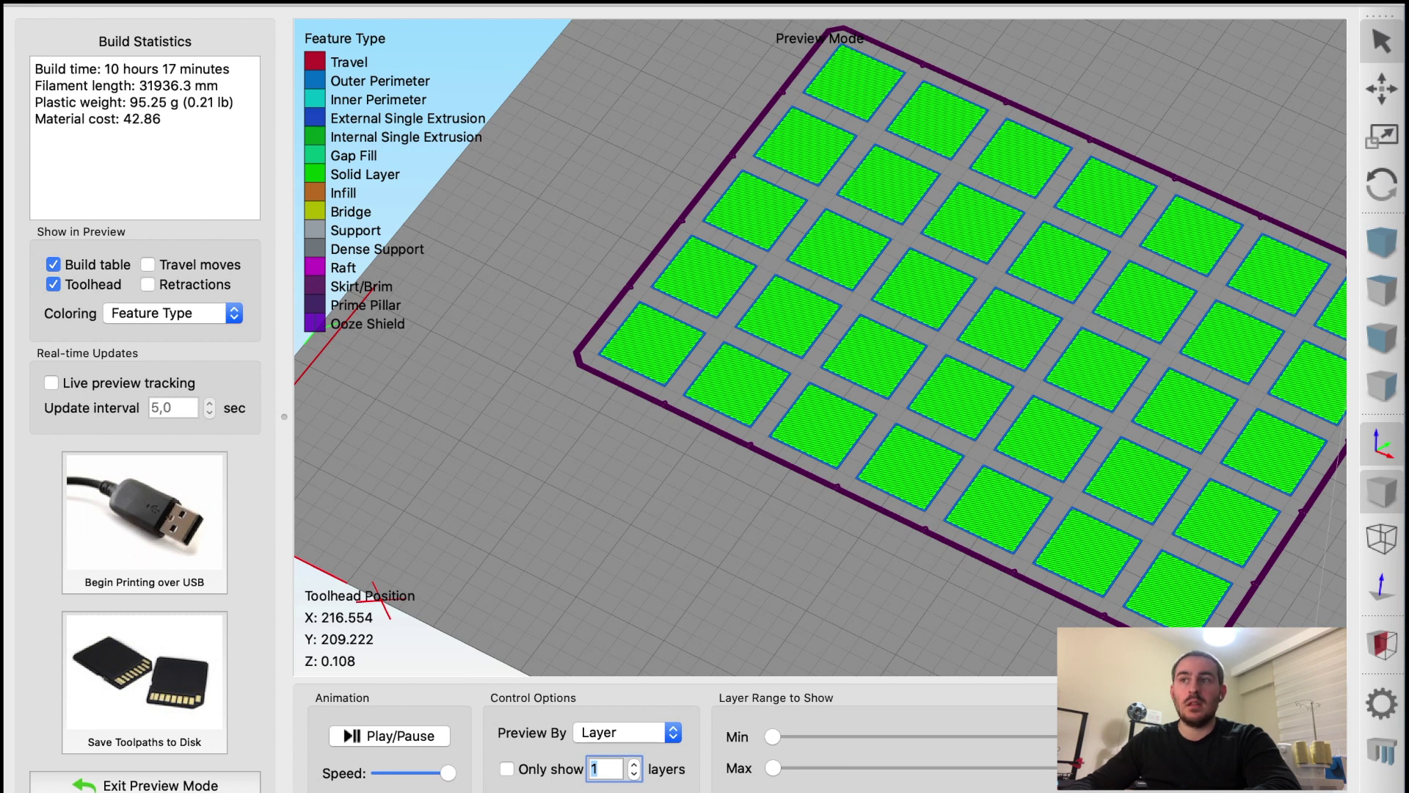
Step: Examine the machine control panel's connection settings, G-code library and accessory controls, and close it
click(1383, 708)
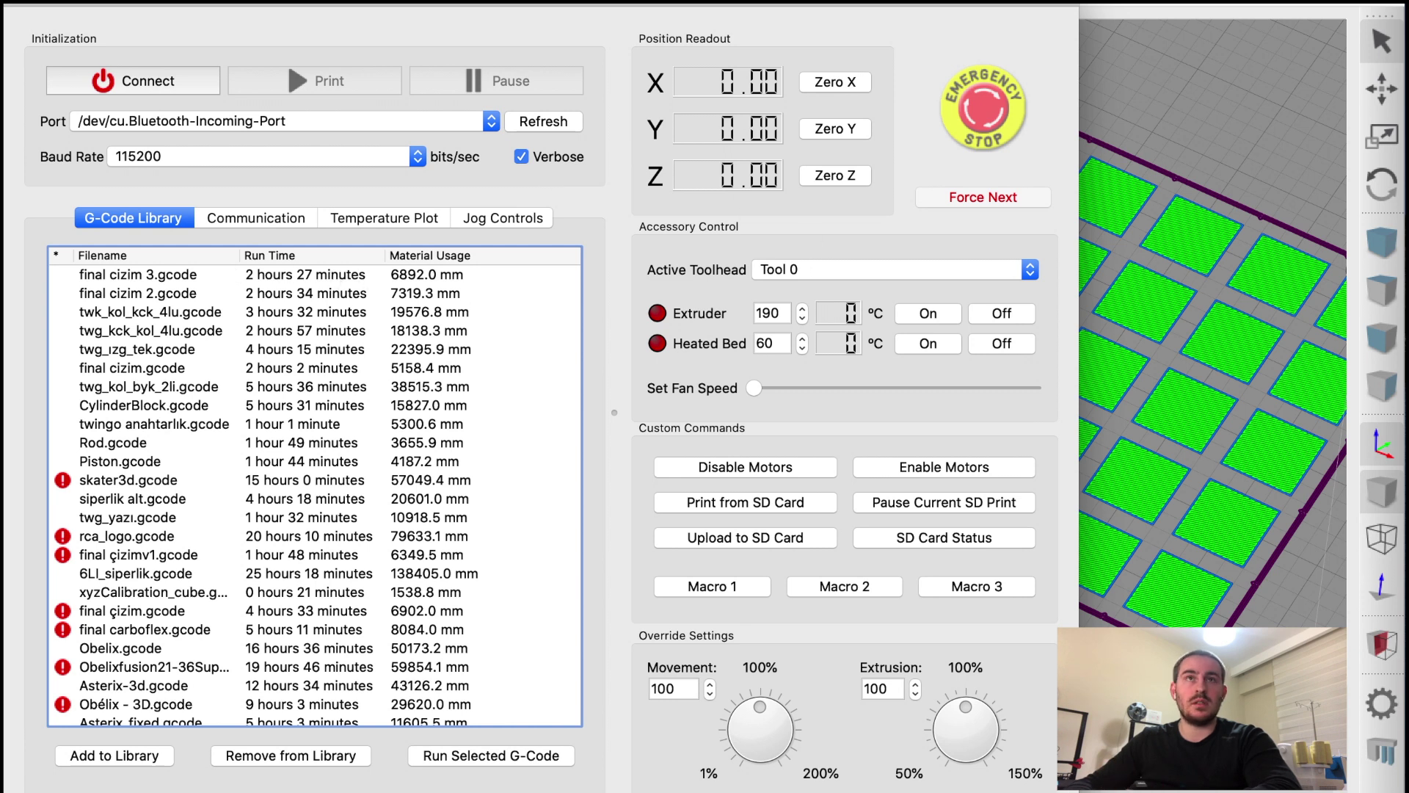
click(26, 8)
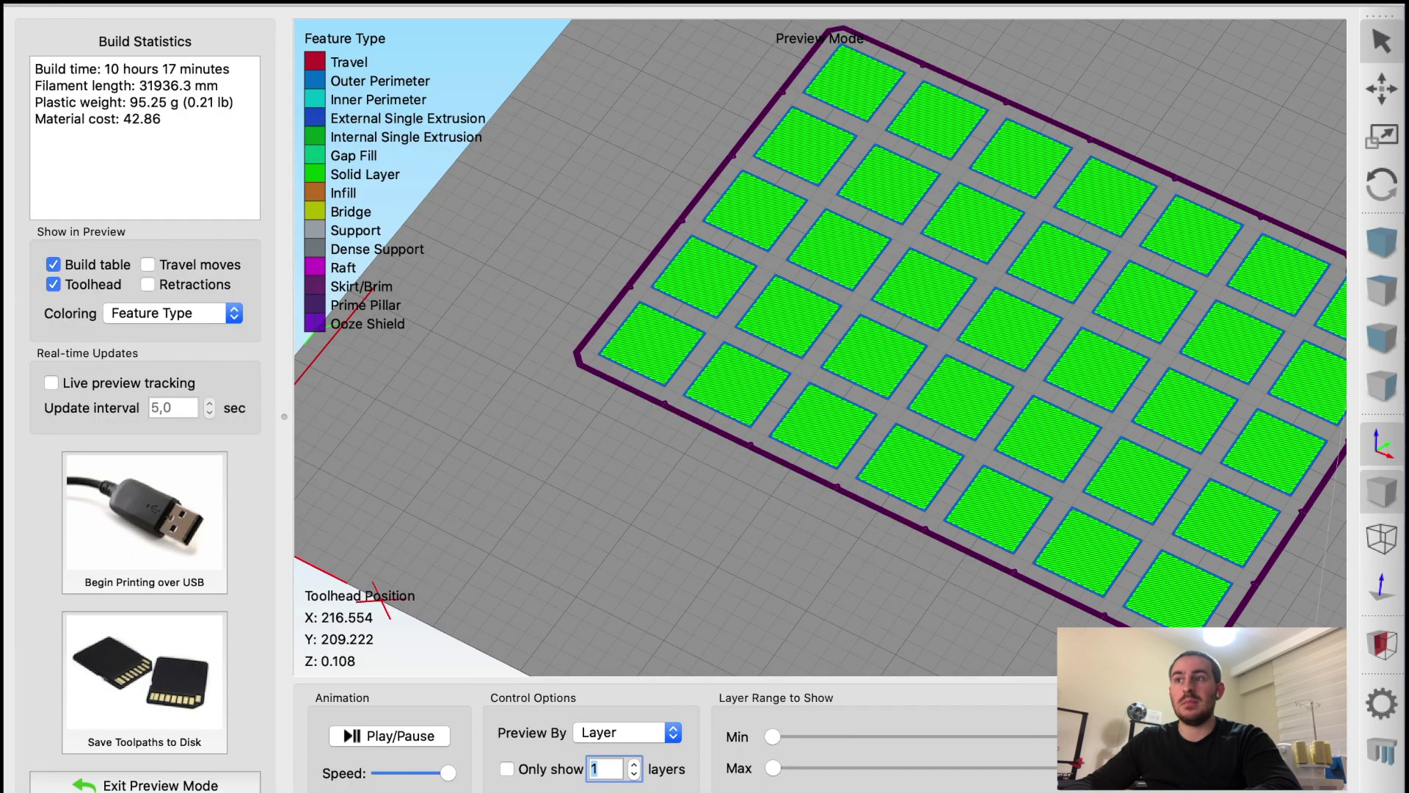
click(1382, 705)
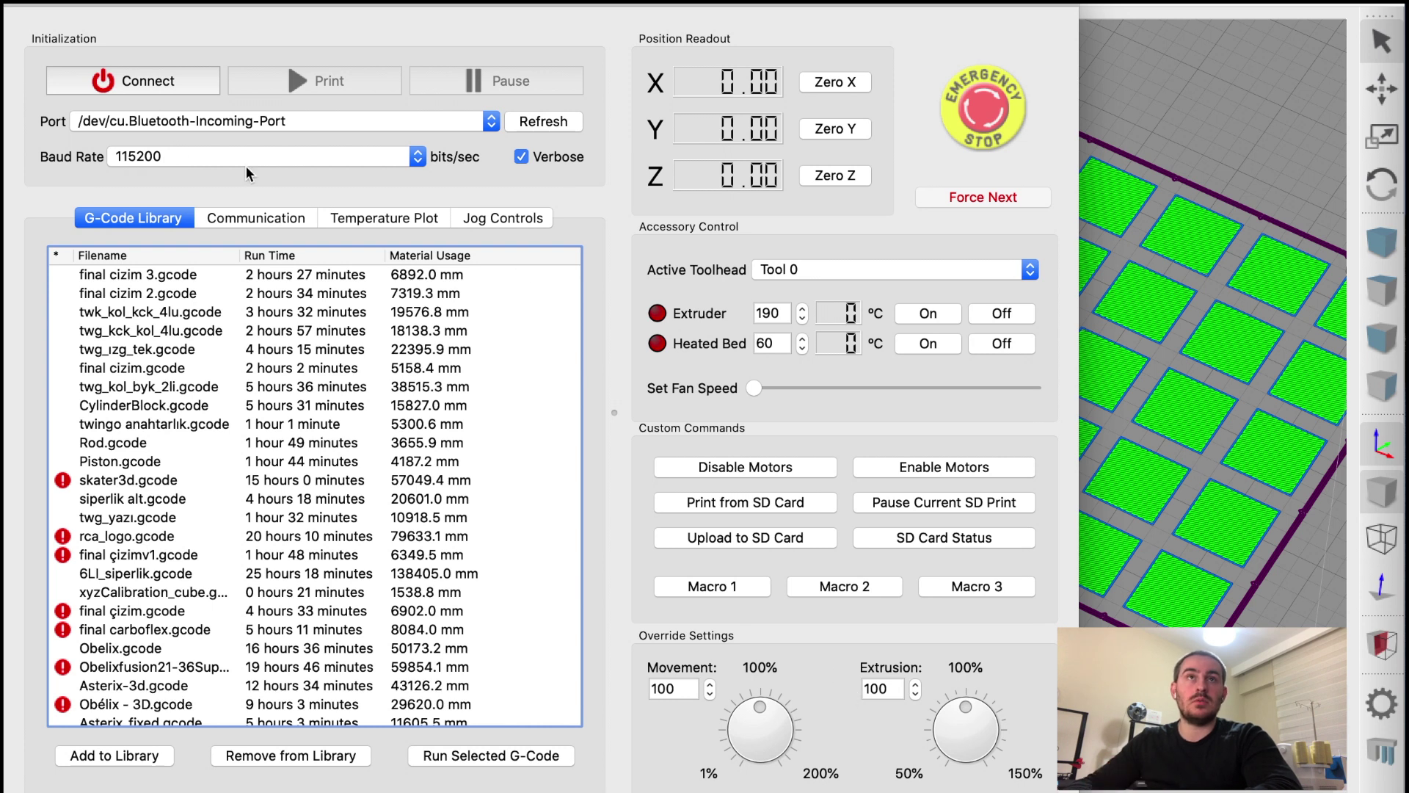
click(17, 10)
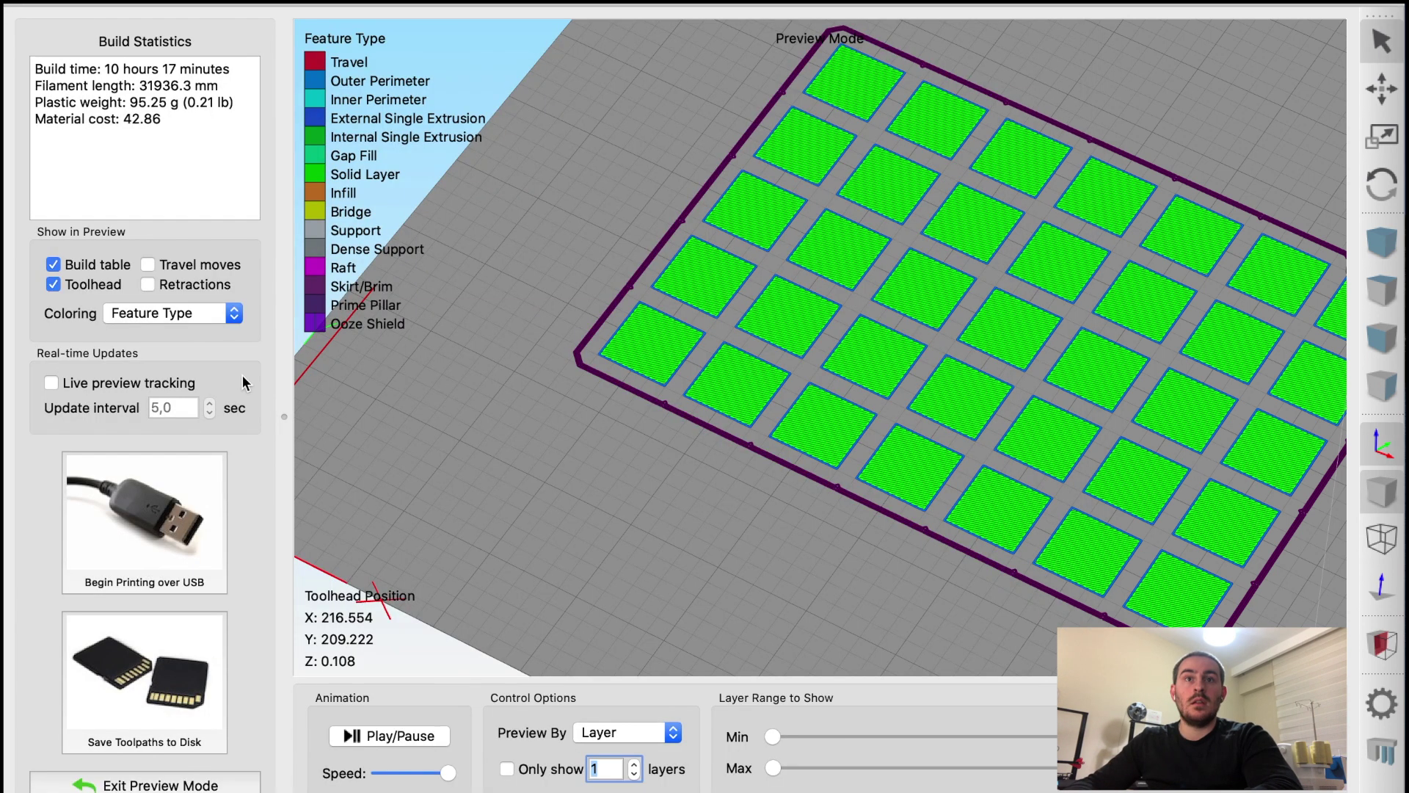
Step: Save the cubes' toolpaths to the Desktop as the G-code file 20mmTestCube
click(147, 670)
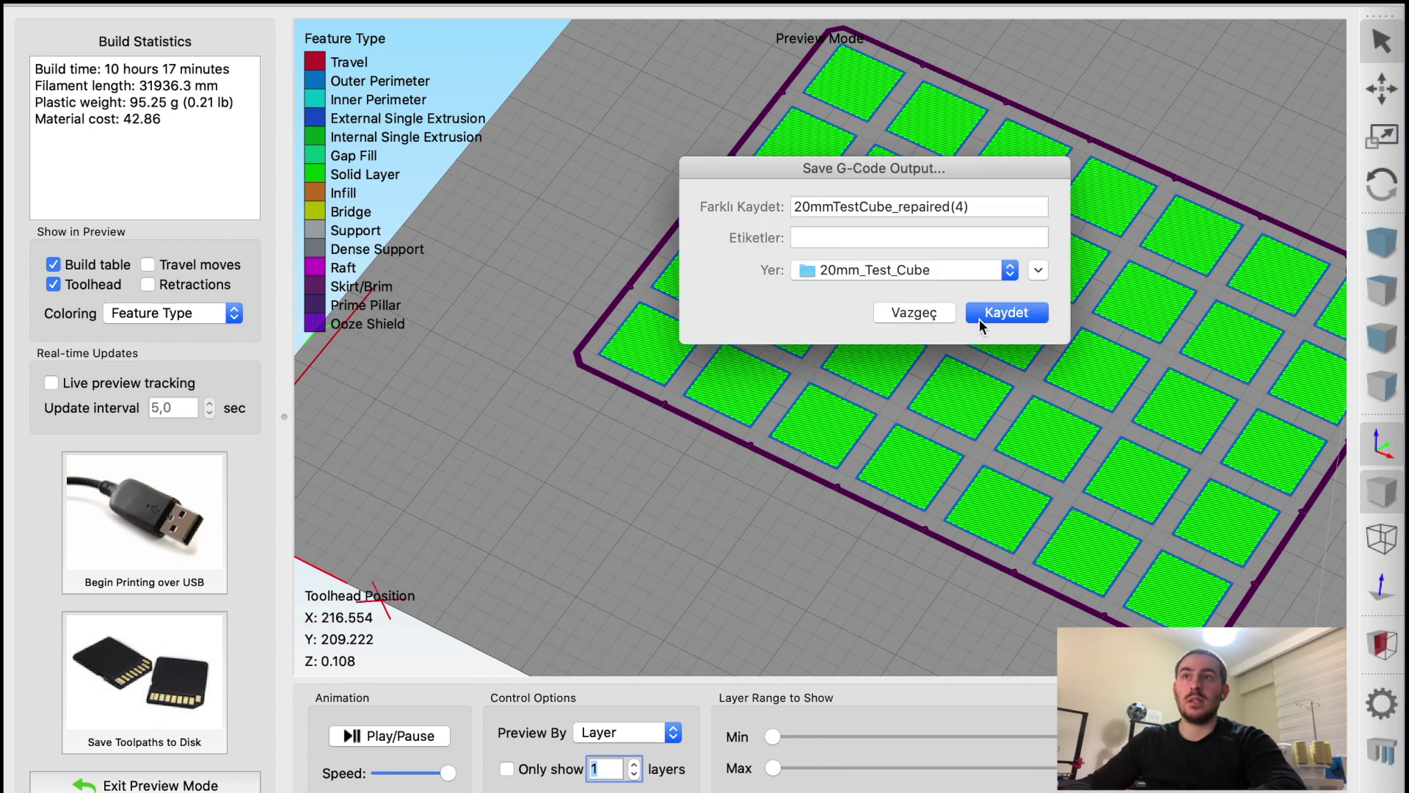
click(912, 316)
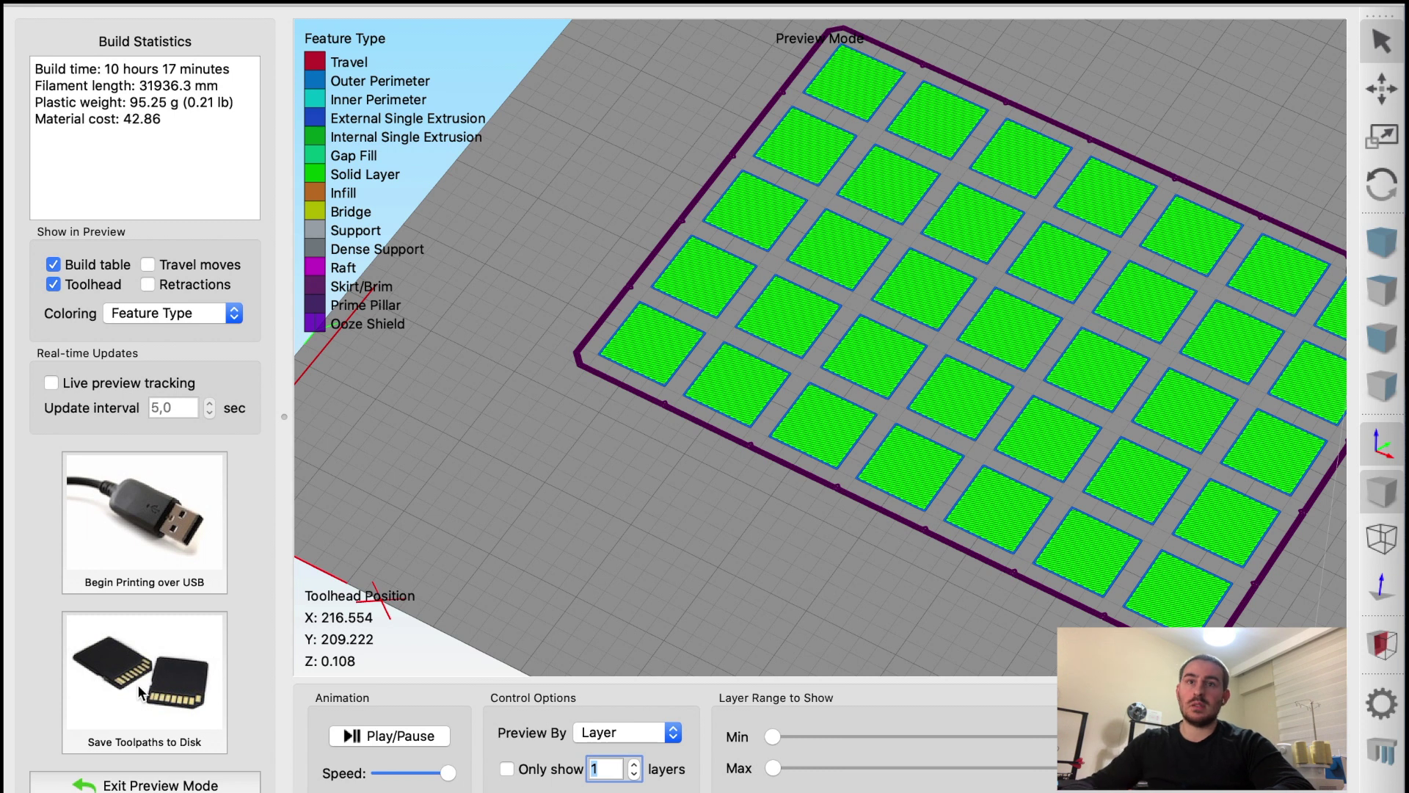
click(170, 688)
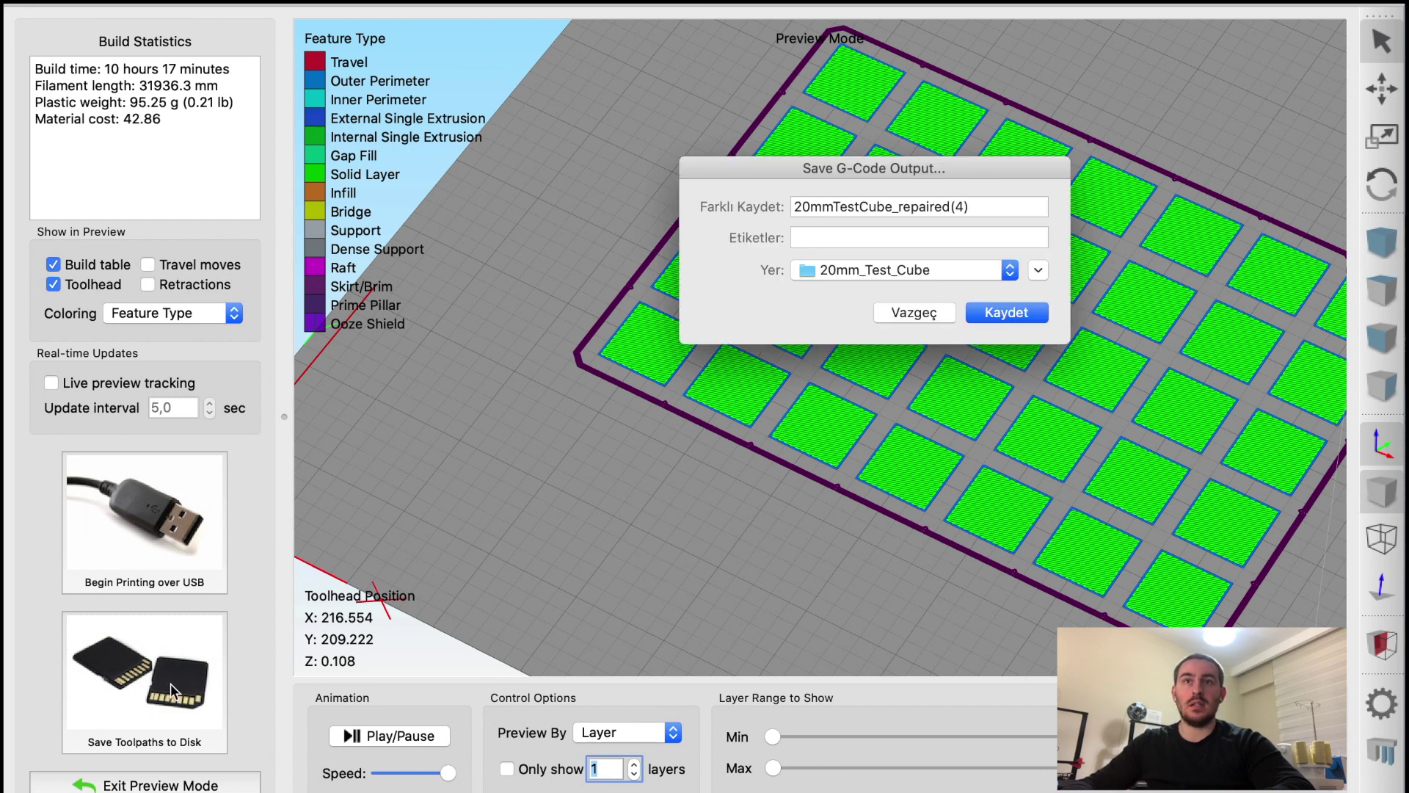
click(976, 271)
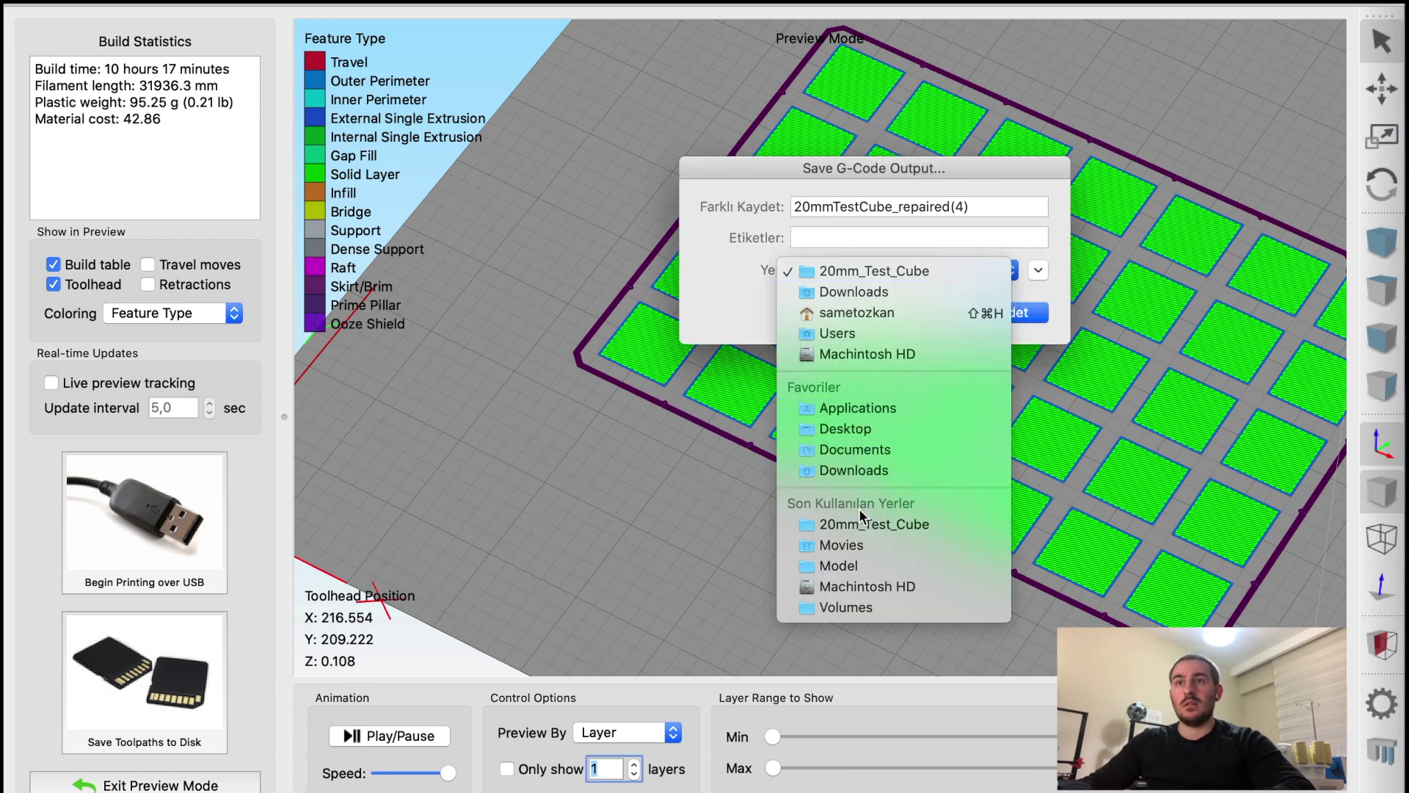
click(871, 437)
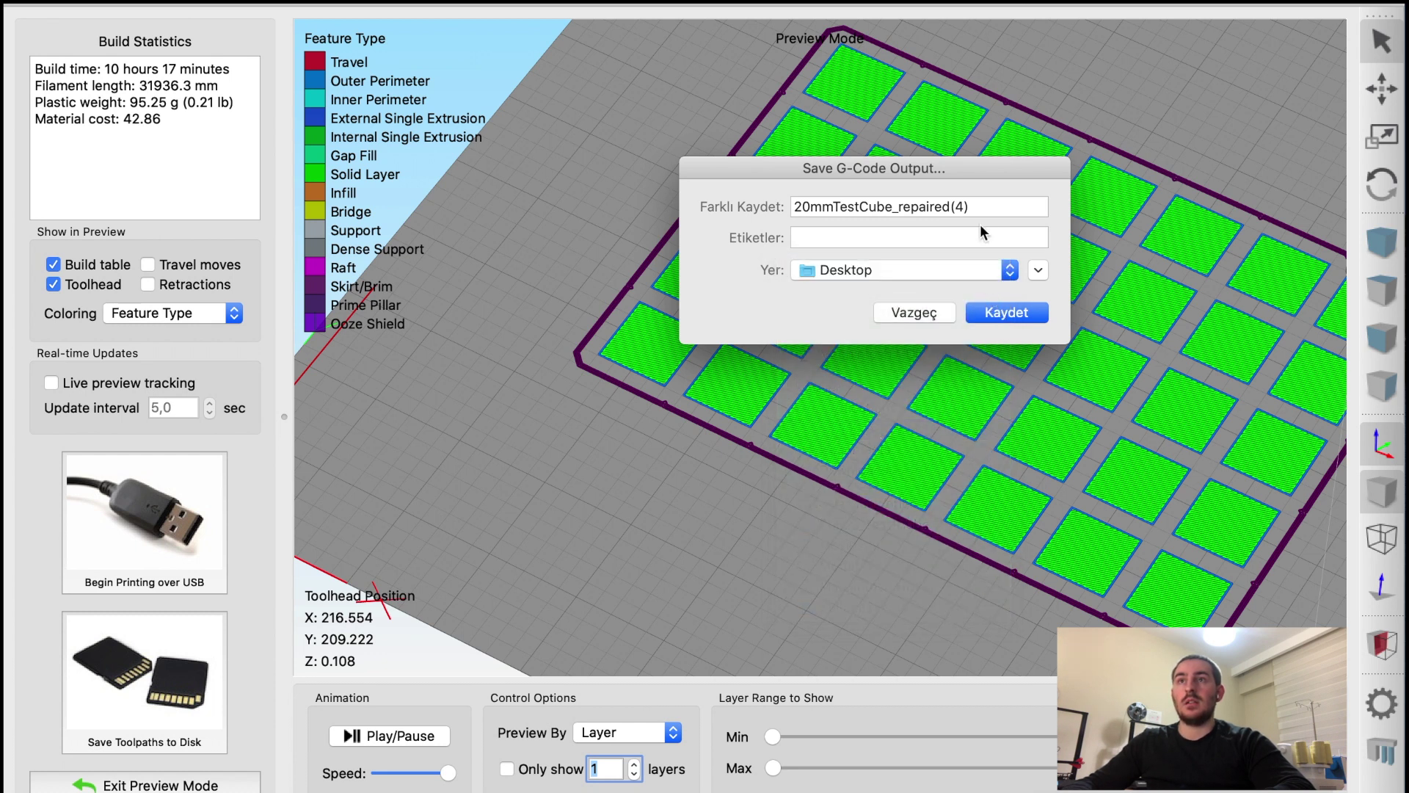
drag(975, 206, 892, 206)
key(BackSpace)
key(Return)
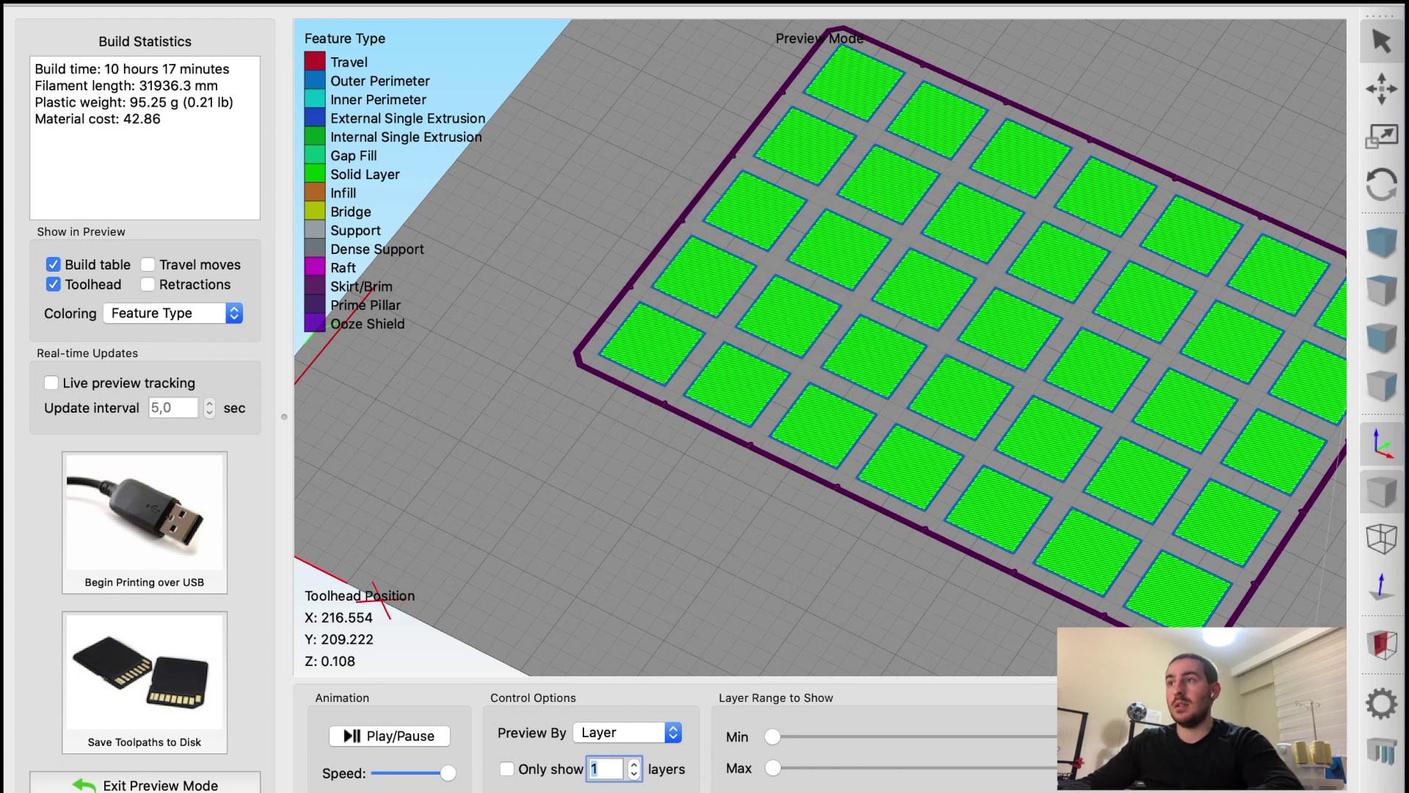
Step: Load the exported 20mmTestCube.gcode file back into the program to preview all its layers
drag(745, 783, 648, 499)
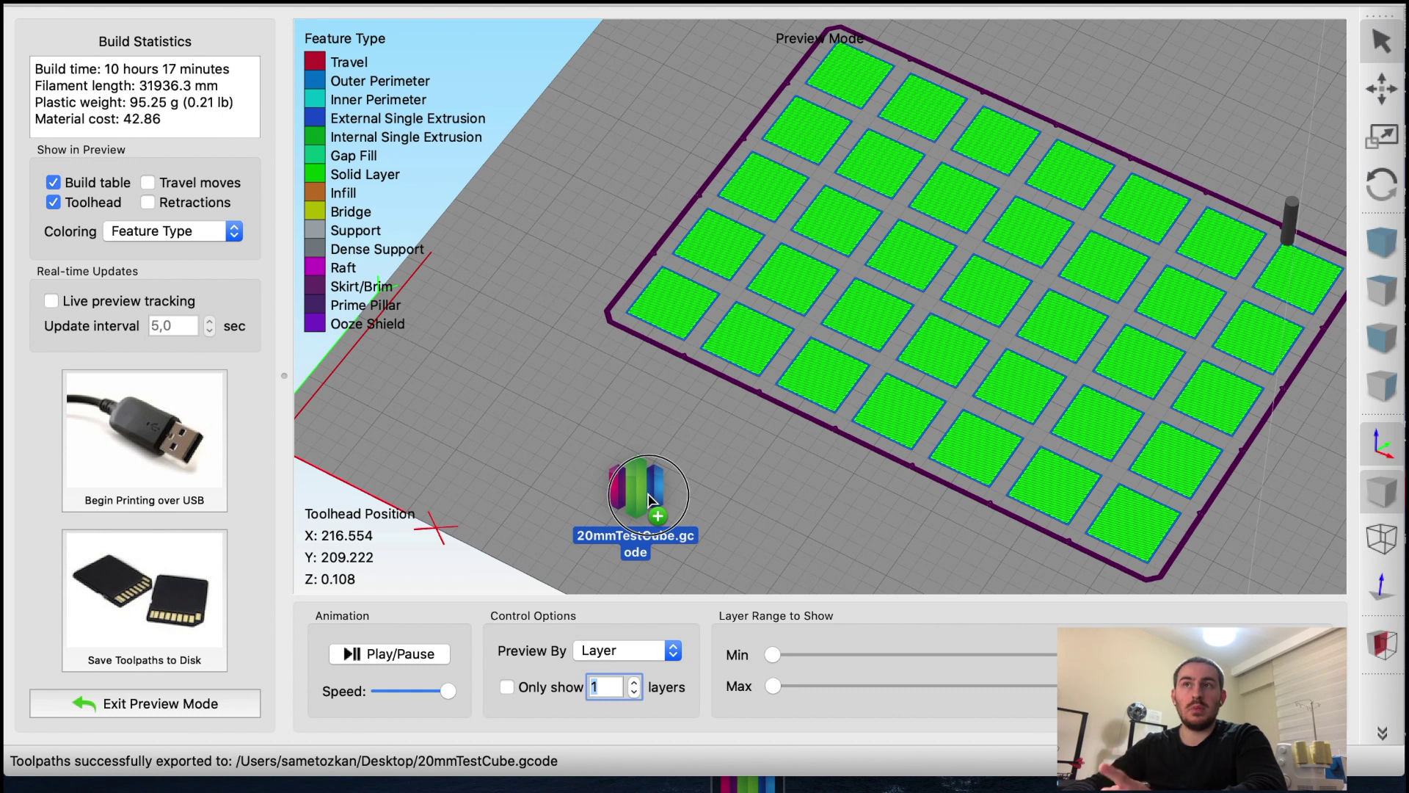
drag(648, 499, 657, 514)
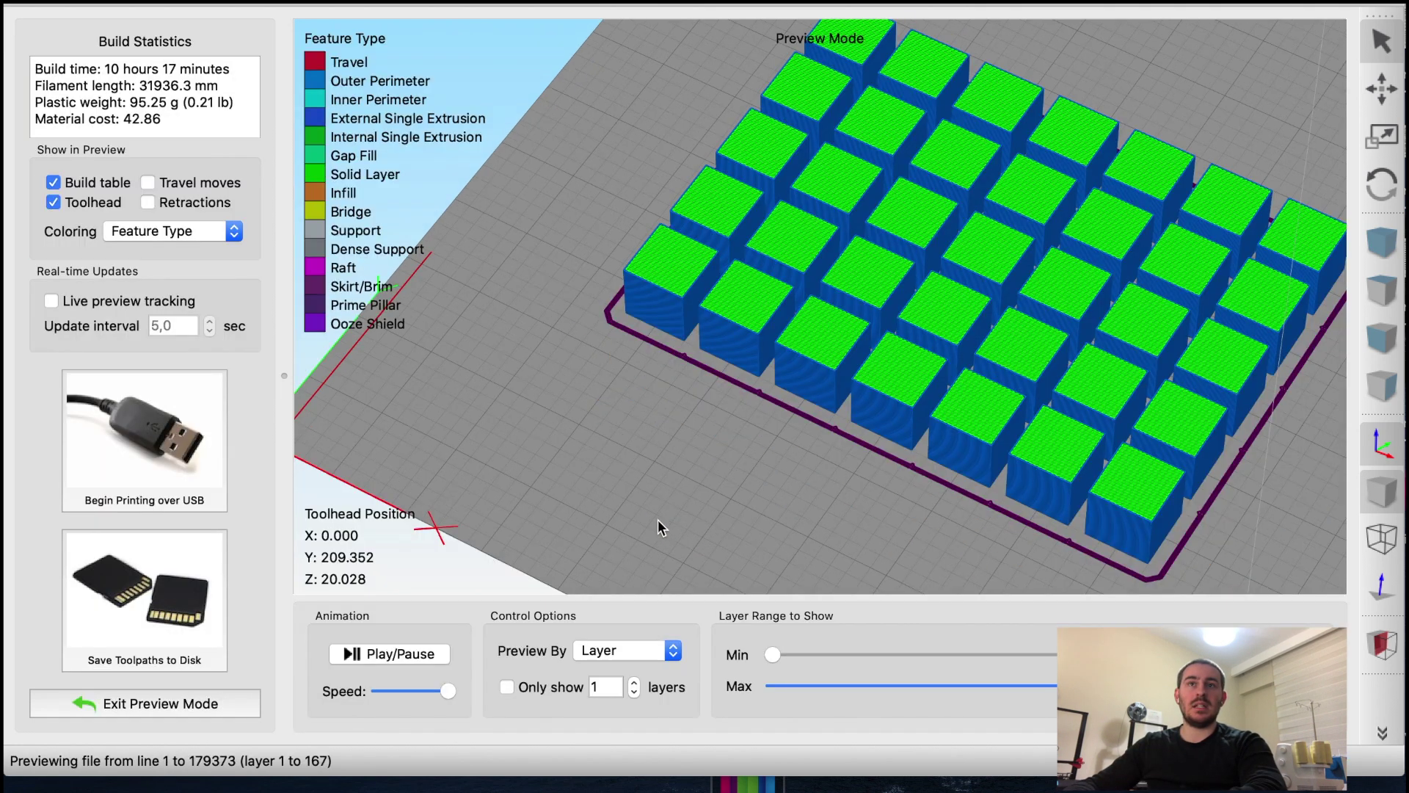
Step: Exit the preview and open the process settings of Process1
click(217, 702)
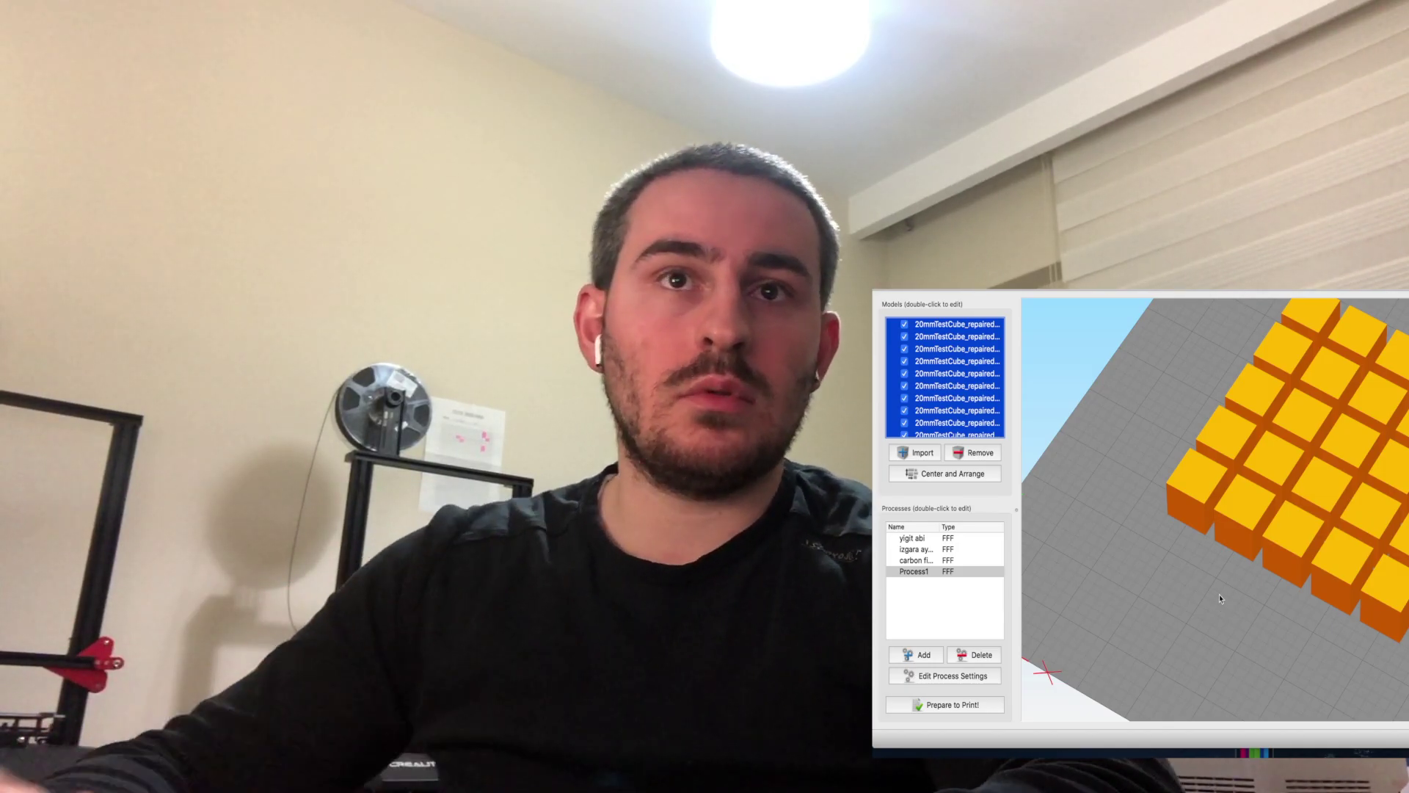
click(958, 670)
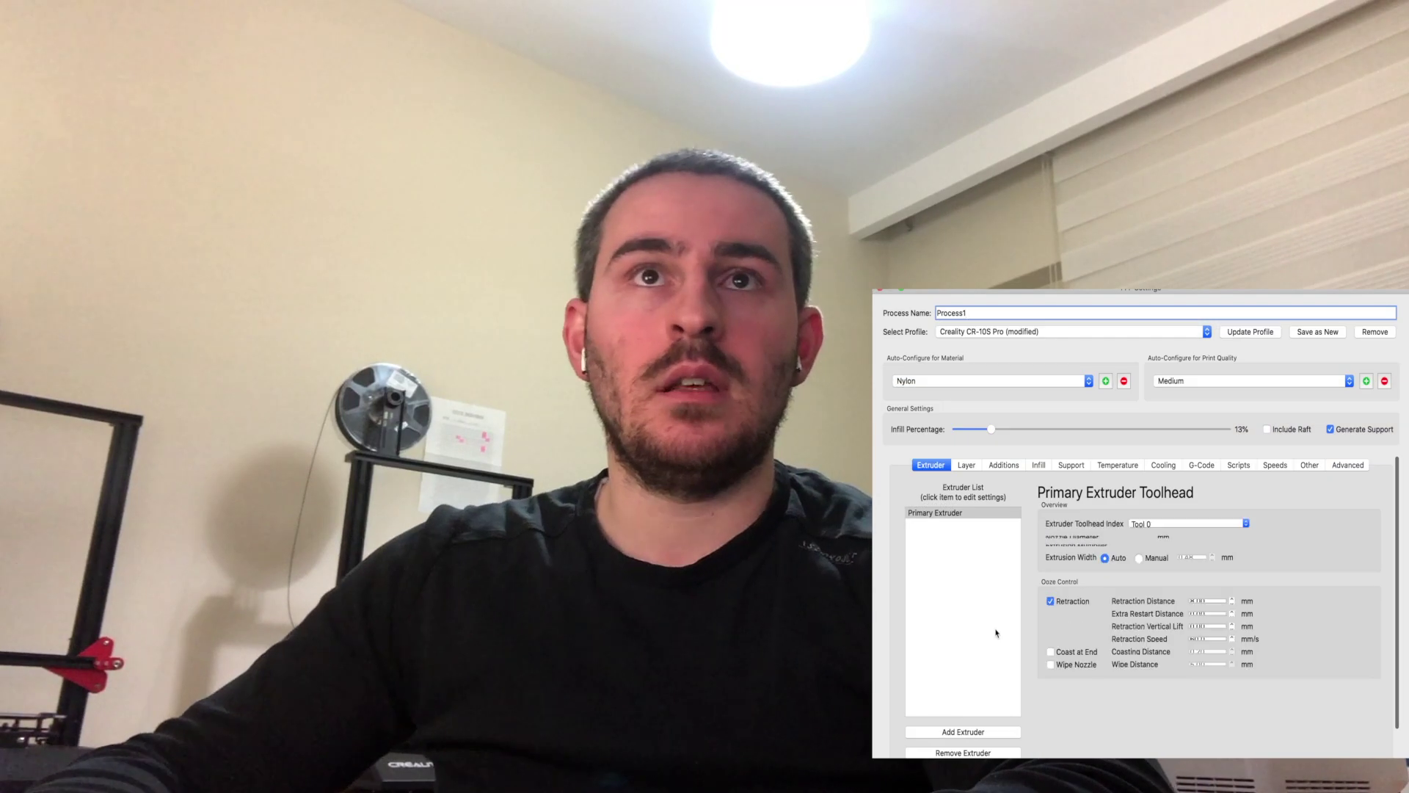